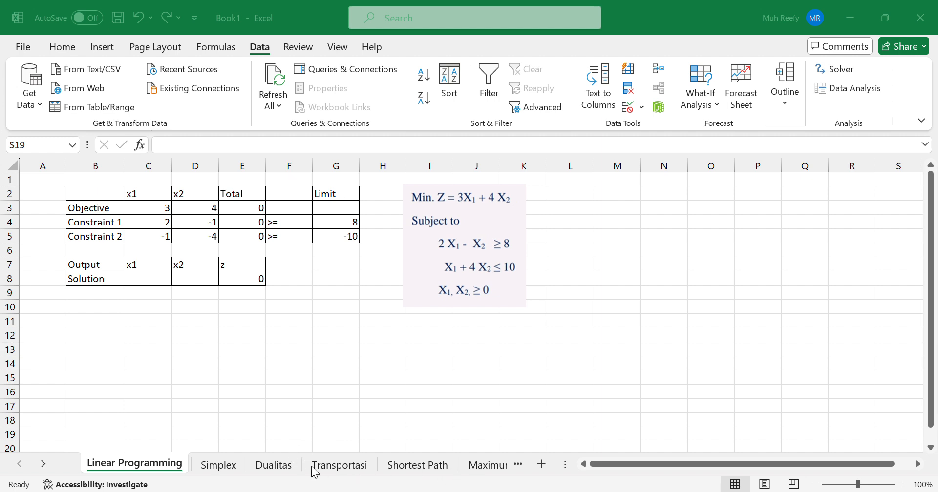
- Examine the objective coefficients in C3:D3, the Total formulas in E3:E5 and the z formula in E8
{"action": "left_click", "coordinate": [481, 471]}
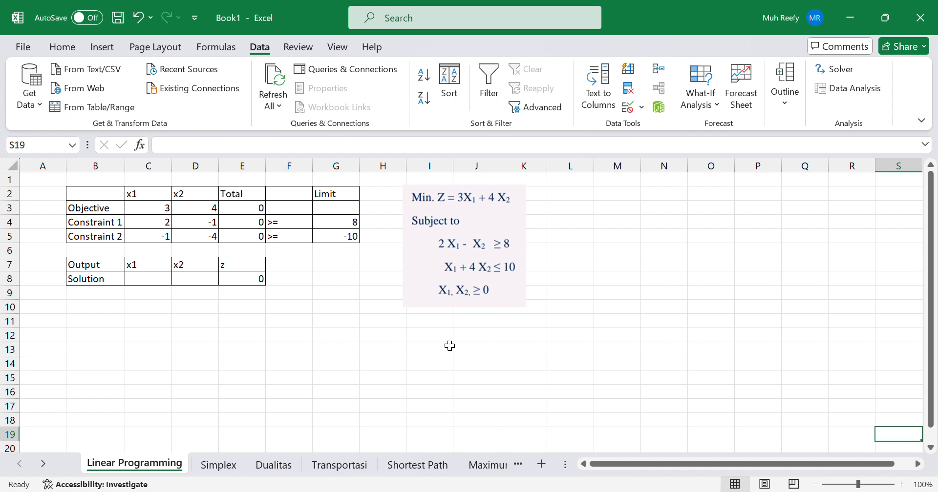
{"action": "left_click", "coordinate": [139, 209]}
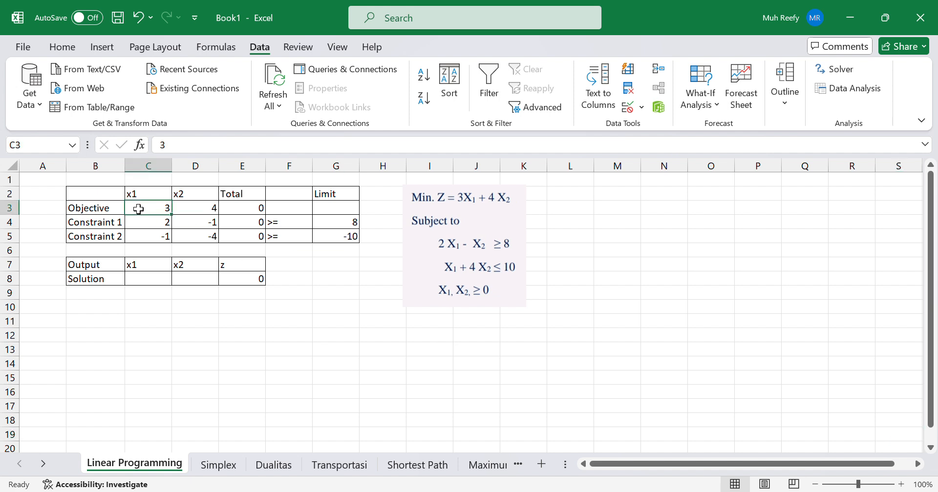
{"action": "left_click", "coordinate": [192, 208]}
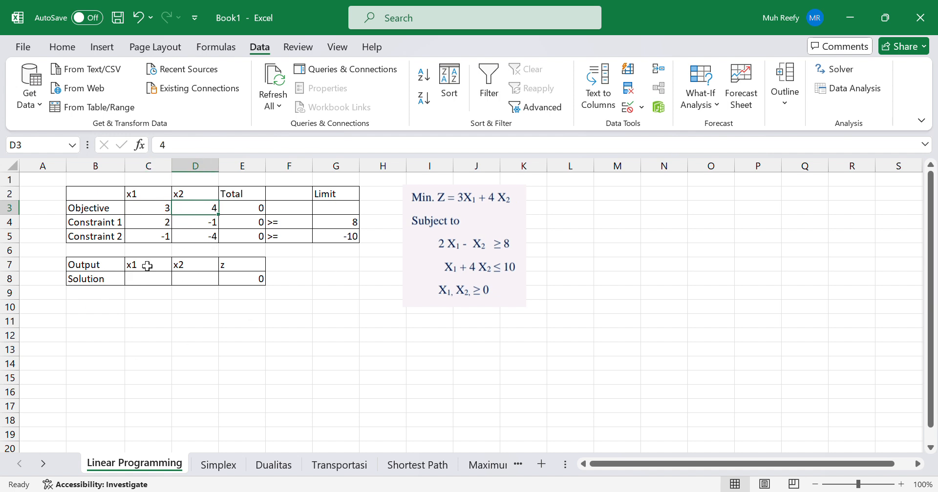
{"action": "left_click", "coordinate": [234, 210]}
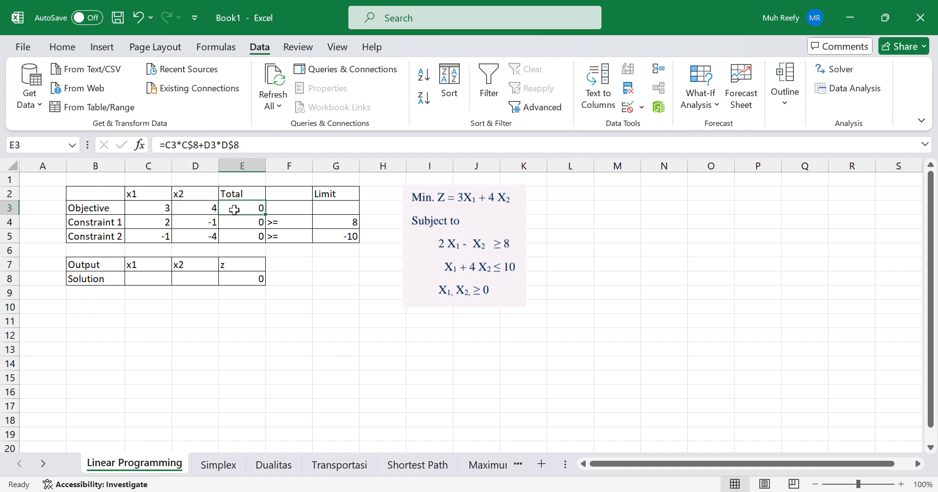
{"action": "left_click", "coordinate": [261, 145]}
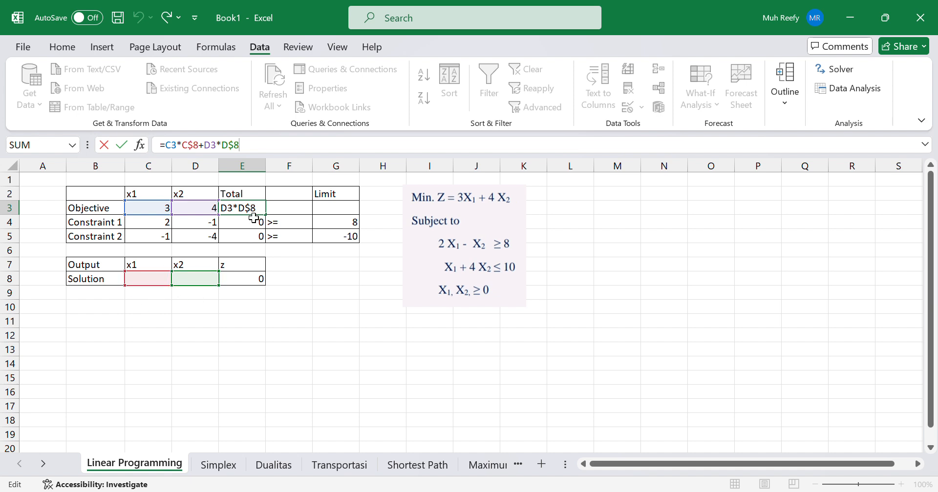
{"action": "key", "text": "Return"}
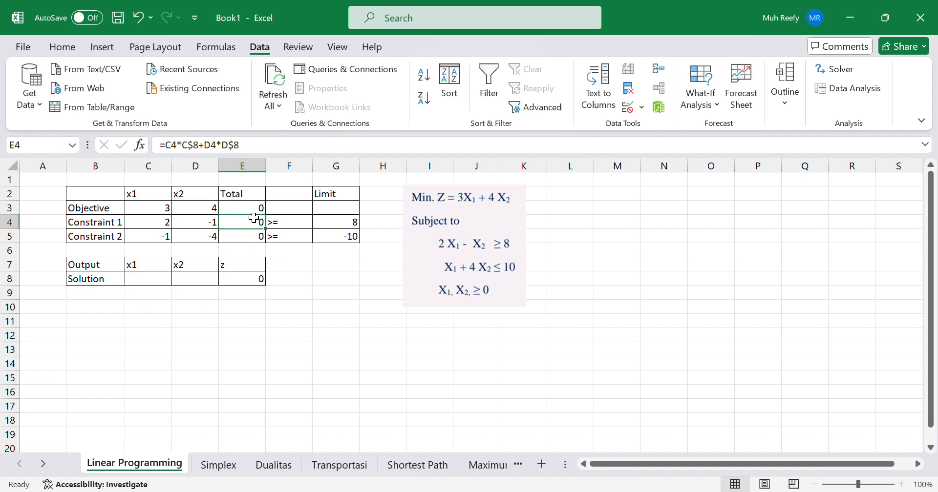
{"action": "left_click", "coordinate": [251, 145]}
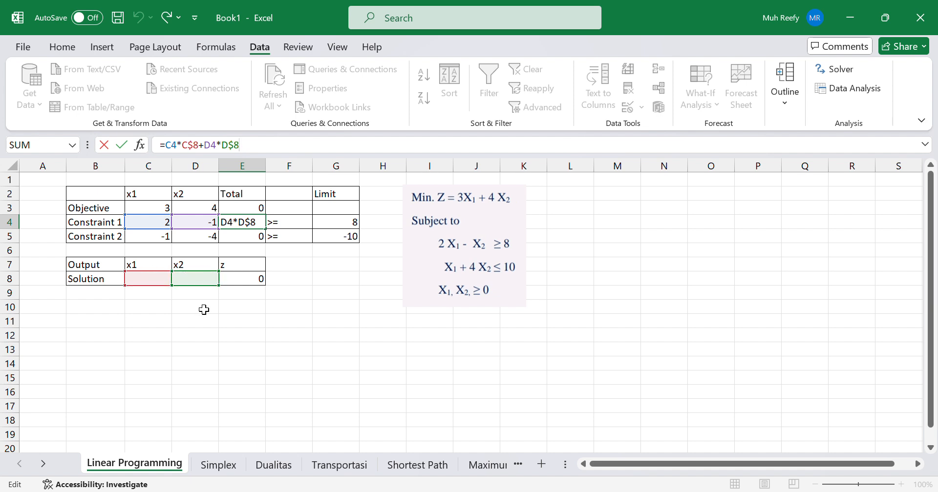
{"action": "key", "text": "Return"}
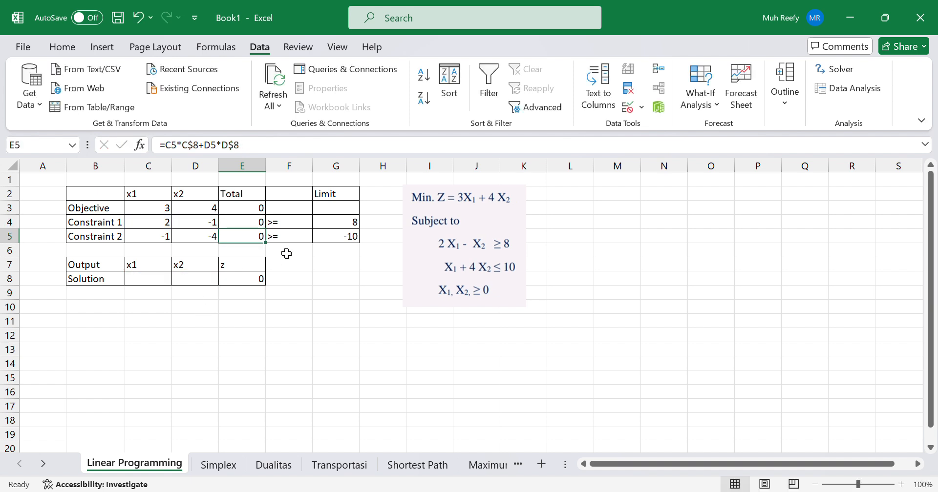
{"action": "left_click", "coordinate": [288, 259]}
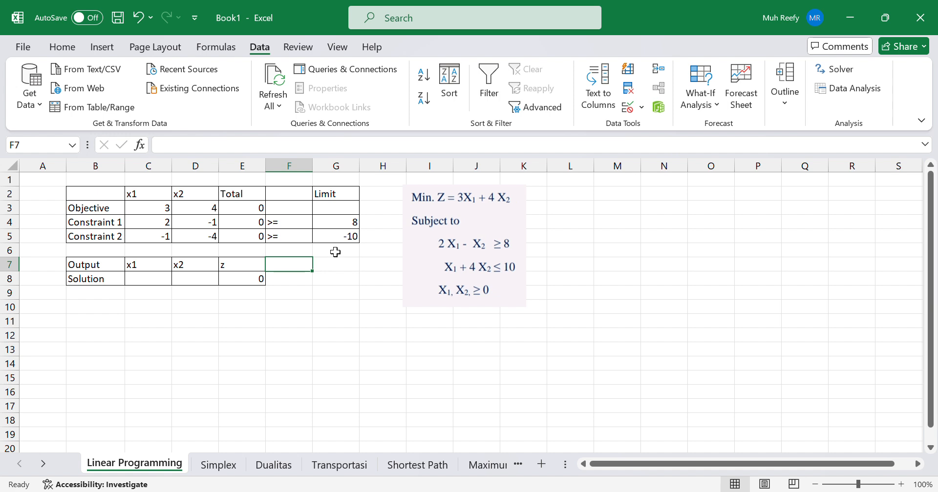
{"action": "left_click", "coordinate": [355, 264]}
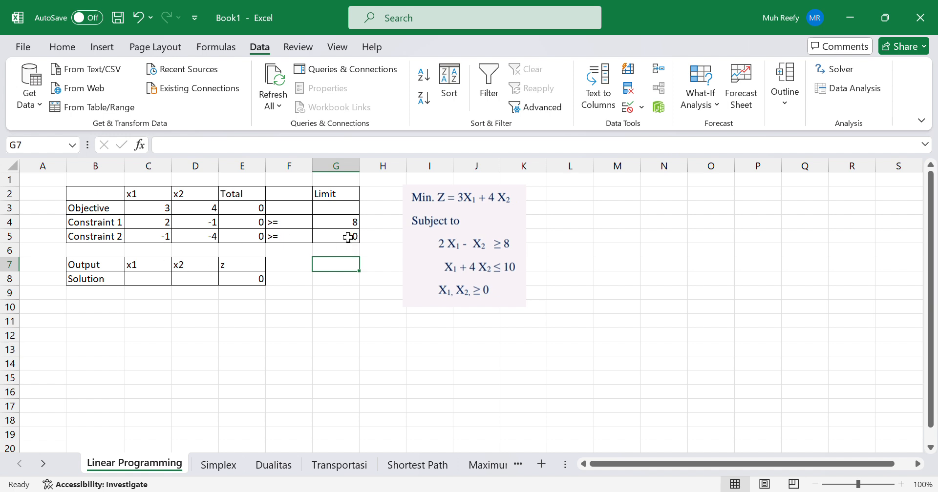
{"action": "left_click", "coordinate": [238, 205]}
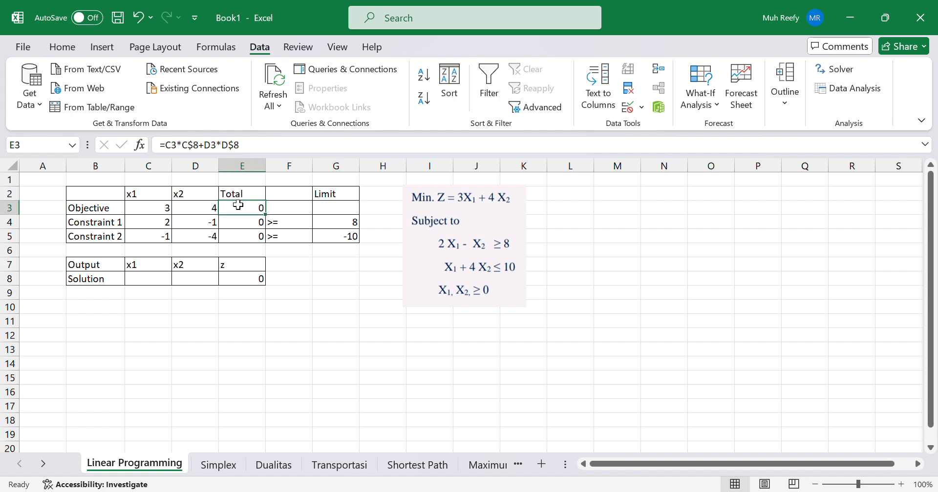
{"action": "left_click", "coordinate": [254, 279]}
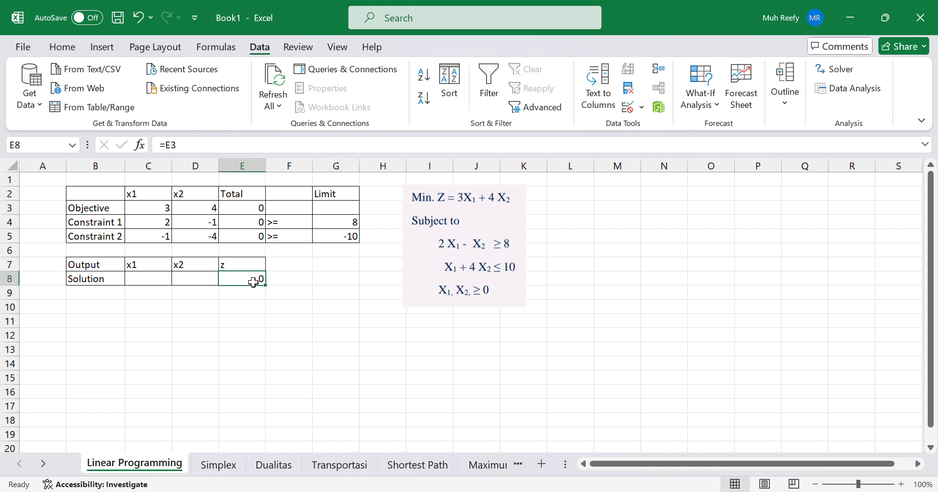
- Open Solver for the objective total in E3 and reset all of its saved parameters
{"action": "left_click", "coordinate": [254, 209]}
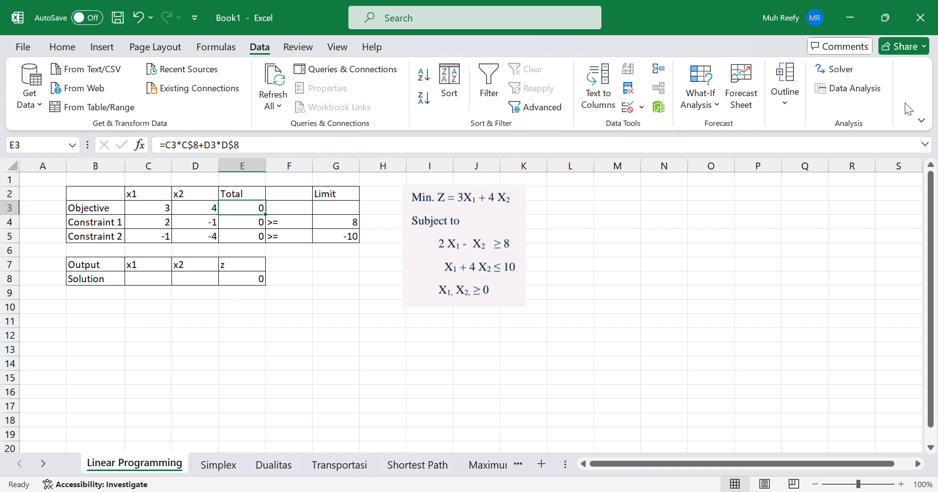
{"action": "left_click", "coordinate": [820, 66]}
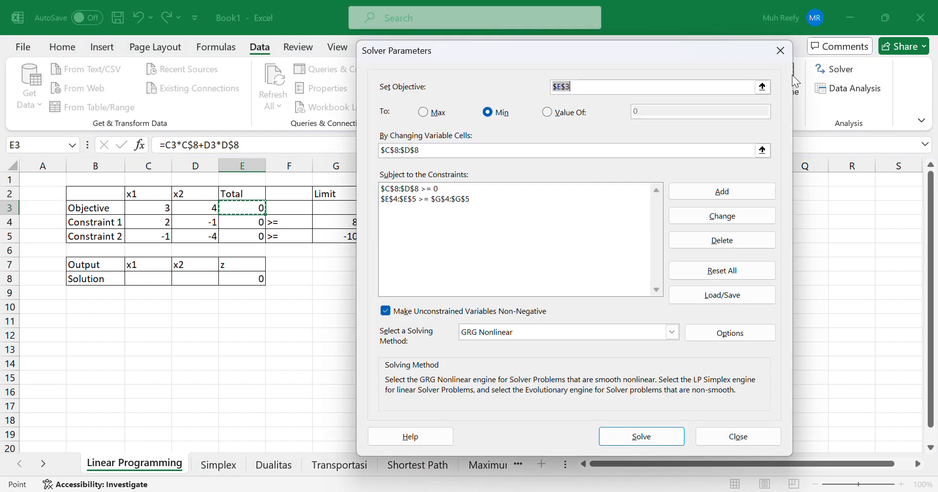
{"action": "left_click", "coordinate": [737, 275]}
{"action": "left_click", "coordinate": [487, 307]}
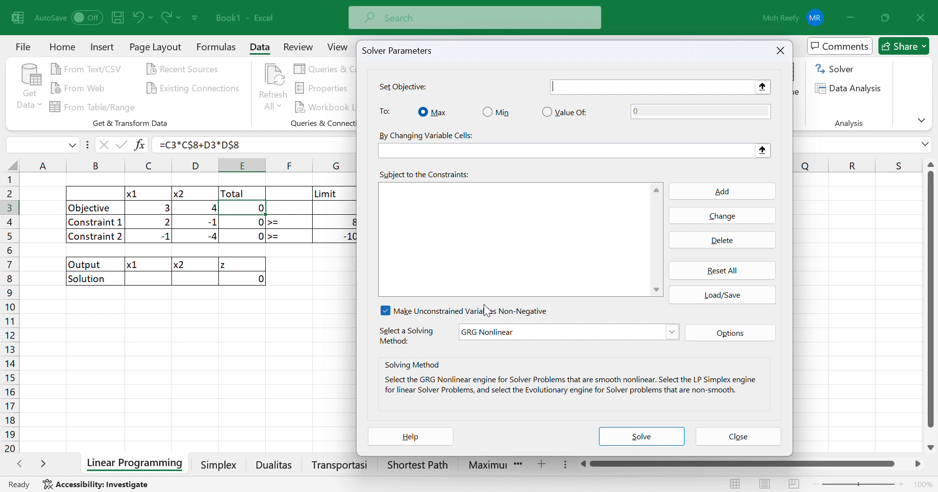
- Set Solver to minimise objective cell E3 by changing variable cells C8:D8
{"action": "left_click", "coordinate": [591, 89]}
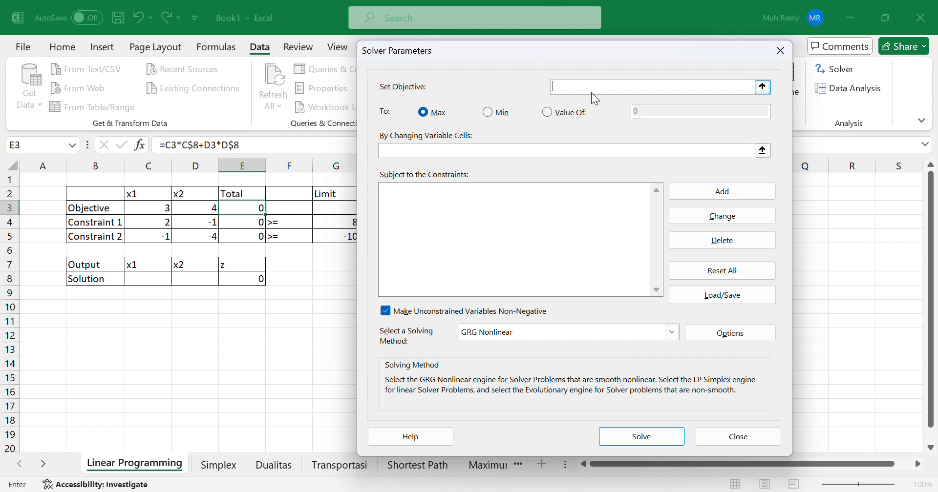
{"action": "left_click", "coordinate": [258, 208]}
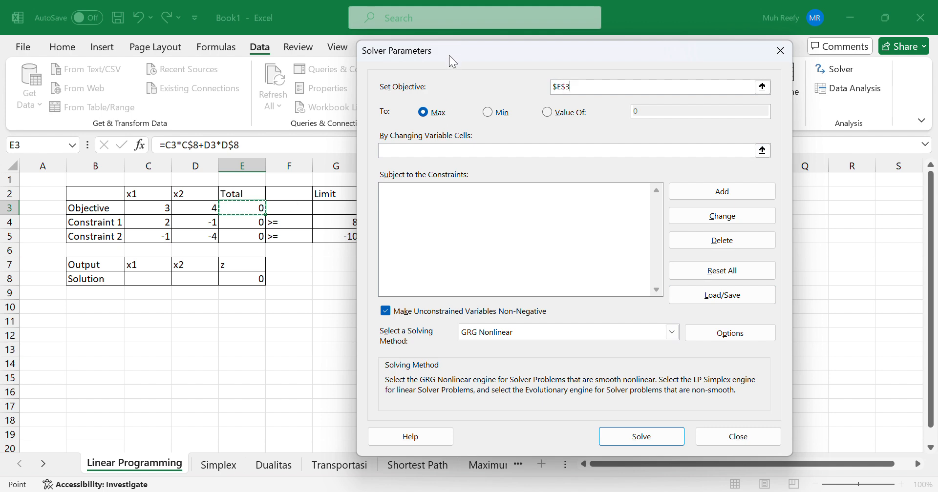
{"action": "left_click_drag", "start_coordinate": [450, 56], "coordinate": [95, 54]}
{"action": "left_click_drag", "start_coordinate": [36, 67], "coordinate": [640, 67]}
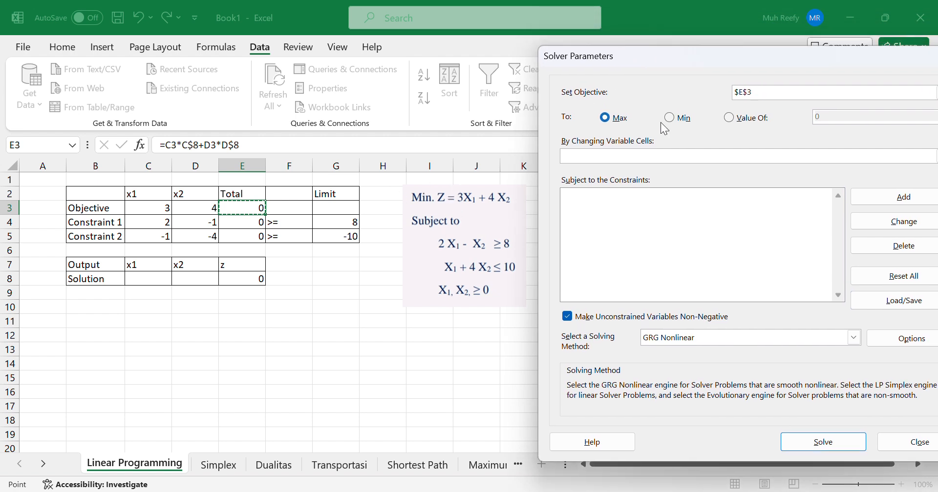
{"action": "left_click", "coordinate": [677, 118]}
{"action": "left_click", "coordinate": [624, 155]}
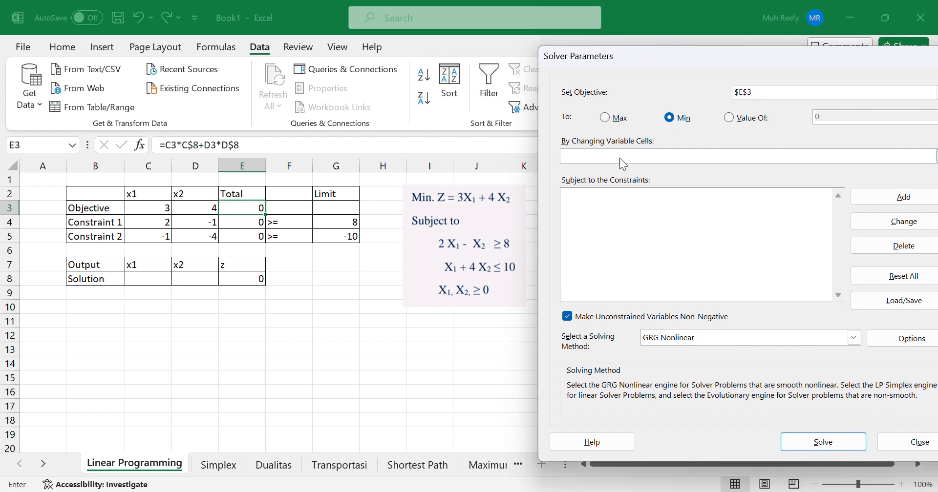
{"action": "left_click_drag", "start_coordinate": [151, 279], "coordinate": [198, 283]}
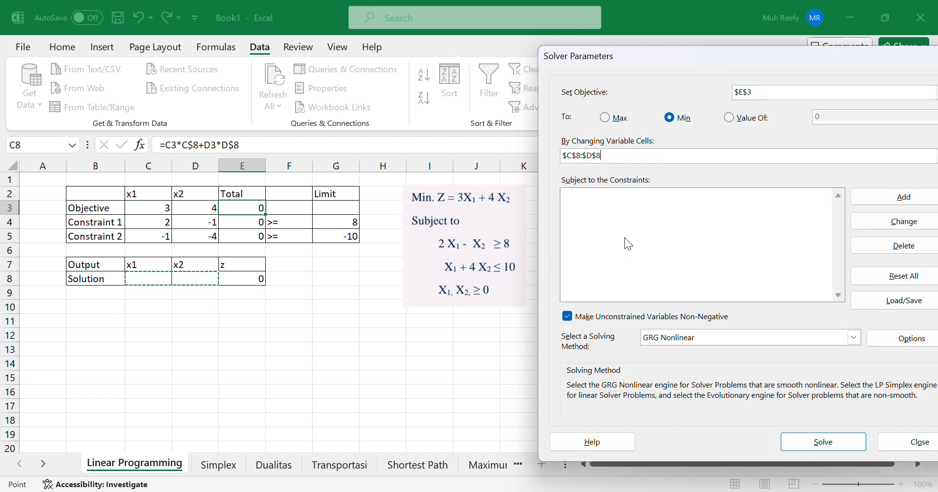
{"action": "left_click", "coordinate": [861, 198]}
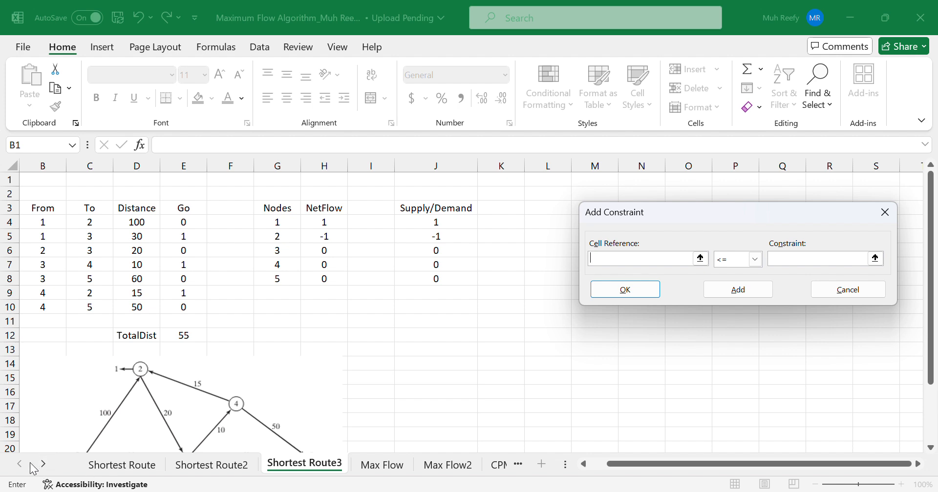
{"action": "left_click", "coordinate": [121, 465]}
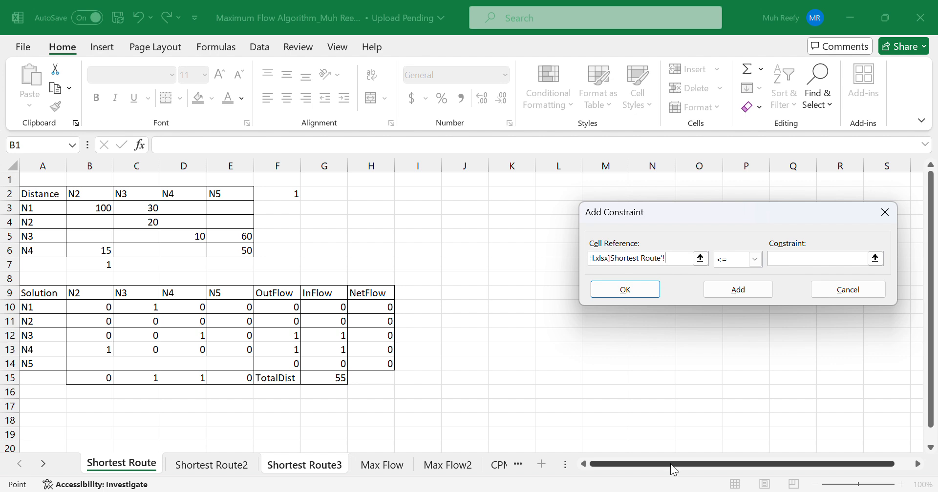
{"action": "left_click", "coordinate": [844, 296]}
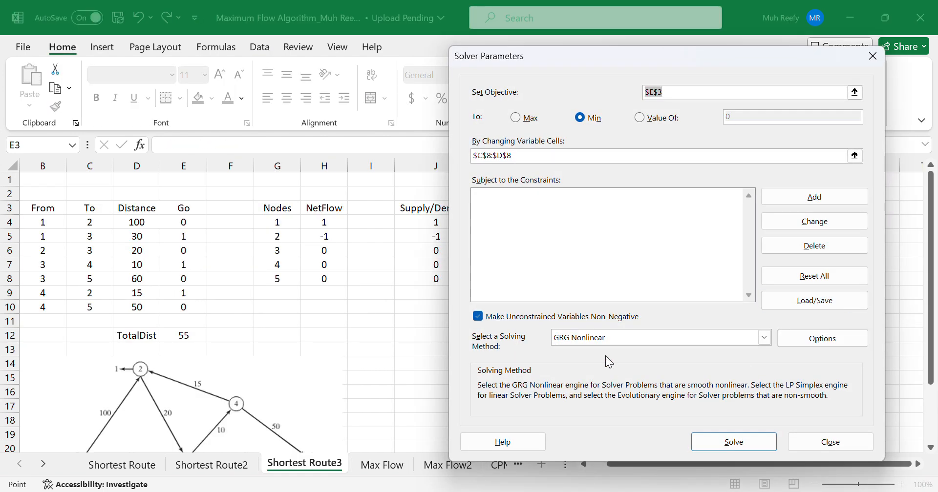
- Start a new constraint, switch back to the Book1 workbook and add the constraint E4:E5 >= G4:G5
{"action": "left_click", "coordinate": [805, 200]}
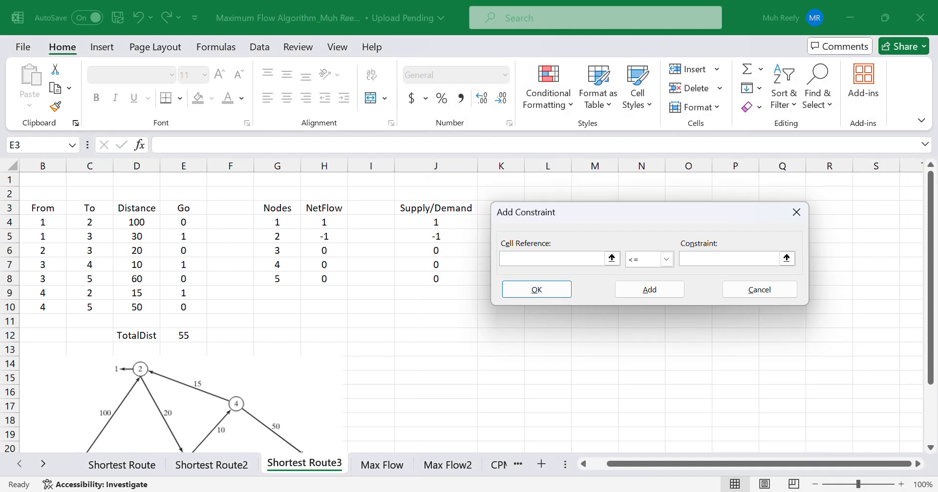
{"action": "mouse_move", "coordinate": [608, 490]}
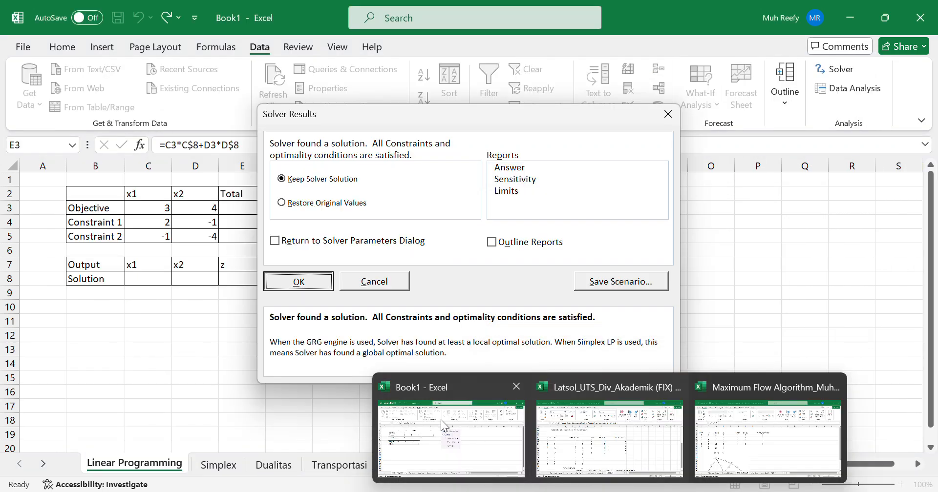
{"action": "left_click", "coordinate": [440, 420]}
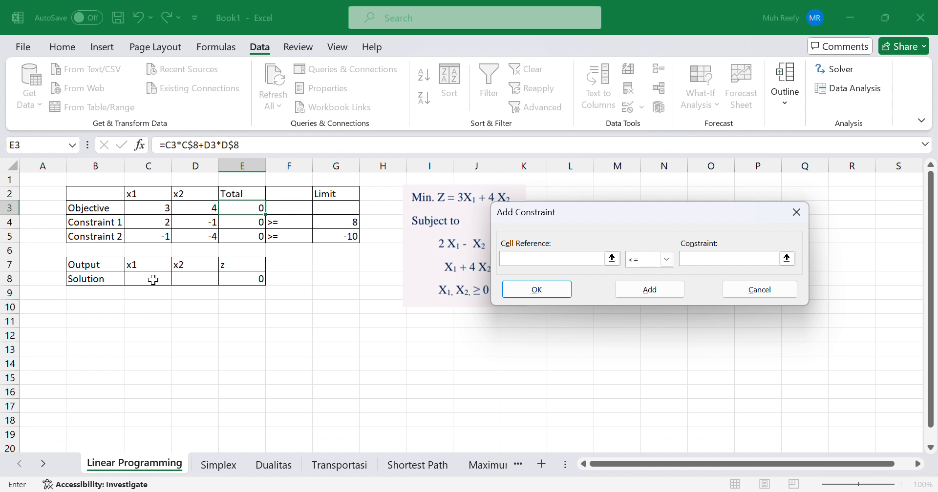
{"action": "left_click_drag", "start_coordinate": [244, 223], "coordinate": [244, 234]}
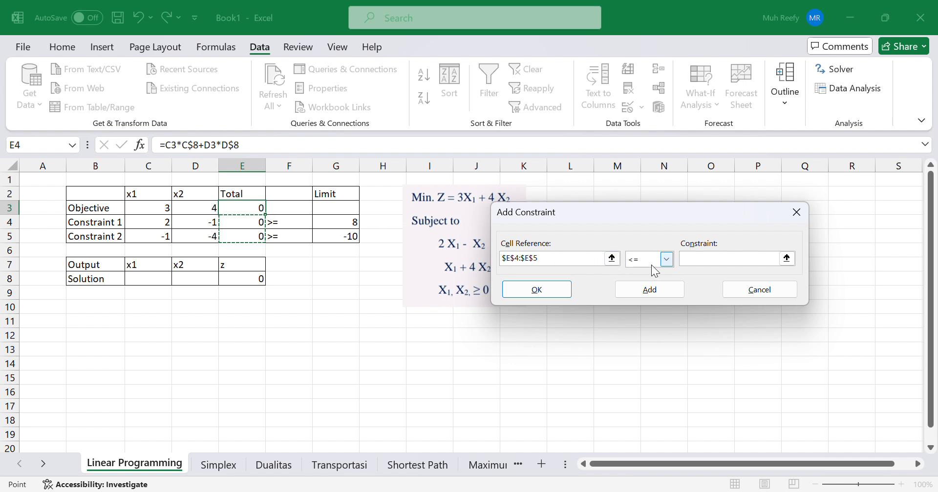
{"action": "left_click", "coordinate": [666, 259]}
{"action": "left_click", "coordinate": [644, 294]}
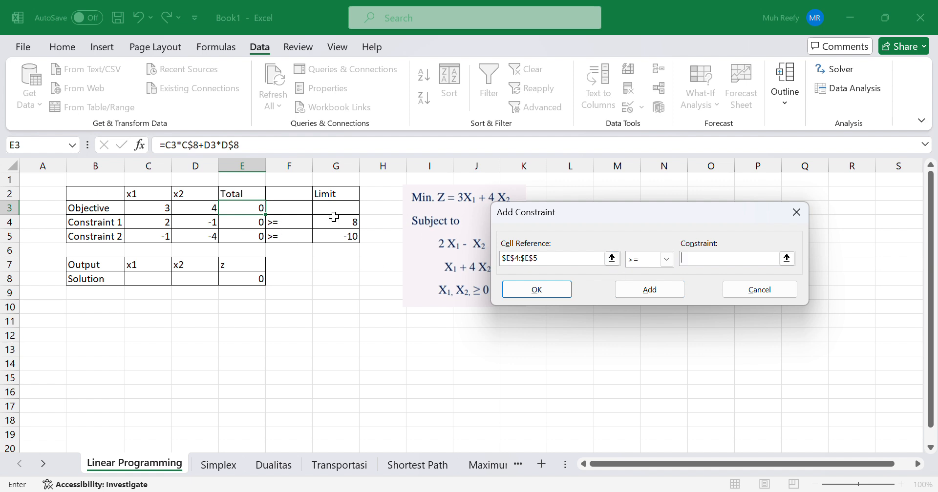
{"action": "left_click_drag", "start_coordinate": [332, 219], "coordinate": [333, 234]}
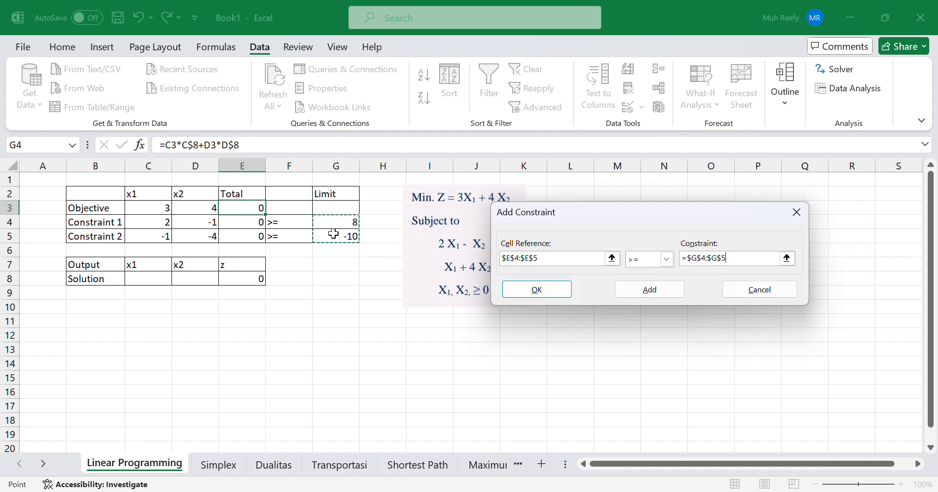
{"action": "left_click", "coordinate": [658, 294]}
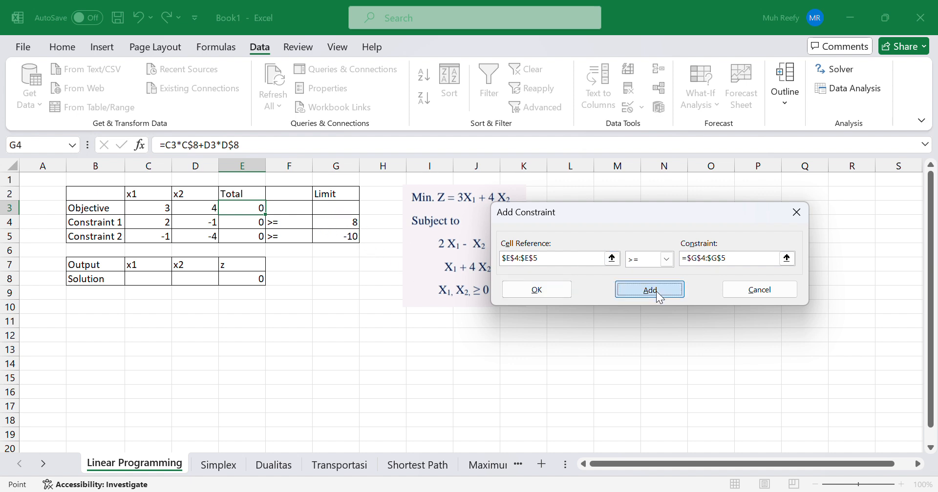
- Add the non-negativity constraint C8:D8 >= 0 and return to the Solver parameters
{"action": "left_click_drag", "start_coordinate": [155, 278], "coordinate": [199, 279]}
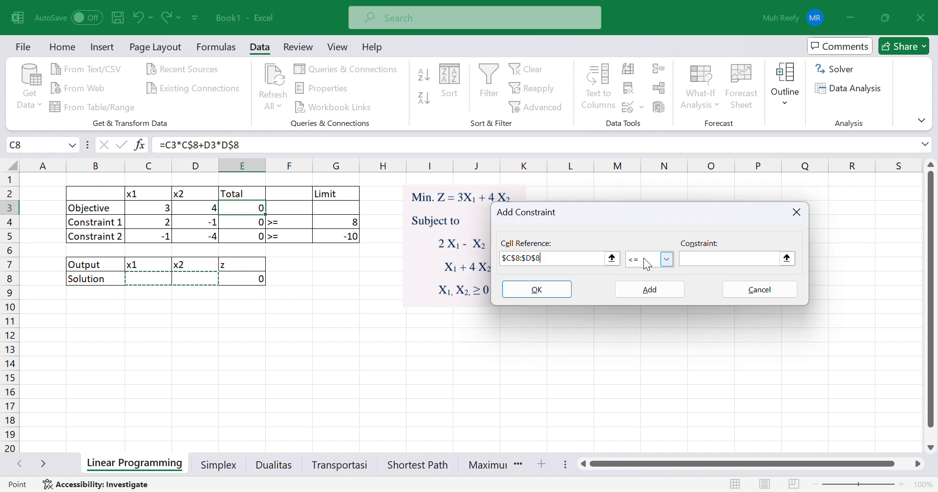
{"action": "left_click", "coordinate": [666, 259]}
{"action": "left_click", "coordinate": [640, 280]}
{"action": "left_click", "coordinate": [646, 289]}
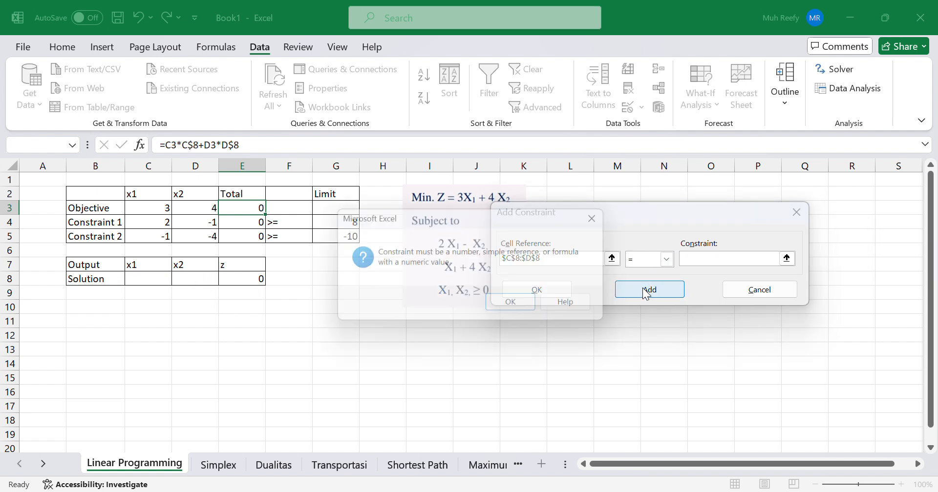
{"action": "left_click", "coordinate": [607, 216]}
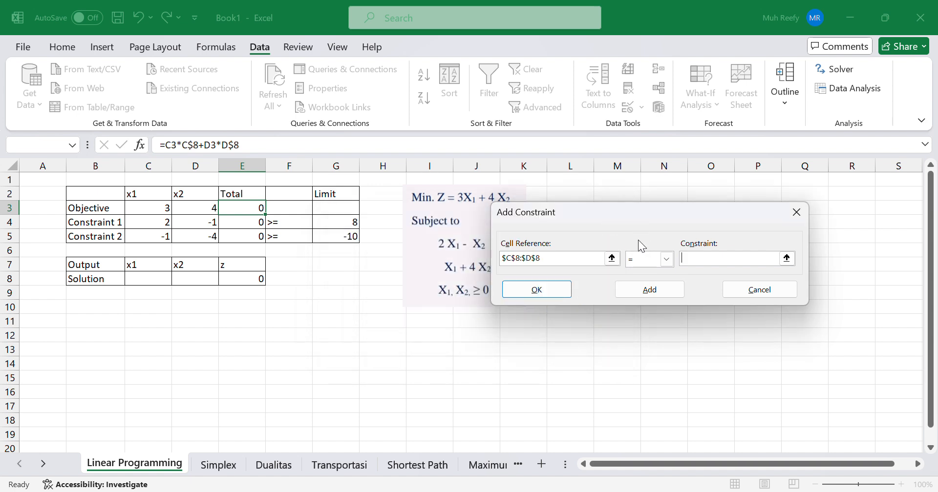
{"action": "left_click", "coordinate": [666, 259]}
{"action": "left_click", "coordinate": [637, 294]}
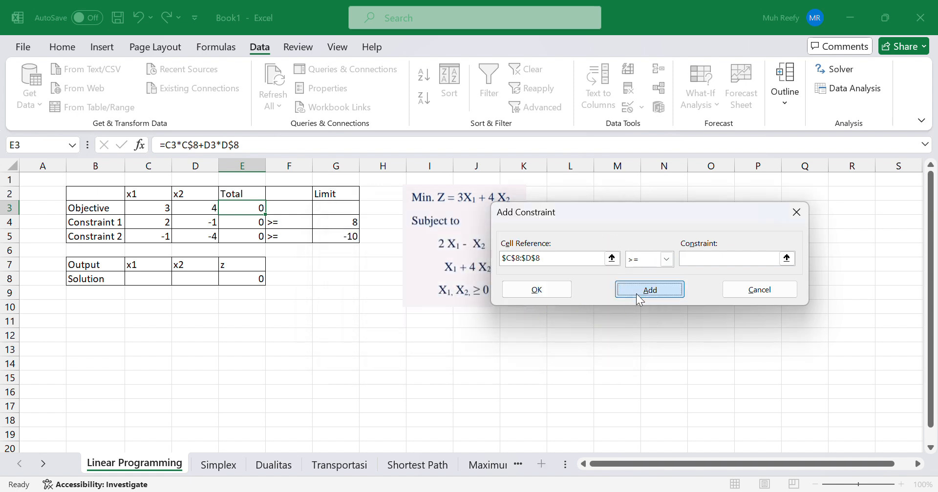
{"action": "left_click", "coordinate": [644, 290]}
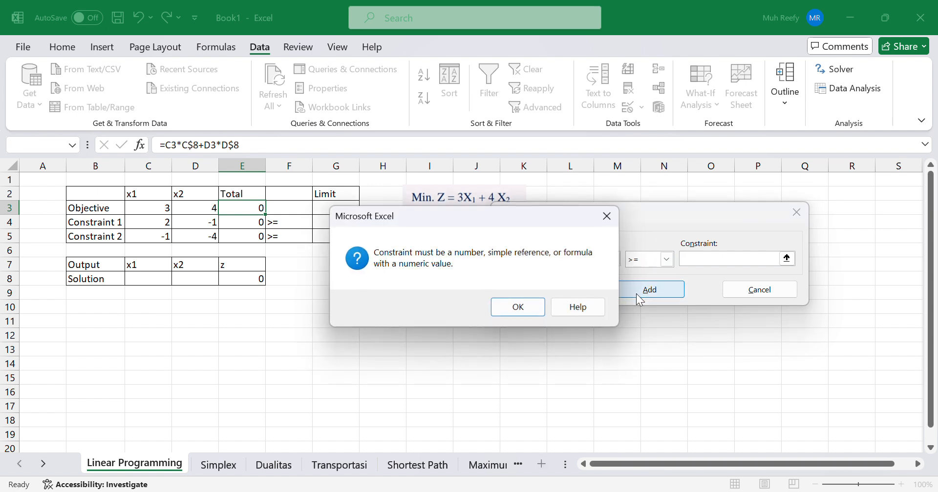
{"action": "left_click", "coordinate": [517, 310]}
{"action": "type", "text": "0"}
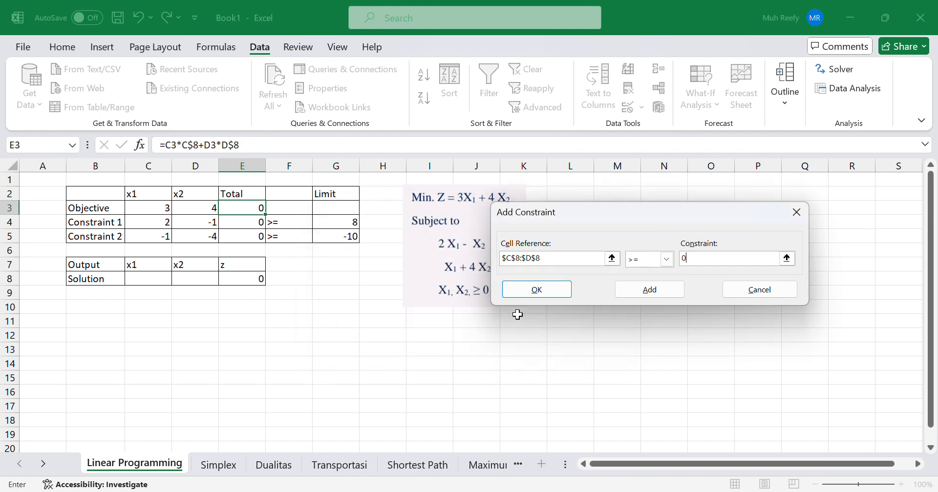
{"action": "left_click", "coordinate": [549, 290]}
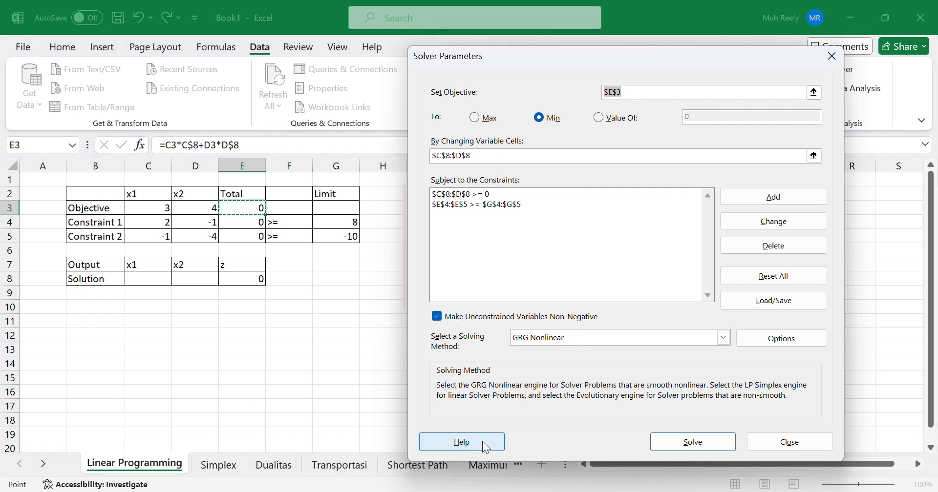
- Solve the minimisation model, keep the Solver solution and check the Constraint 2 total in E5
{"action": "left_click", "coordinate": [683, 443]}
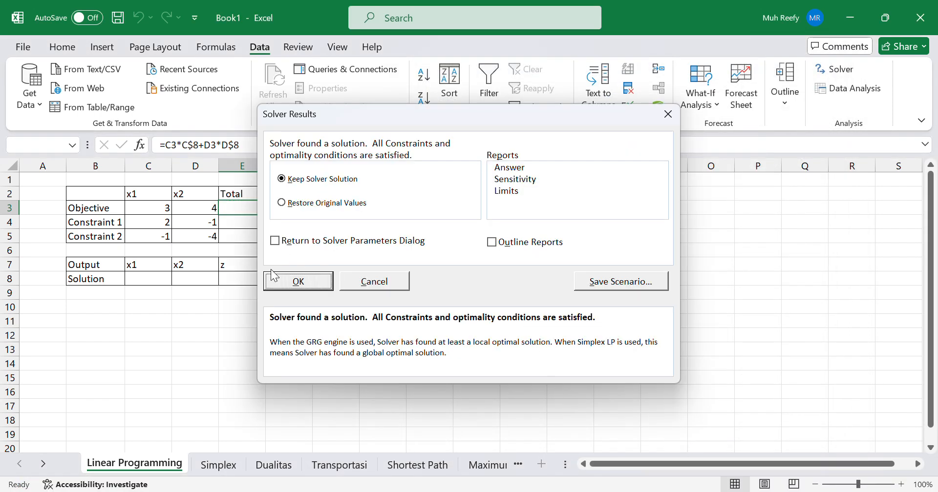
{"action": "left_click", "coordinate": [286, 282]}
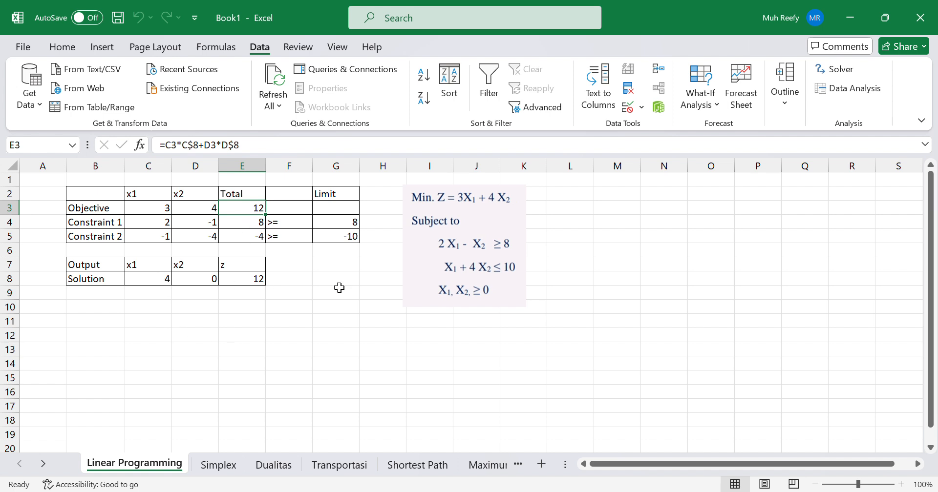
{"action": "left_click", "coordinate": [229, 241]}
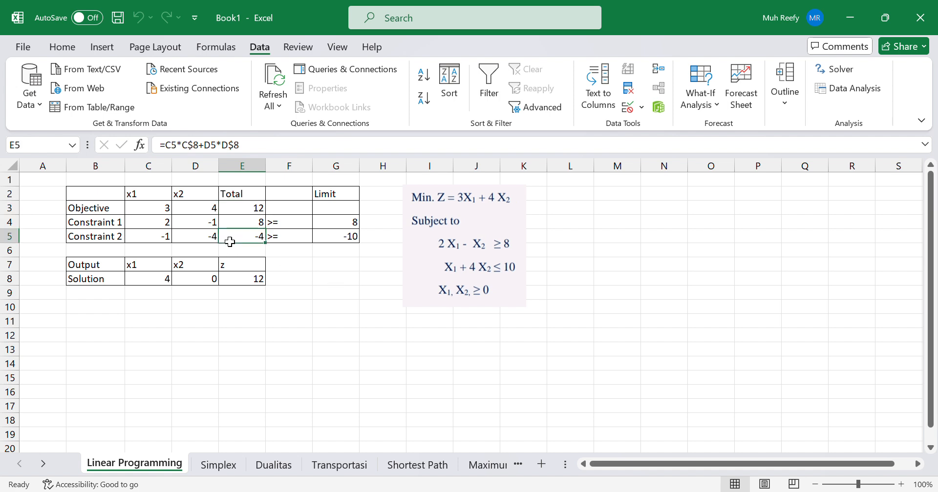
- Clear the x1 and x2 solution values in C8:D8
{"action": "left_click_drag", "start_coordinate": [151, 283], "coordinate": [210, 287]}
{"action": "key", "text": "Delete"}
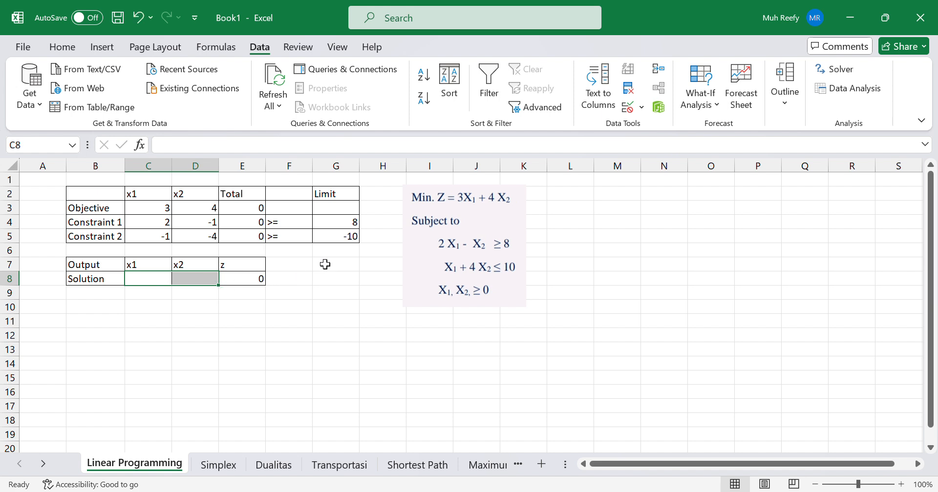
{"action": "left_click", "coordinate": [315, 292]}
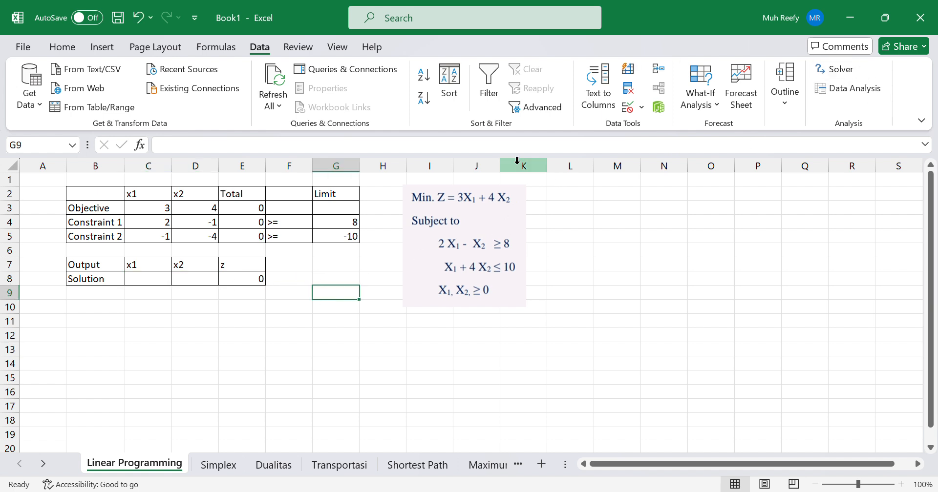
- Reopen Solver for objective cell E3, review the C8:D8 >= 0 constraint, then solve with GRG Nonlinear and keep the solution
{"action": "left_click", "coordinate": [248, 204]}
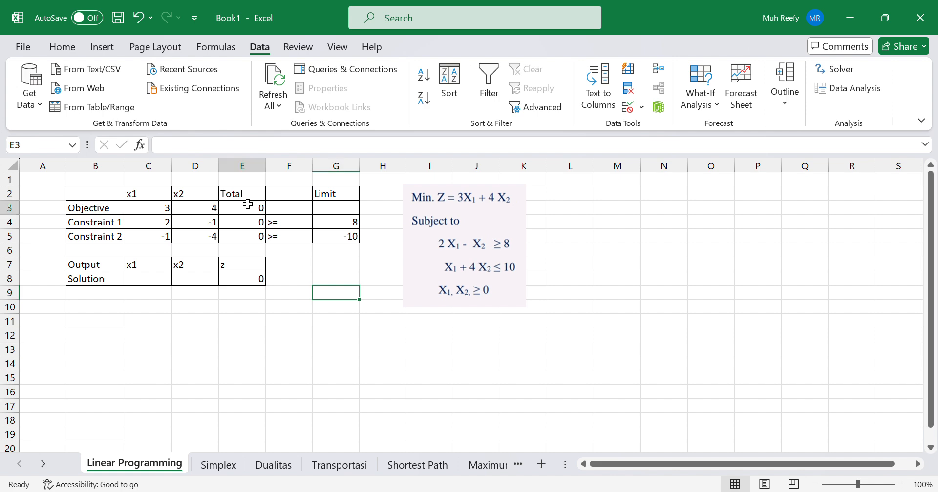
{"action": "left_click", "coordinate": [836, 70]}
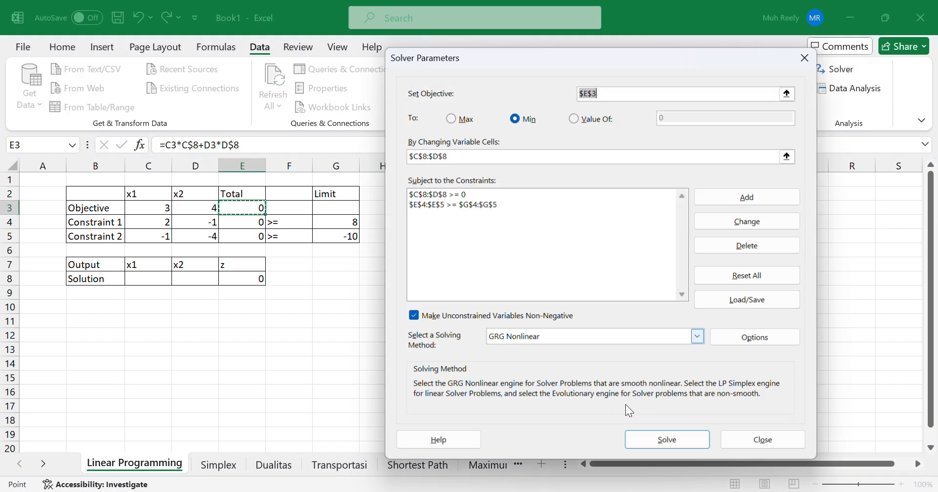
{"action": "left_click", "coordinate": [512, 193]}
{"action": "left_click", "coordinate": [713, 222]}
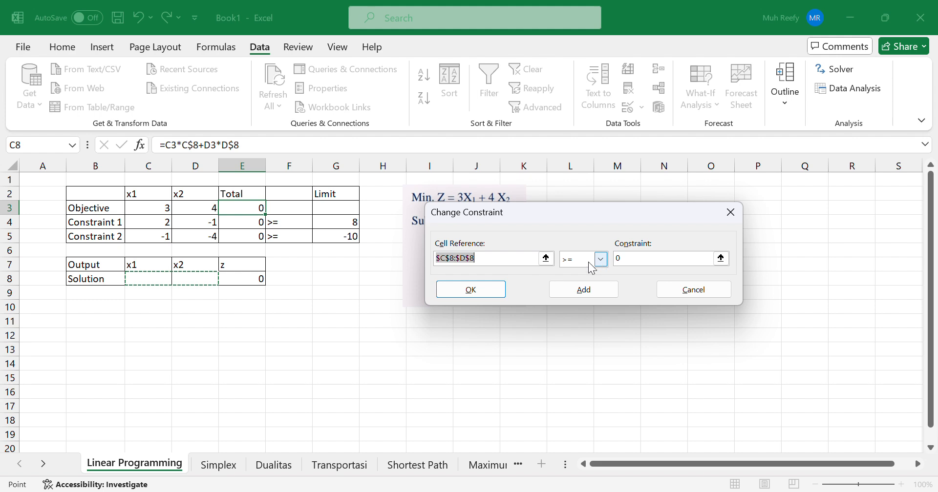
{"action": "left_click", "coordinate": [481, 296]}
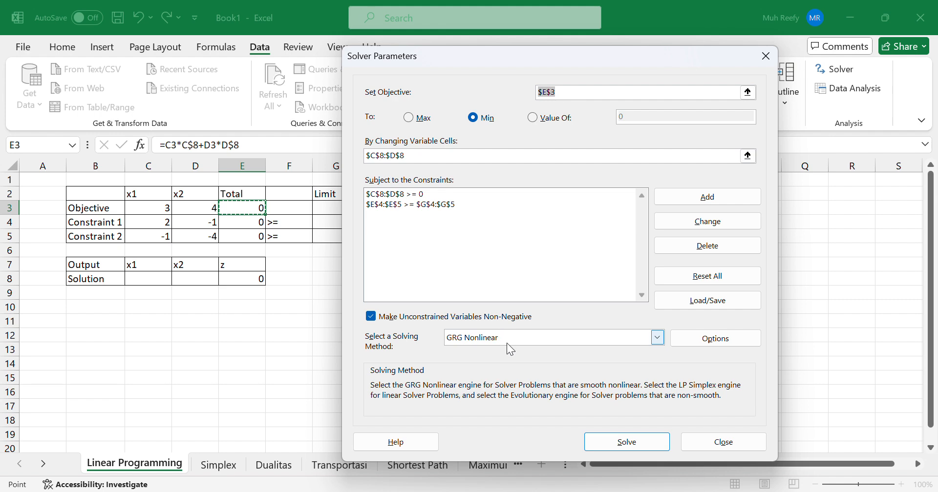
{"action": "left_click", "coordinate": [617, 442]}
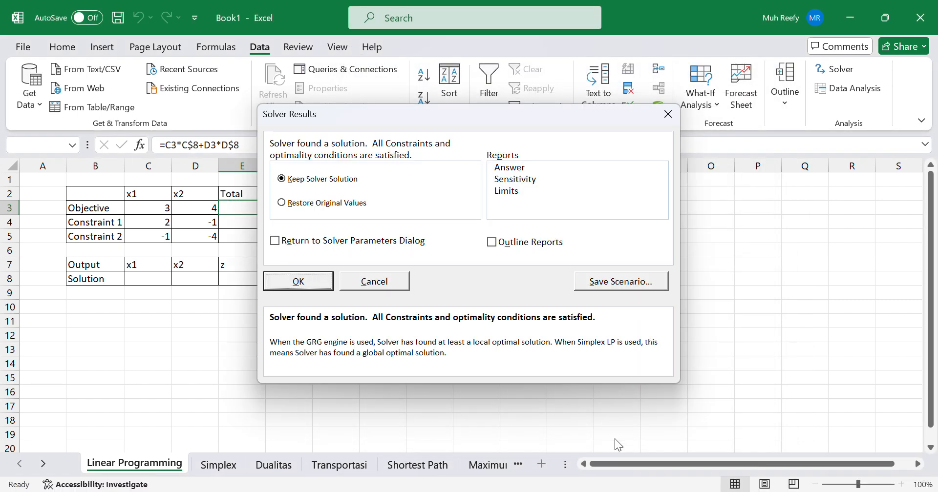
{"action": "left_click", "coordinate": [308, 282]}
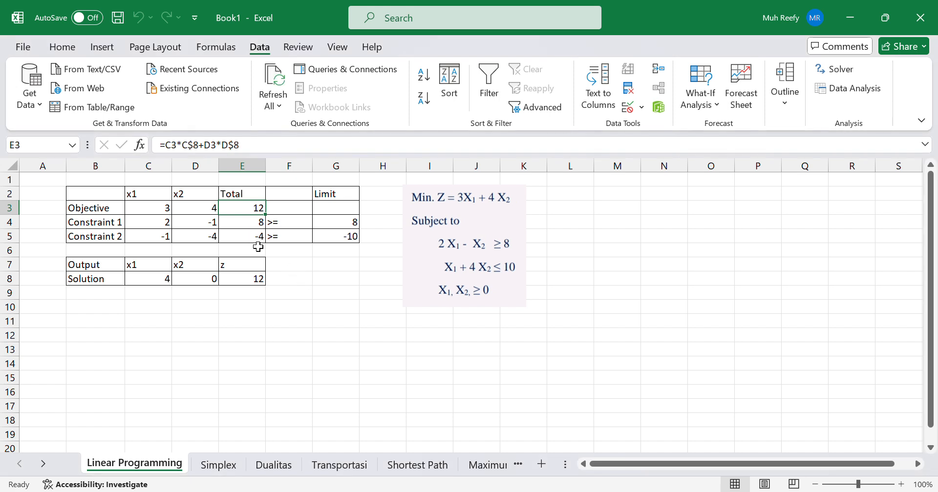
- Examine the solved x1 and x2 values in C8:D8 and the objective and constraint totals in E3:E5
{"action": "left_click", "coordinate": [155, 280]}
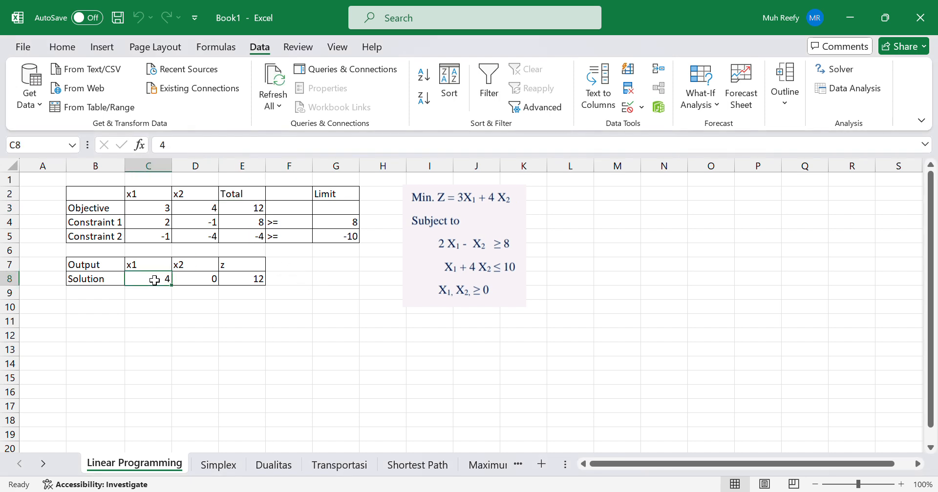
{"action": "left_click", "coordinate": [200, 285]}
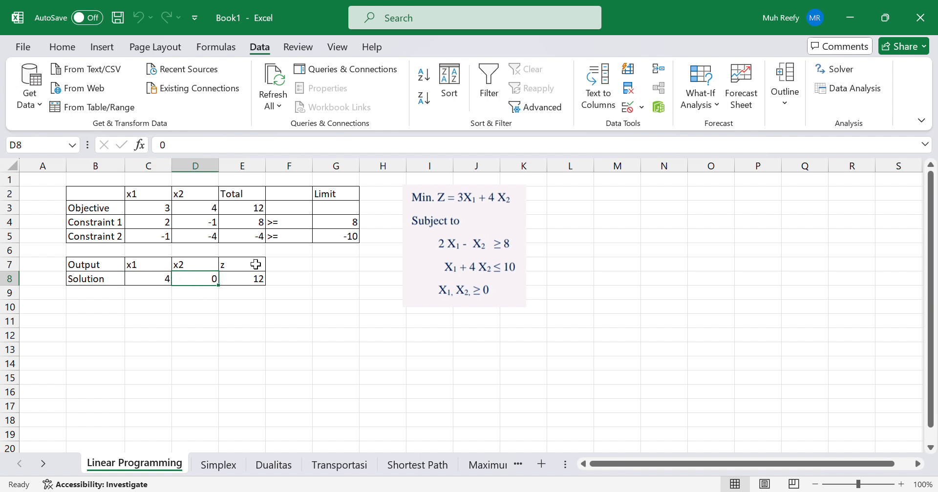
{"action": "left_click", "coordinate": [241, 233]}
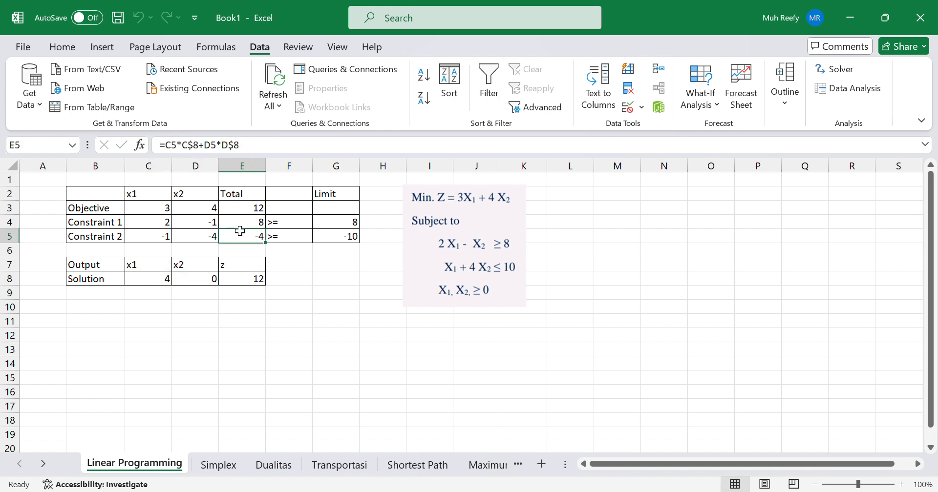
{"action": "left_click", "coordinate": [239, 221]}
{"action": "left_click", "coordinate": [241, 349]}
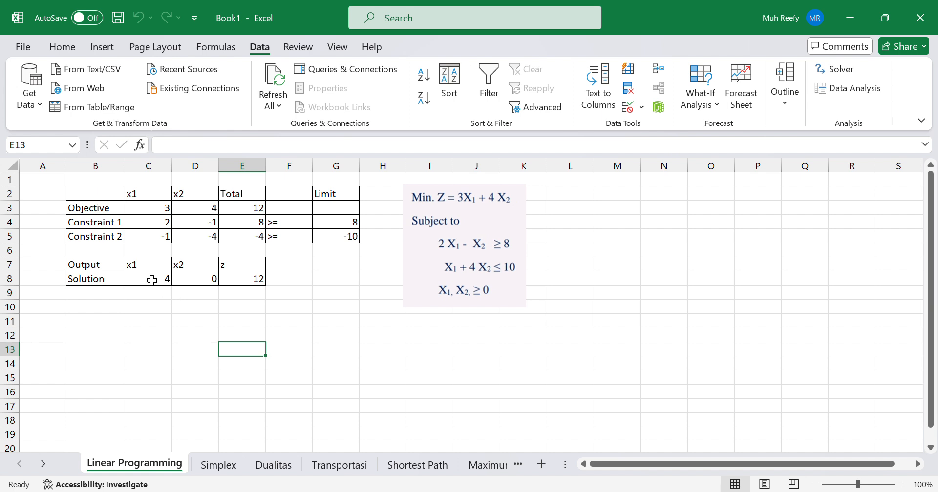
{"action": "left_click", "coordinate": [250, 322]}
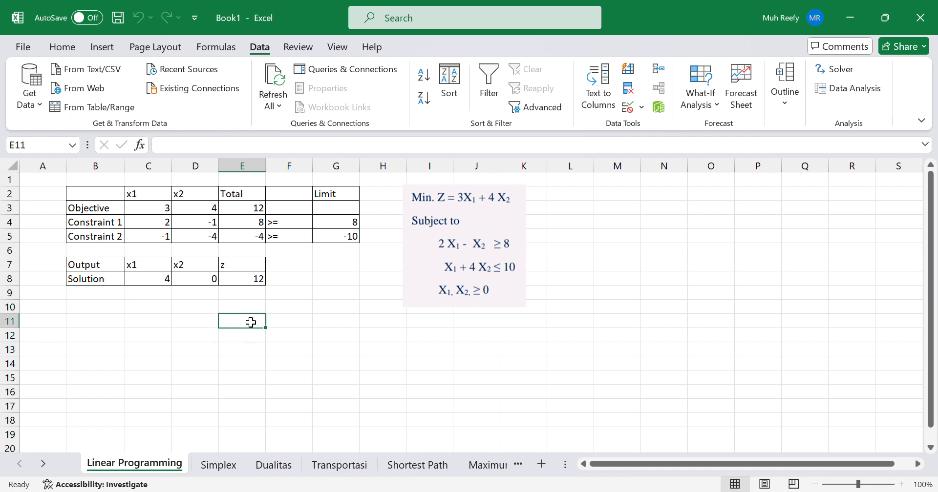
{"action": "left_click", "coordinate": [140, 282]}
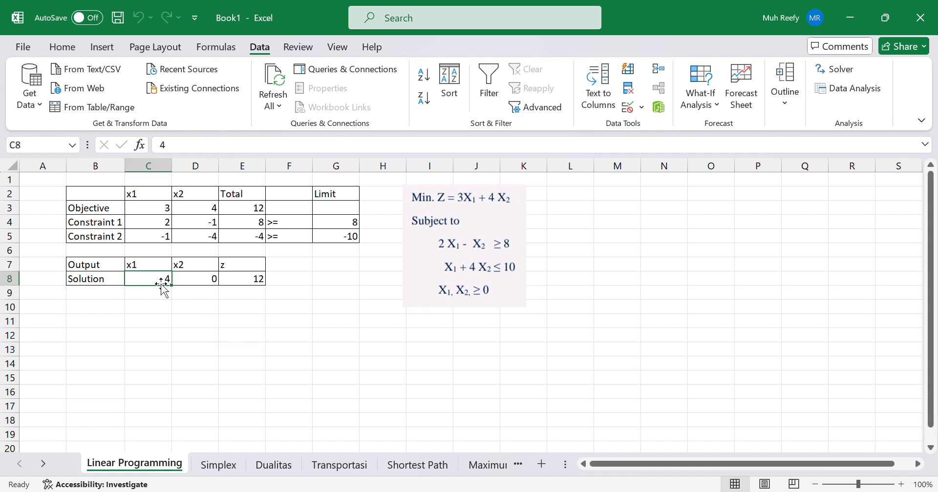
{"action": "left_click", "coordinate": [189, 282]}
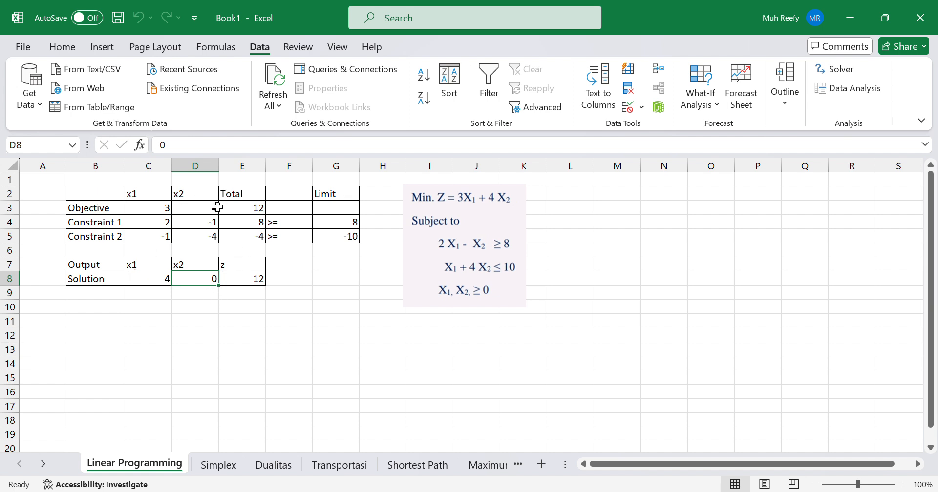
{"action": "left_click", "coordinate": [248, 213]}
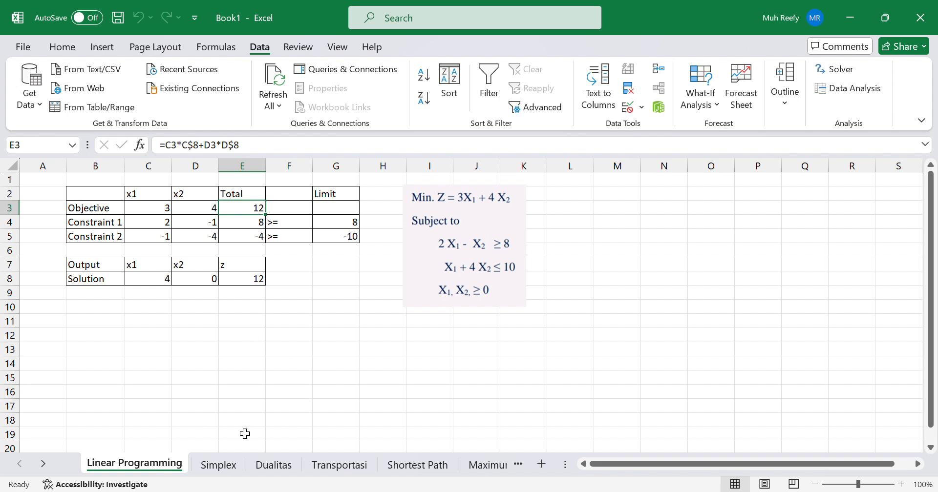
- Switch to the Simplex sheet and examine its three-variable maximisation model and the objective Total formula in F3
{"action": "left_click", "coordinate": [218, 465]}
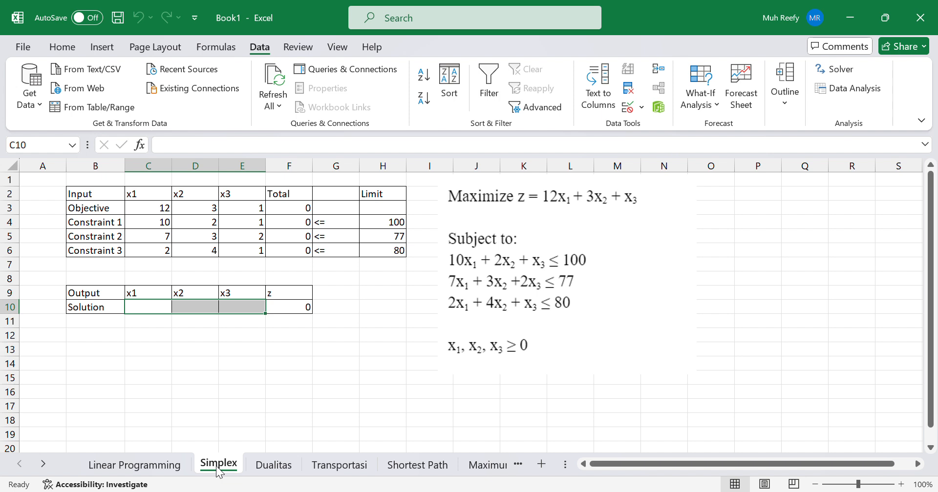
{"action": "left_click", "coordinate": [388, 346]}
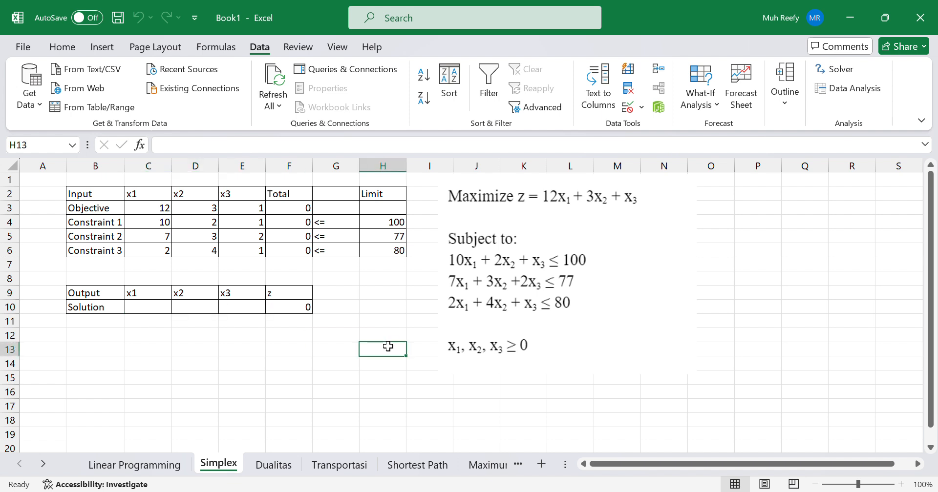
{"action": "left_click", "coordinate": [351, 289]}
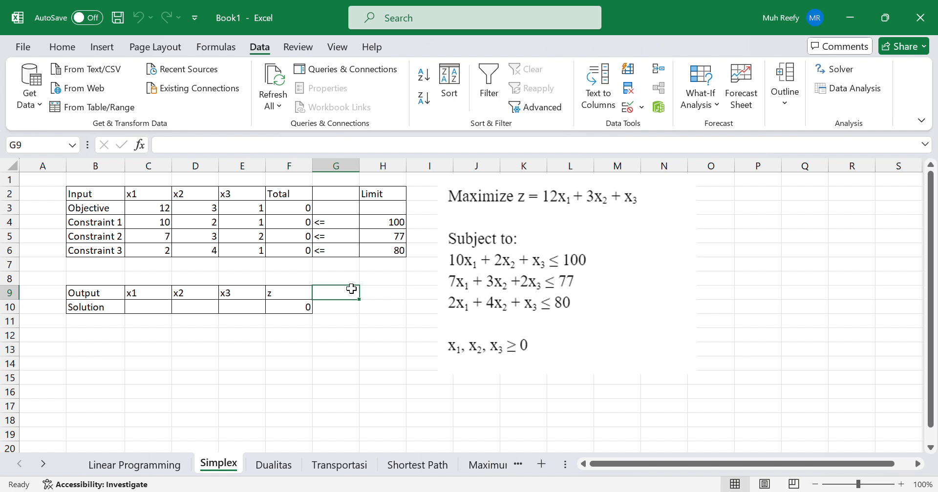
{"action": "left_click", "coordinate": [361, 335]}
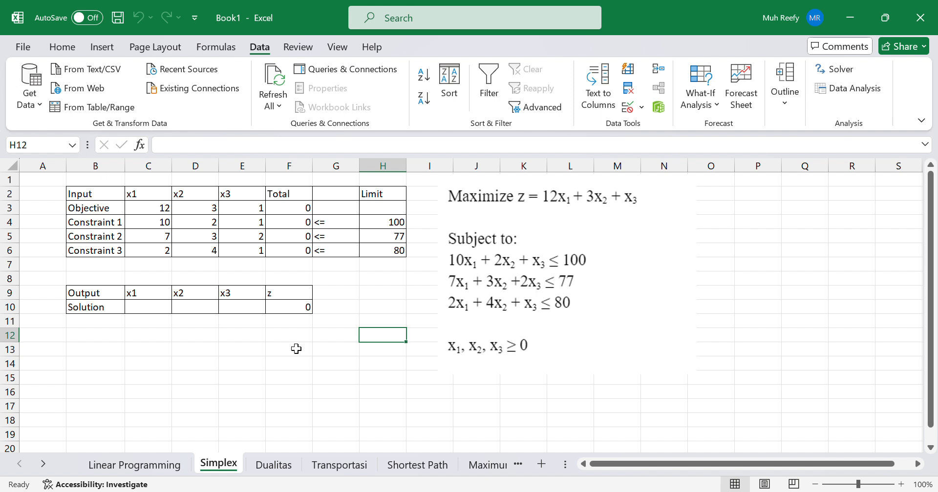
{"action": "left_click", "coordinate": [350, 402]}
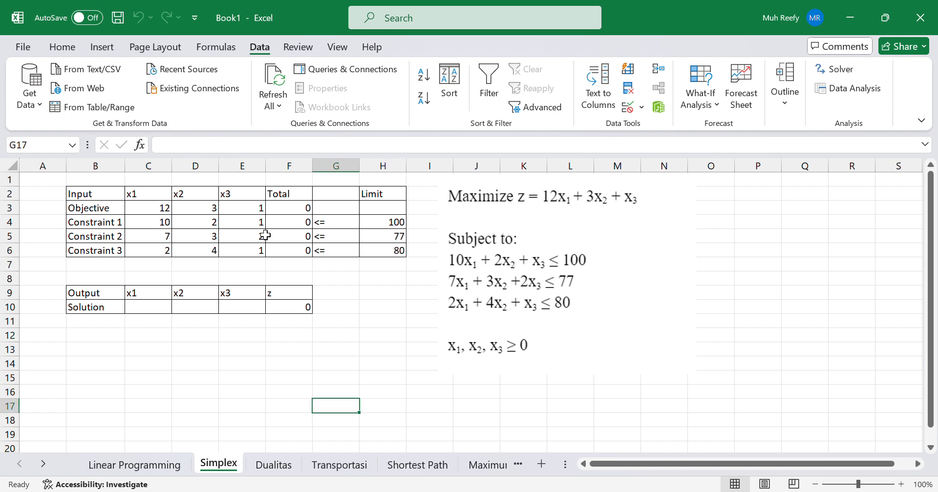
{"action": "left_click", "coordinate": [292, 210]}
{"action": "left_click", "coordinate": [323, 145]}
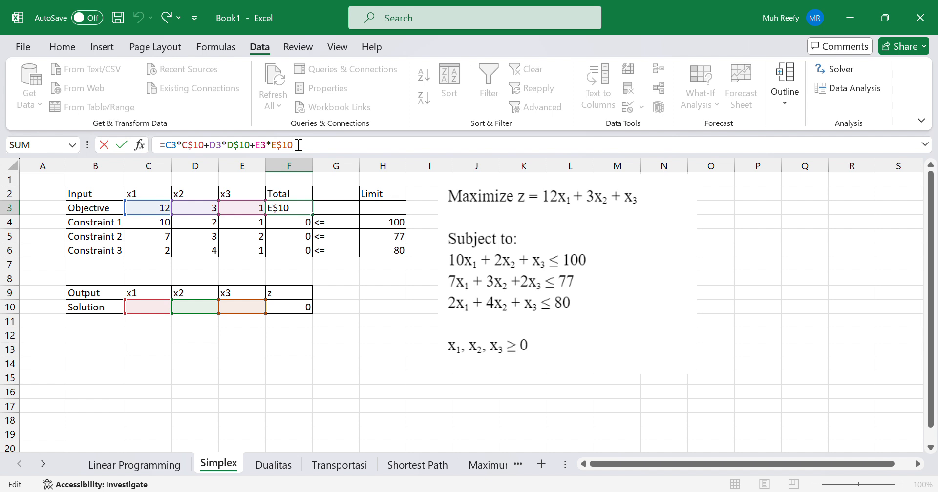
{"action": "key", "text": "Return"}
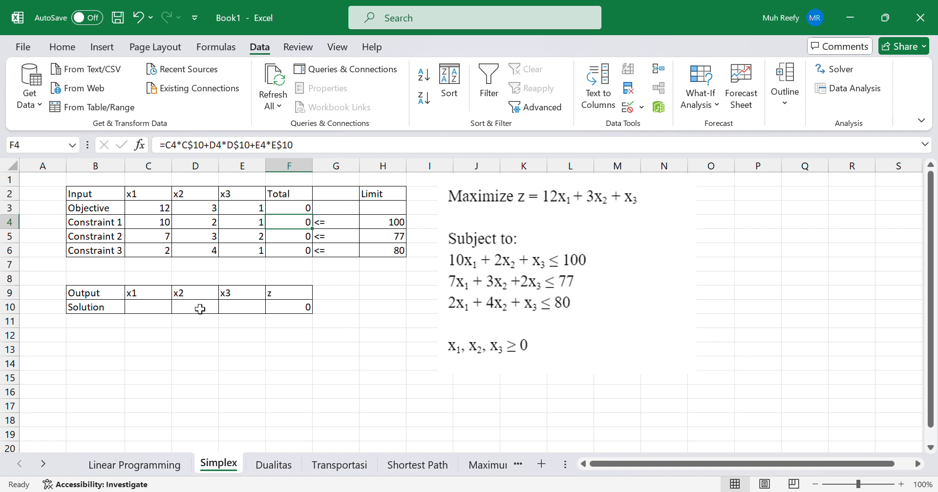
- Open Solver for the Simplex sheet's objective total in F3 and reset all its options and cell selections
{"action": "left_click", "coordinate": [303, 203]}
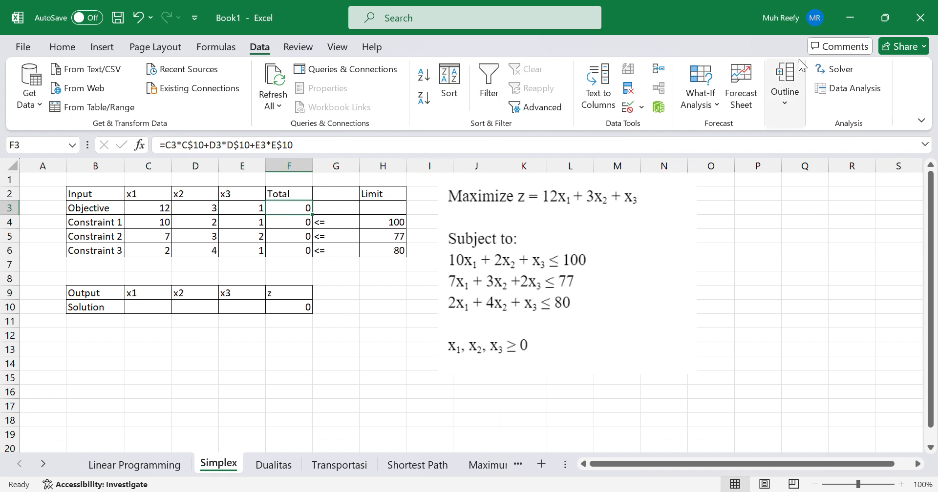
{"action": "left_click", "coordinate": [850, 74]}
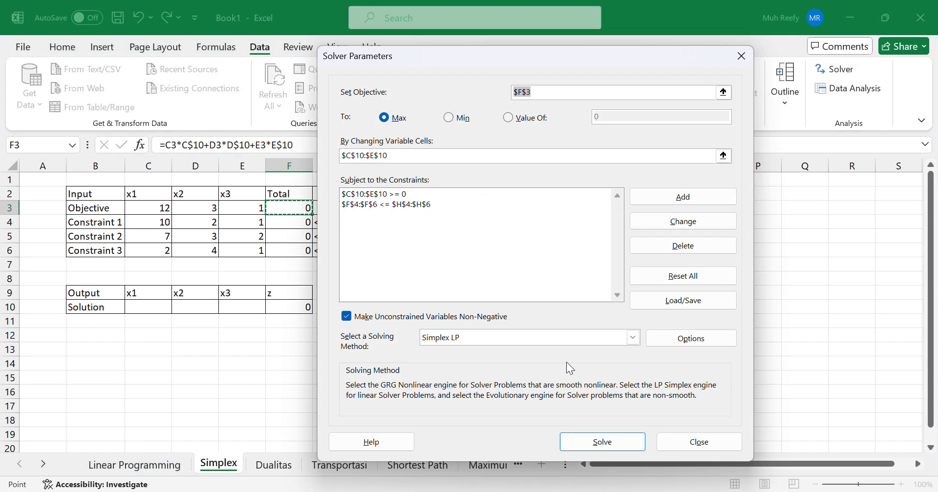
{"action": "left_click", "coordinate": [687, 275]}
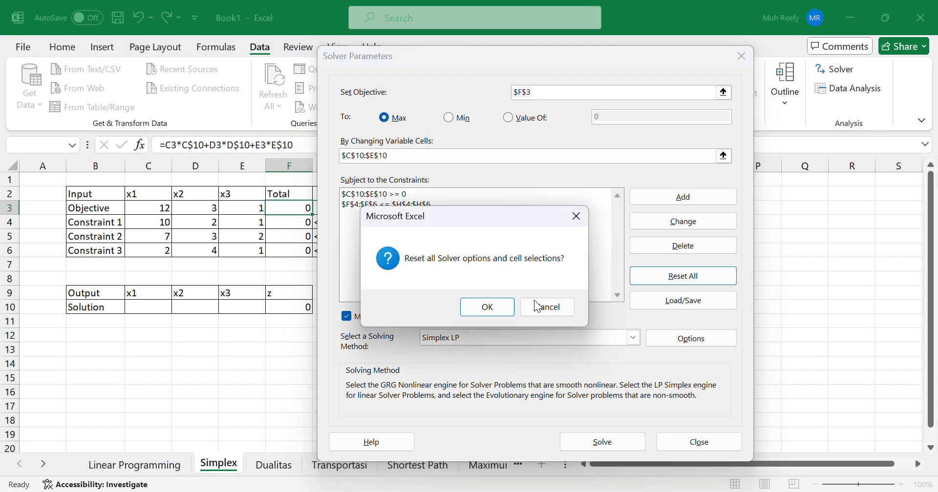
{"action": "left_click", "coordinate": [481, 307]}
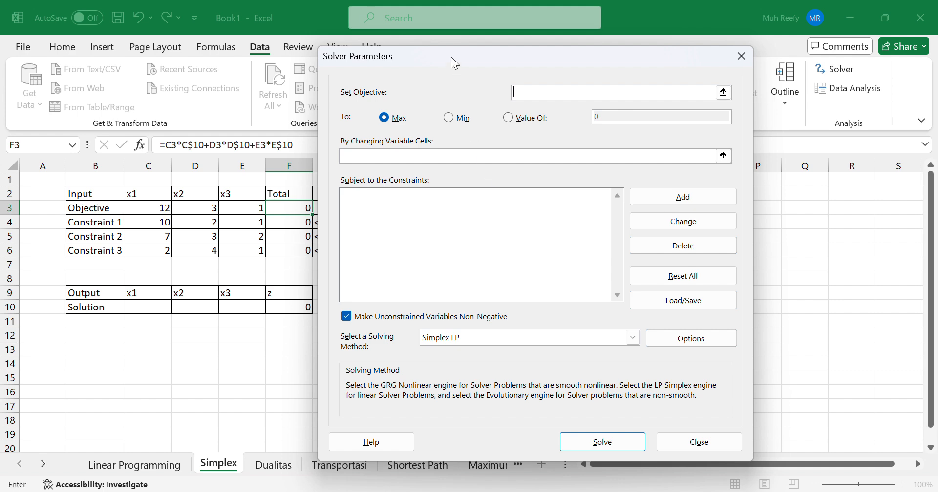
- Set Solver to maximise objective cell F3 by changing the x1 to x3 solution cells C10:E10
{"action": "left_click_drag", "start_coordinate": [450, 57], "coordinate": [559, 75]}
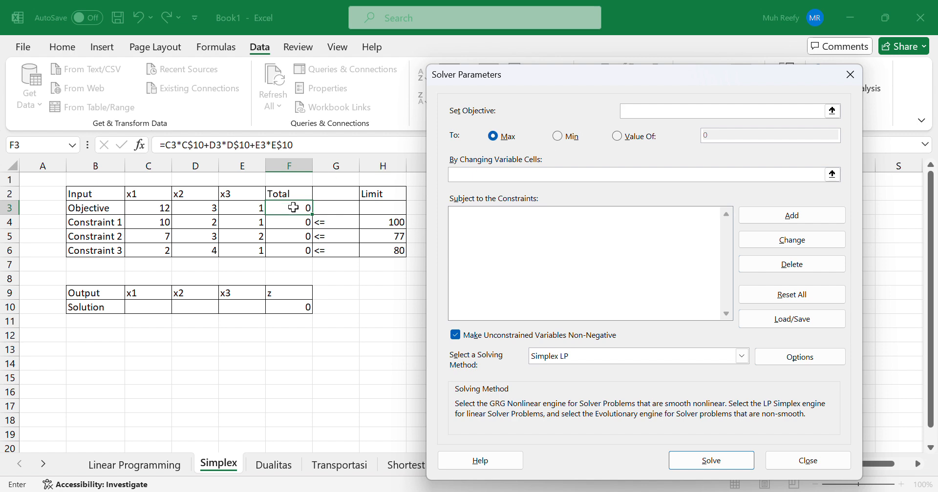
{"action": "left_click", "coordinate": [616, 116]}
{"action": "left_click", "coordinate": [284, 206]}
{"action": "left_click", "coordinate": [510, 175]}
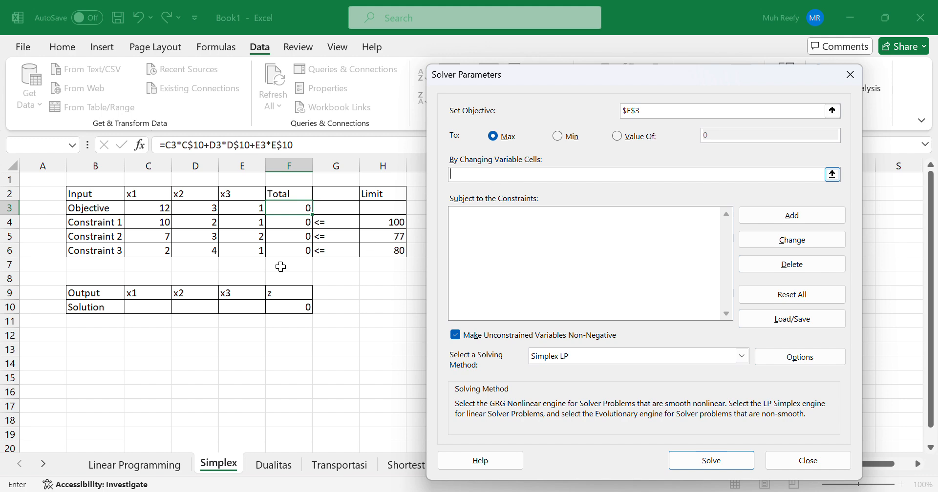
{"action": "left_click_drag", "start_coordinate": [138, 304], "coordinate": [242, 308]}
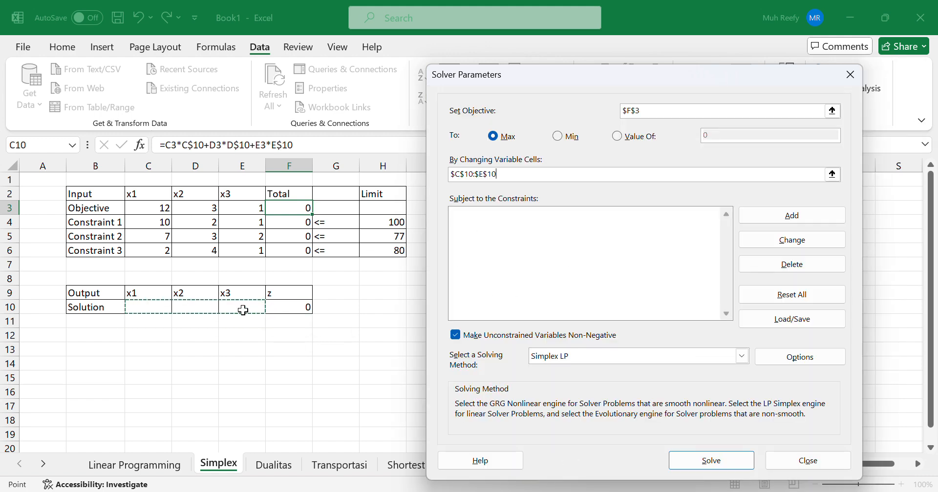
- Add a Solver constraint requiring the constraint totals F4:F6 to be <= the limits in H4:H6
{"action": "left_click", "coordinate": [780, 214]}
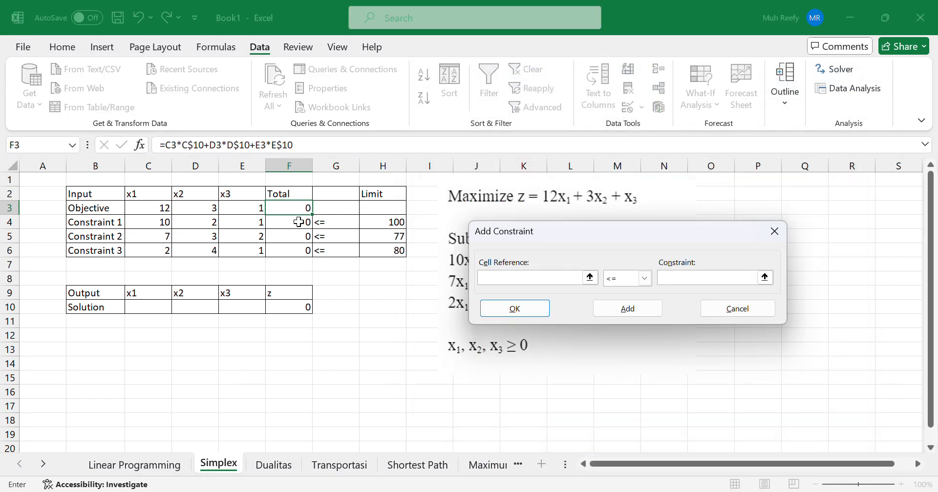
{"action": "left_click_drag", "start_coordinate": [298, 222], "coordinate": [299, 251]}
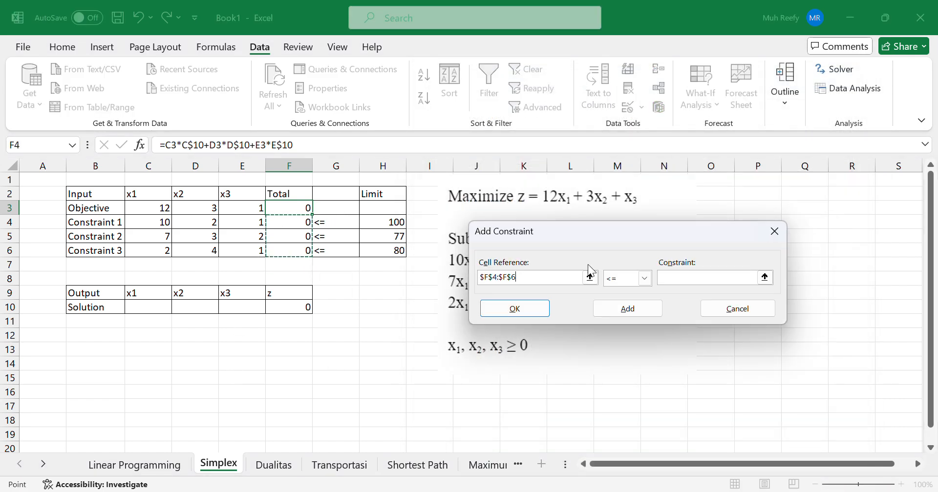
{"action": "left_click", "coordinate": [668, 278]}
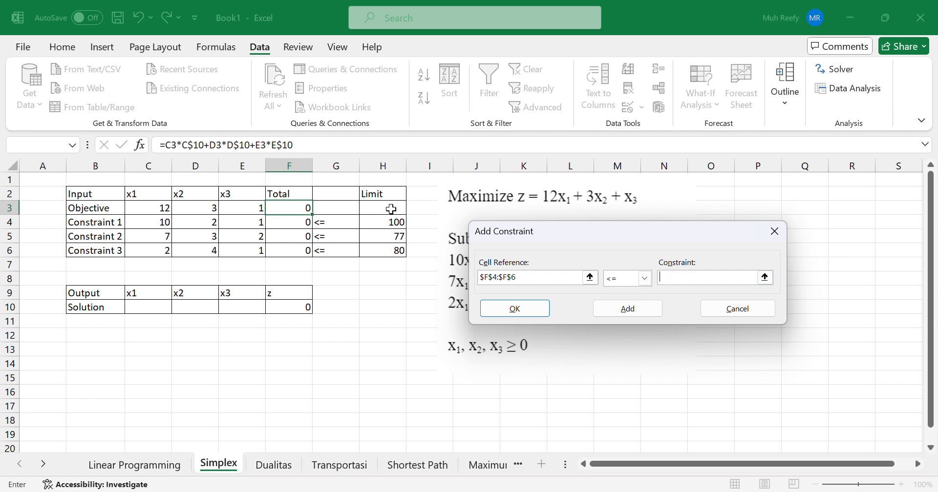
{"action": "left_click_drag", "start_coordinate": [380, 218], "coordinate": [382, 227]}
{"action": "left_click_drag", "start_coordinate": [386, 248], "coordinate": [385, 248]}
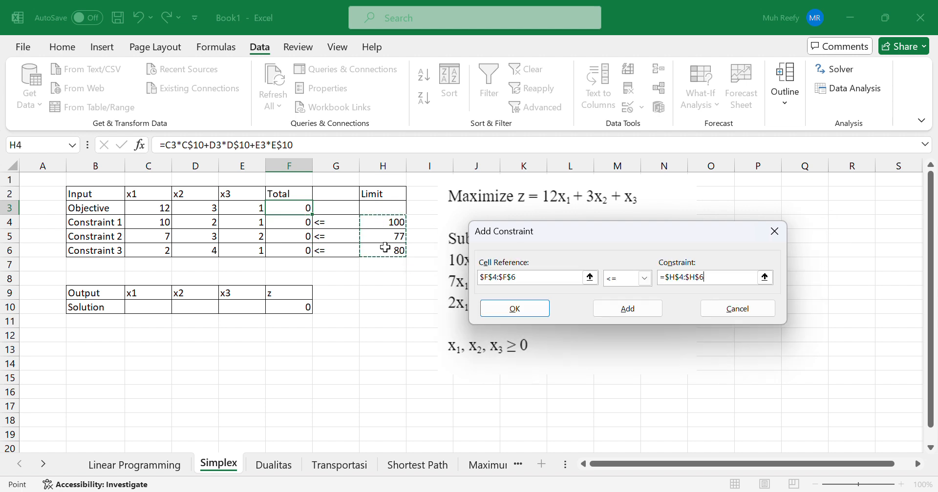
{"action": "left_click", "coordinate": [623, 311]}
- Add the non-negativity constraint C10:E10 >= 0 and return to the Solver parameters
{"action": "left_click_drag", "start_coordinate": [137, 307], "coordinate": [244, 302]}
{"action": "left_click", "coordinate": [623, 284]}
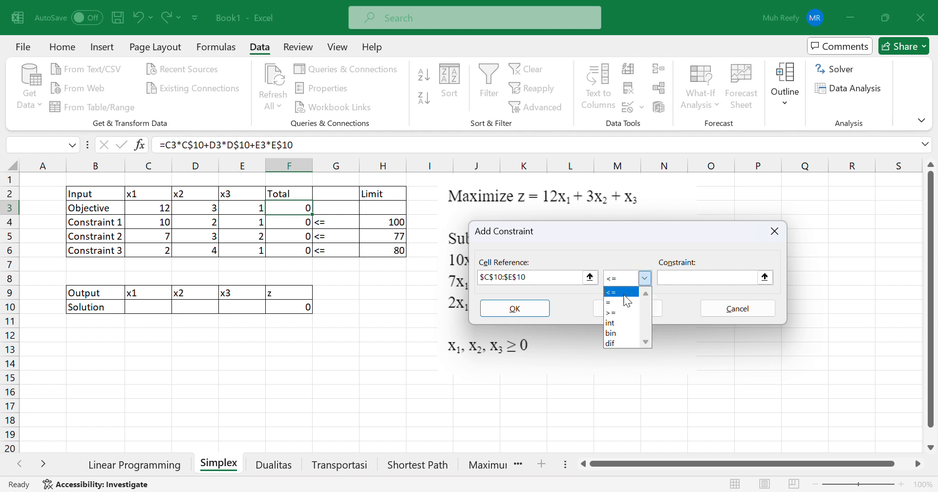
{"action": "left_click", "coordinate": [623, 310]}
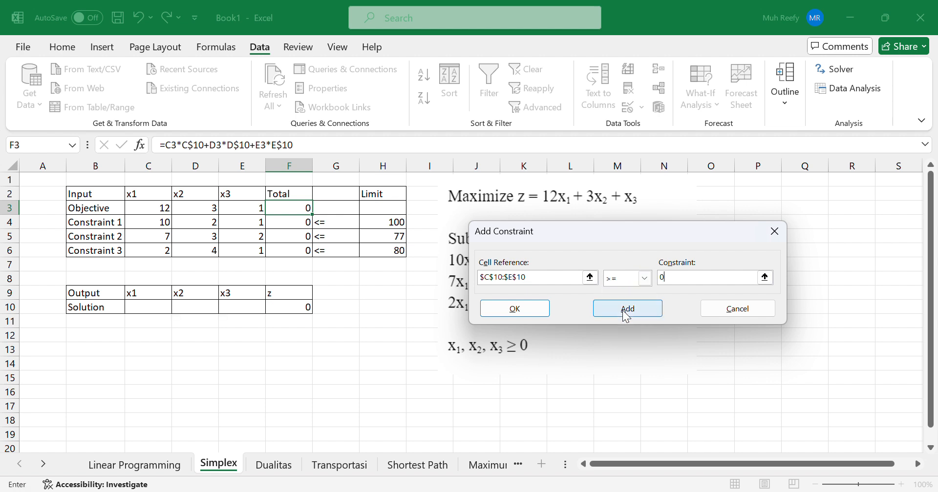
{"action": "key", "text": "Return"}
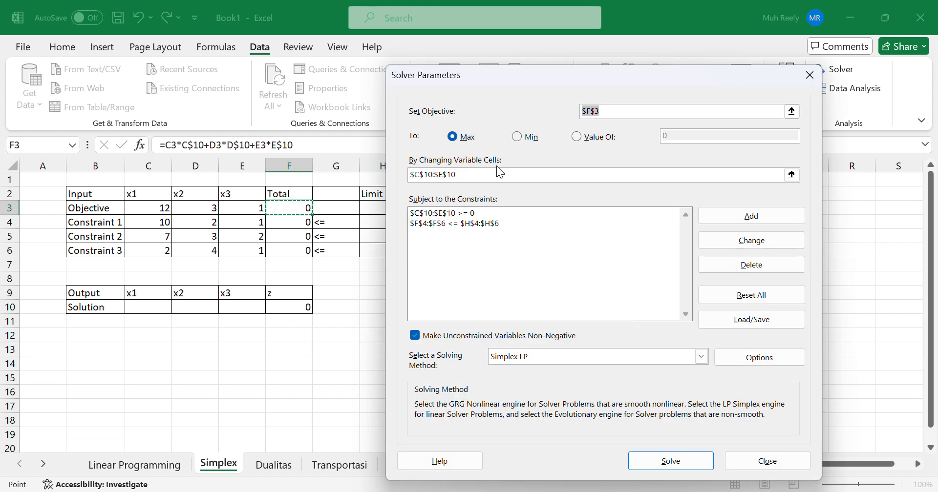
- Choose Simplex LP as the solving method, solve the Simplex sheet's model and keep the Solver solution
{"action": "left_click", "coordinate": [519, 359]}
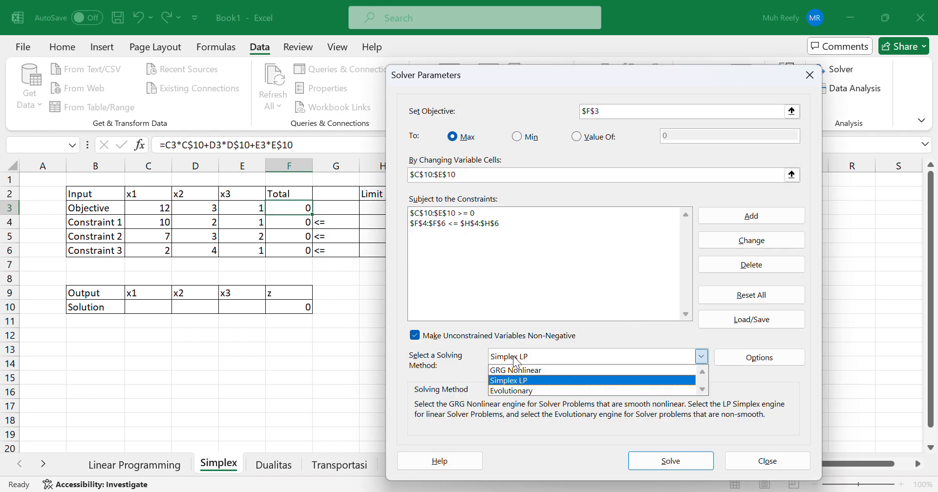
{"action": "left_click", "coordinate": [508, 380]}
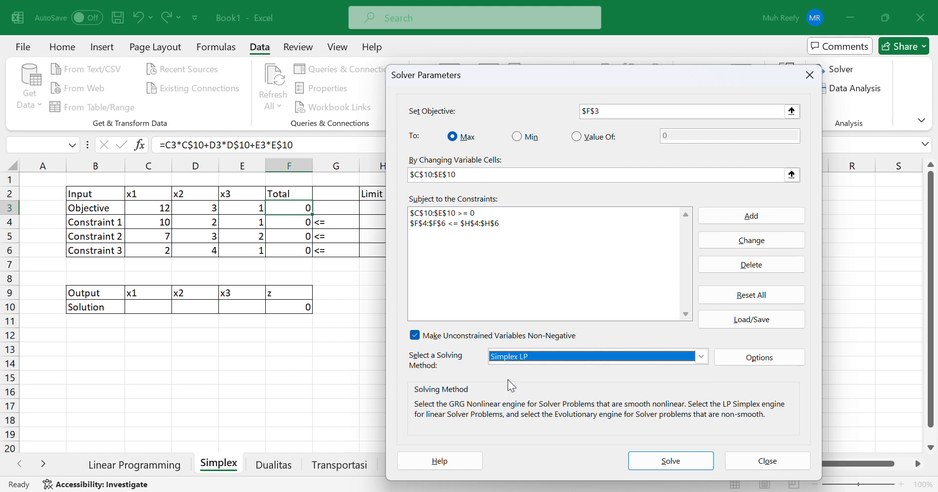
{"action": "left_click", "coordinate": [691, 461]}
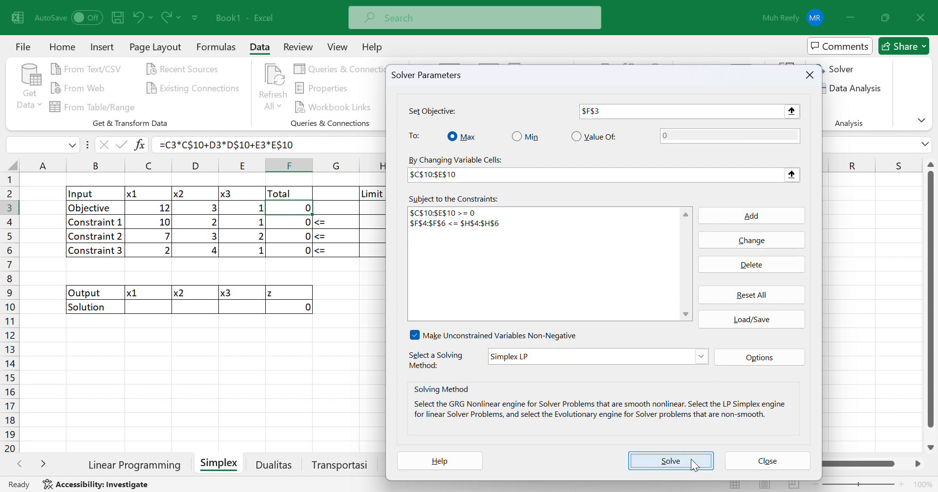
{"action": "left_click", "coordinate": [288, 283]}
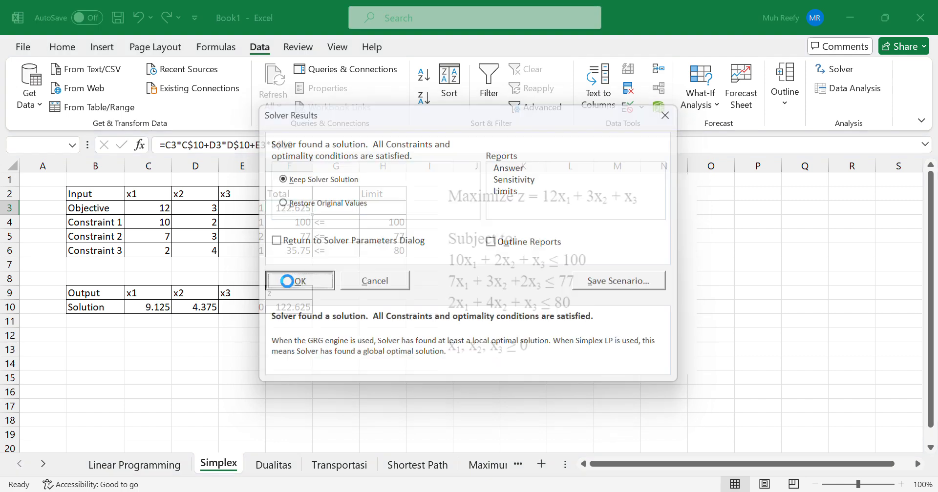
{"action": "left_click", "coordinate": [348, 391]}
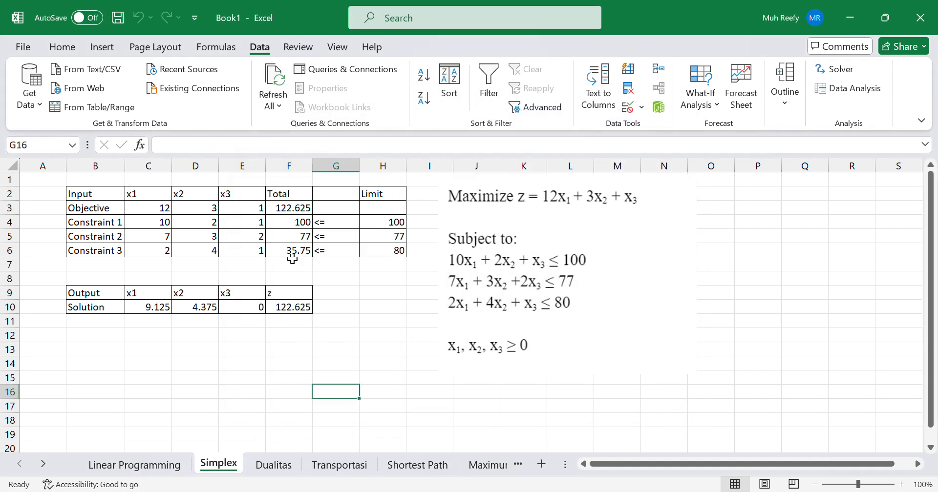
- Switch to the Dualitas sheet and examine its primal maximisation model and the objective Total formula in F4
{"action": "left_click", "coordinate": [270, 467]}
{"action": "scroll", "coordinate": [351, 342], "scroll_direction": "up", "scroll_amount": 3}
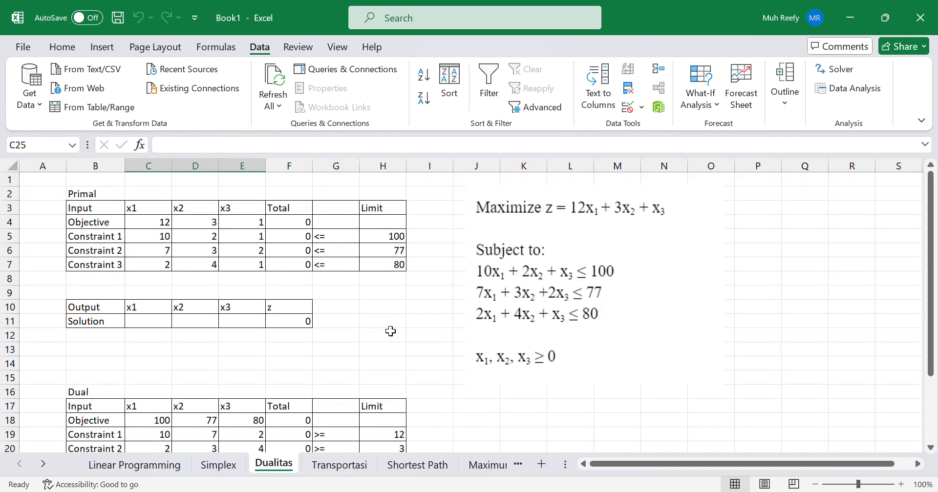
{"action": "left_click", "coordinate": [391, 331]}
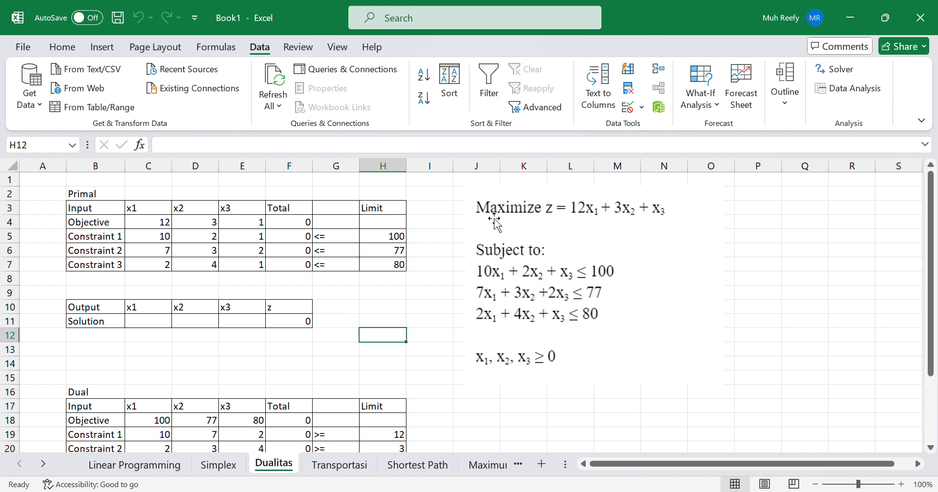
{"action": "left_click", "coordinate": [449, 296]}
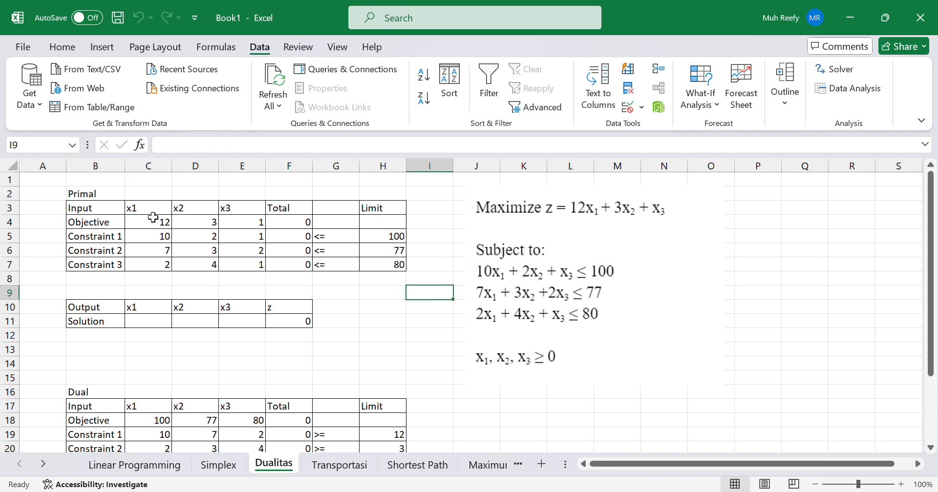
{"action": "left_click", "coordinate": [166, 228]}
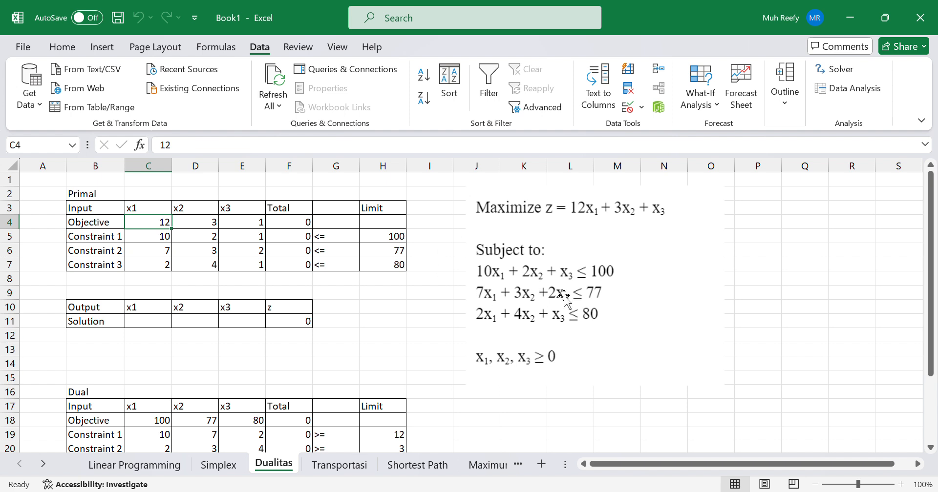
{"action": "left_click", "coordinate": [297, 226]}
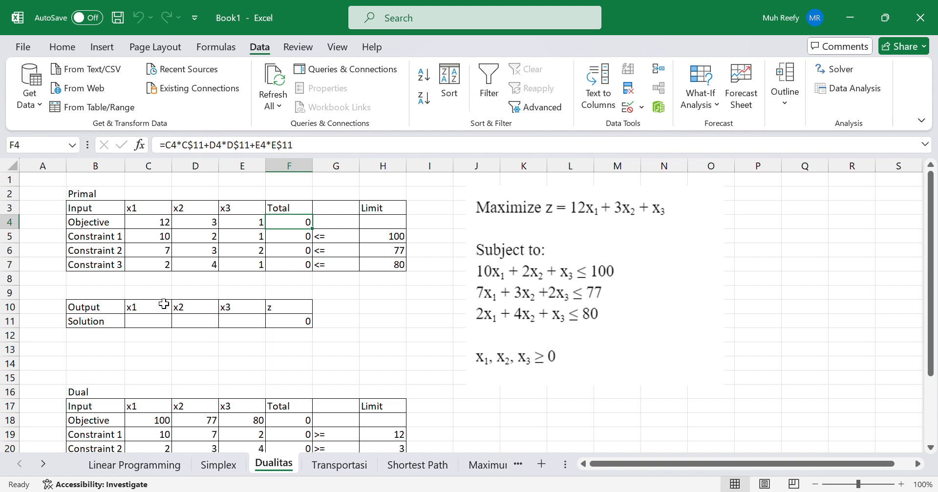
- Open Solver on the Dualitas sheet and reset all its options and cell selections
{"action": "left_click", "coordinate": [826, 73]}
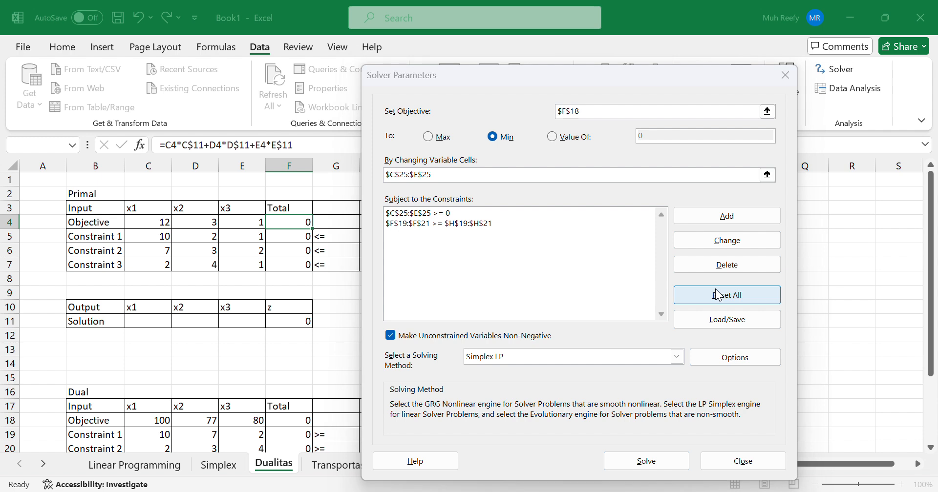
{"action": "left_click", "coordinate": [718, 294]}
{"action": "left_click", "coordinate": [488, 307]}
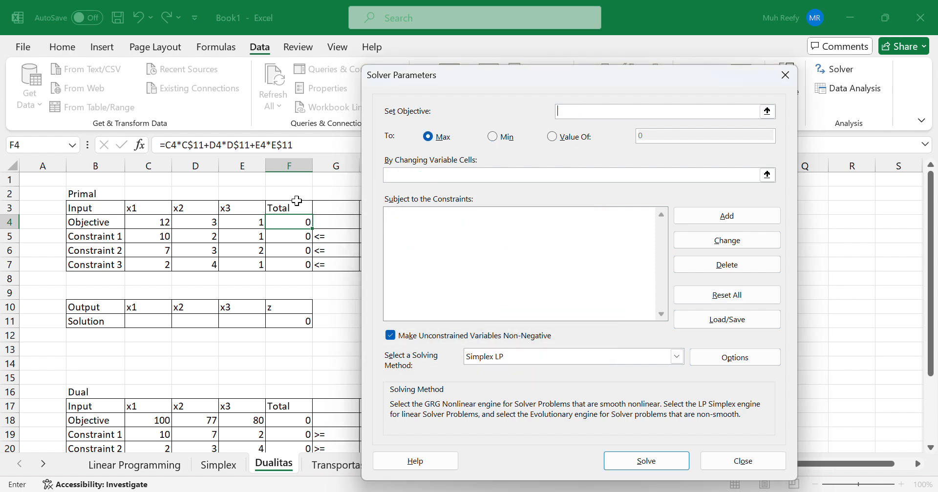
- Set Solver to maximise the primal objective cell F4 by changing the solution cells C11:E11
{"action": "left_click", "coordinate": [287, 222]}
{"action": "left_click_drag", "start_coordinate": [457, 72], "coordinate": [547, 51]}
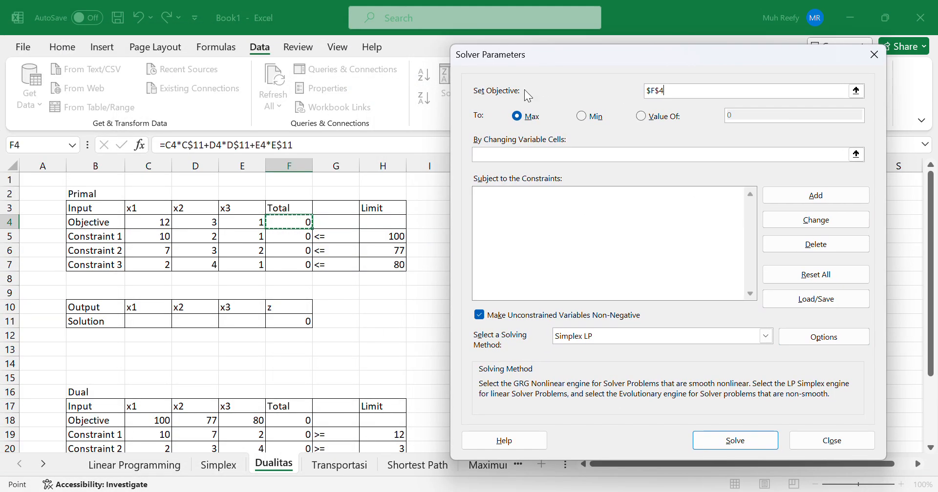
{"action": "left_click", "coordinate": [497, 153]}
{"action": "left_click_drag", "start_coordinate": [141, 323], "coordinate": [243, 321]}
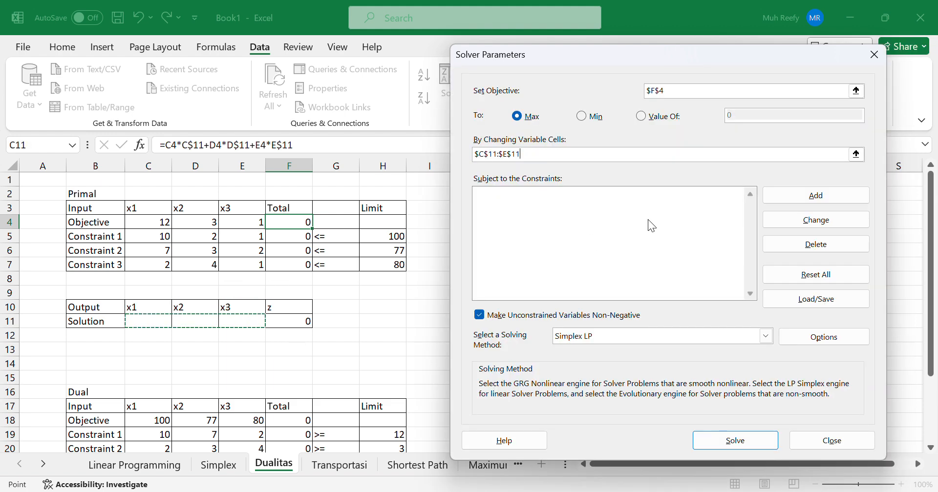
- Add a Solver constraint requiring the primal totals F5:F7 to be <= the limits in H5:H7
{"action": "left_click", "coordinate": [809, 197]}
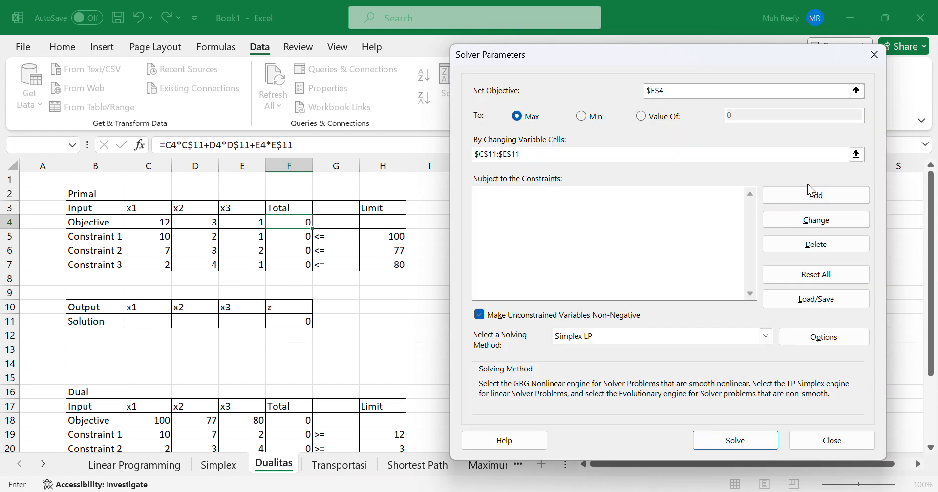
{"action": "left_click", "coordinate": [809, 197]}
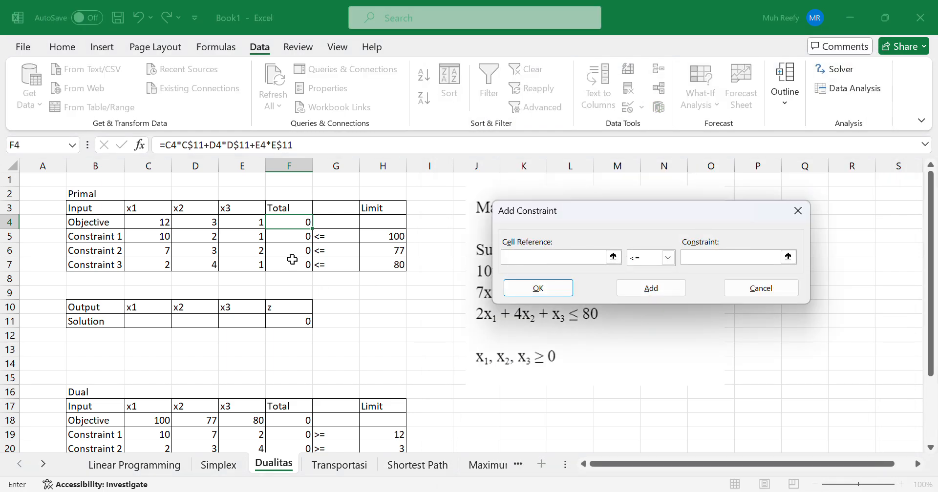
{"action": "left_click_drag", "start_coordinate": [294, 238], "coordinate": [300, 266]}
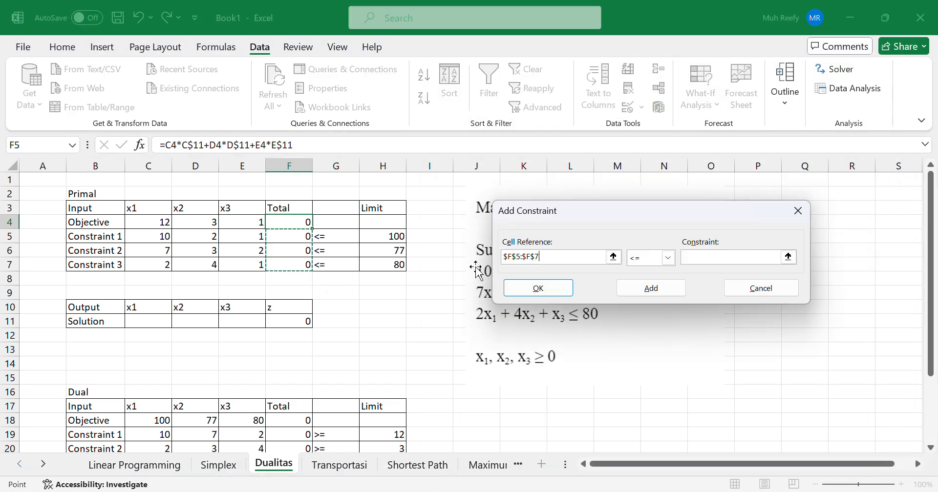
{"action": "left_click", "coordinate": [689, 257]}
{"action": "left_click_drag", "start_coordinate": [399, 238], "coordinate": [398, 262]}
{"action": "left_click", "coordinate": [538, 288]}
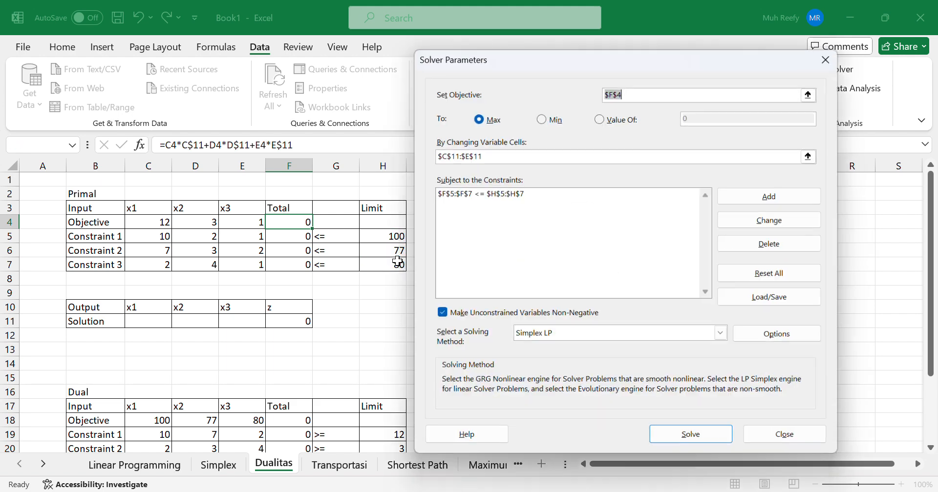
- Add a Solver constraint requiring the primal solution cells C11:E11 to be >= 0, and solve the model, keeping the solution
{"action": "left_click", "coordinate": [813, 195]}
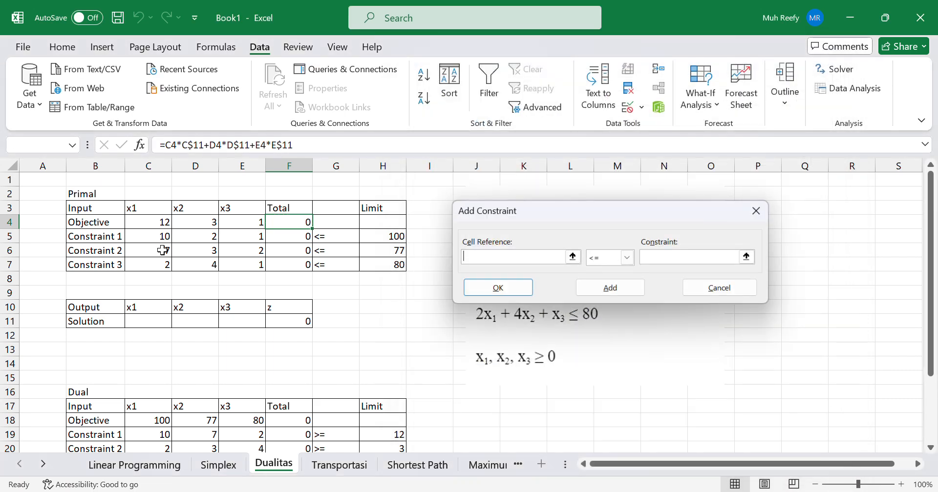
{"action": "left_click_drag", "start_coordinate": [153, 319], "coordinate": [245, 319]}
{"action": "left_click", "coordinate": [627, 257]}
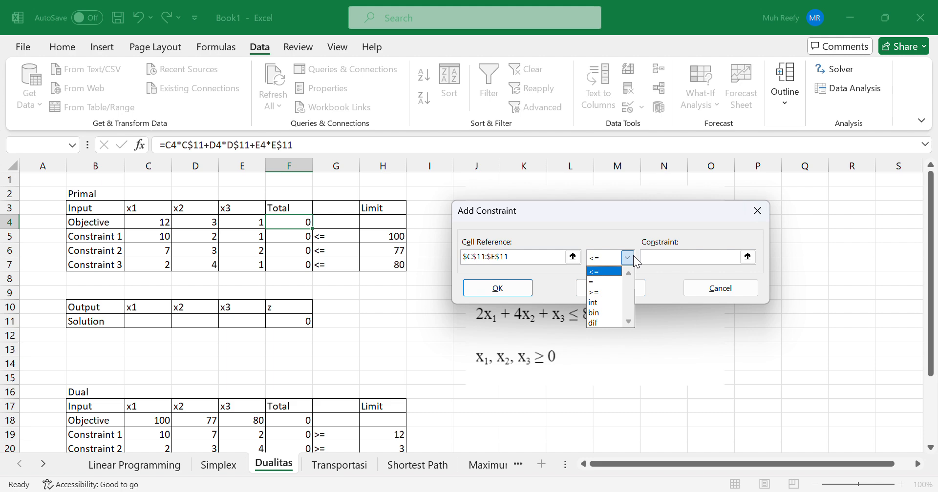
{"action": "left_click", "coordinate": [608, 291]}
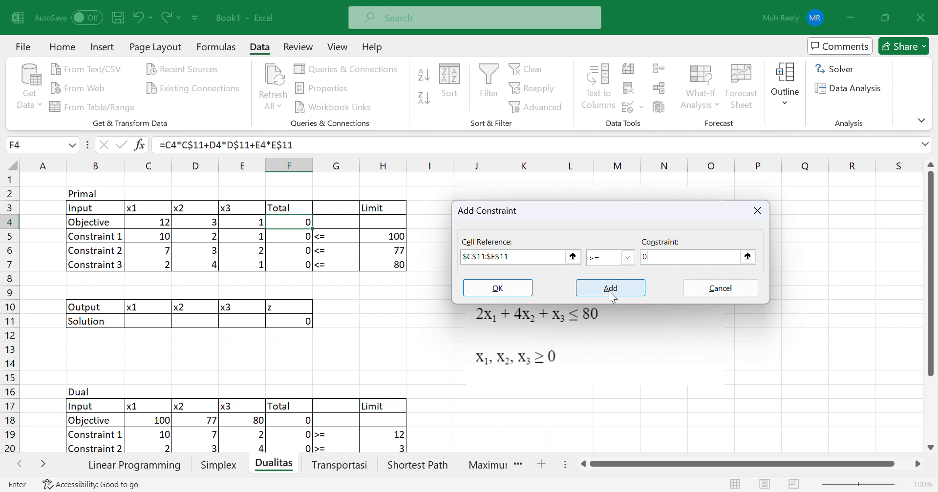
{"action": "key", "text": "Return"}
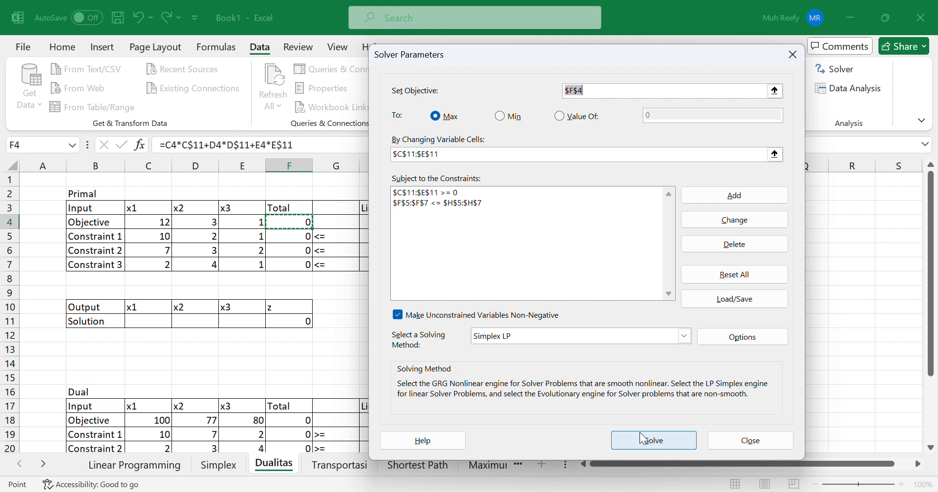
{"action": "left_click", "coordinate": [642, 439]}
{"action": "left_click", "coordinate": [301, 283]}
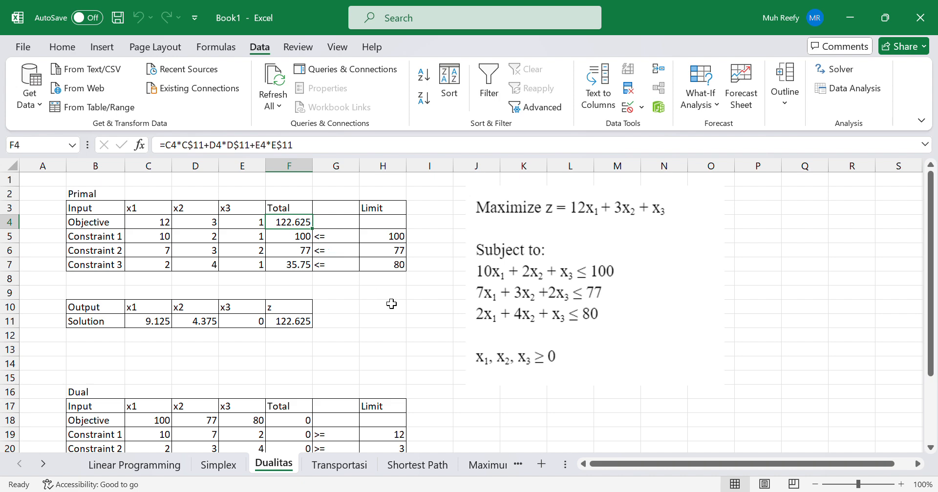
- Compare the primal and dual tables, examining how the primal's coefficients, limits and inequality signs carry over to the dual model
{"action": "scroll", "coordinate": [391, 303], "scroll_direction": "down", "scroll_amount": 3}
{"action": "scroll", "coordinate": [391, 304], "scroll_direction": "up", "scroll_amount": 2}
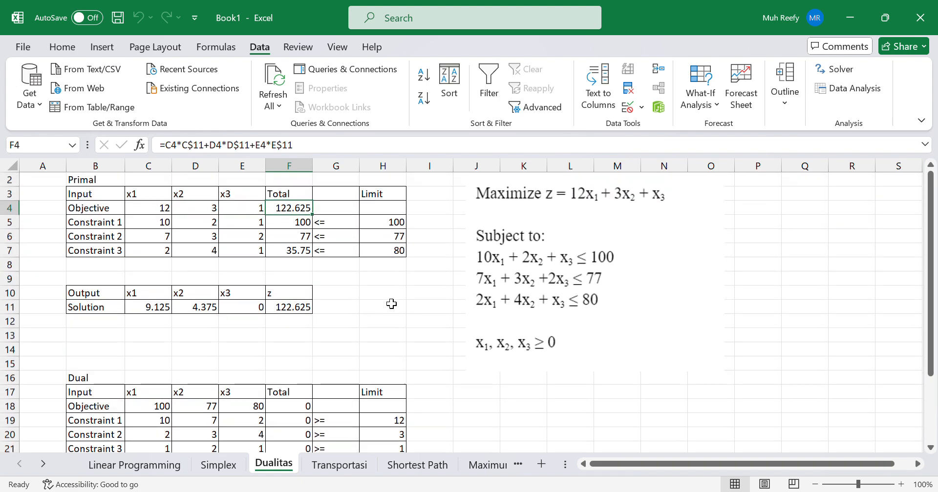
{"action": "scroll", "coordinate": [392, 304], "scroll_direction": "down", "scroll_amount": 3}
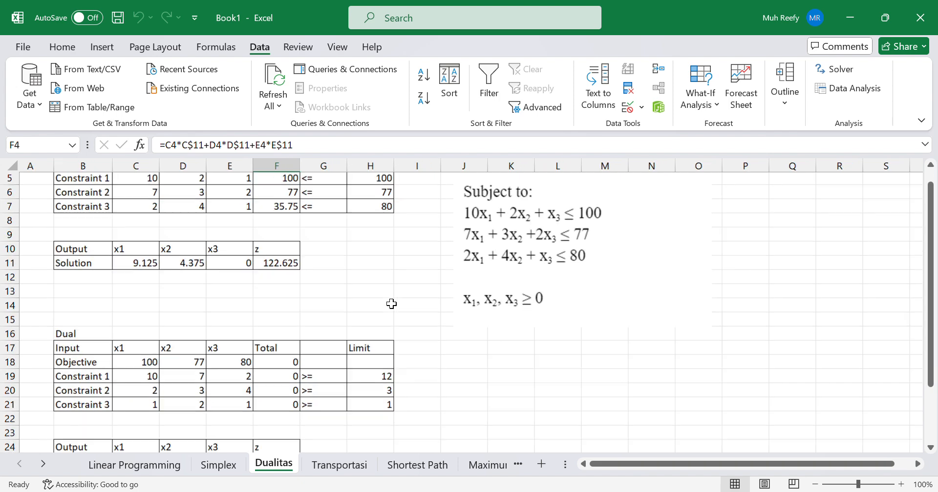
{"action": "scroll", "coordinate": [391, 303], "scroll_direction": "up", "scroll_amount": 1}
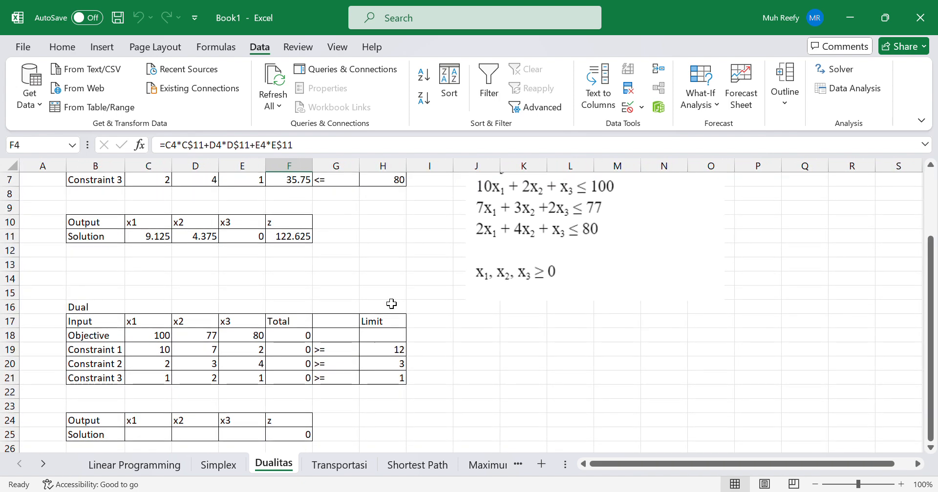
{"action": "scroll", "coordinate": [391, 304], "scroll_direction": "up", "scroll_amount": 2}
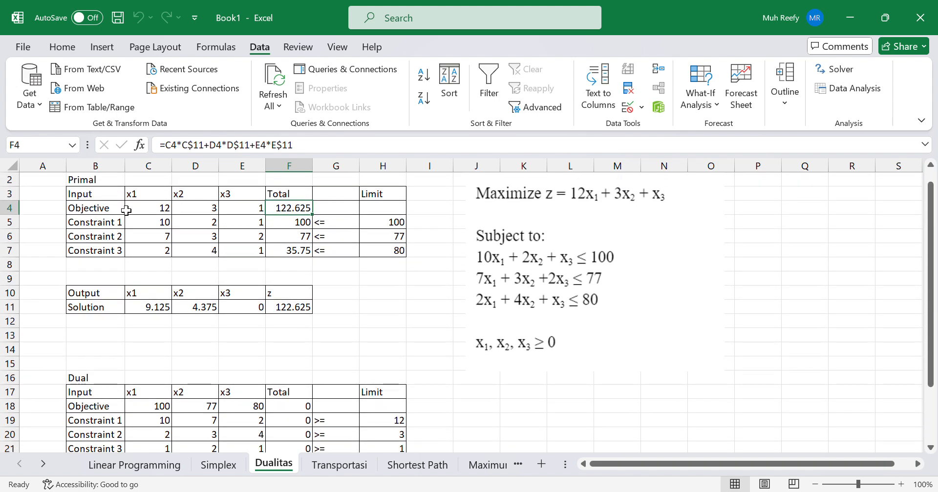
{"action": "scroll", "coordinate": [311, 293], "scroll_direction": "down", "scroll_amount": 3}
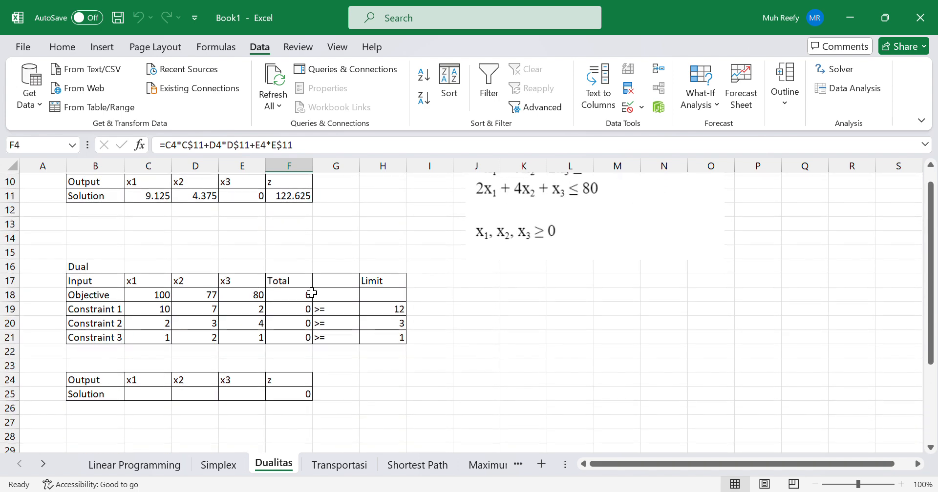
{"action": "scroll", "coordinate": [312, 293], "scroll_direction": "up", "scroll_amount": 3}
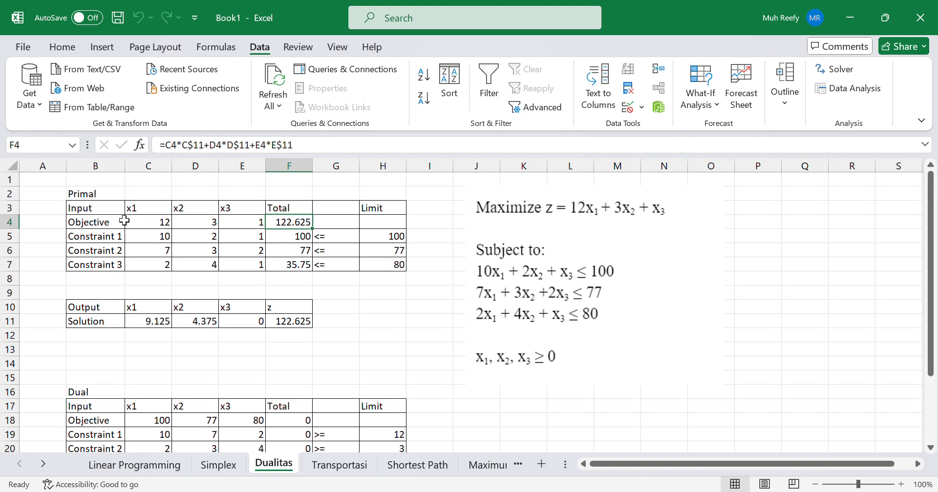
{"action": "scroll", "coordinate": [398, 385], "scroll_direction": "down", "scroll_amount": 3}
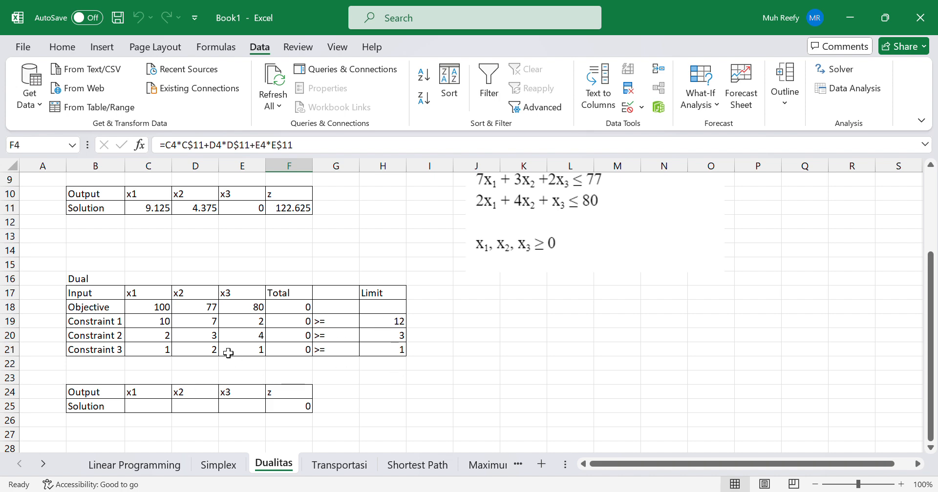
{"action": "scroll", "coordinate": [337, 355], "scroll_direction": "up", "scroll_amount": 3}
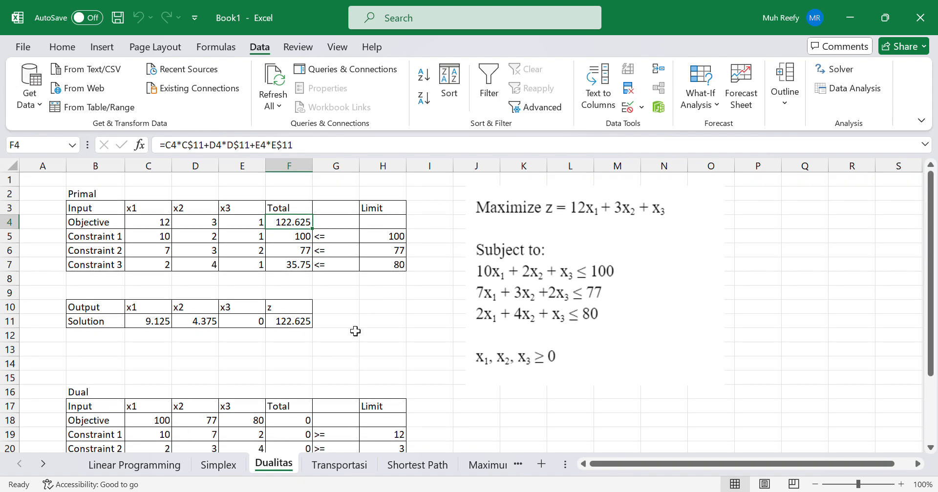
{"action": "scroll", "coordinate": [356, 329], "scroll_direction": "down", "scroll_amount": 4}
{"action": "scroll", "coordinate": [355, 331], "scroll_direction": "up", "scroll_amount": 3}
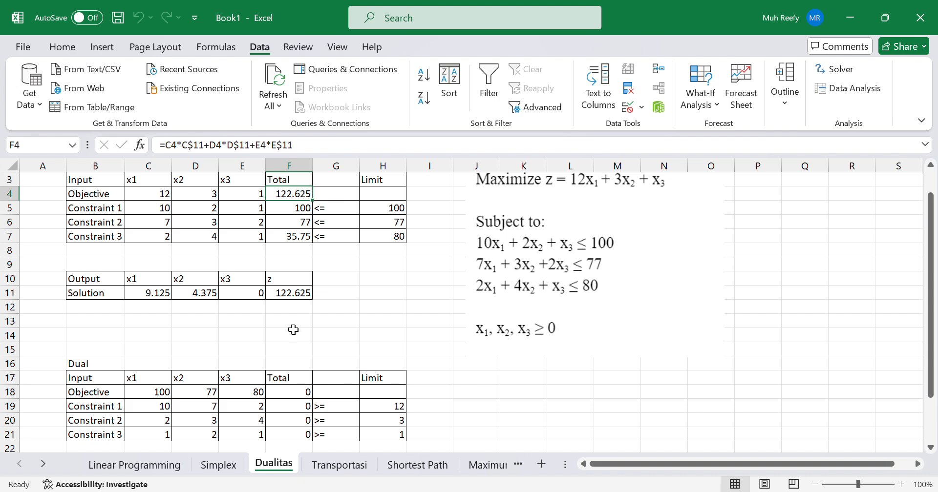
{"action": "scroll", "coordinate": [295, 329], "scroll_direction": "down", "scroll_amount": 3}
{"action": "scroll", "coordinate": [204, 296], "scroll_direction": "up", "scroll_amount": 3}
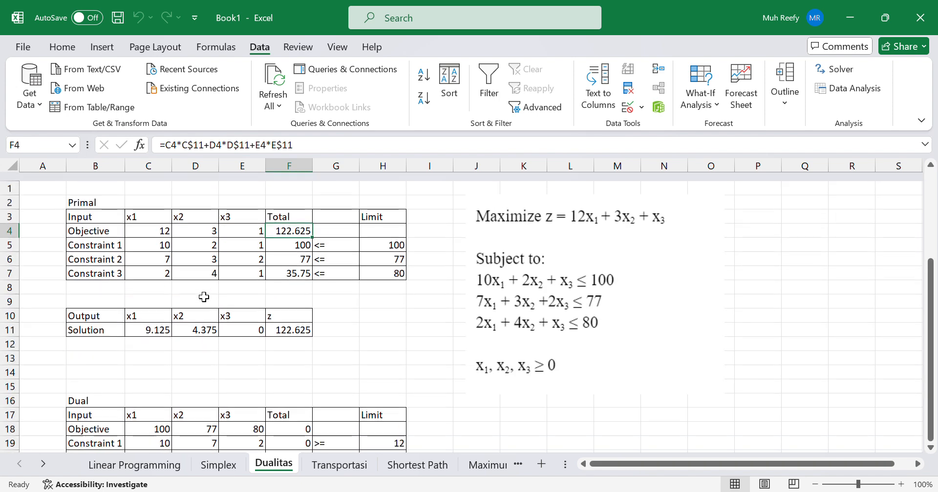
{"action": "scroll", "coordinate": [259, 411], "scroll_direction": "down", "scroll_amount": 1}
{"action": "scroll", "coordinate": [259, 412], "scroll_direction": "down", "scroll_amount": 1}
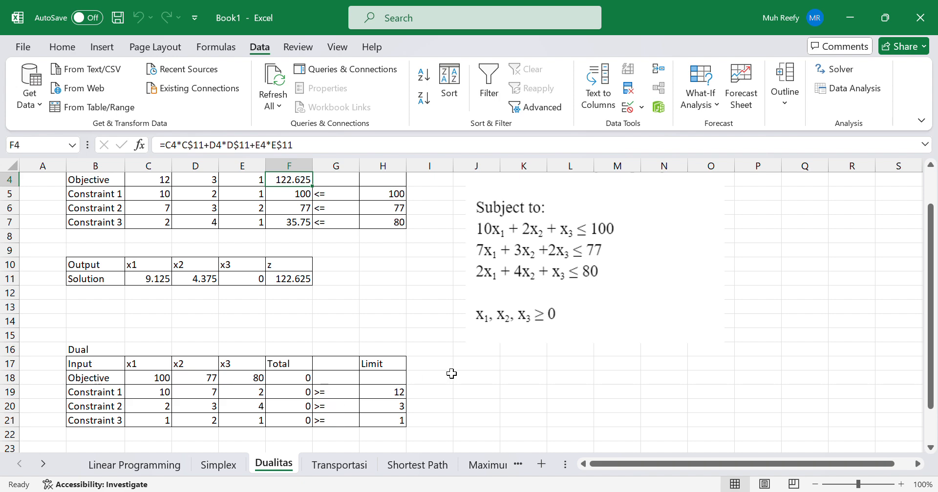
{"action": "scroll", "coordinate": [451, 374], "scroll_direction": "down", "scroll_amount": 1}
{"action": "scroll", "coordinate": [451, 374], "scroll_direction": "up", "scroll_amount": 2}
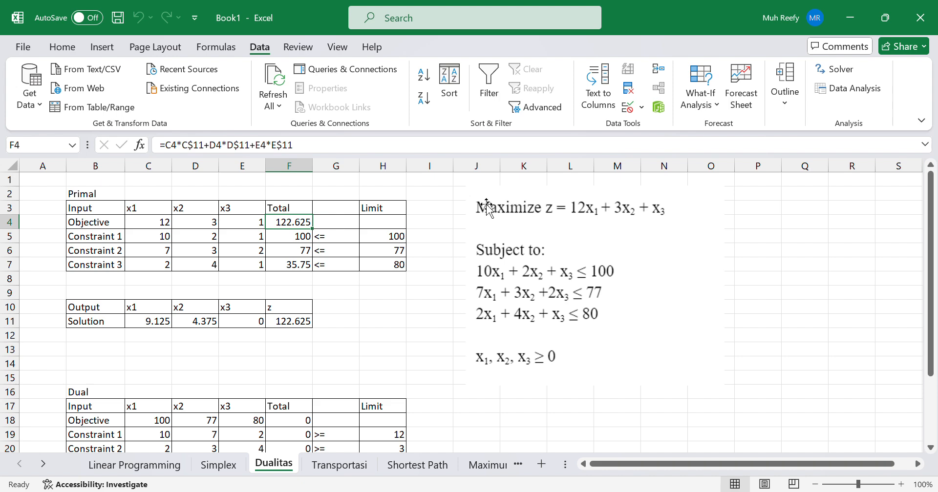
{"action": "scroll", "coordinate": [253, 401], "scroll_direction": "down", "scroll_amount": 2}
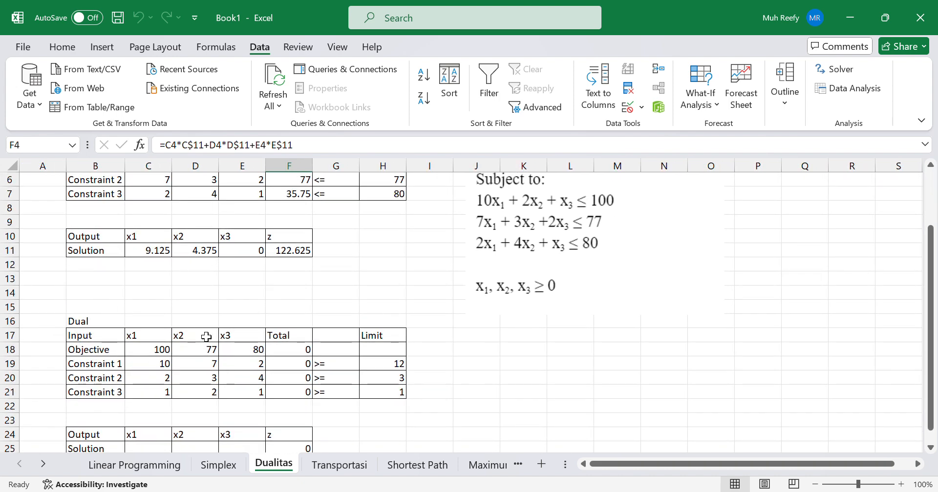
{"action": "scroll", "coordinate": [206, 337], "scroll_direction": "down", "scroll_amount": 3}
{"action": "scroll", "coordinate": [205, 335], "scroll_direction": "up", "scroll_amount": 2}
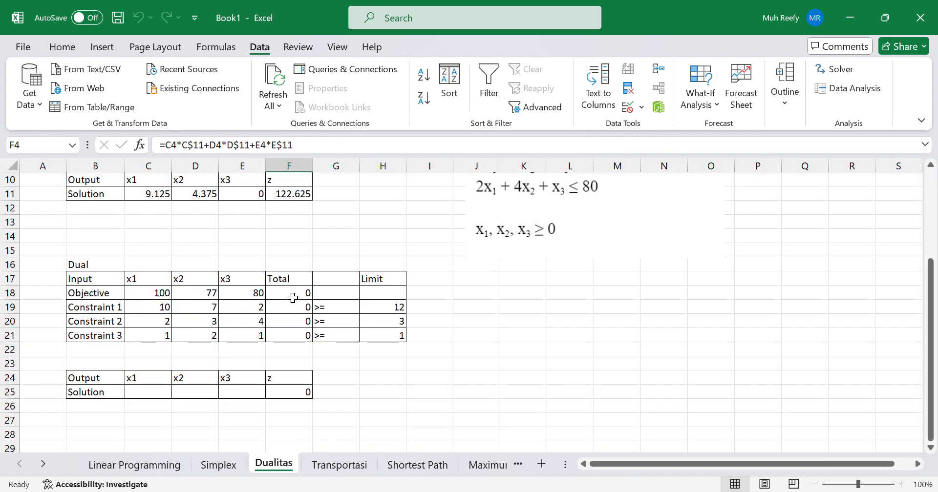
- Examine the dual objective's Total formula in F18 and the cells it references
{"action": "left_click", "coordinate": [293, 298]}
{"action": "left_click", "coordinate": [322, 147]}
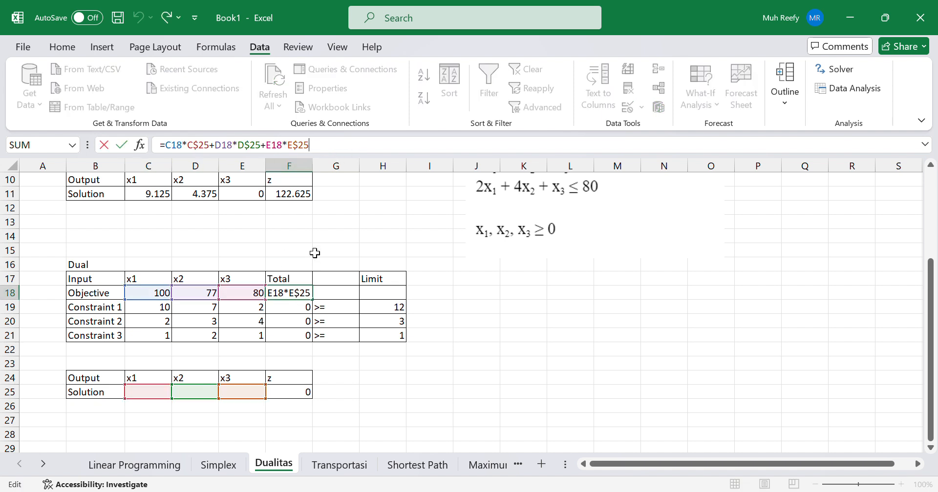
{"action": "left_click", "coordinate": [305, 330]}
{"action": "left_click", "coordinate": [293, 293]}
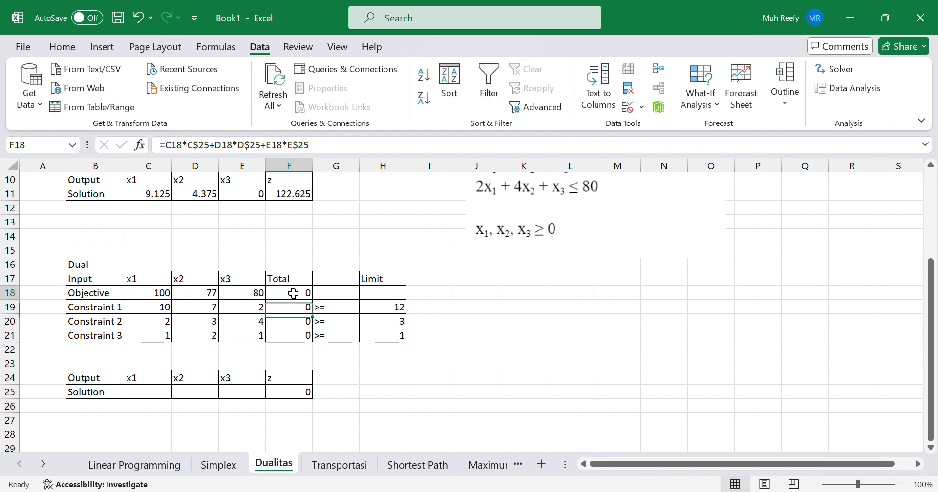
- Open Solver for the dual model and reset all options and cell selections
{"action": "left_click", "coordinate": [817, 73]}
{"action": "left_click", "coordinate": [695, 277]}
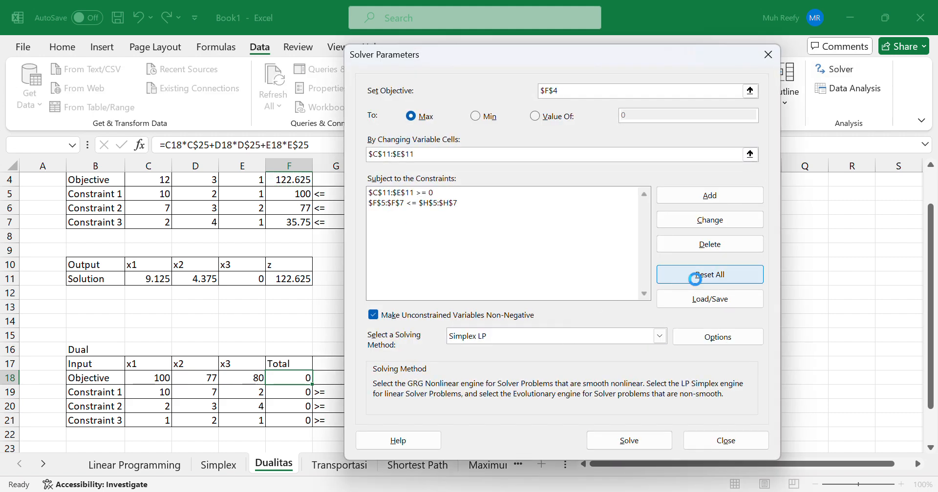
{"action": "left_click", "coordinate": [481, 307]}
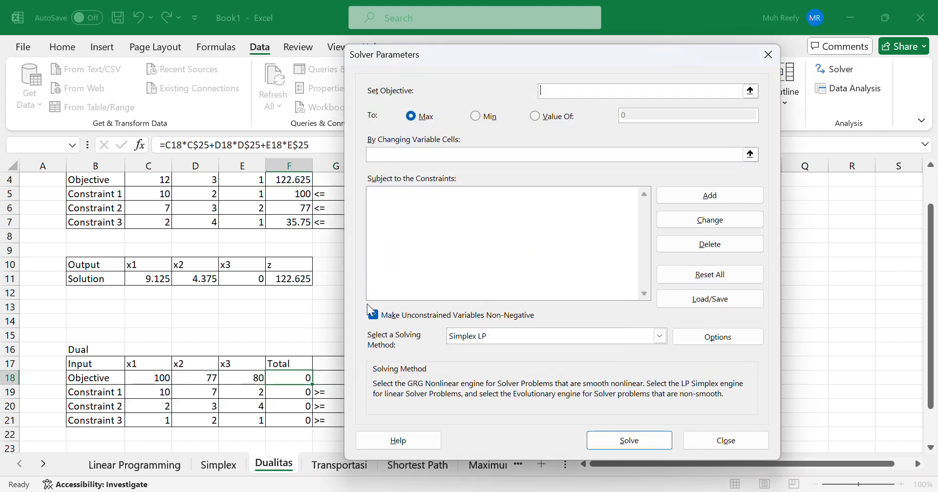
- Set Solver to minimise the dual objective cell F18 by changing the solution cells C25:E25
{"action": "left_click", "coordinate": [293, 377]}
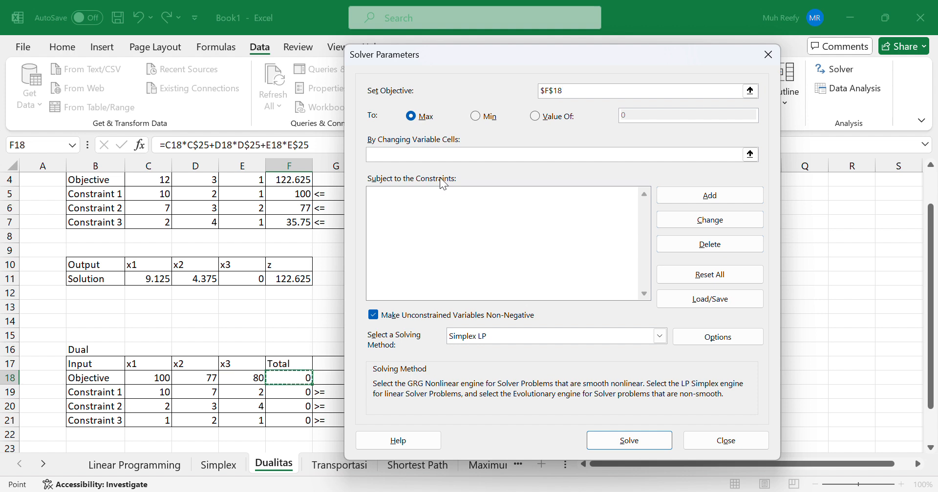
{"action": "left_click", "coordinate": [480, 117]}
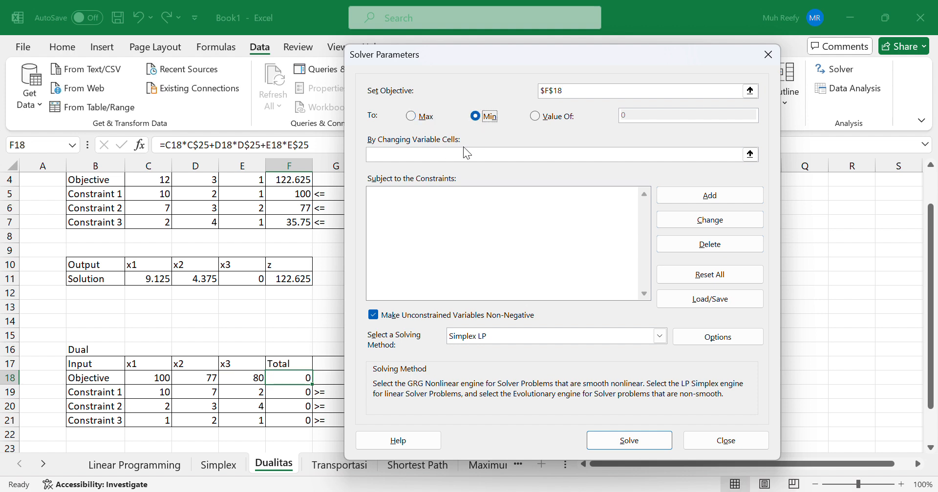
{"action": "left_click", "coordinate": [457, 155]}
{"action": "scroll", "coordinate": [176, 384], "scroll_direction": "down", "scroll_amount": 3}
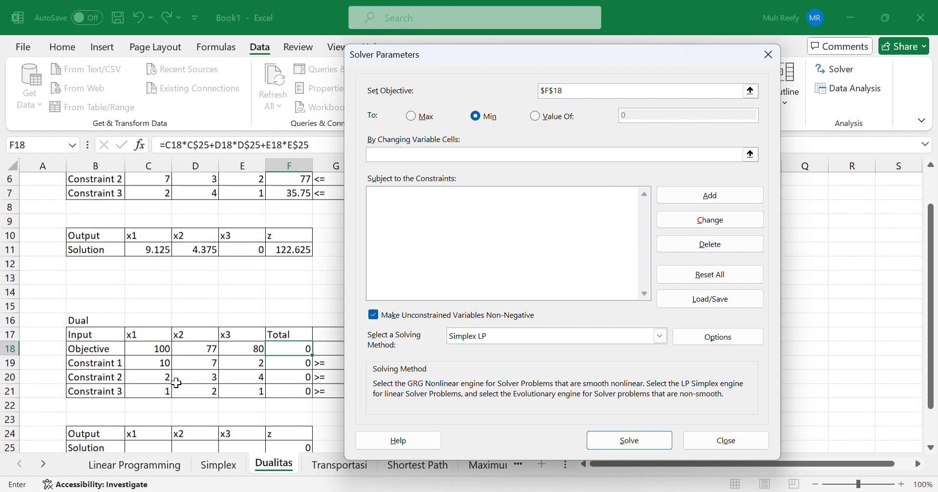
{"action": "left_click_drag", "start_coordinate": [146, 377], "coordinate": [259, 381]}
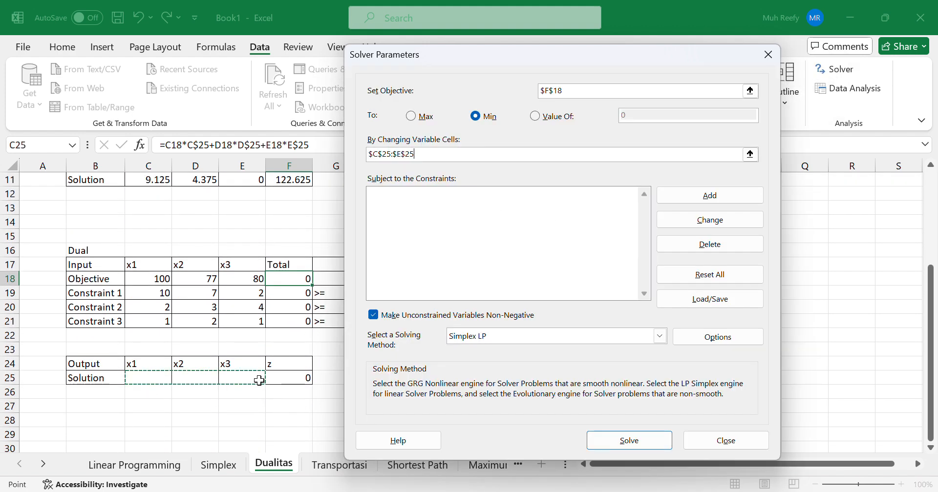
- Add a Solver constraint requiring the dual totals F19:F21 to be >= the limits in H19:H21
{"action": "left_click", "coordinate": [671, 195]}
{"action": "left_click_drag", "start_coordinate": [286, 294], "coordinate": [292, 316]}
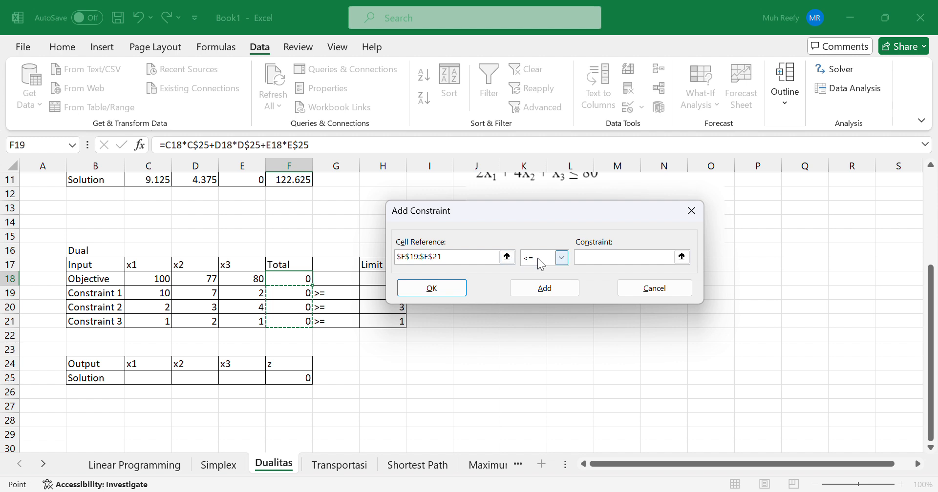
{"action": "left_click", "coordinate": [537, 258]}
{"action": "left_click", "coordinate": [541, 292]}
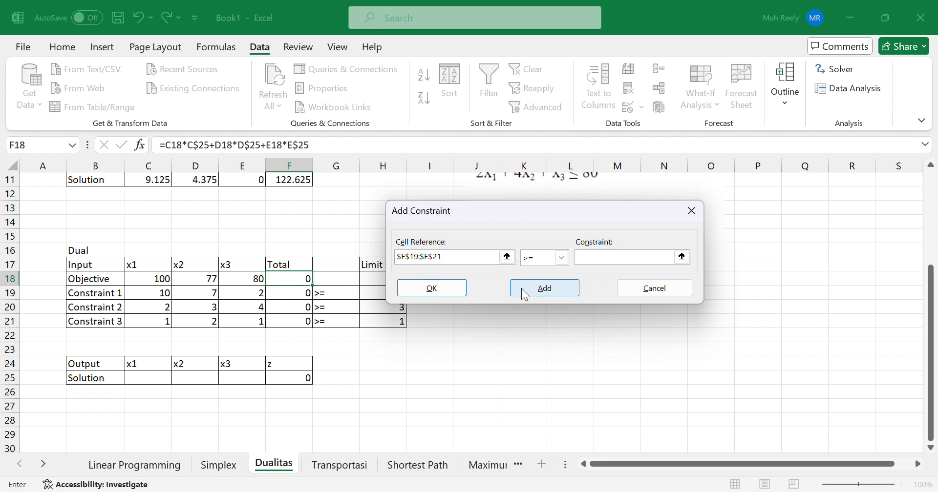
{"action": "left_click_drag", "start_coordinate": [371, 295], "coordinate": [370, 317]}
{"action": "left_click", "coordinate": [547, 288]}
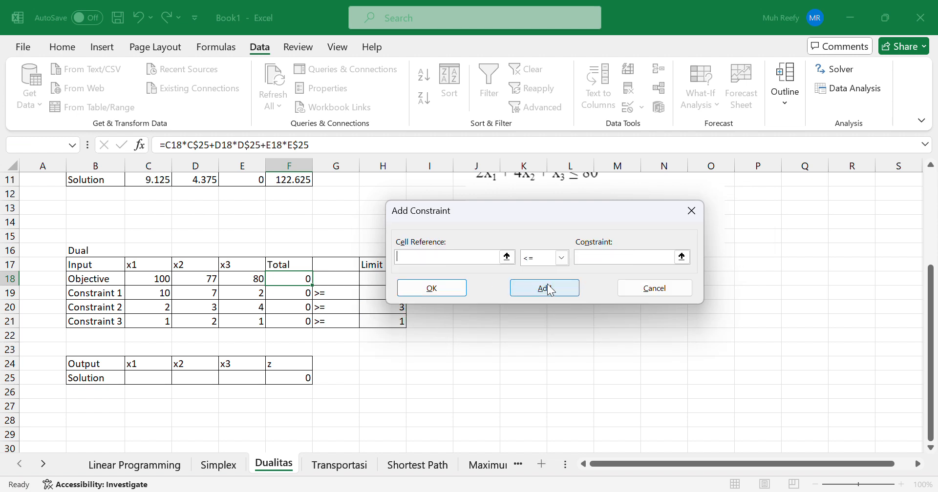
- Add a Solver constraint requiring the dual solution cells C25:E25 to be >= 0
{"action": "left_click", "coordinate": [140, 381]}
{"action": "left_click_drag", "start_coordinate": [140, 381], "coordinate": [240, 377]}
{"action": "left_click", "coordinate": [541, 259]}
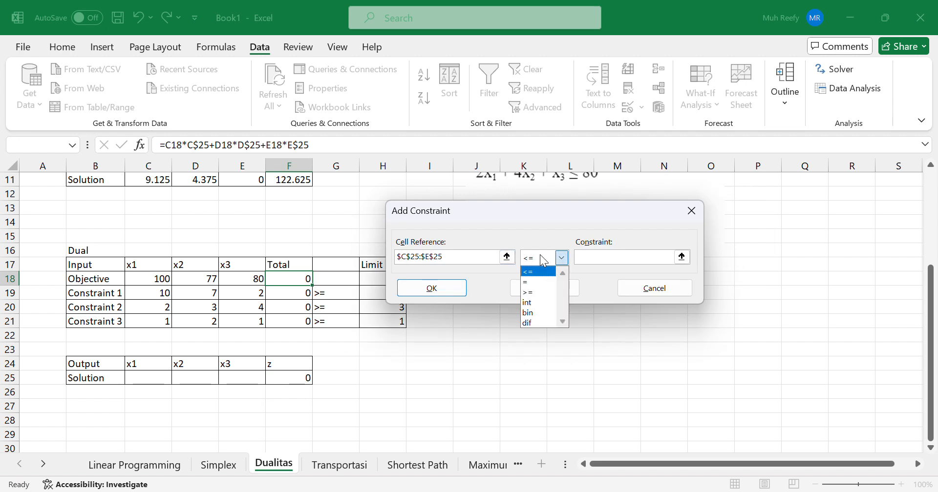
{"action": "left_click", "coordinate": [529, 292]}
{"action": "left_click", "coordinate": [531, 288]}
{"action": "left_click", "coordinate": [517, 312]}
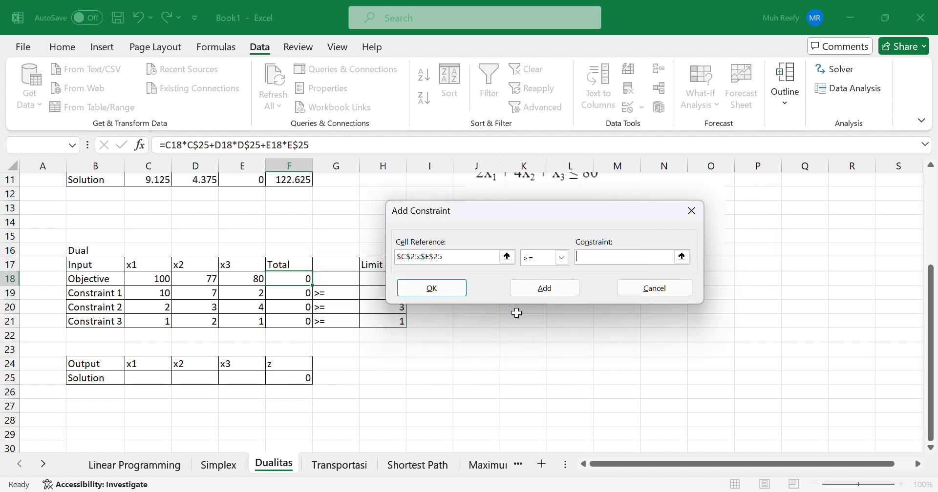
{"action": "type", "text": "0"}
{"action": "left_click", "coordinate": [559, 290]}
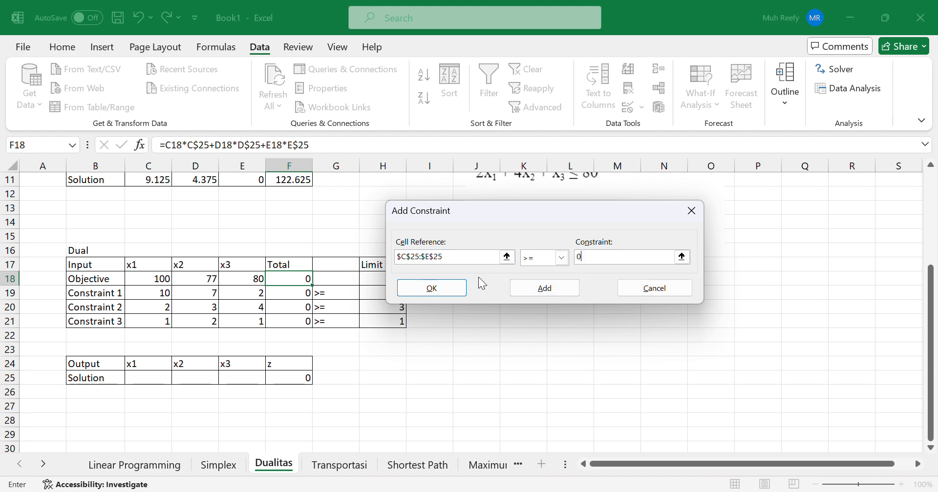
{"action": "key", "text": "Return"}
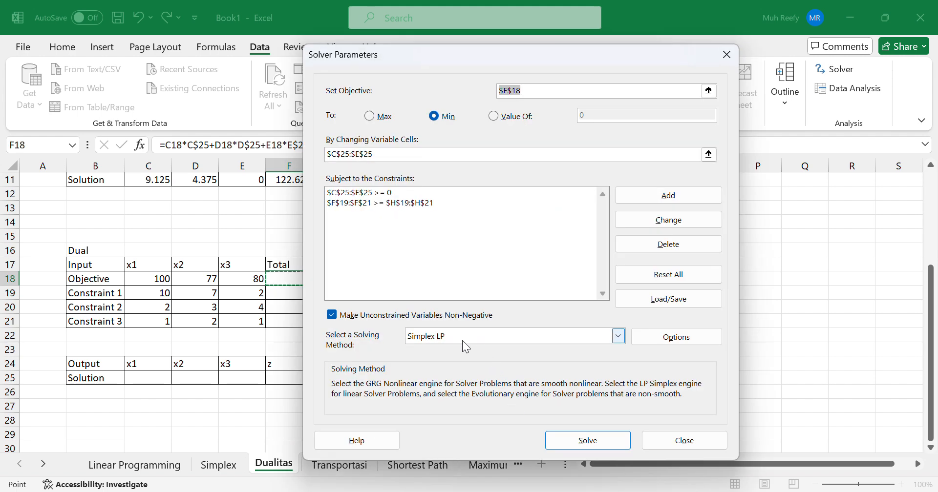
- Solve the dual model with the Simplex LP method and keep the Solver solution
{"action": "left_click", "coordinate": [576, 439]}
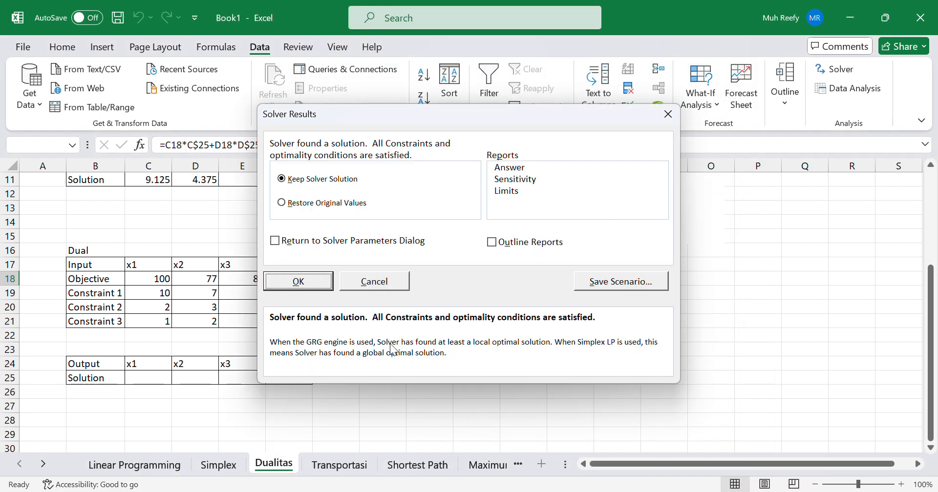
{"action": "left_click", "coordinate": [299, 282]}
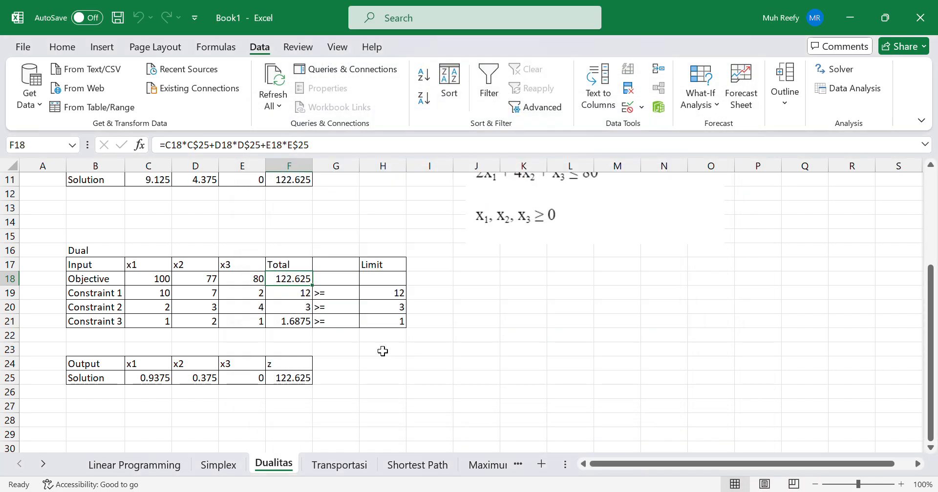
- Compare the solution and objective values of the primal and dual tables on the Dualitas sheet
{"action": "scroll", "coordinate": [393, 345], "scroll_direction": "up", "scroll_amount": 3}
{"action": "scroll", "coordinate": [393, 344], "scroll_direction": "down", "scroll_amount": 1}
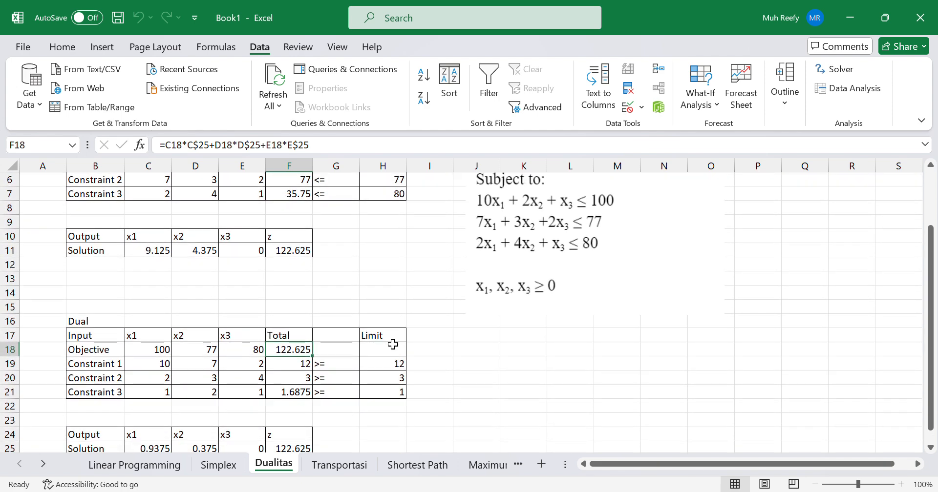
{"action": "scroll", "coordinate": [393, 345], "scroll_direction": "up", "scroll_amount": 2}
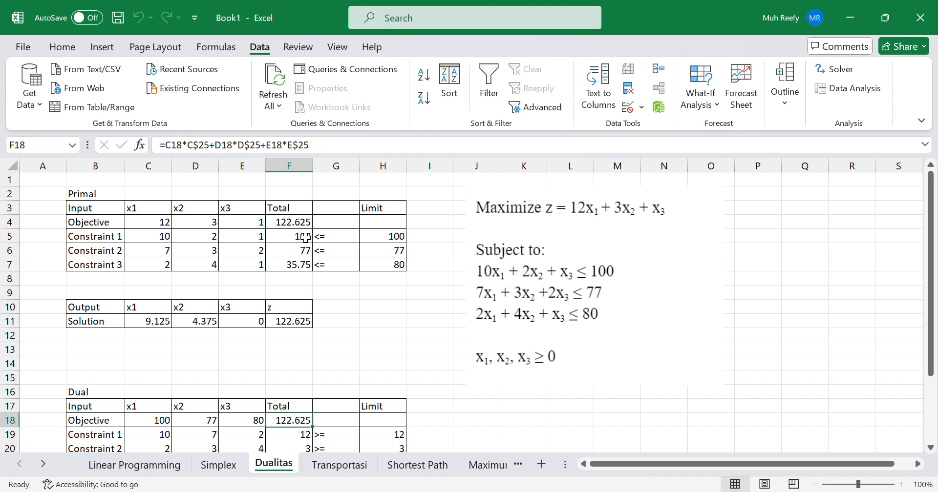
{"action": "scroll", "coordinate": [283, 419], "scroll_direction": "down", "scroll_amount": 2}
{"action": "scroll", "coordinate": [247, 250], "scroll_direction": "up", "scroll_amount": 3}
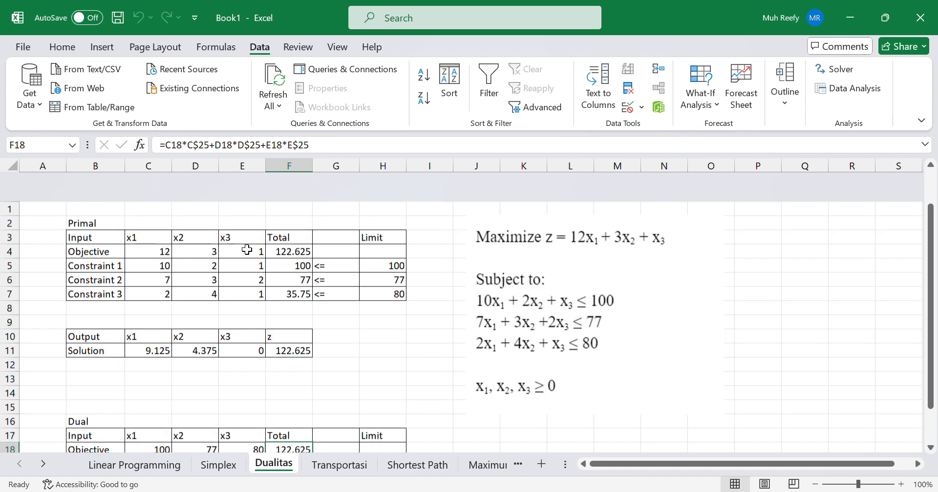
{"action": "scroll", "coordinate": [444, 310], "scroll_direction": "down", "scroll_amount": 5}
{"action": "scroll", "coordinate": [444, 310], "scroll_direction": "up", "scroll_amount": 4}
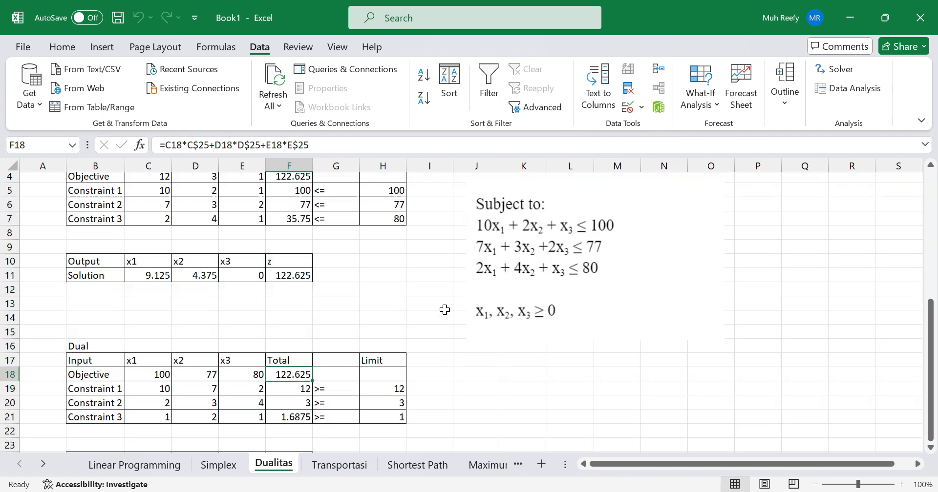
{"action": "scroll", "coordinate": [444, 310], "scroll_direction": "up", "scroll_amount": 1}
{"action": "scroll", "coordinate": [286, 357], "scroll_direction": "down", "scroll_amount": 3}
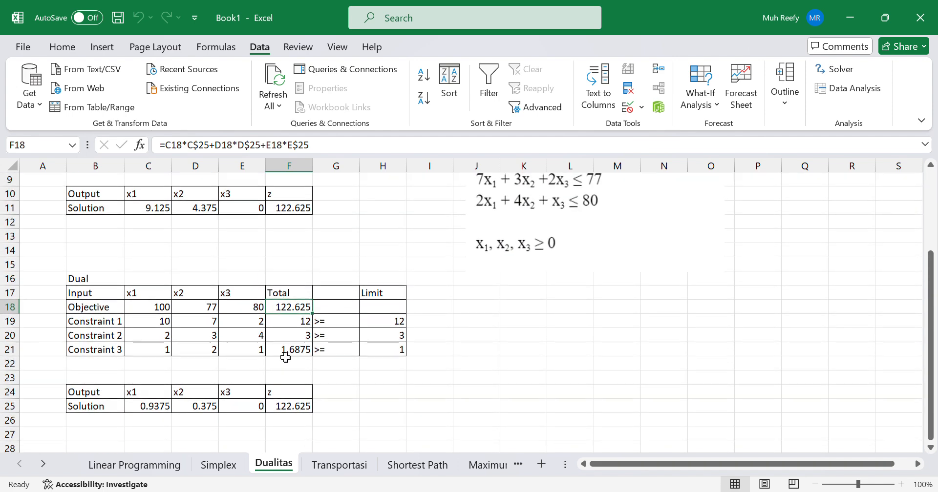
- Open the Transportasi sheet and examine the supply cells F3:F5, the demand cells C6:E6 and the cost matrix C3:E5
{"action": "left_click", "coordinate": [315, 466]}
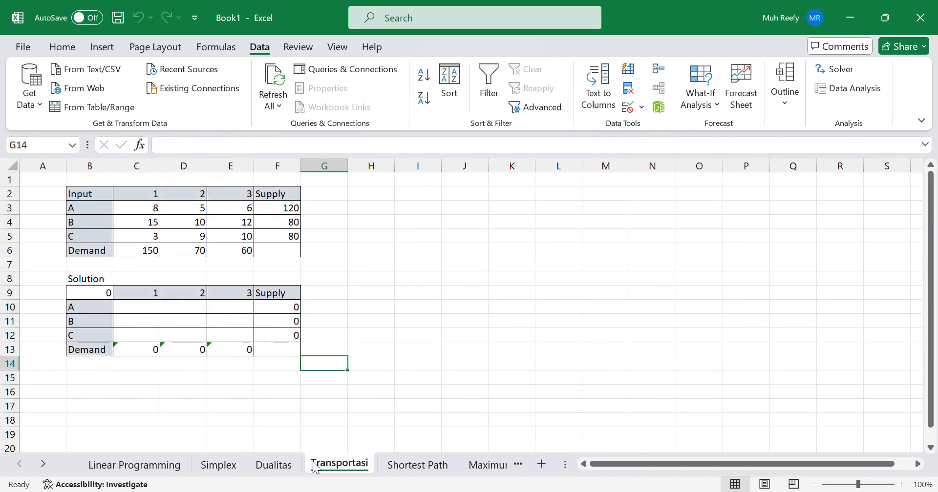
{"action": "left_click", "coordinate": [469, 374]}
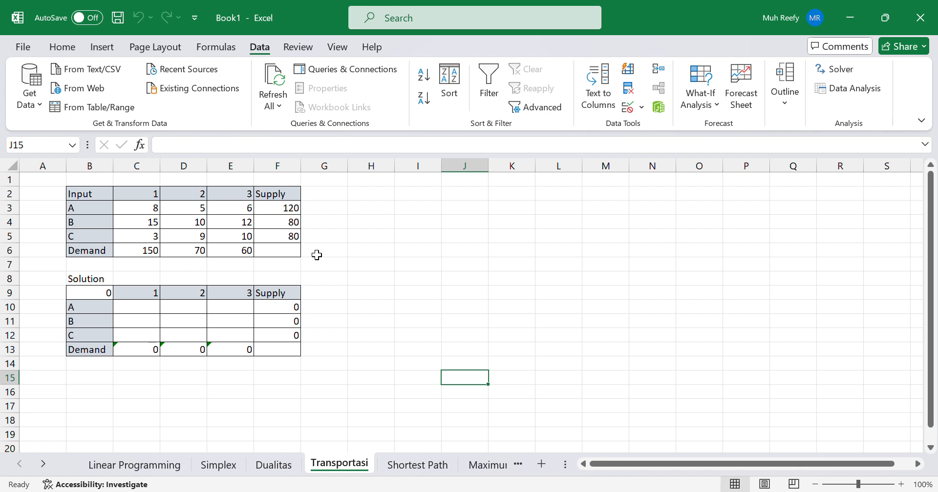
{"action": "left_click_drag", "start_coordinate": [290, 207], "coordinate": [287, 236]}
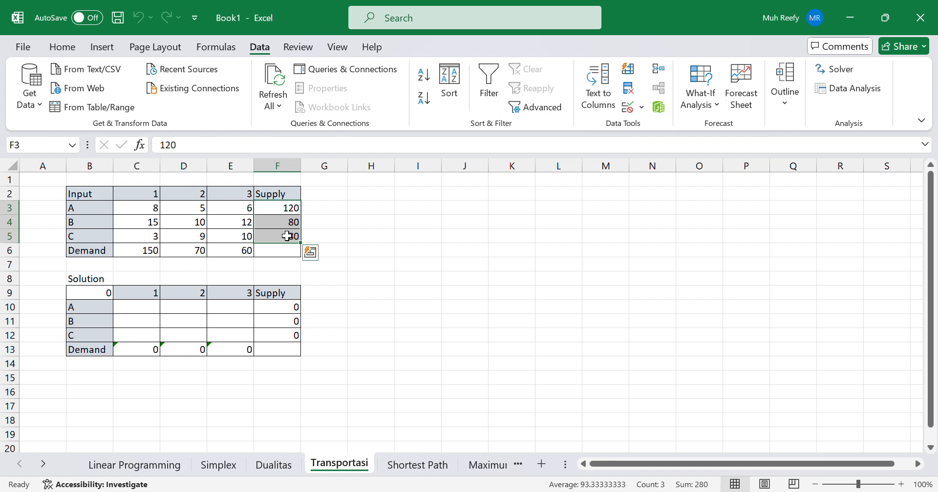
{"action": "left_click_drag", "start_coordinate": [150, 250], "coordinate": [219, 257]}
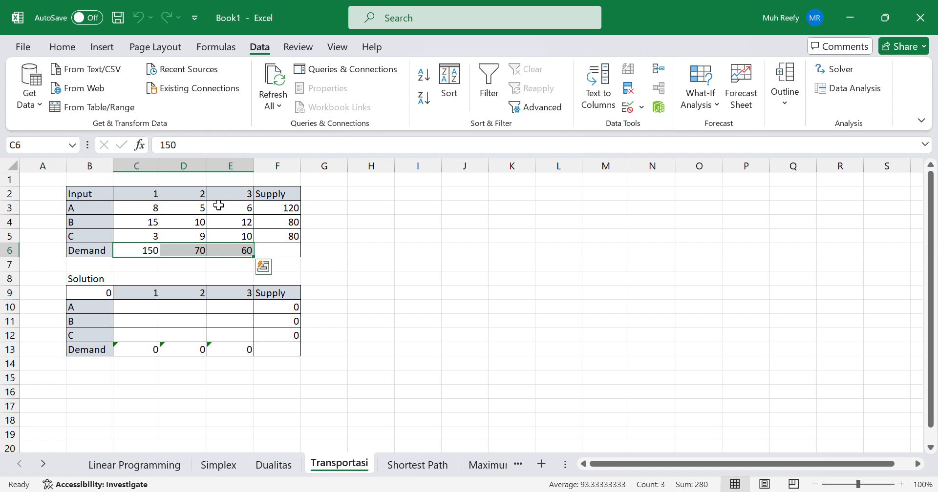
{"action": "left_click_drag", "start_coordinate": [151, 212], "coordinate": [238, 237]}
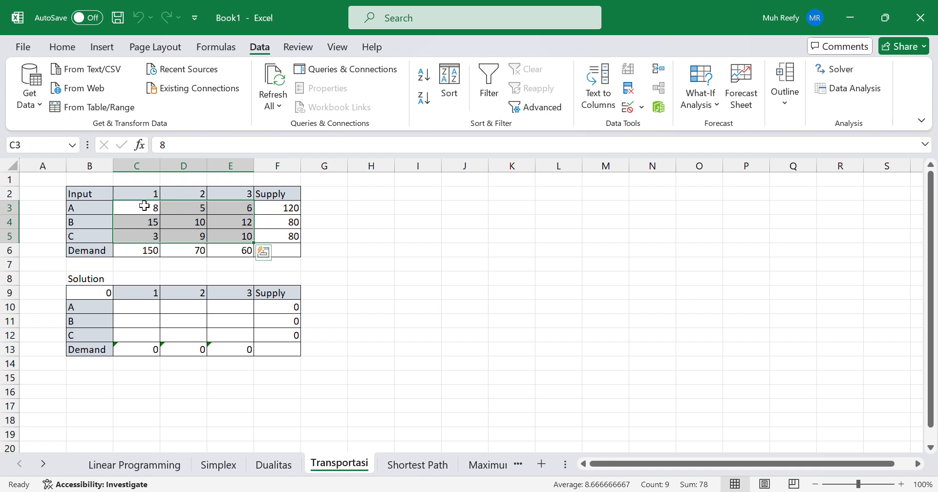
- Examine the costs in row 3 of the input table for source A to destinations 1, 2 and 3
{"action": "left_click", "coordinate": [99, 213]}
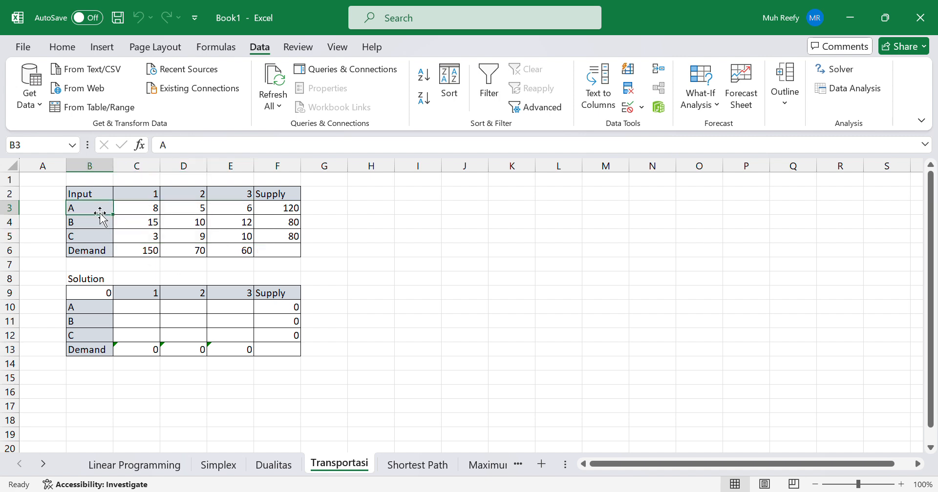
{"action": "left_click", "coordinate": [140, 207]}
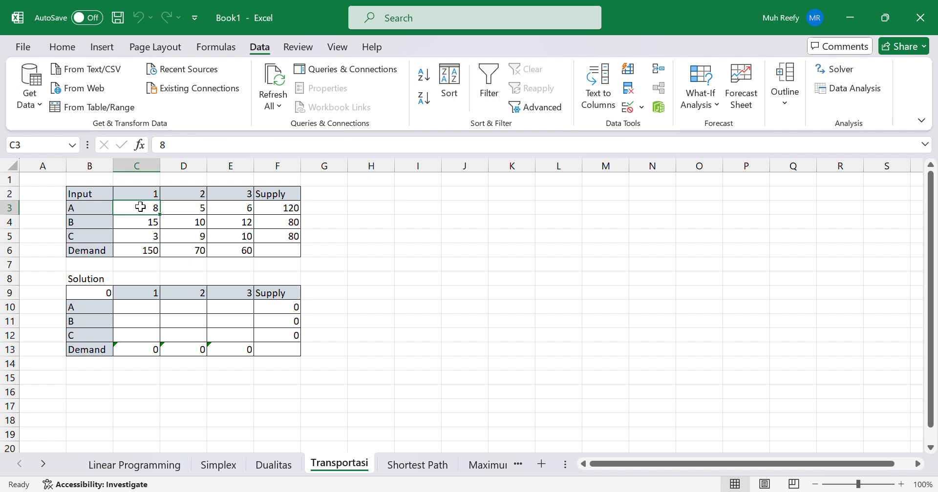
{"action": "left_click", "coordinate": [226, 266]}
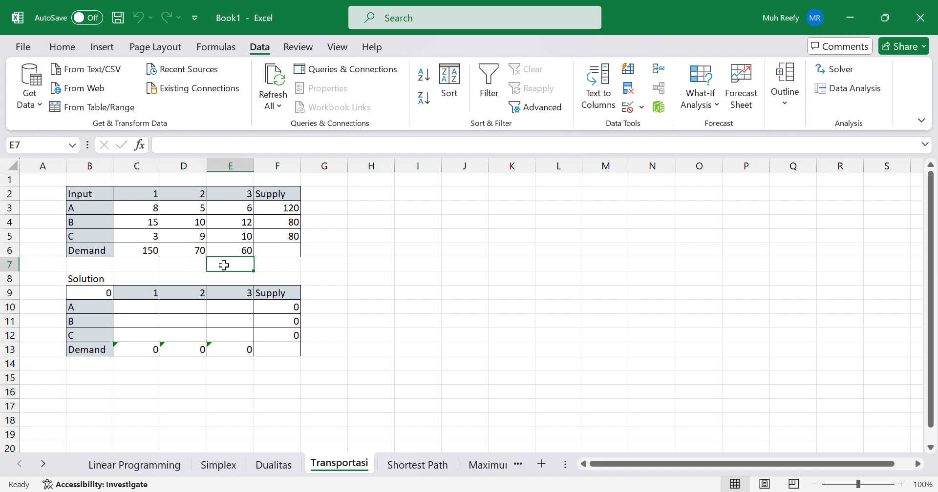
{"action": "left_click", "coordinate": [145, 213]}
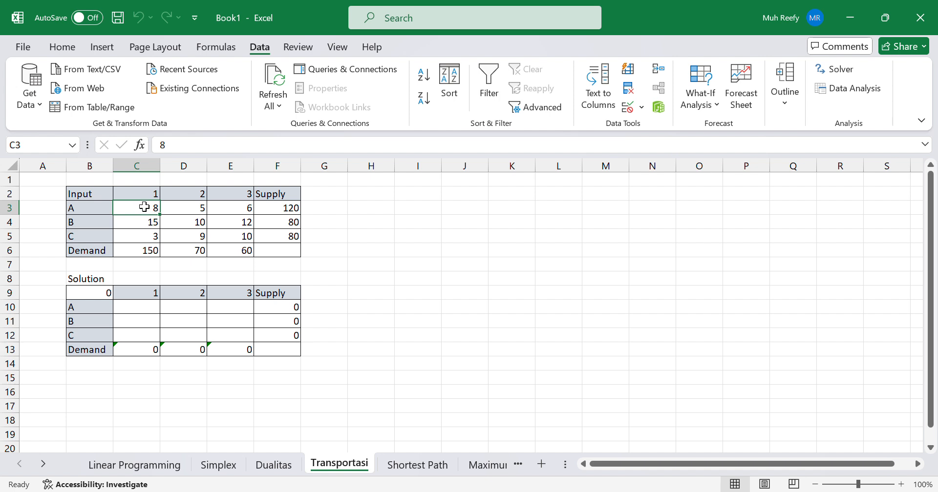
{"action": "left_click", "coordinate": [187, 207]}
{"action": "left_click", "coordinate": [223, 208]}
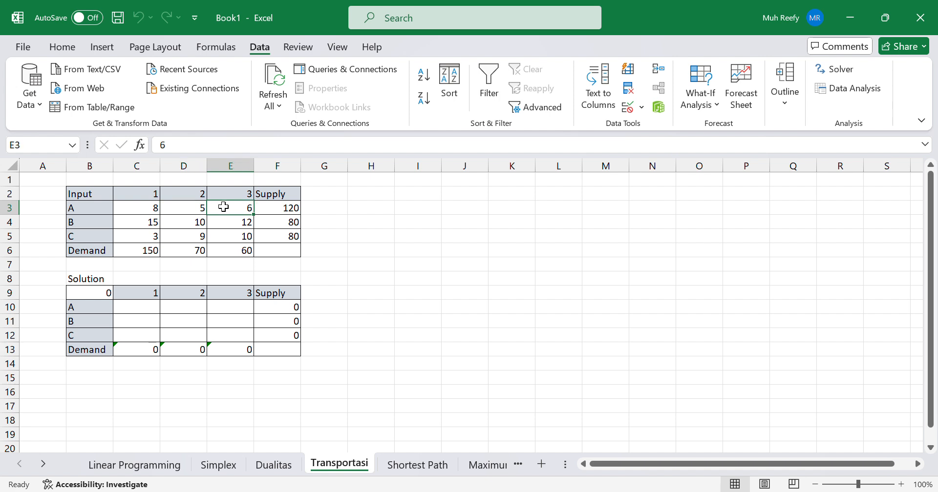
{"action": "left_click", "coordinate": [152, 209]}
{"action": "left_click", "coordinate": [202, 208]}
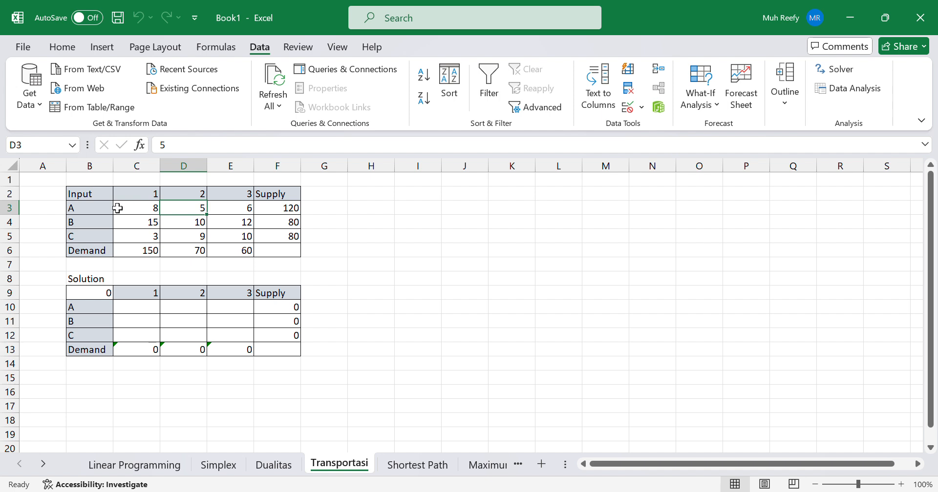
{"action": "left_click", "coordinate": [221, 209]}
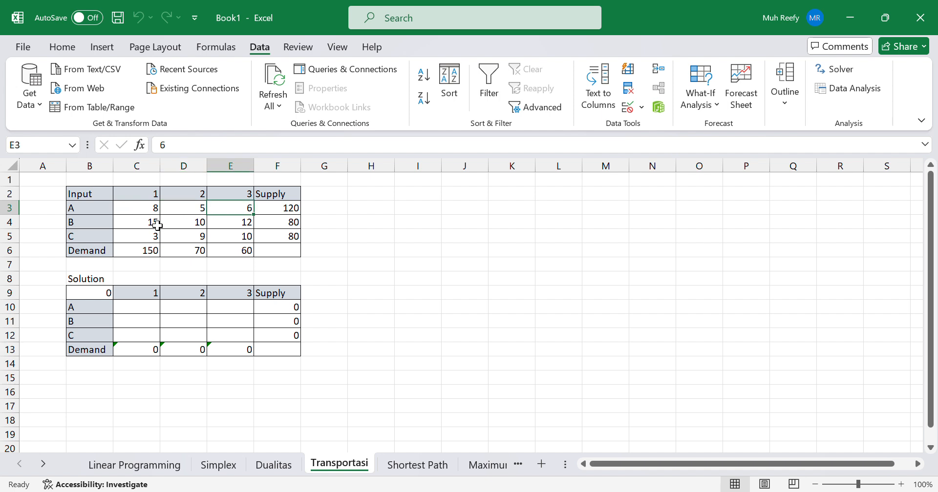
{"action": "left_click", "coordinate": [341, 359]}
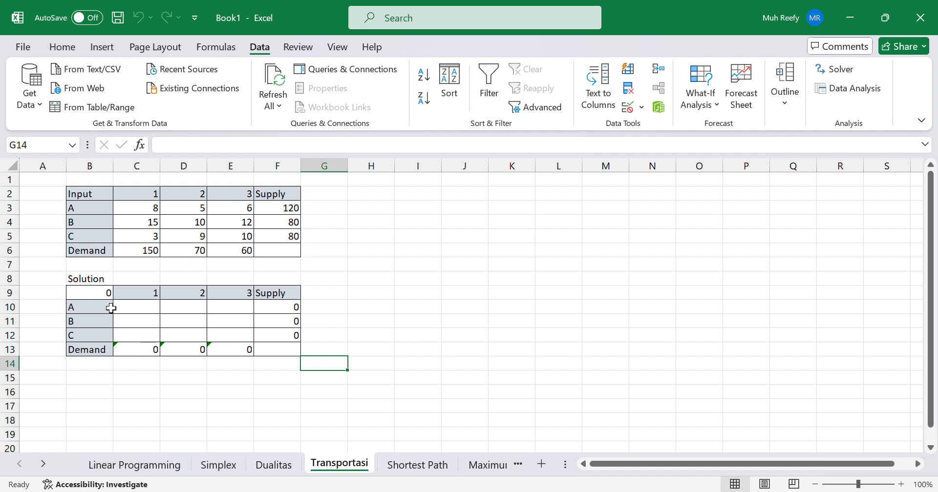
{"action": "left_click", "coordinate": [382, 255]}
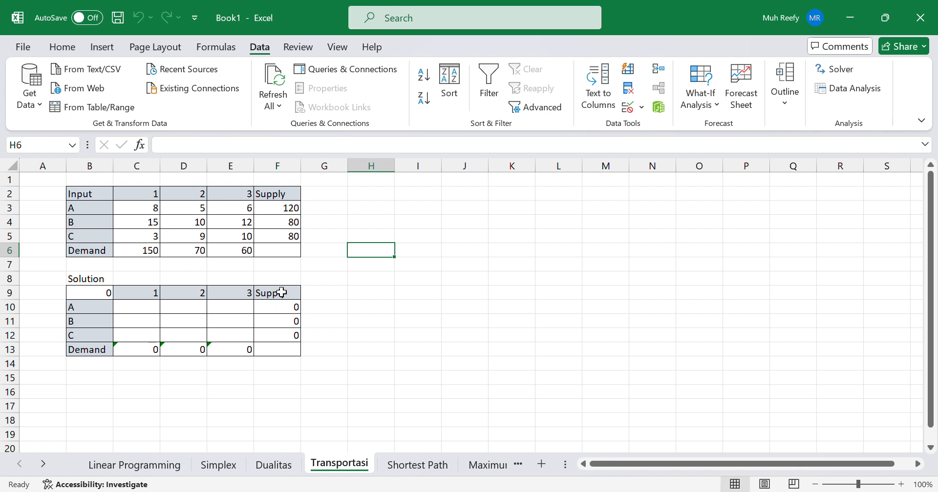
- Check the supply row sums in the solution table and fill the formula =SUM(C10:E10) from F10 down to F12
{"action": "left_click", "coordinate": [282, 309]}
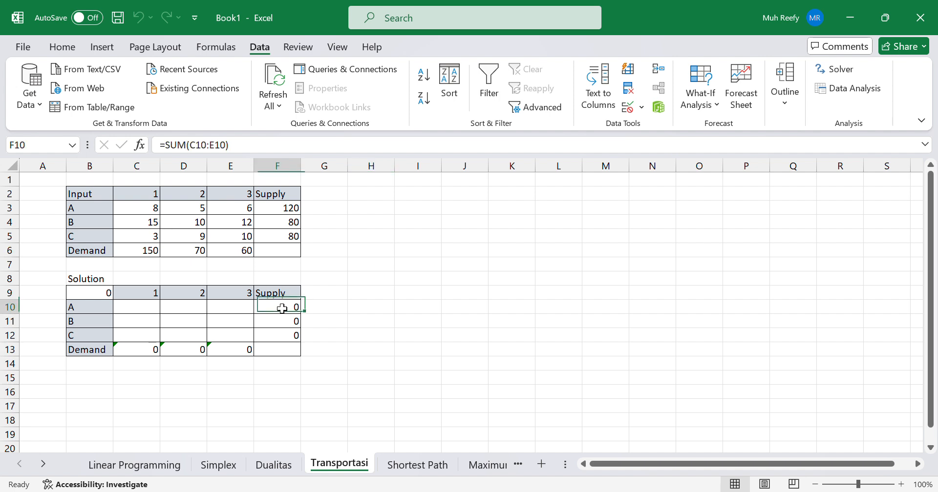
{"action": "left_click", "coordinate": [239, 145]}
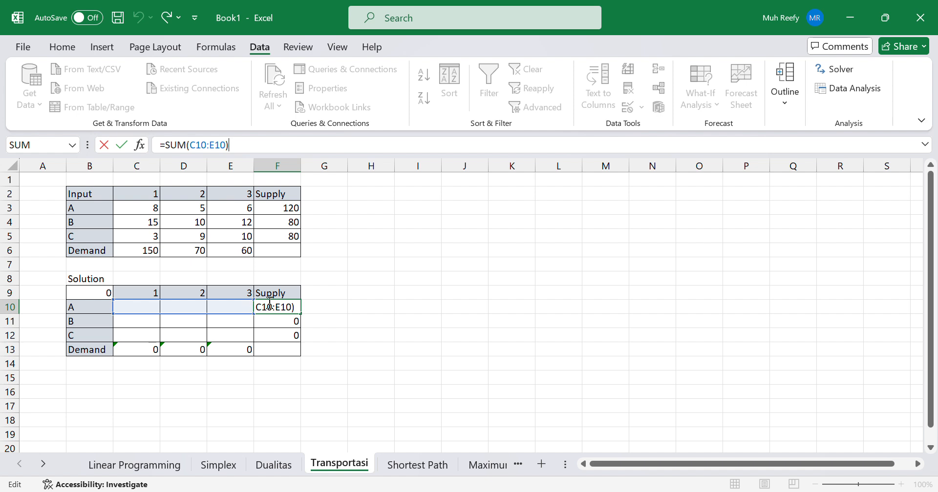
{"action": "left_click", "coordinate": [355, 339]}
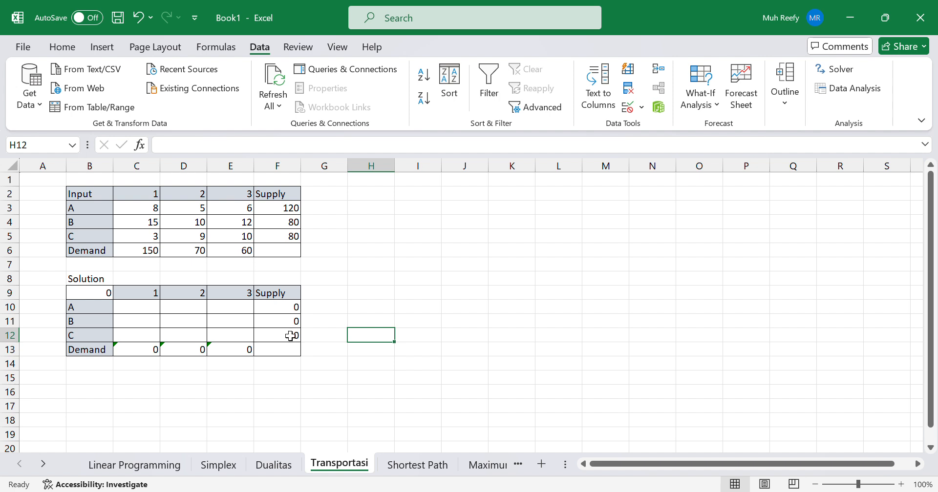
{"action": "mouse_move", "coordinate": [292, 325]}
{"action": "left_mouse_down"}
{"action": "mouse_move", "coordinate": [299, 146]}
{"action": "mouse_move", "coordinate": [286, 320]}
{"action": "left_mouse_up"}
{"action": "left_click", "coordinate": [255, 145]}
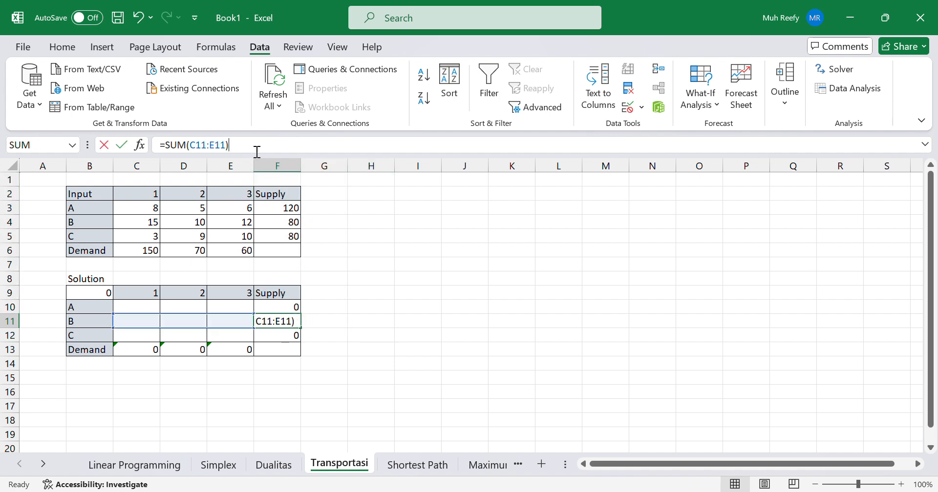
{"action": "left_click", "coordinate": [305, 325]}
{"action": "left_click", "coordinate": [297, 311]}
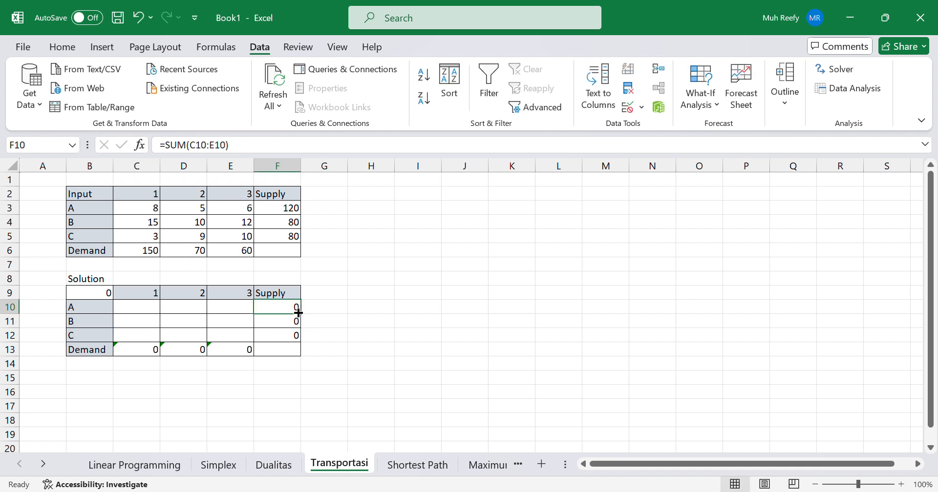
{"action": "left_click_drag", "start_coordinate": [299, 312], "coordinate": [295, 337]}
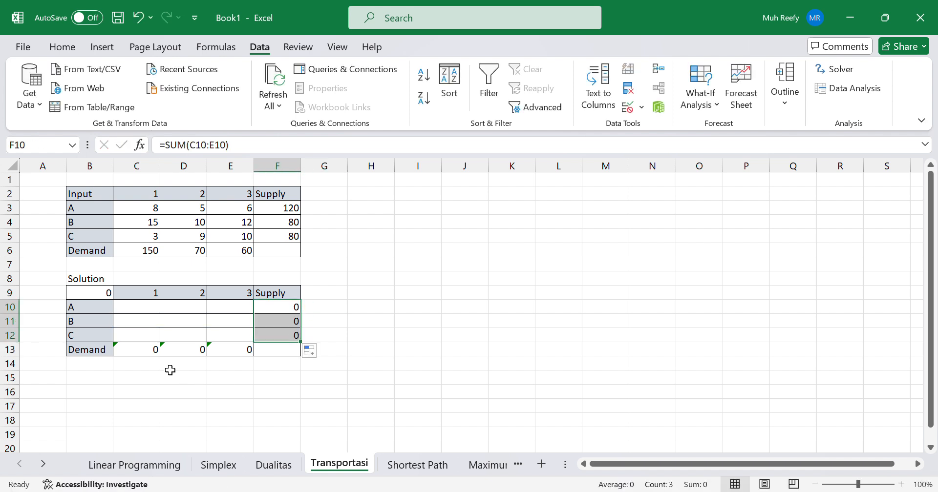
- Check the demand formula =SUM(C10:C12) in C13 and fill it across to E13
{"action": "left_click", "coordinate": [146, 352]}
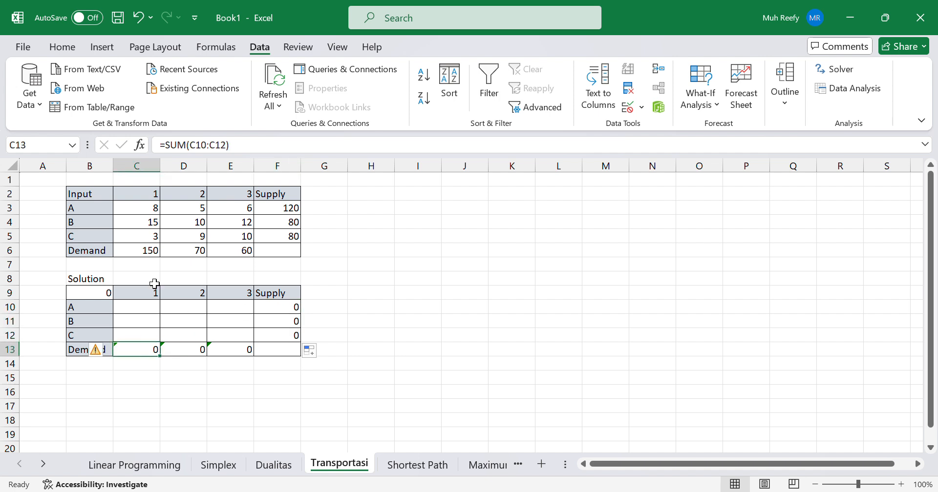
{"action": "left_click", "coordinate": [251, 142]}
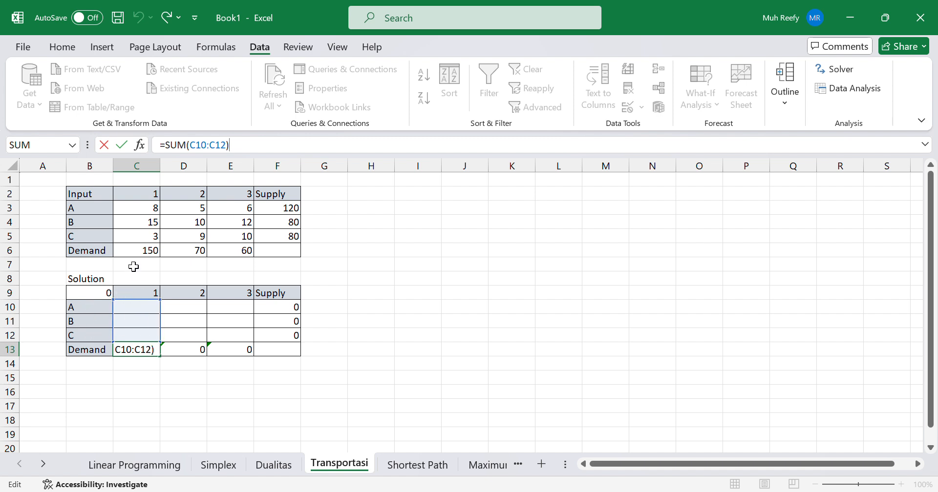
{"action": "key", "text": "Return"}
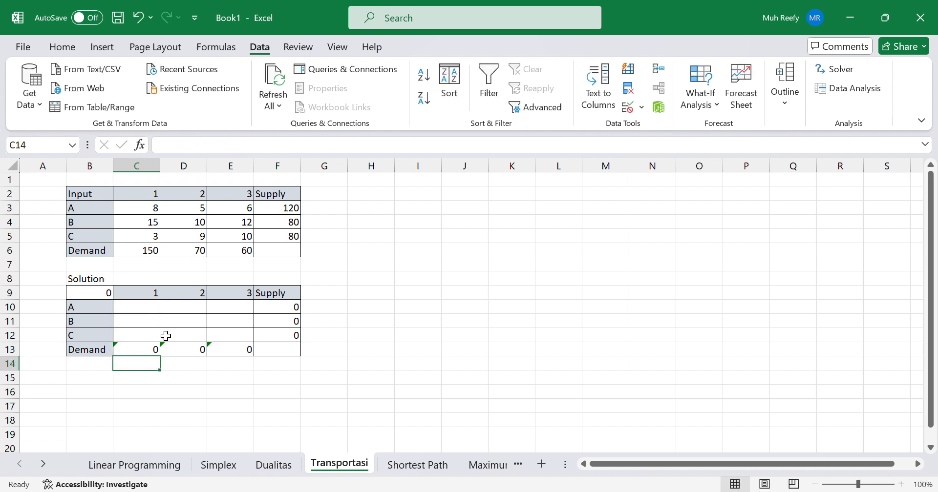
{"action": "left_click", "coordinate": [150, 345]}
{"action": "left_click_drag", "start_coordinate": [160, 358], "coordinate": [244, 353]}
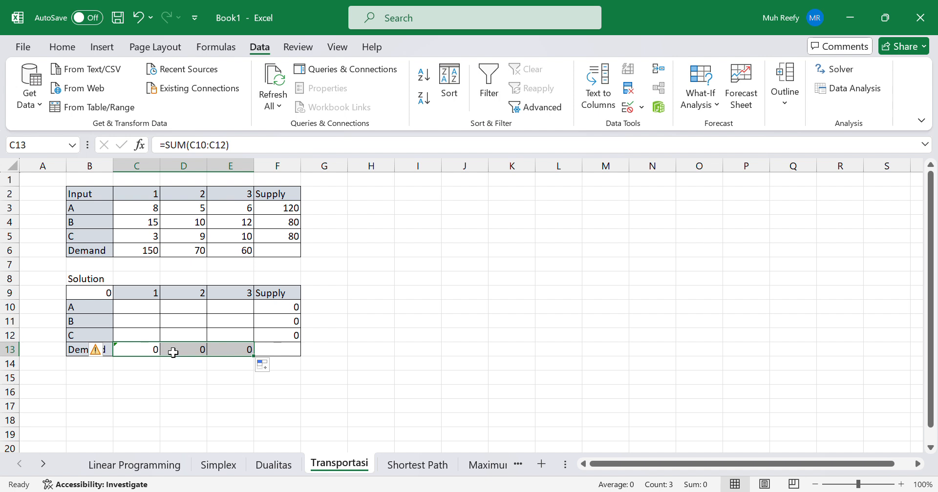
- Ignore the omitted adjacent cells error on the demand formulas in C13:E13
{"action": "left_click", "coordinate": [107, 351]}
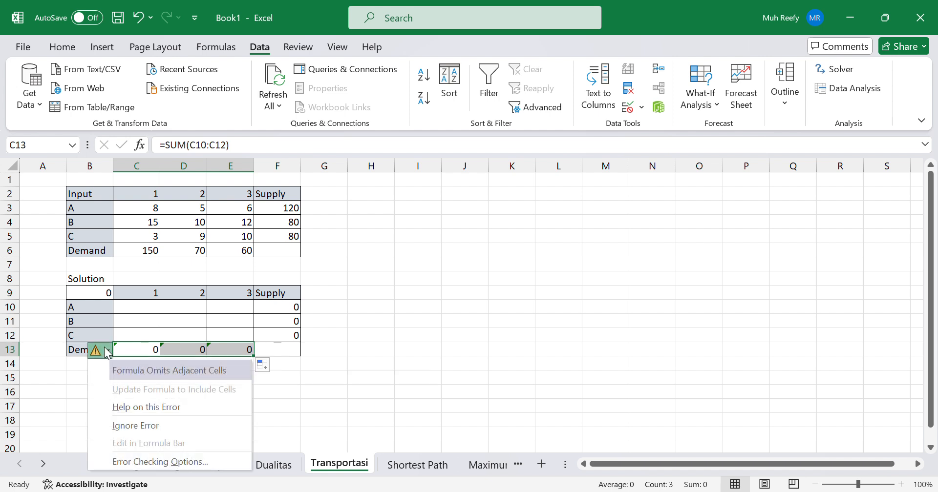
{"action": "left_click", "coordinate": [134, 428]}
{"action": "left_click", "coordinate": [210, 393]}
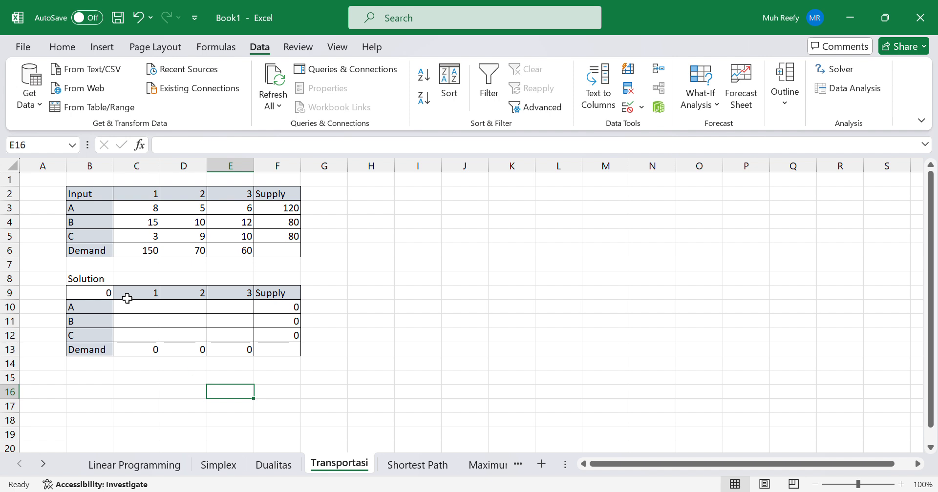
- Review the objective formula in B9, which multiplies the costs in C3:E5 by the shipments in C10:E12
{"action": "left_click", "coordinate": [102, 292]}
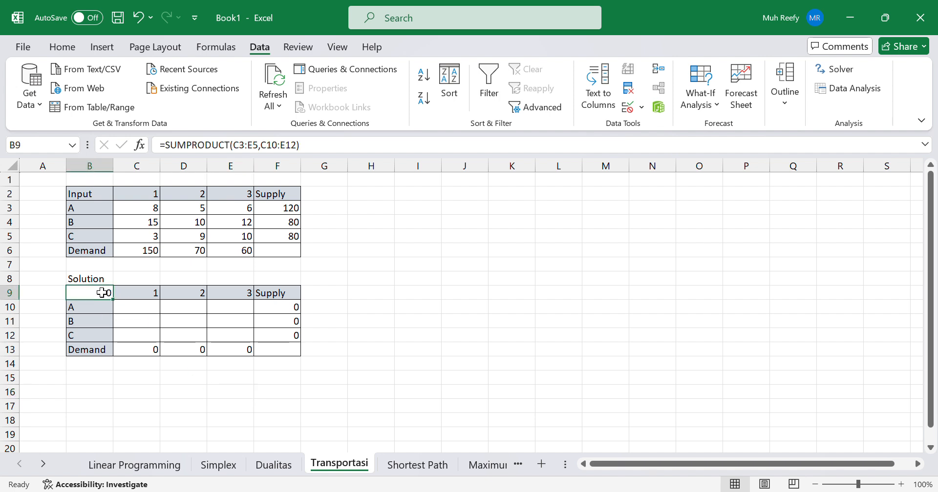
{"action": "left_click", "coordinate": [322, 144]}
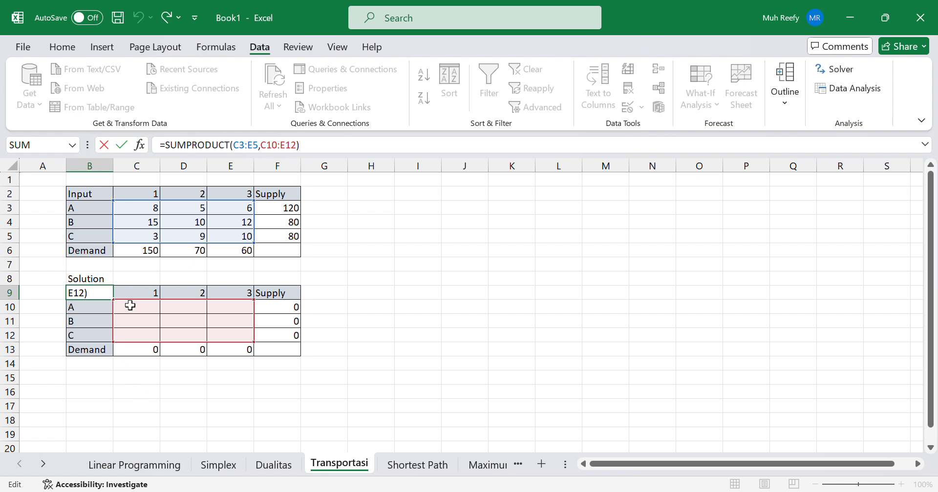
{"action": "key", "text": "Return"}
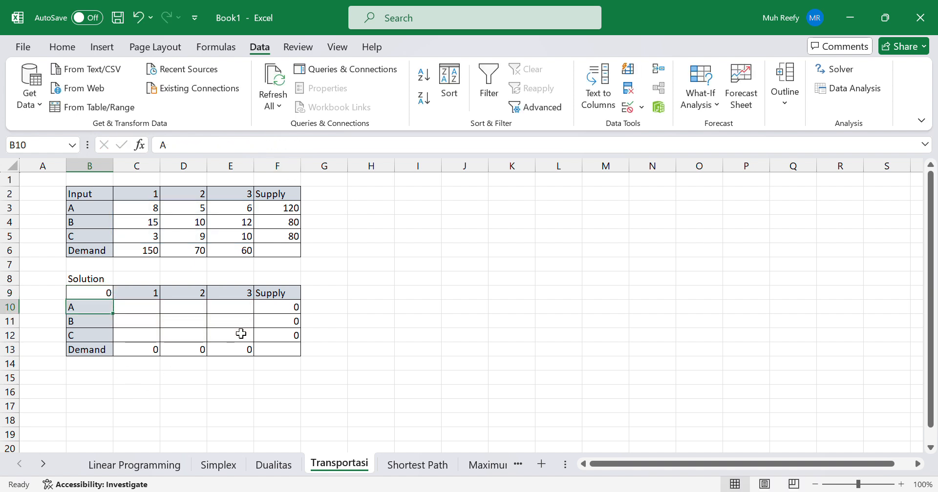
- Open Solver for objective cell B9 and reset all of its existing parameters
{"action": "left_click", "coordinate": [101, 292]}
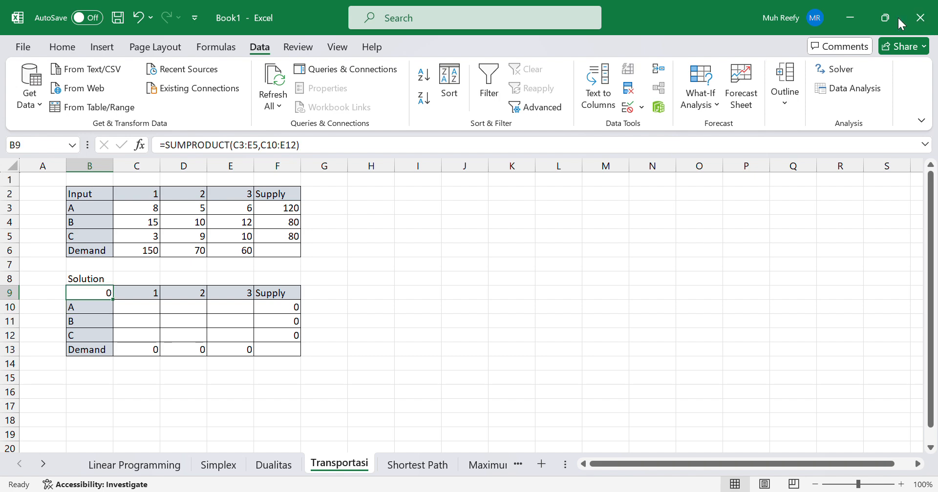
{"action": "left_click", "coordinate": [818, 74]}
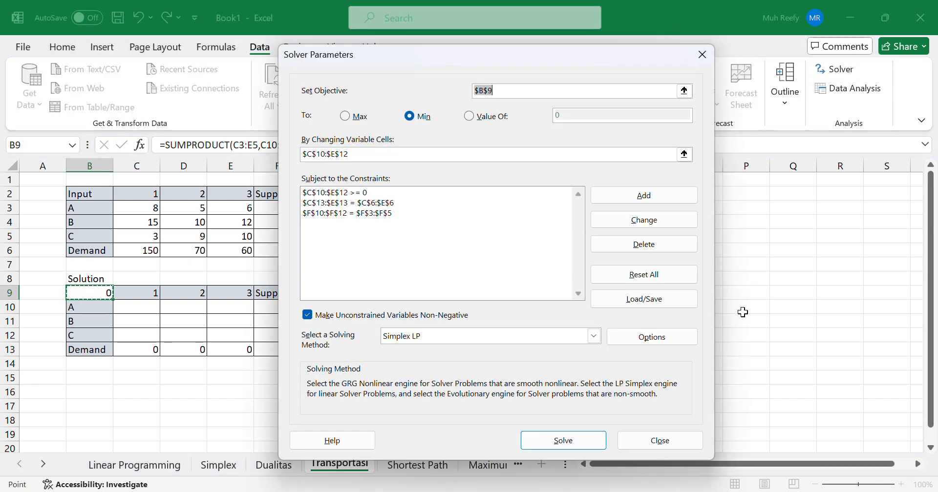
{"action": "left_click", "coordinate": [657, 269]}
{"action": "left_click", "coordinate": [483, 307]}
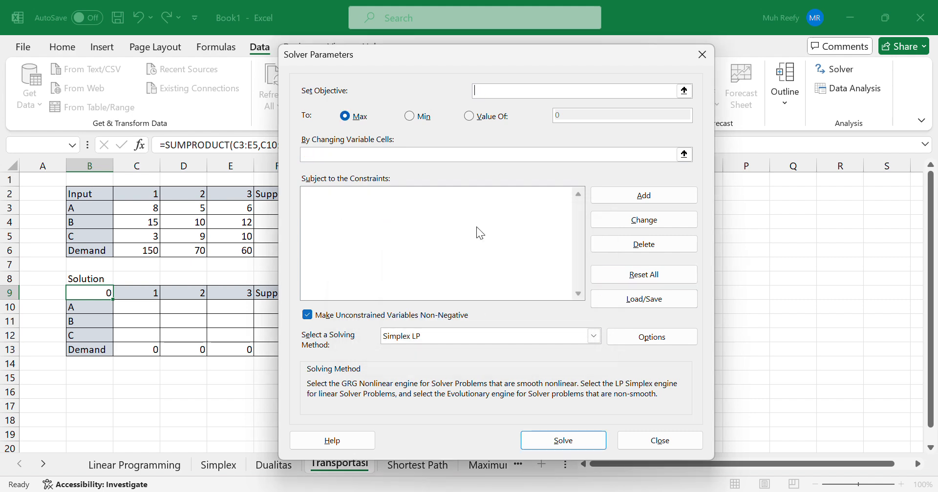
- Set the Solver objective to B9, minimized, with C10:E12 as the changing variable cells
{"action": "left_click_drag", "start_coordinate": [436, 61], "coordinate": [514, 40]}
{"action": "left_click", "coordinate": [100, 291]}
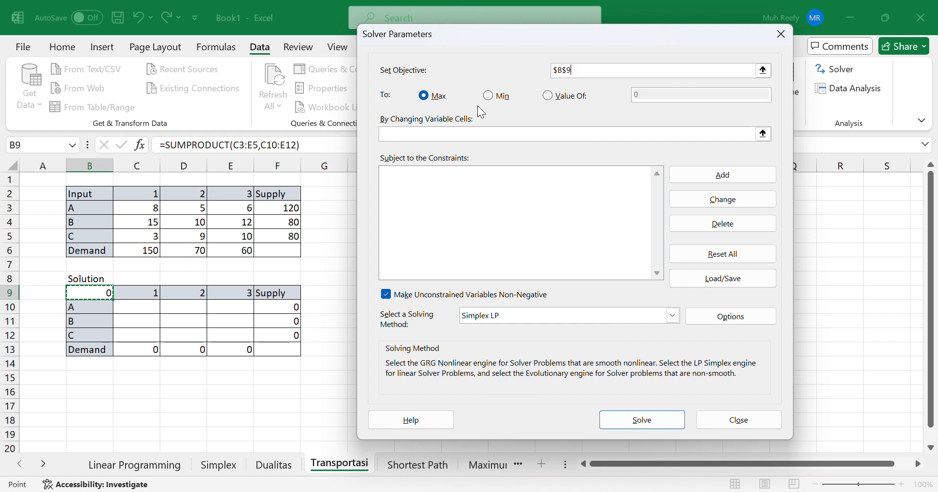
{"action": "left_click", "coordinate": [491, 96]}
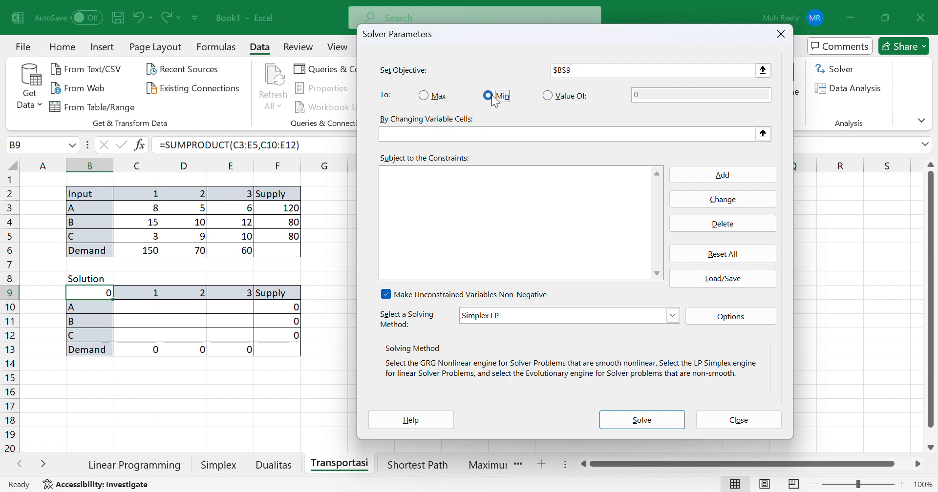
{"action": "left_click", "coordinate": [472, 130]}
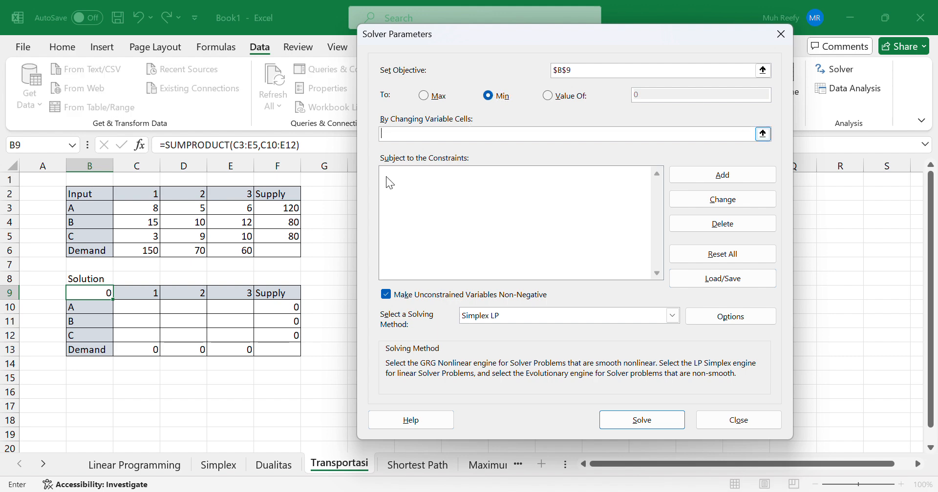
{"action": "left_click_drag", "start_coordinate": [136, 305], "coordinate": [253, 335]}
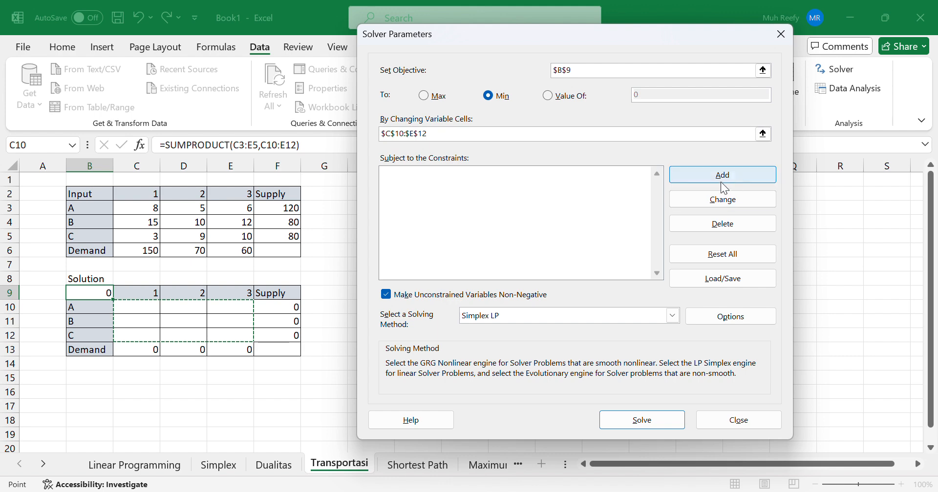
- Add the supply constraint that F10:F12 in the solution table equals F3:F5 in the input table
{"action": "left_click", "coordinate": [730, 179]}
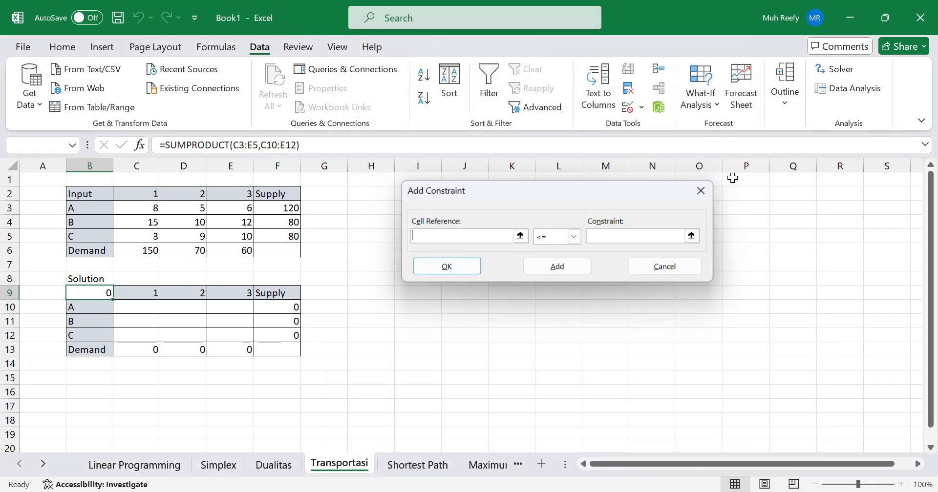
{"action": "left_click_drag", "start_coordinate": [284, 307], "coordinate": [287, 336]}
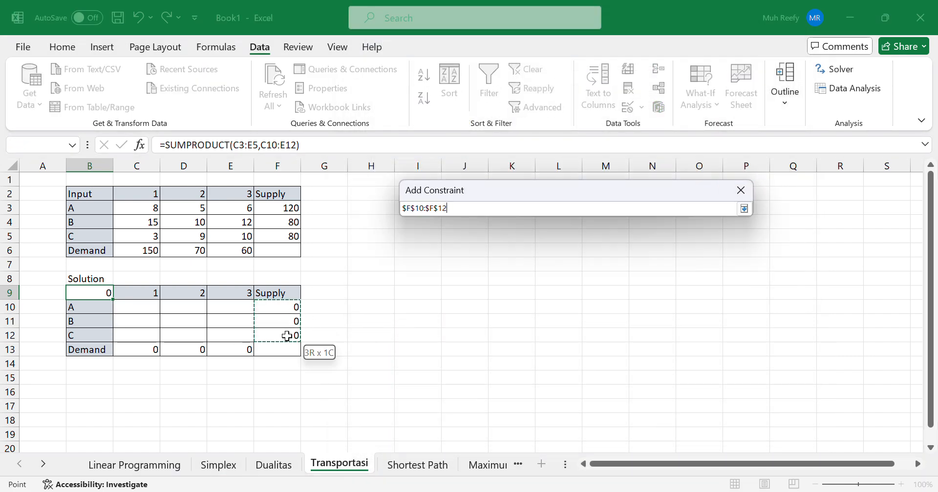
{"action": "left_click", "coordinate": [551, 244]}
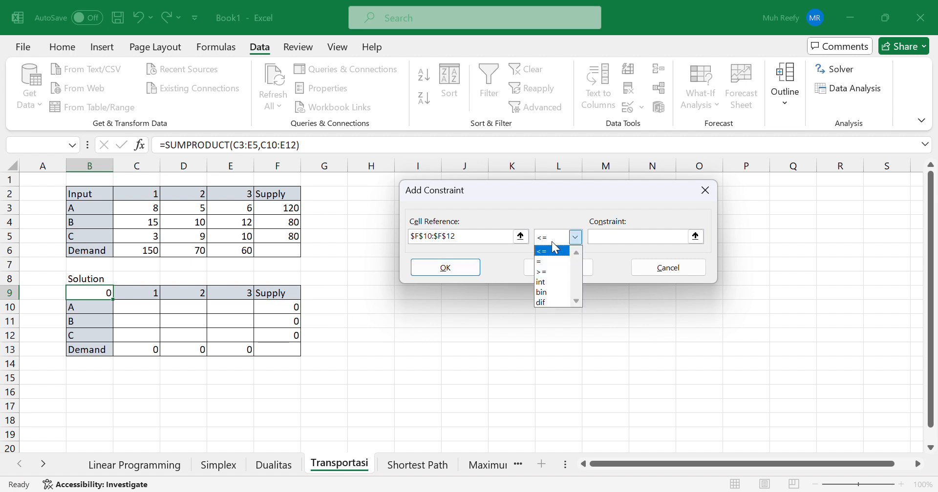
{"action": "left_click", "coordinate": [552, 250]}
{"action": "left_click", "coordinate": [555, 266]}
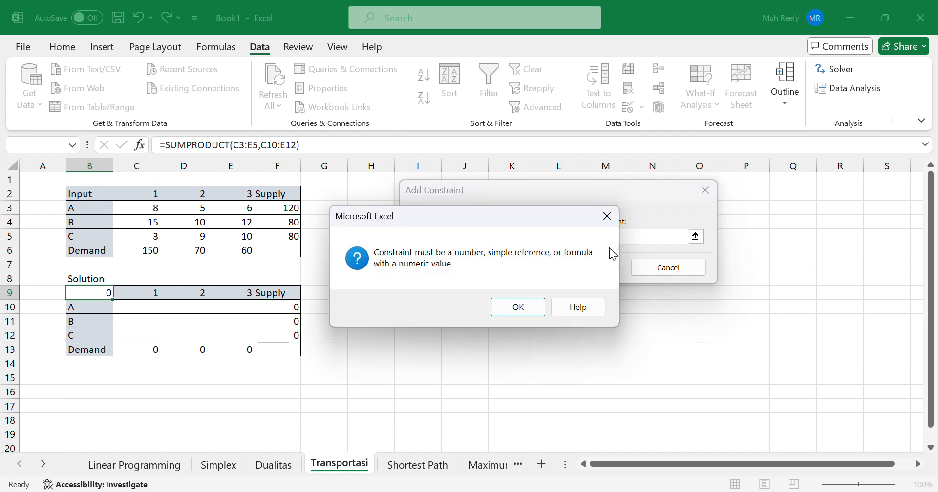
{"action": "left_click", "coordinate": [606, 216]}
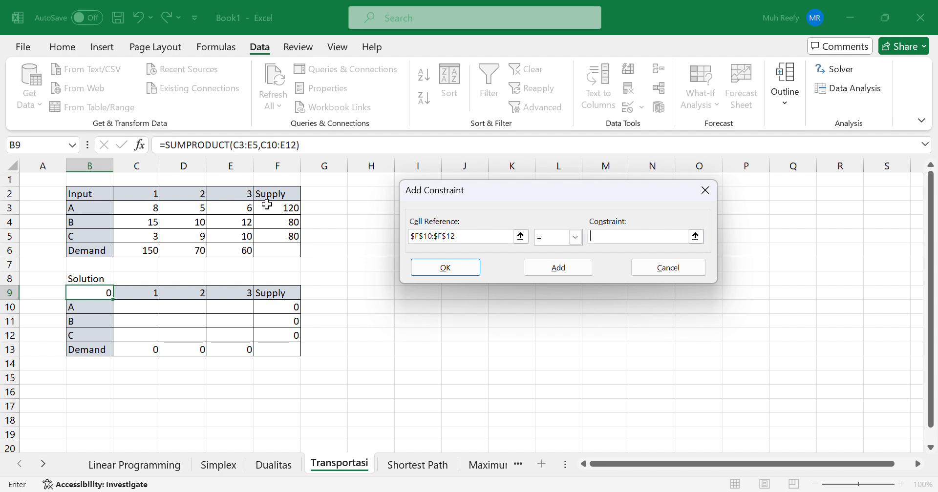
{"action": "left_click_drag", "start_coordinate": [267, 204], "coordinate": [288, 236]}
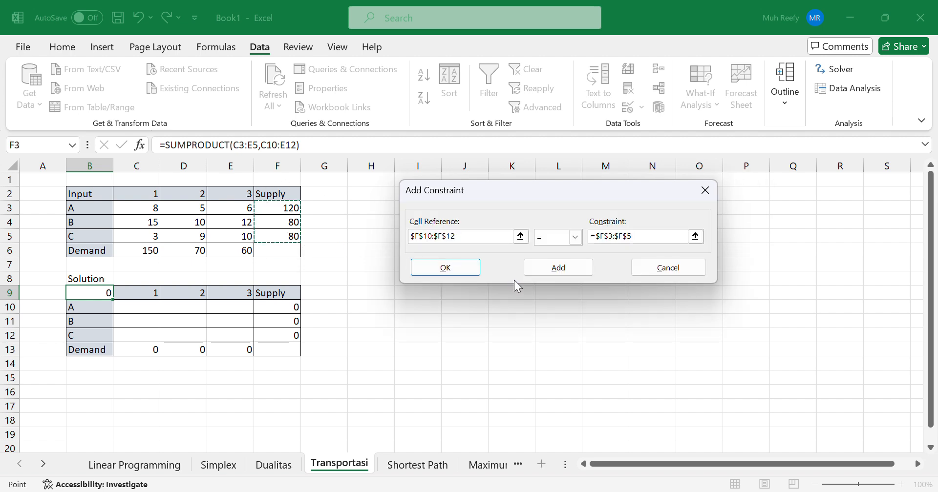
{"action": "left_click", "coordinate": [537, 269]}
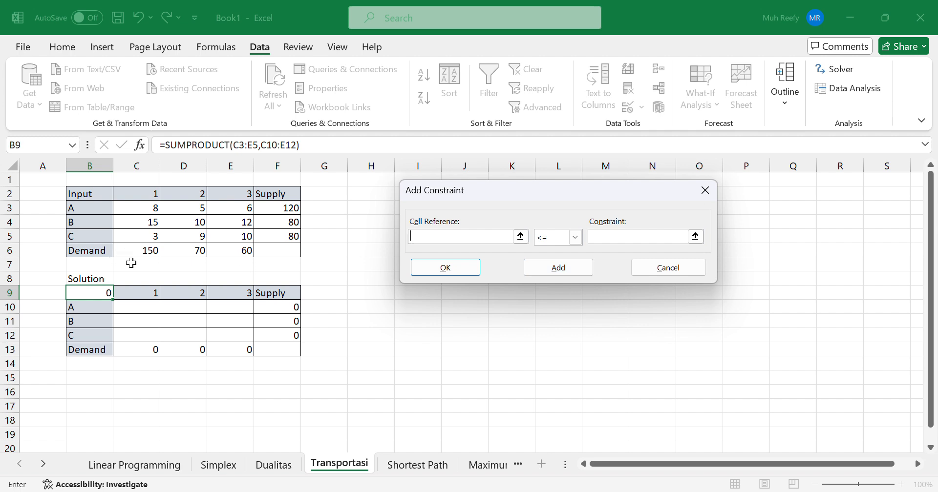
- Add the demand constraint that C13:E13 in the solution table equals C6:E6 in the input table
{"action": "left_click_drag", "start_coordinate": [144, 350], "coordinate": [232, 348]}
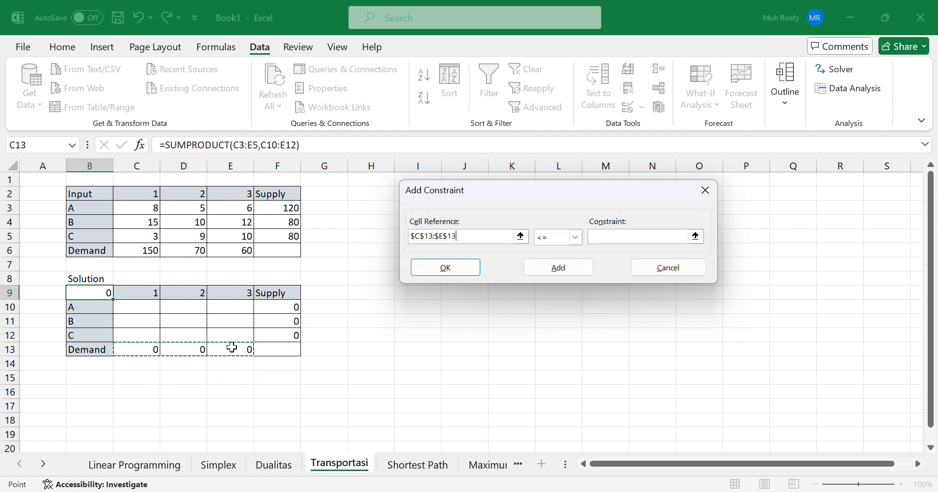
{"action": "left_click", "coordinate": [575, 237]}
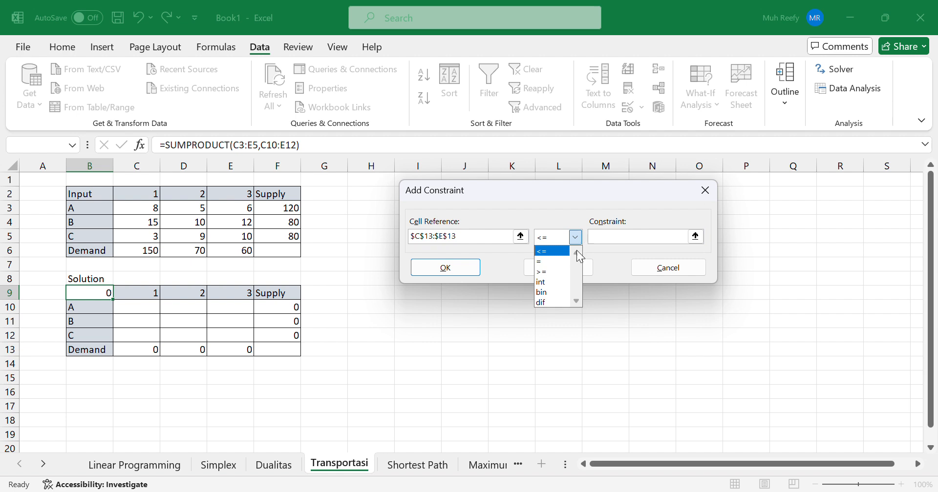
{"action": "left_click", "coordinate": [552, 261]}
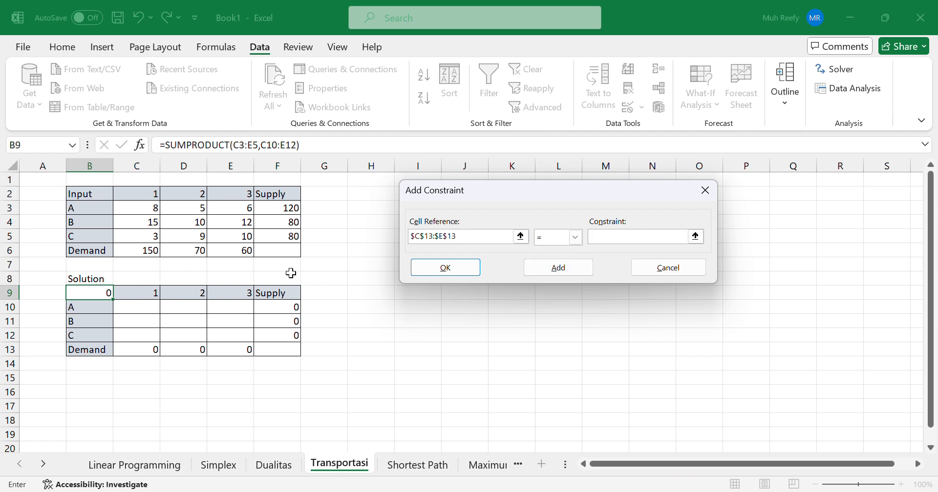
{"action": "left_click_drag", "start_coordinate": [150, 247], "coordinate": [226, 247]}
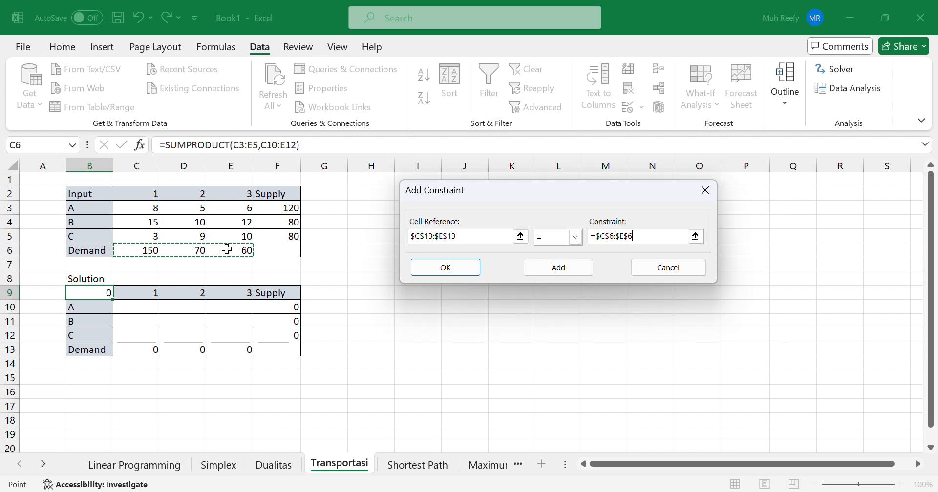
{"action": "left_click", "coordinate": [530, 274]}
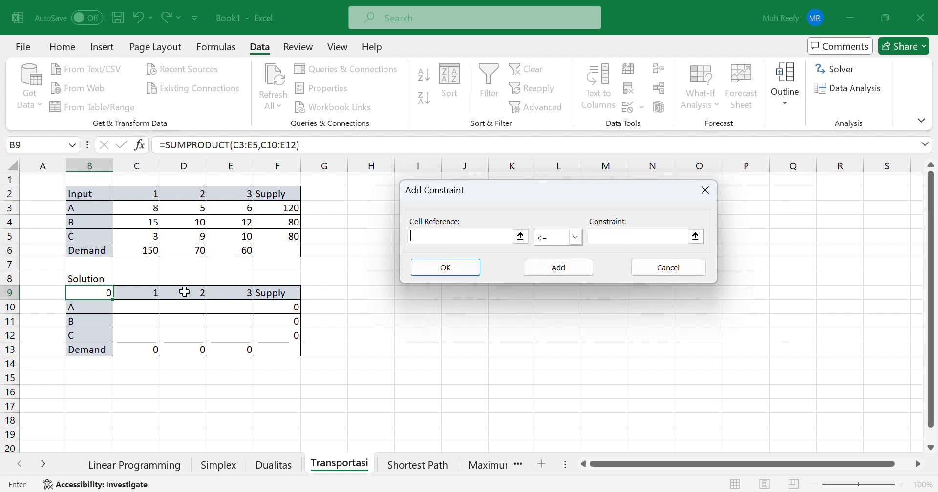
- Add the constraint C10:E12 >= 0 and finish the constraint list
{"action": "left_click_drag", "start_coordinate": [128, 310], "coordinate": [243, 333]}
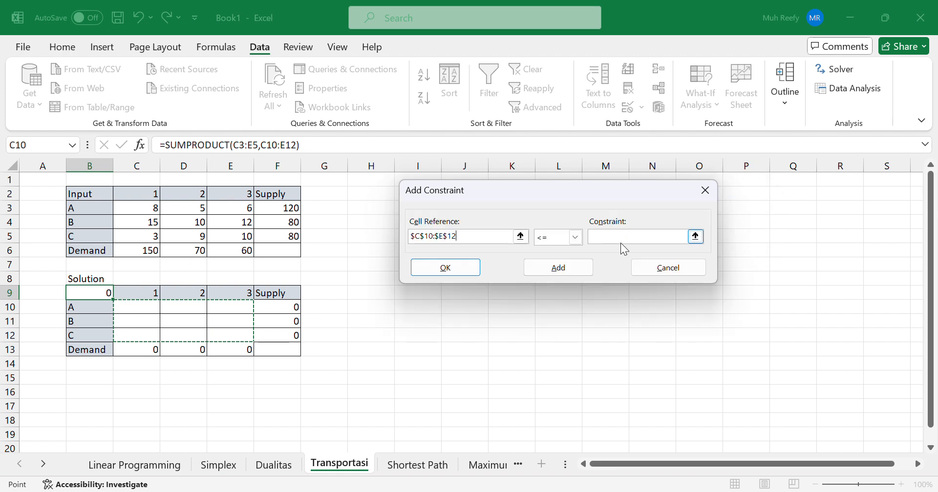
{"action": "left_click", "coordinate": [575, 238]}
{"action": "left_click", "coordinate": [551, 284]}
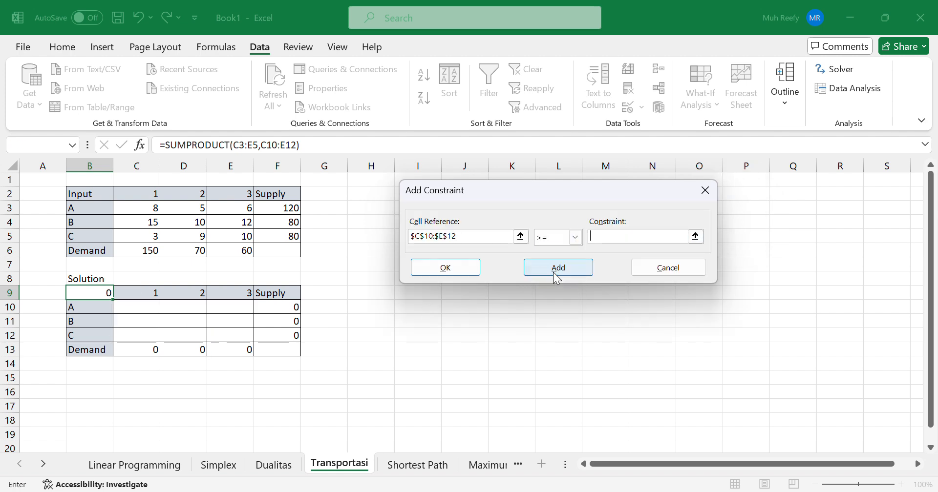
{"action": "type", "text": "0"}
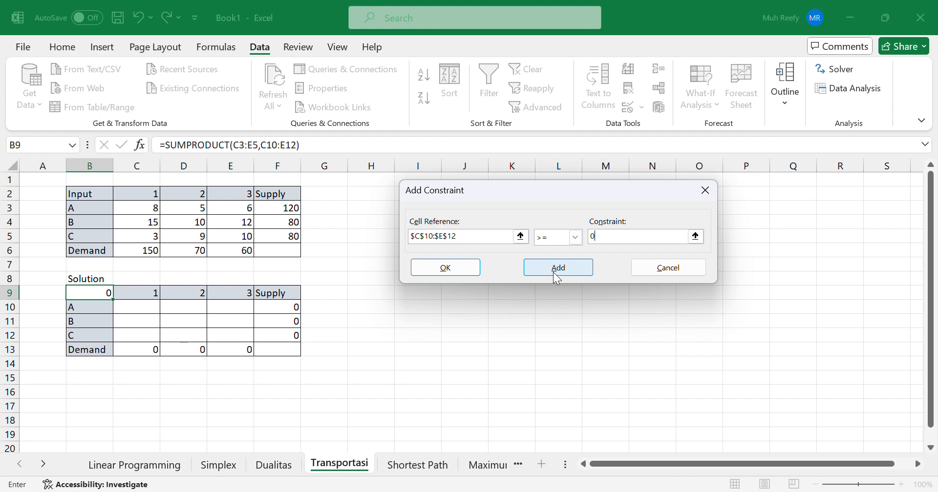
{"action": "left_click", "coordinate": [442, 273]}
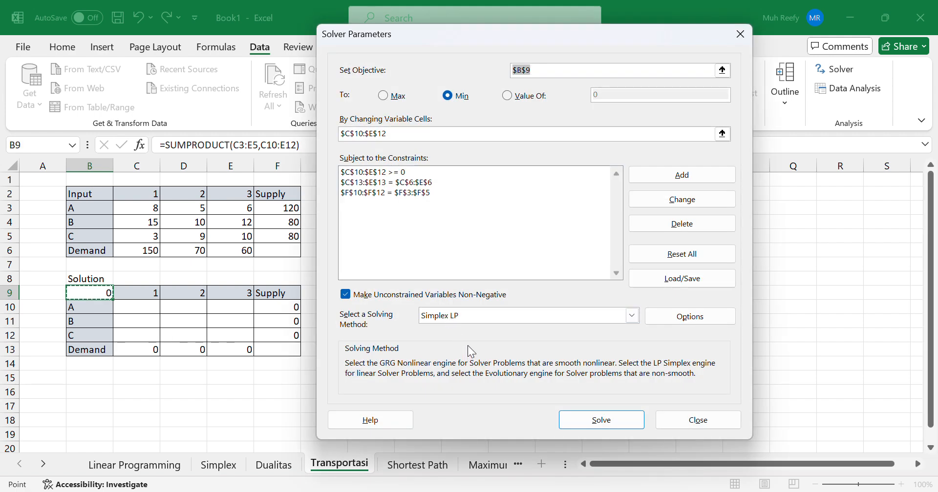
- Solve the transportation model with Simplex LP and keep the Solver solution
{"action": "left_click", "coordinate": [570, 420]}
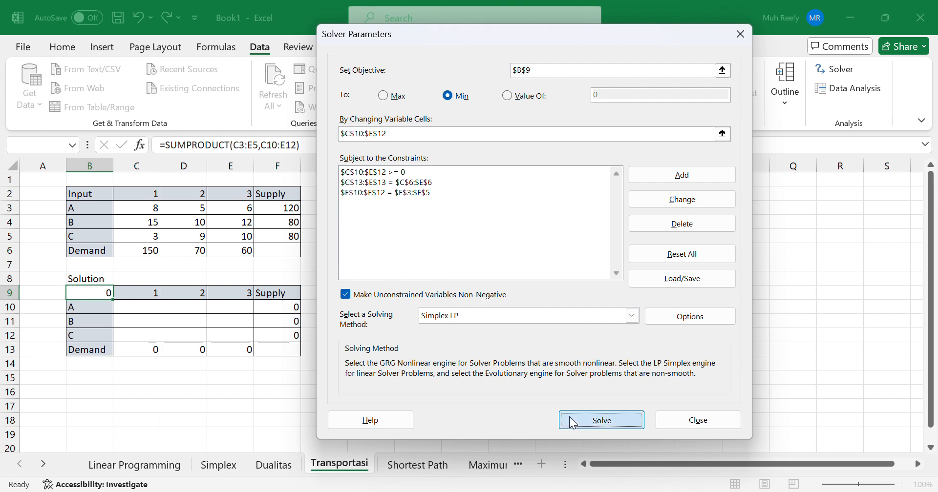
{"action": "left_click", "coordinate": [299, 282]}
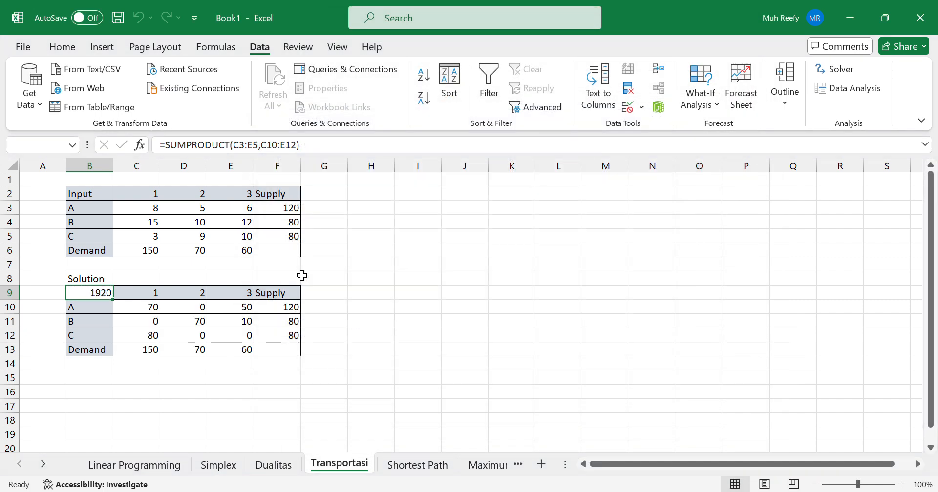
{"action": "left_click", "coordinate": [288, 374]}
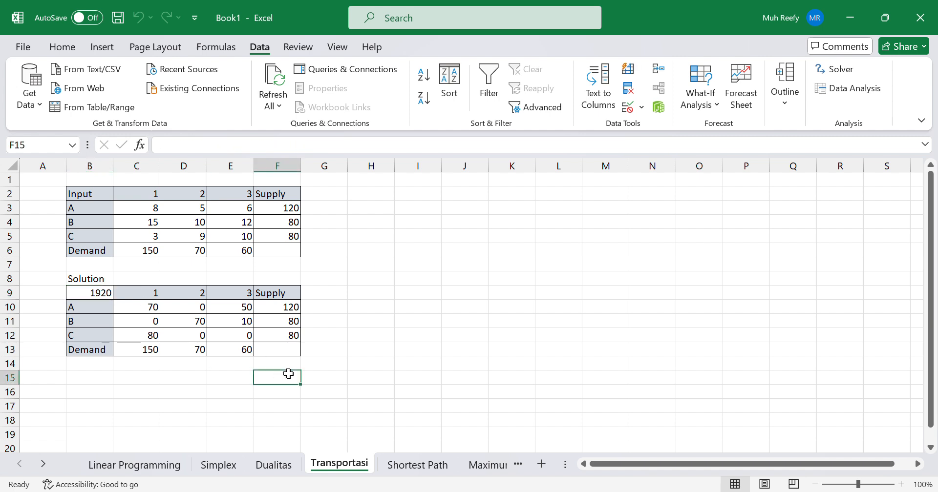
- Examine the total cost in B9 and the shipments from sources A and B to each destination, including B's supply total
{"action": "left_click", "coordinate": [71, 297]}
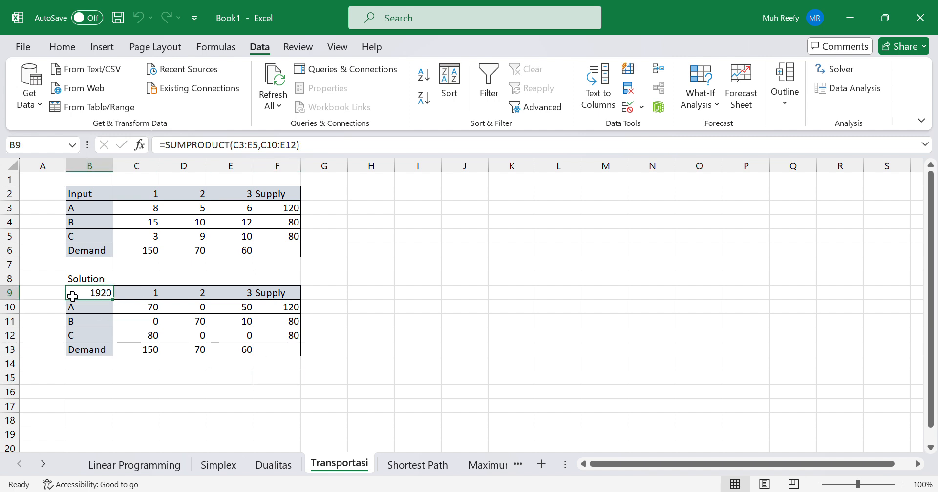
{"action": "left_click", "coordinate": [222, 361]}
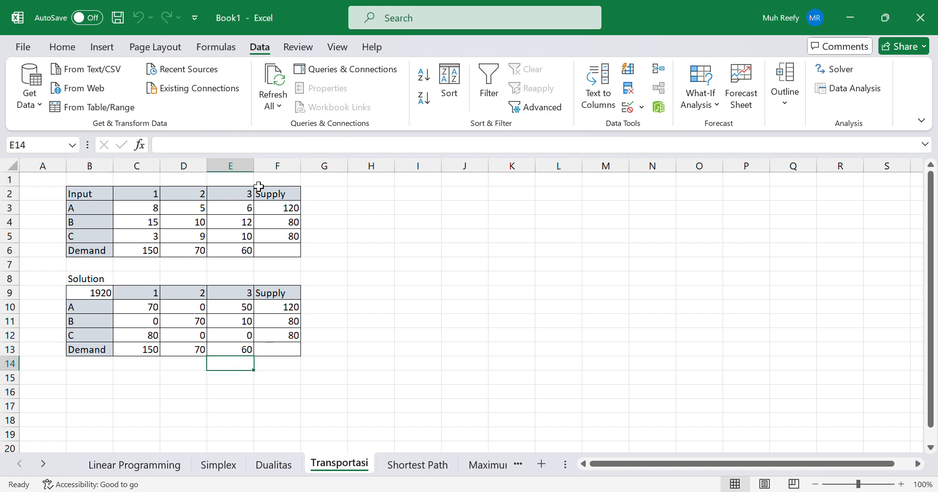
{"action": "left_click", "coordinate": [146, 310]}
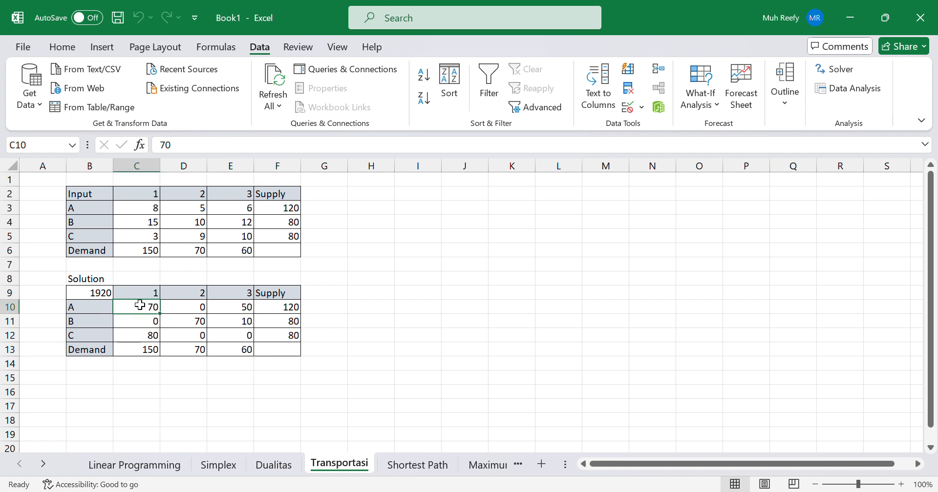
{"action": "left_click", "coordinate": [229, 306]}
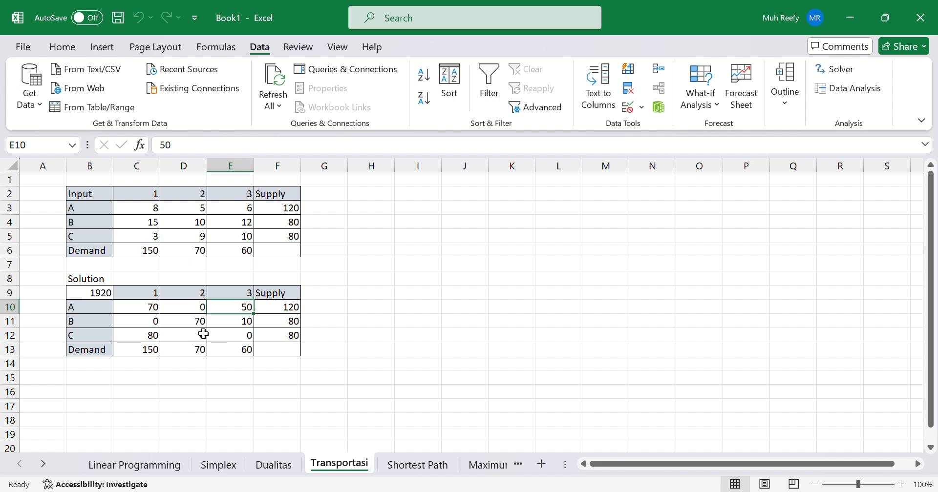
{"action": "left_click", "coordinate": [190, 322]}
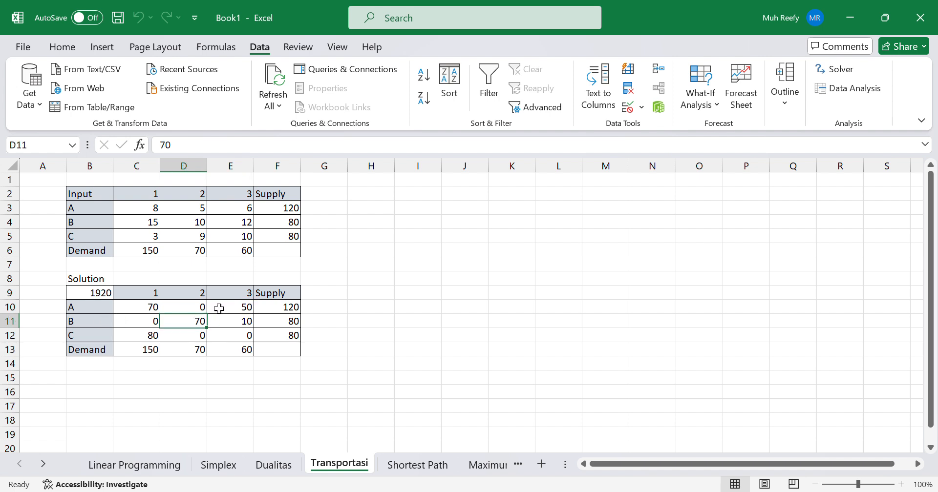
{"action": "left_click", "coordinate": [294, 321]}
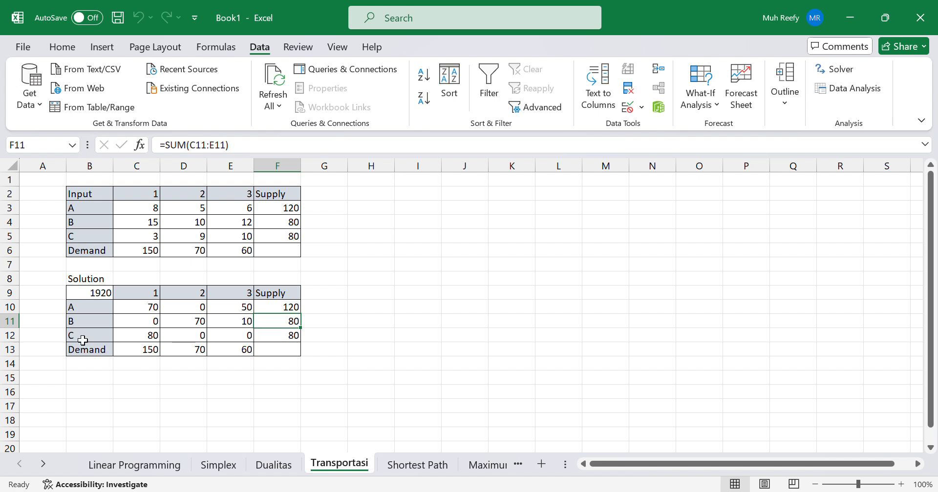
- Examine source C's shipments, the supply and demand totals, and the total cost formula in B9 of the transportation solution
{"action": "left_click", "coordinate": [154, 334]}
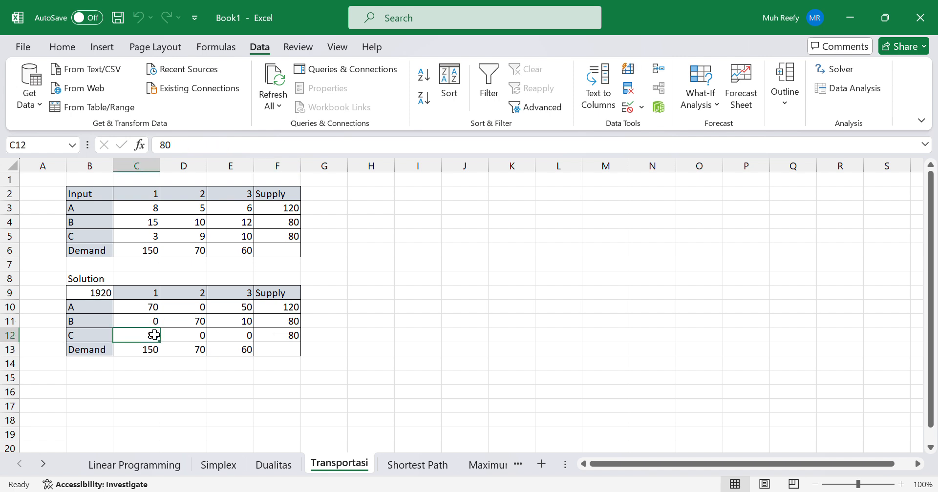
{"action": "left_click", "coordinate": [170, 377]}
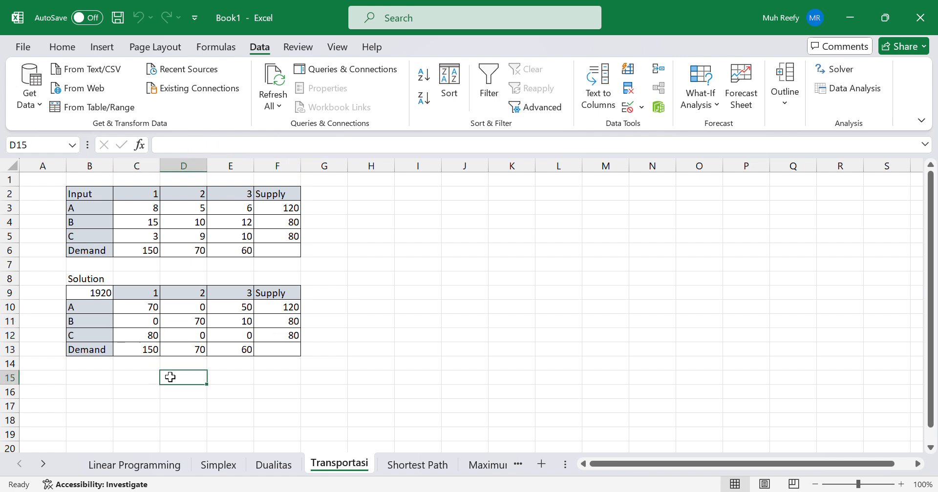
{"action": "left_click", "coordinate": [284, 364]}
{"action": "left_click", "coordinate": [269, 309]}
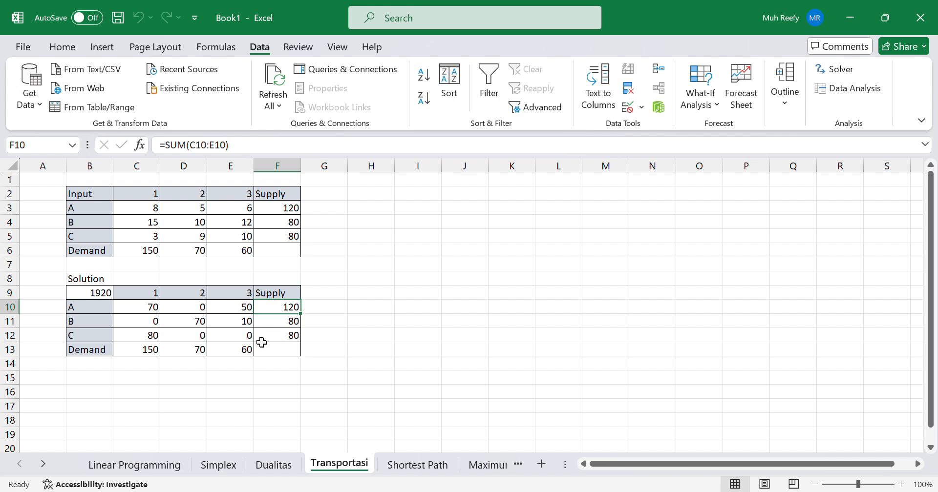
{"action": "left_click", "coordinate": [244, 351]}
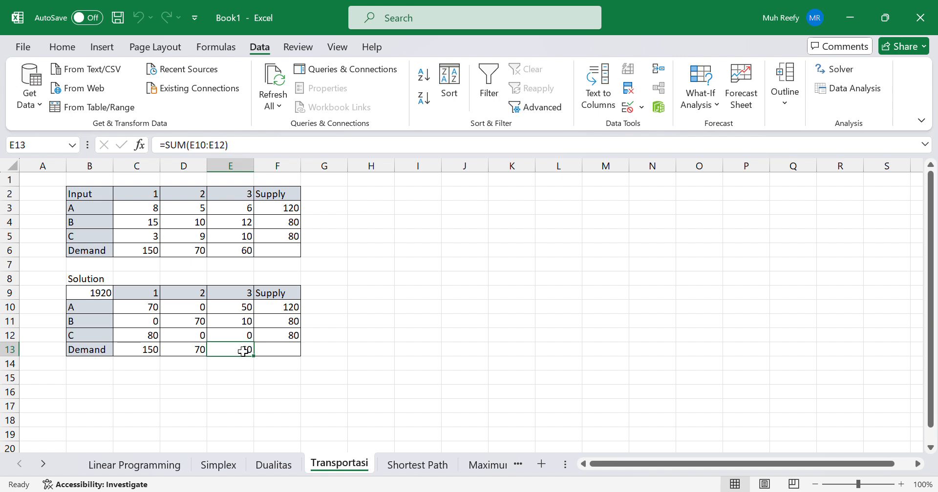
{"action": "left_click", "coordinate": [91, 293]}
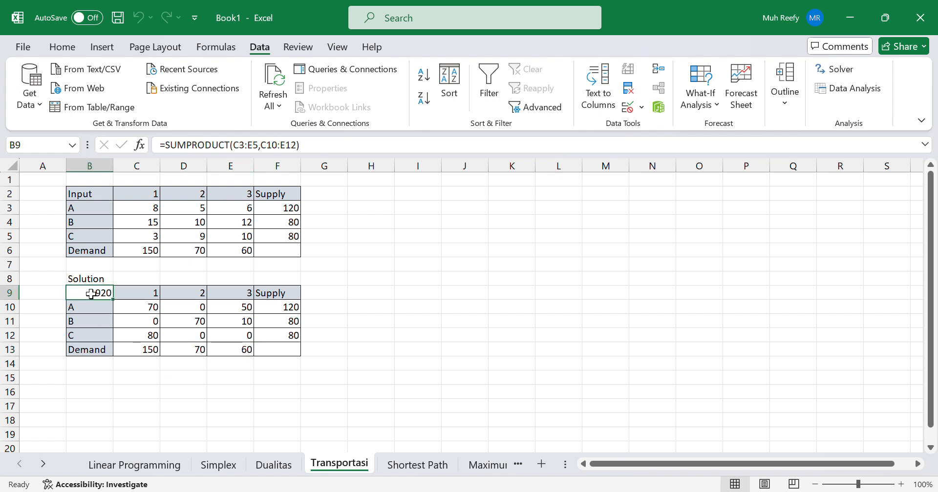
{"action": "left_click", "coordinate": [308, 391]}
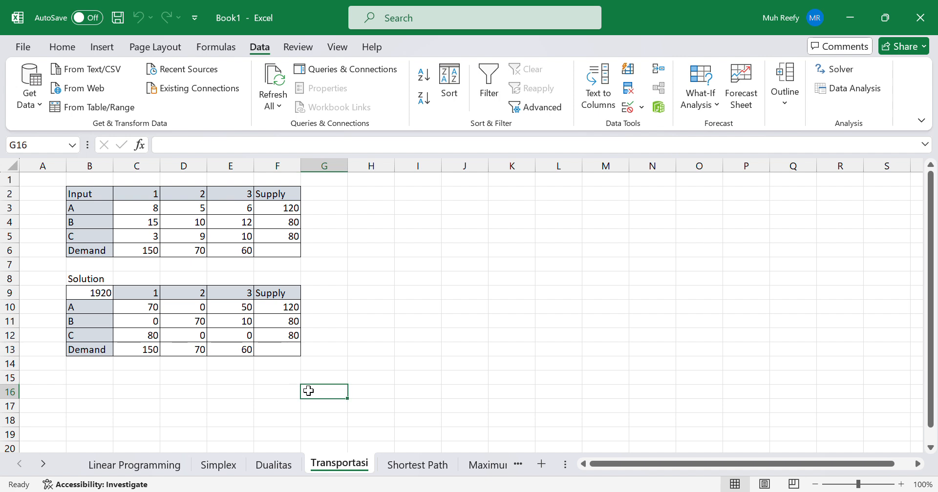
{"action": "left_click", "coordinate": [316, 366]}
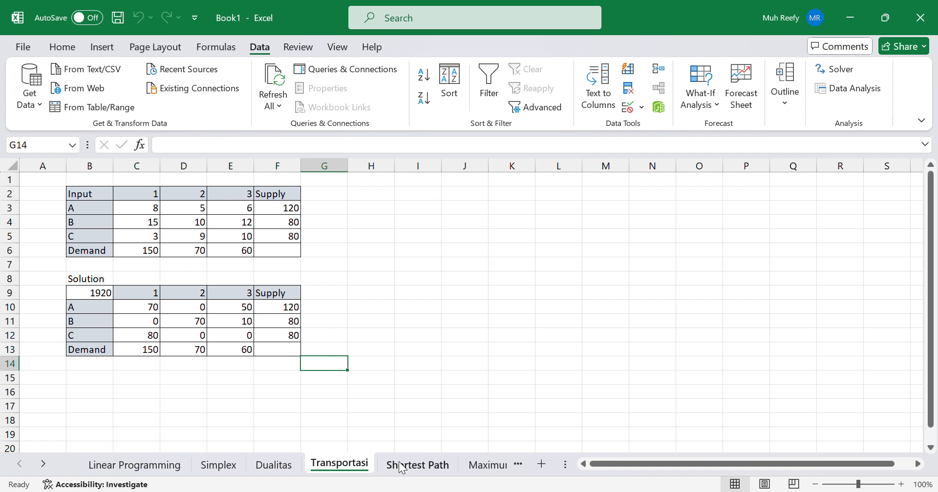
{"action": "left_click", "coordinate": [369, 291]}
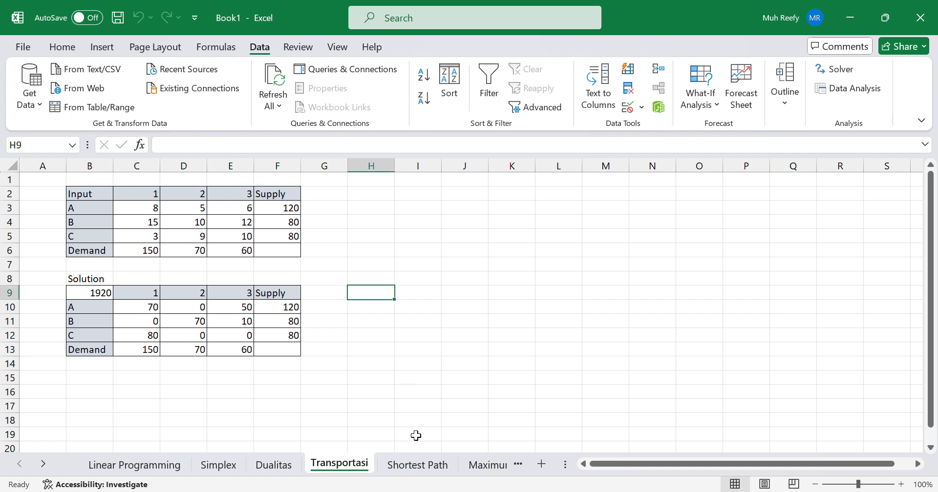
- Open the Shortest Path sheet and examine the network diagram from node 0 to node 4 alongside the tables
{"action": "left_click", "coordinate": [417, 464]}
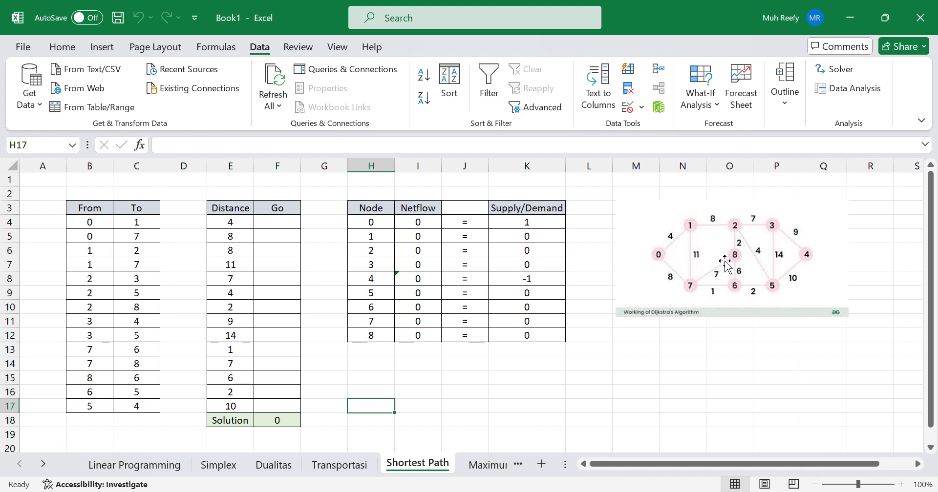
{"action": "scroll", "coordinate": [725, 262], "scroll_direction": "up", "scroll_amount": 6, "text": "ctrl"}
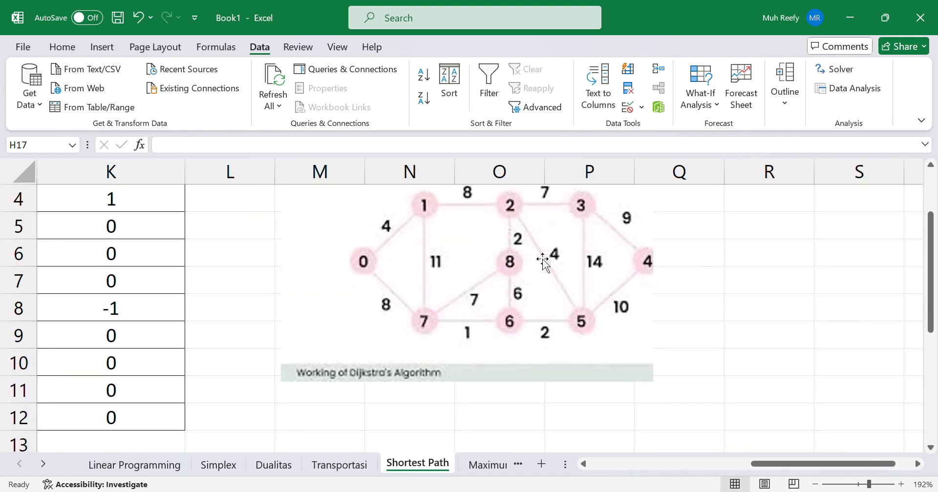
{"action": "scroll", "coordinate": [540, 293], "scroll_direction": "down", "scroll_amount": 4, "text": "ctrl"}
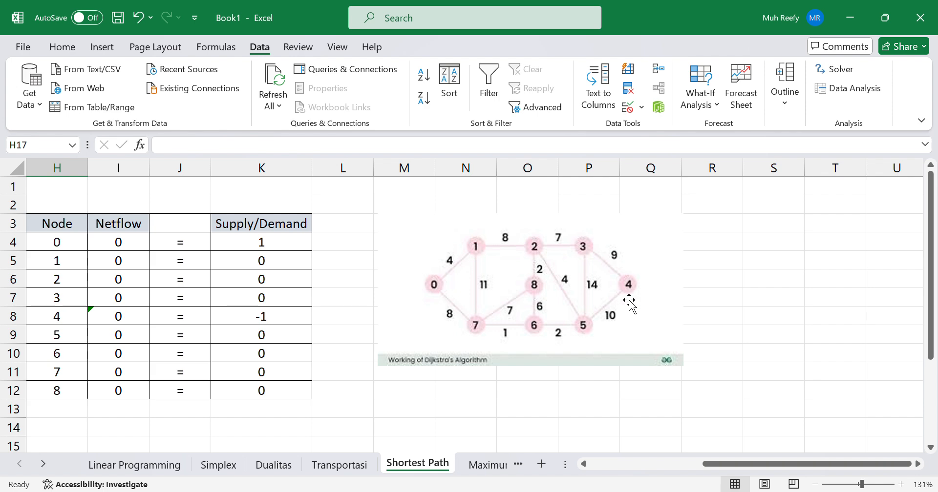
{"action": "scroll", "coordinate": [630, 302], "scroll_direction": "down", "scroll_amount": 5, "text": "ctrl"}
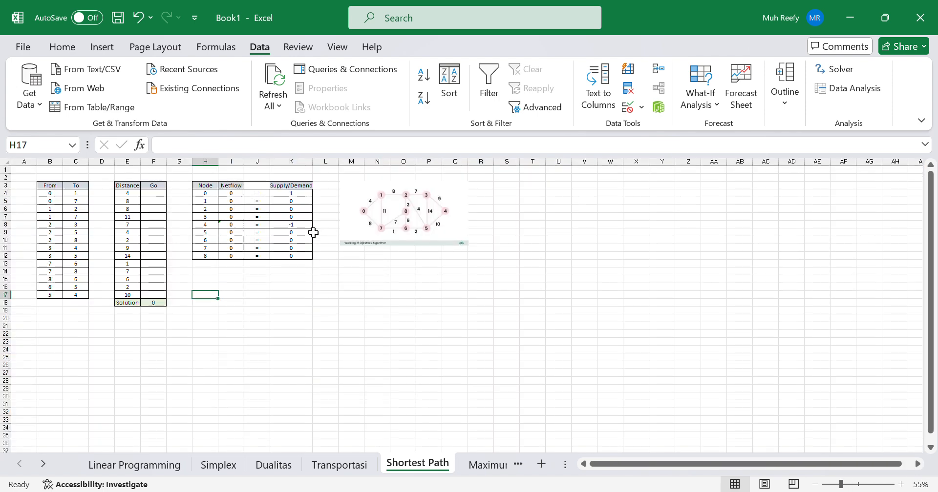
{"action": "scroll", "coordinate": [313, 232], "scroll_direction": "up", "scroll_amount": 2, "text": "ctrl"}
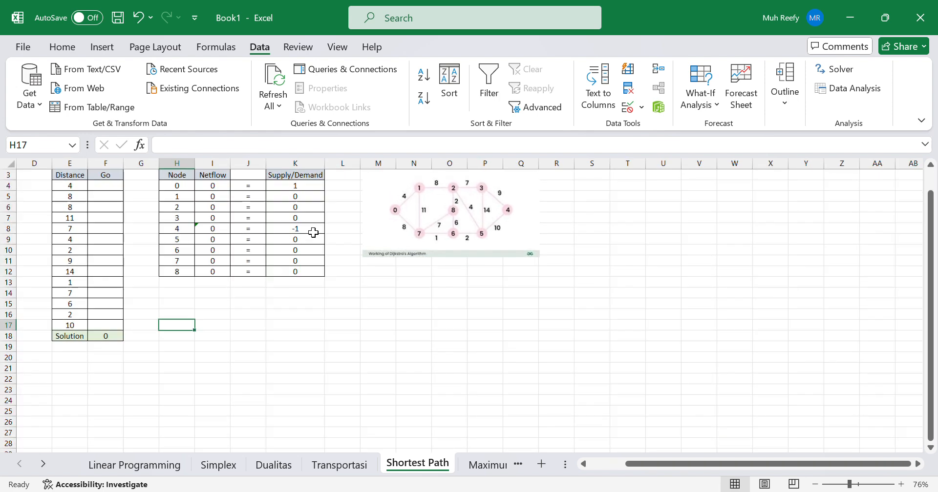
{"action": "left_click", "coordinate": [860, 486]}
{"action": "scroll", "coordinate": [541, 327], "scroll_direction": "up", "scroll_amount": 2, "text": "ctrl"}
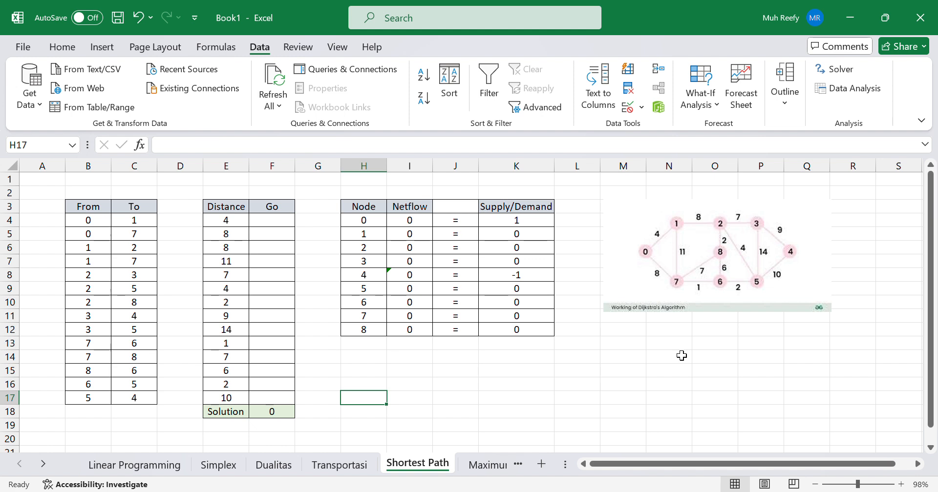
{"action": "left_click", "coordinate": [506, 381]}
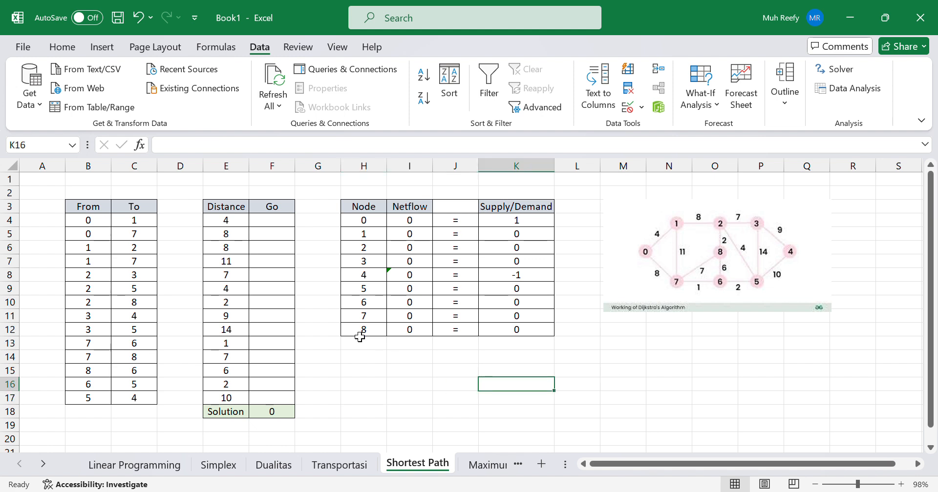
{"action": "left_click", "coordinate": [364, 353]}
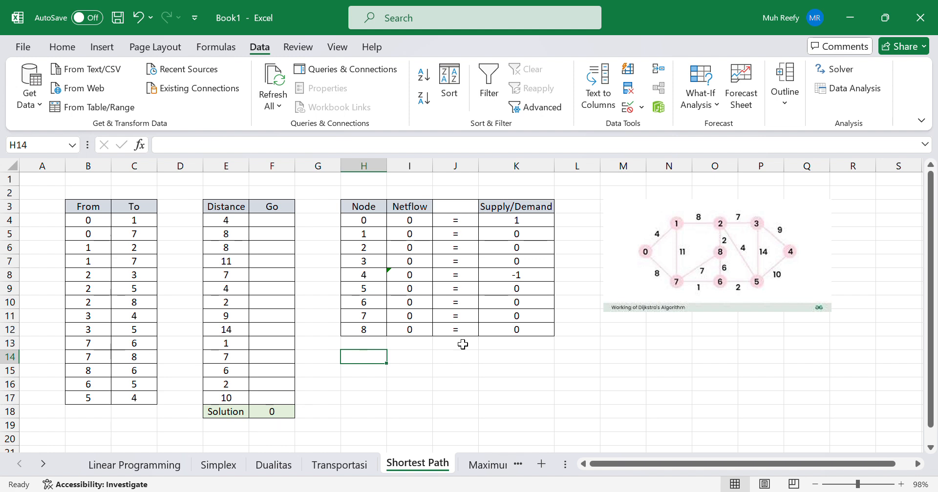
- Compare the first From and To node pairs with the connections in the network diagram
{"action": "left_click", "coordinate": [82, 221]}
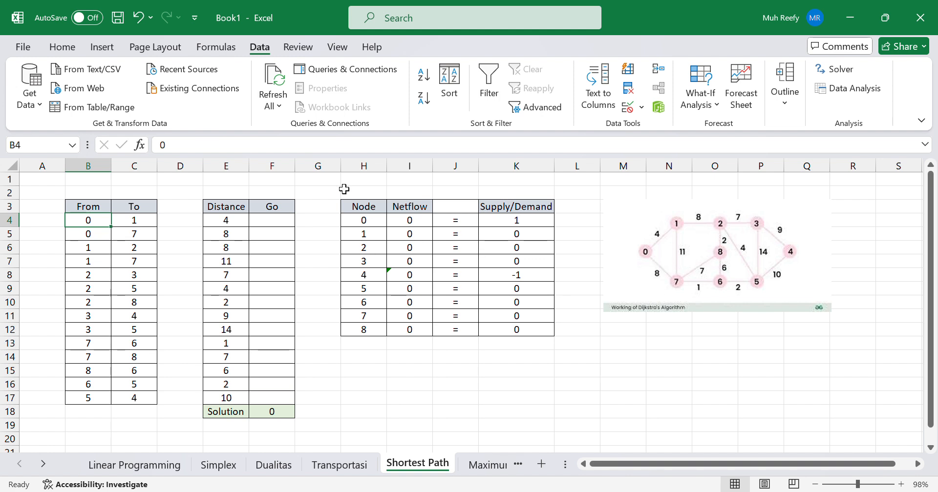
{"action": "left_click", "coordinate": [127, 218]}
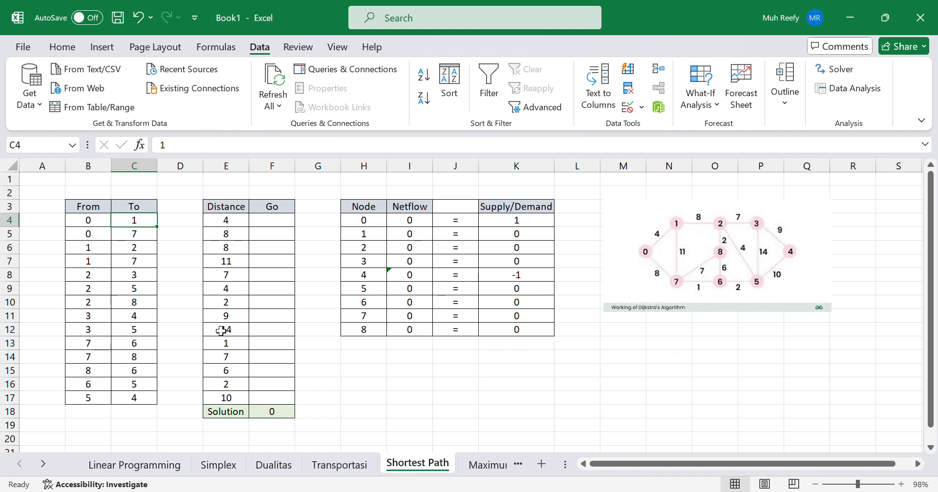
{"action": "key", "text": "Down"}
{"action": "key", "text": "Down"}
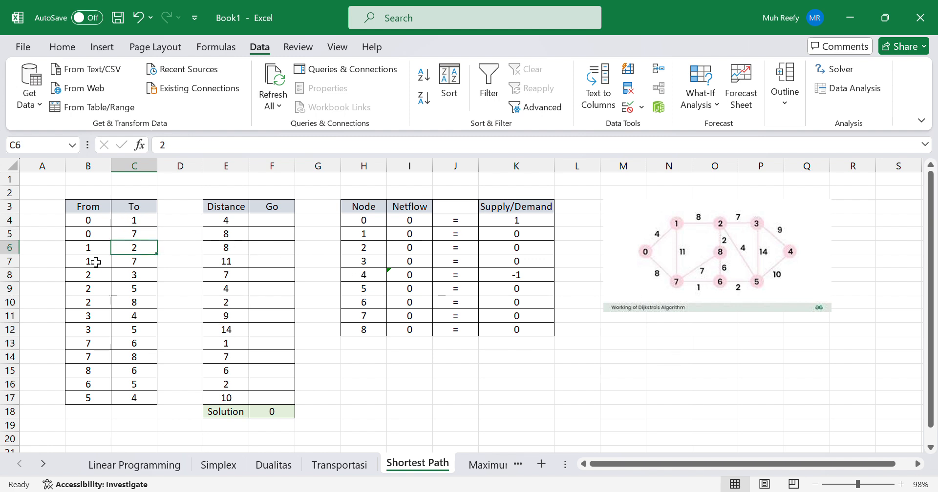
{"action": "key", "text": "Left"}
{"action": "key", "text": "Right"}
- Enlarge the network diagram picture beside the Supply/Demand table so its node and distance labels are readable
{"action": "scroll", "coordinate": [779, 280], "scroll_direction": "up", "scroll_amount": 10}
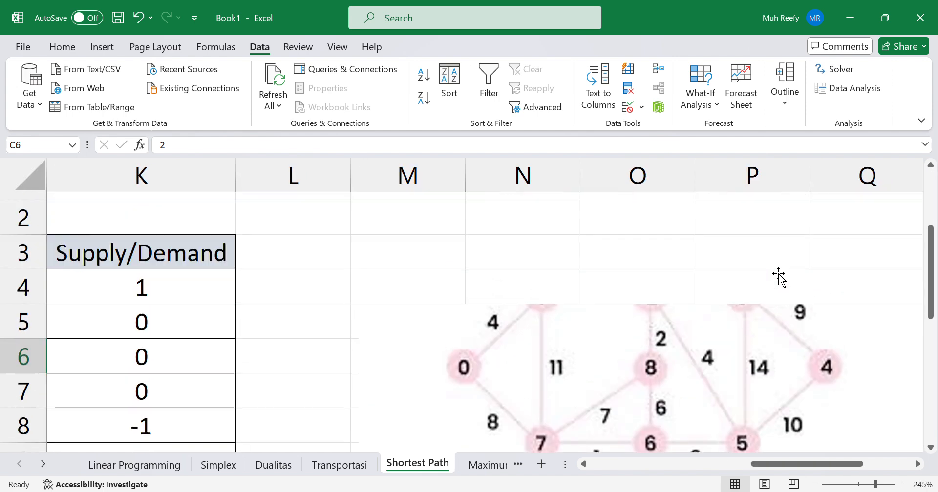
{"action": "scroll", "coordinate": [663, 339], "scroll_direction": "down", "scroll_amount": 12}
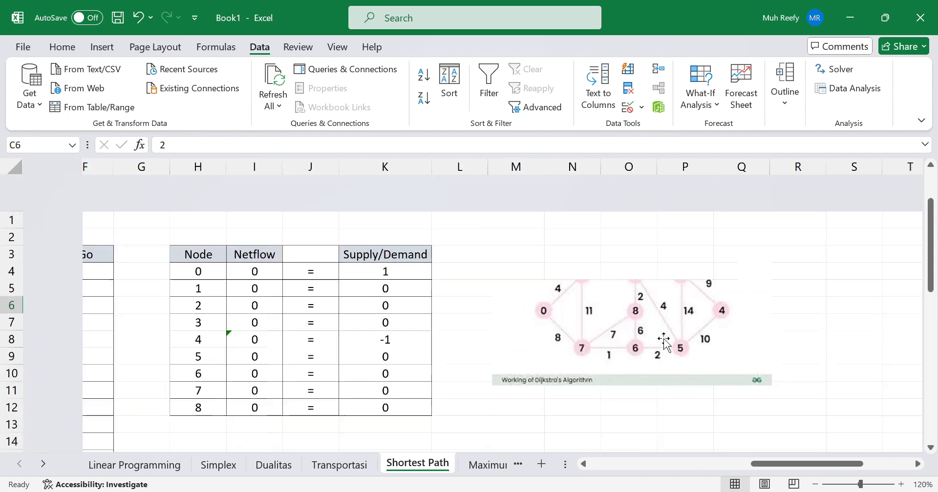
{"action": "scroll", "coordinate": [479, 295], "scroll_direction": "up", "scroll_amount": 3}
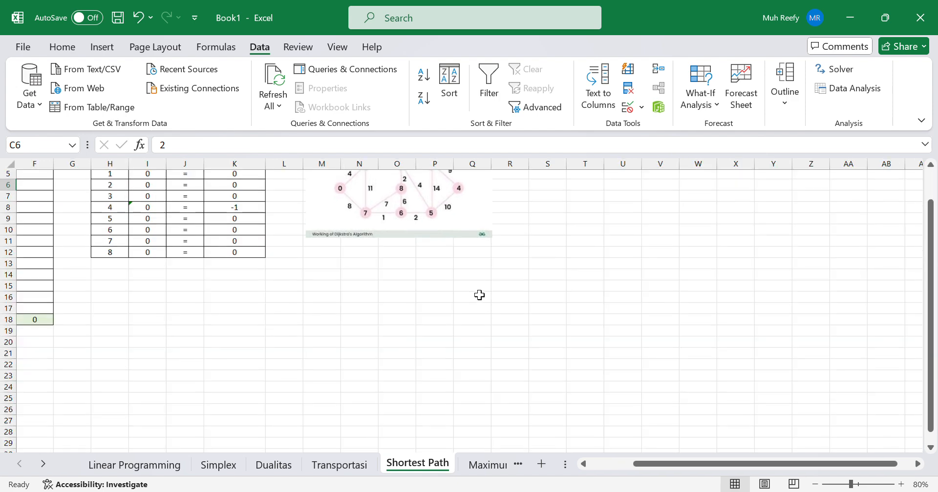
{"action": "scroll", "coordinate": [479, 295], "scroll_direction": "up", "scroll_amount": 2}
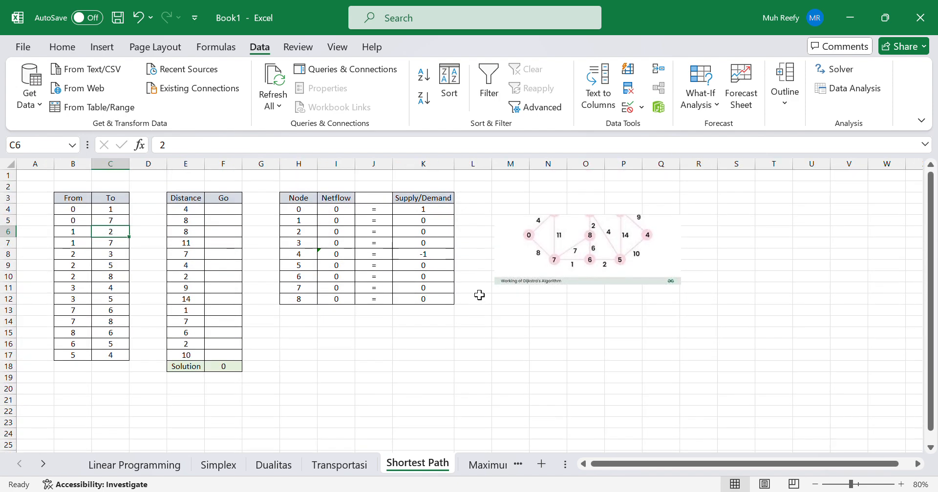
{"action": "left_click", "coordinate": [550, 265]}
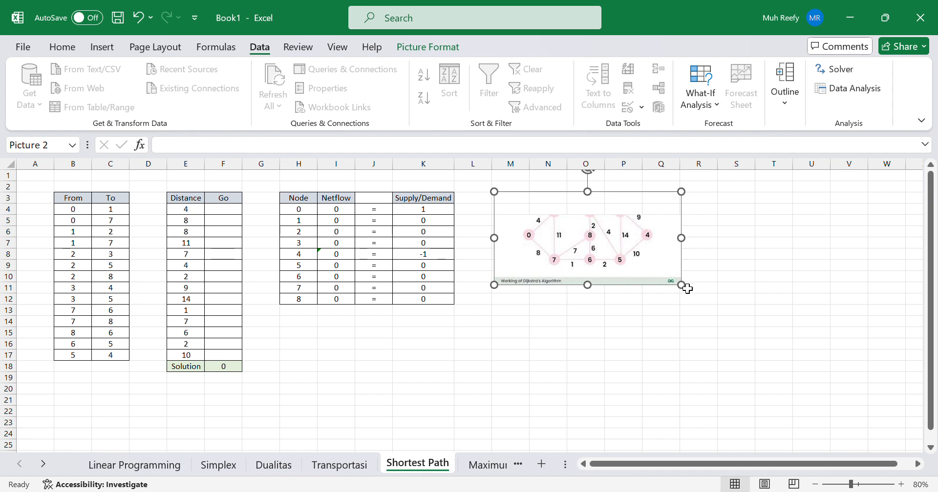
{"action": "left_click_drag", "start_coordinate": [680, 286], "coordinate": [726, 330]}
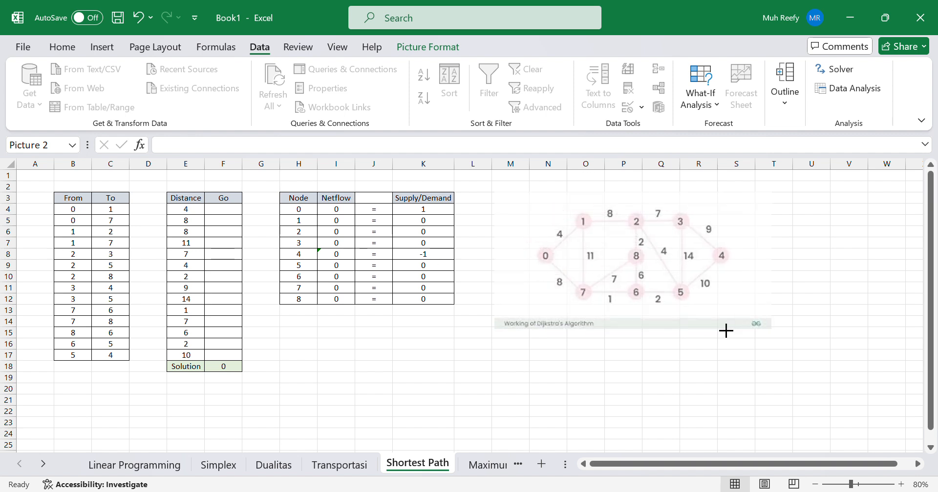
{"action": "left_click", "coordinate": [584, 342]}
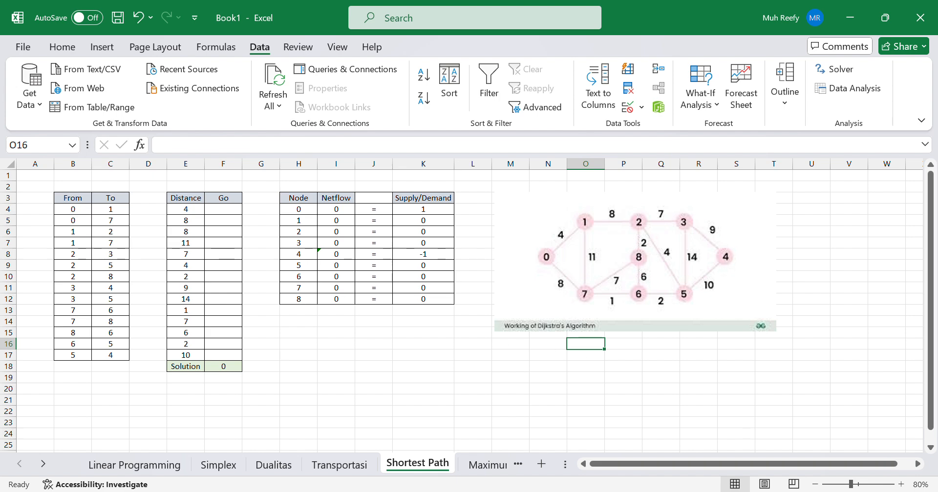
{"action": "left_click", "coordinate": [858, 484]}
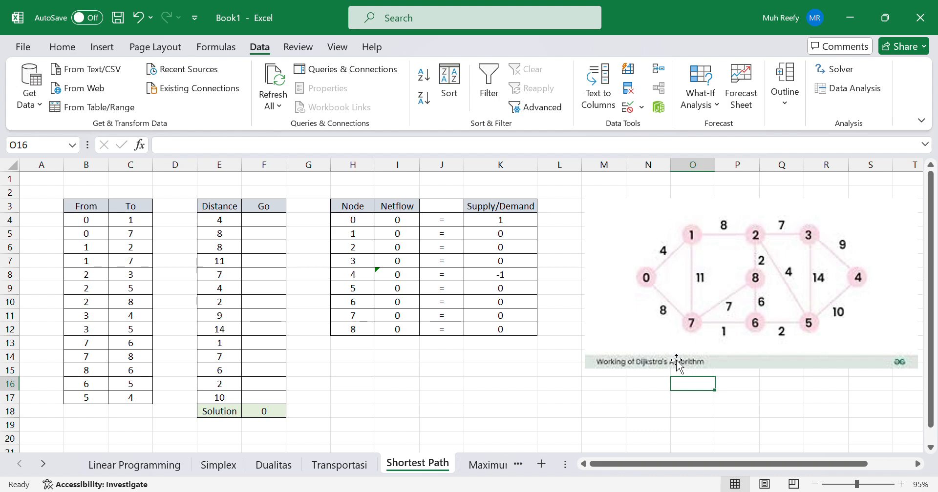
- Compare the Distance values in E4:E17 with the edge labels in the network diagram
{"action": "scroll", "coordinate": [412, 309], "scroll_direction": "right", "scroll_amount": 4}
{"action": "scroll", "coordinate": [404, 307], "scroll_direction": "left", "scroll_amount": 4}
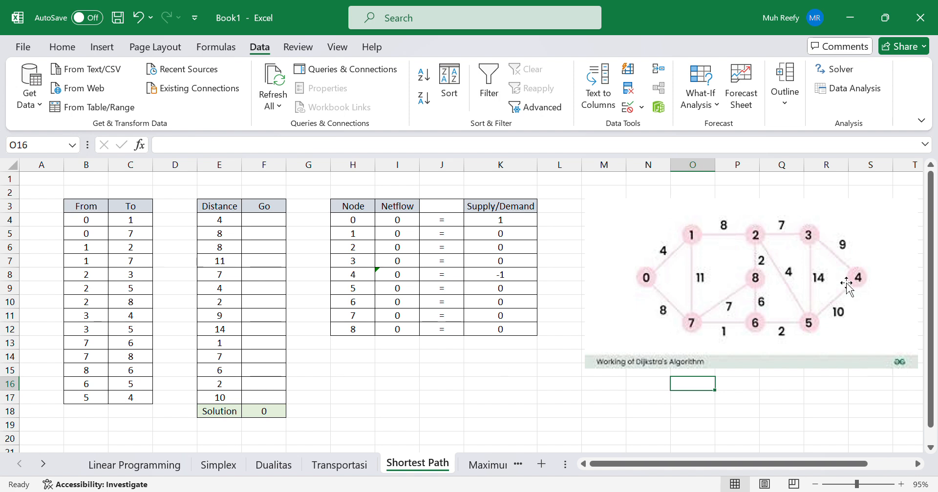
{"action": "left_click_drag", "start_coordinate": [208, 220], "coordinate": [206, 402]}
{"action": "left_click", "coordinate": [674, 356]}
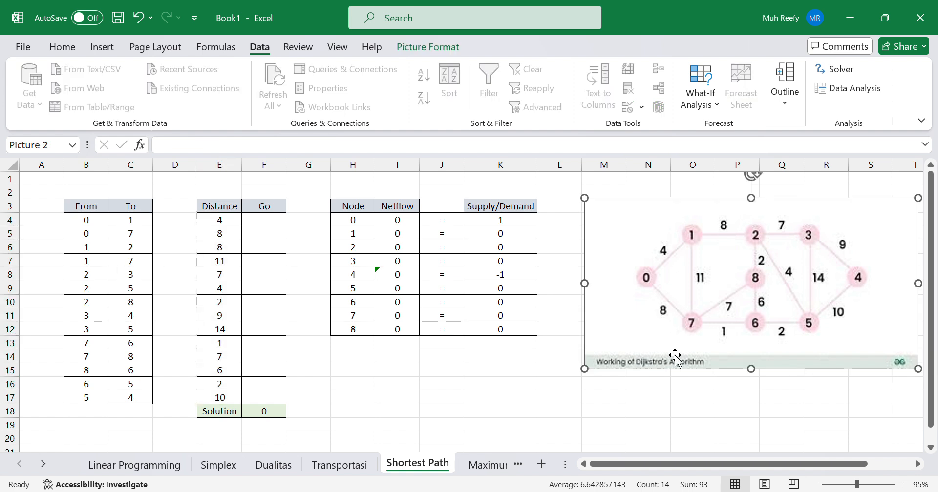
{"action": "left_click", "coordinate": [462, 364]}
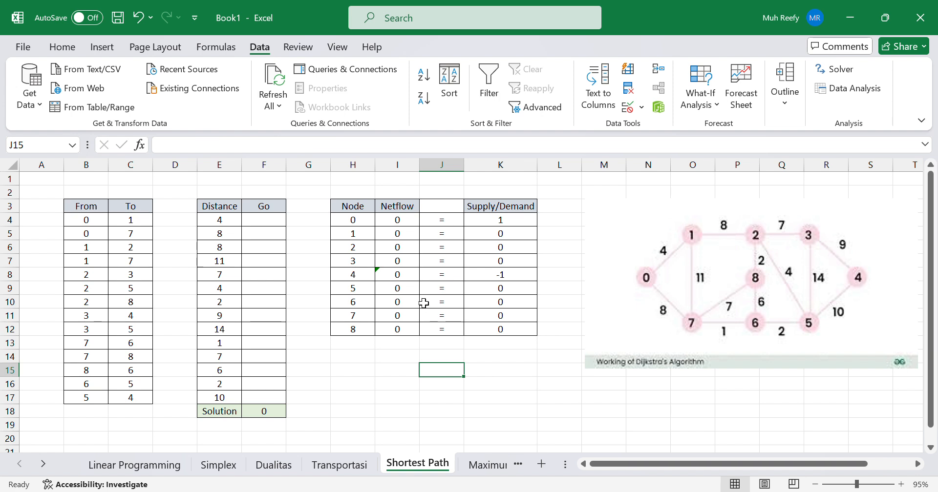
- Examine the empty Go cells F4:F17 and the SUMPRODUCT formula in the Solution cell F18
{"action": "left_click", "coordinate": [269, 215]}
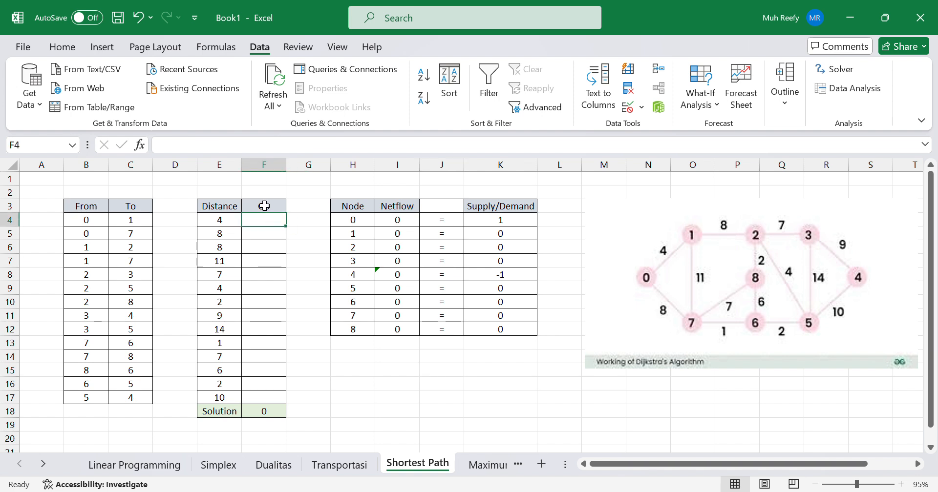
{"action": "left_click_drag", "start_coordinate": [262, 205], "coordinate": [261, 405]}
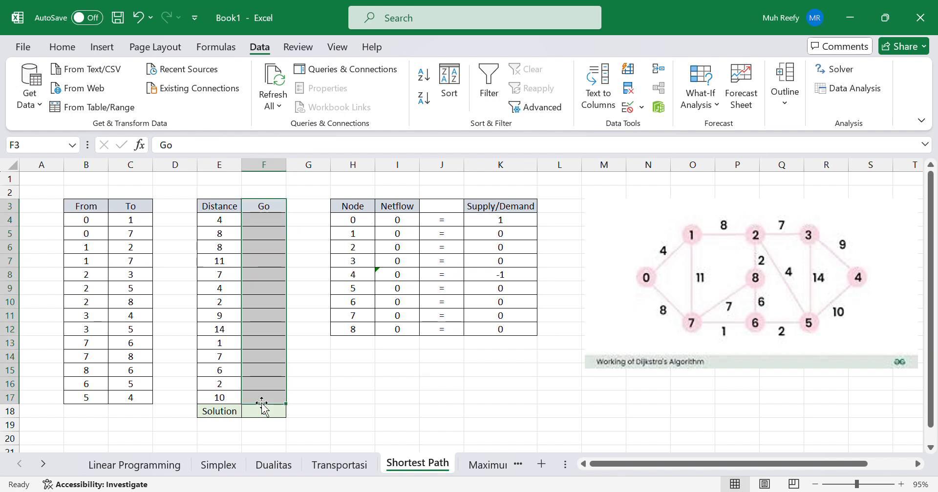
{"action": "left_click", "coordinate": [300, 328]}
{"action": "left_click", "coordinate": [272, 223]}
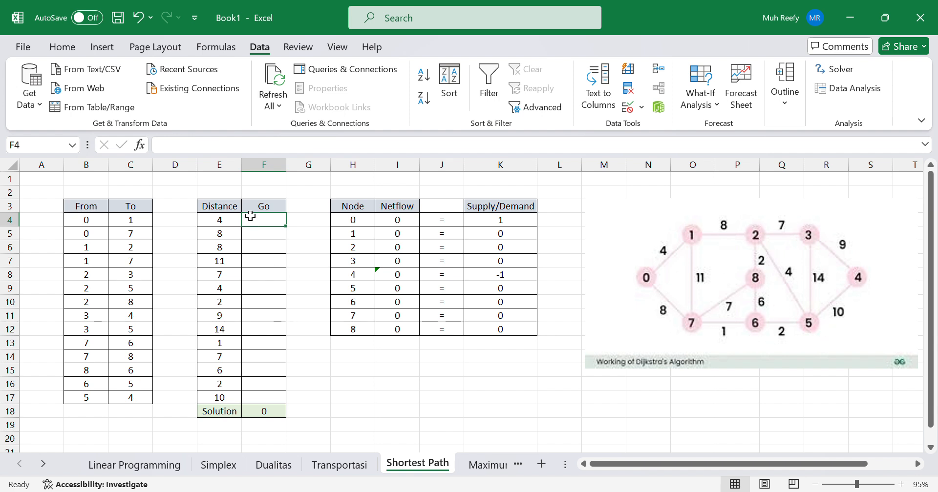
{"action": "left_click_drag", "start_coordinate": [253, 219], "coordinate": [261, 396]}
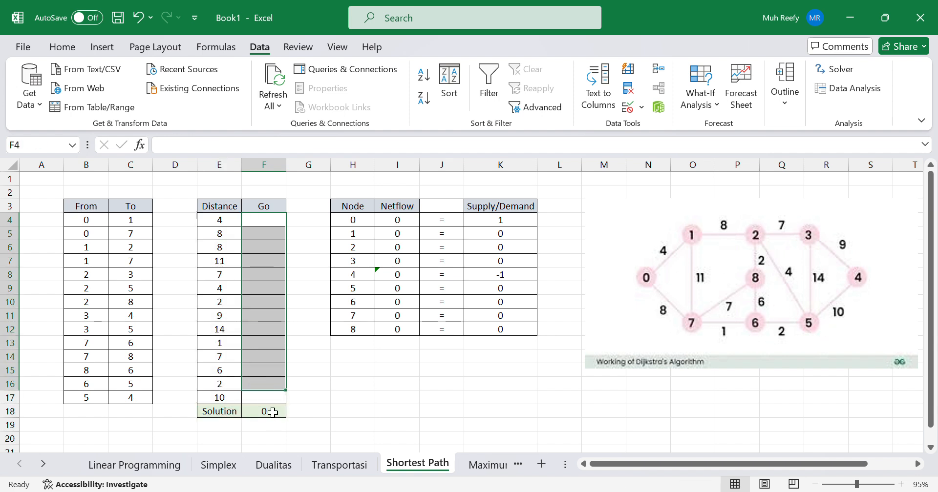
{"action": "left_click", "coordinate": [272, 412]}
{"action": "left_click", "coordinate": [333, 142]}
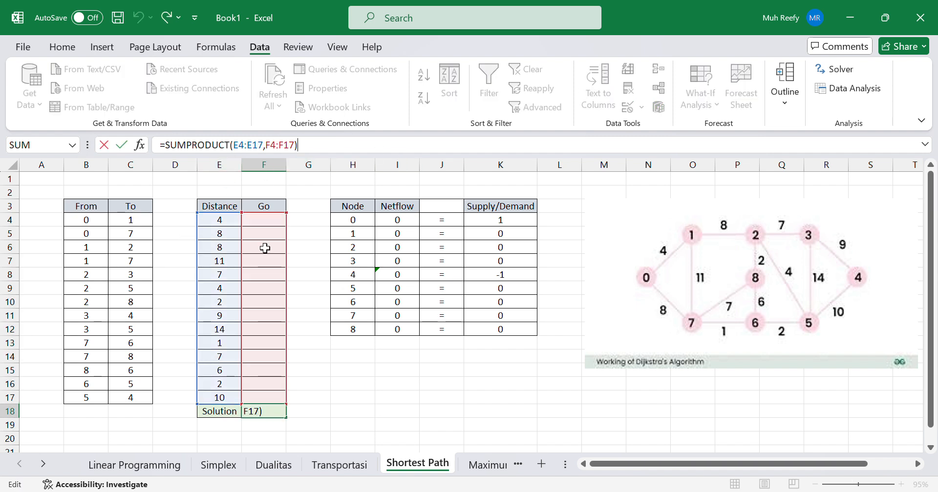
{"action": "left_click", "coordinate": [341, 397]}
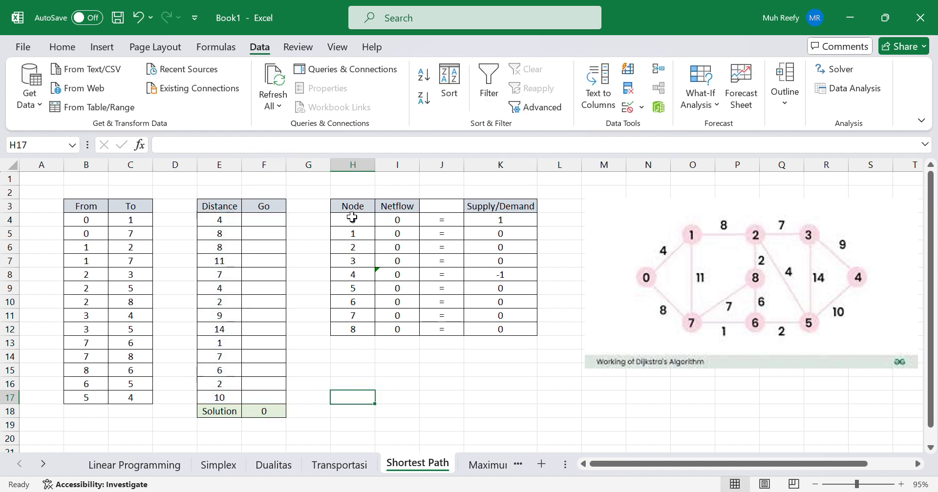
- Examine the Node, Netflow and Supply/Demand columns of the node table, starting with node 0
{"action": "left_click_drag", "start_coordinate": [347, 207], "coordinate": [382, 206]}
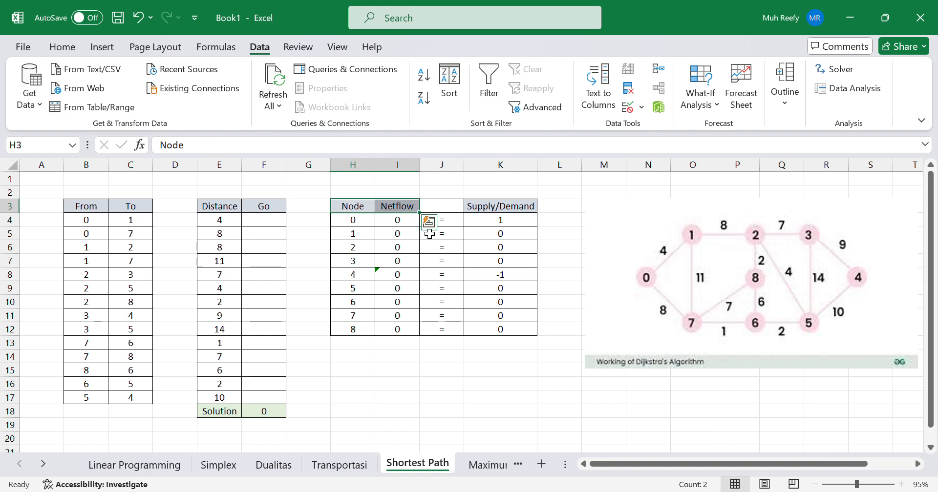
{"action": "left_click", "coordinate": [464, 232]}
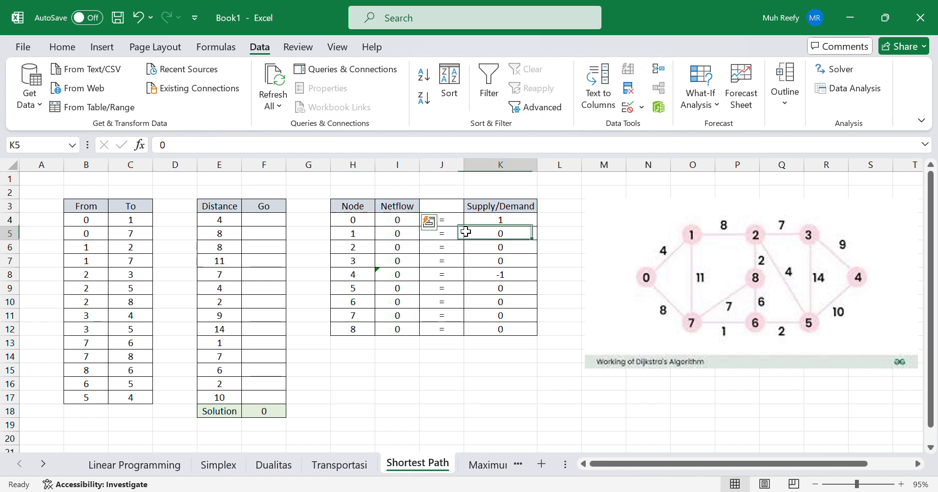
{"action": "left_click", "coordinate": [343, 221]}
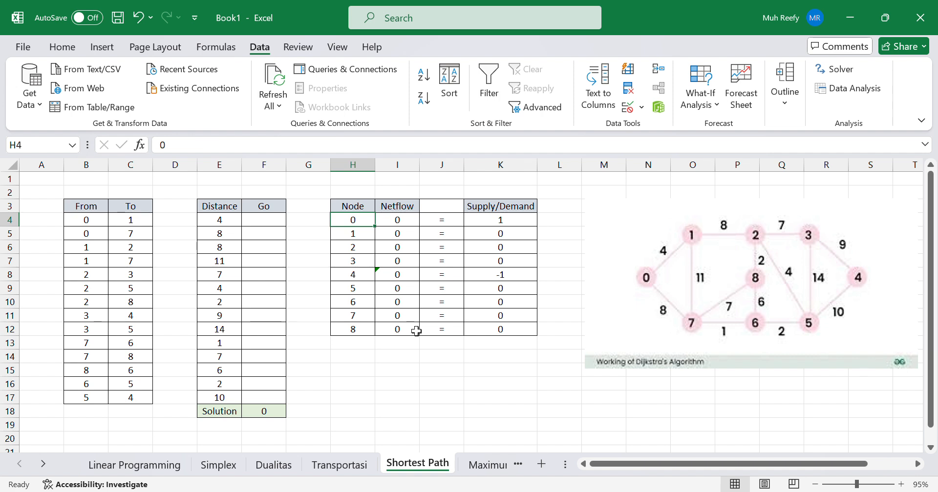
- Examine the supply/demand values of nodes 0 and 4 and the SUMIF netflow formulas in I8, I4 and I5
{"action": "left_click", "coordinate": [492, 220]}
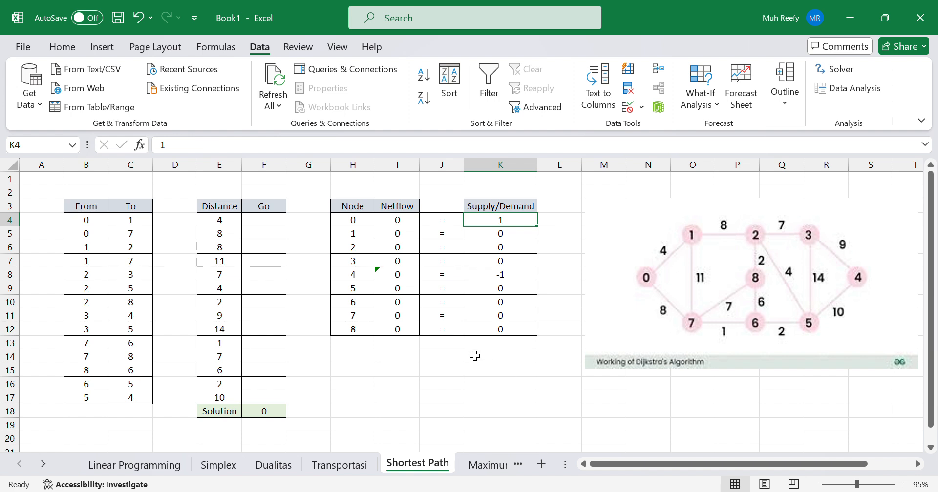
{"action": "left_click", "coordinate": [484, 275]}
{"action": "left_click", "coordinate": [396, 270]}
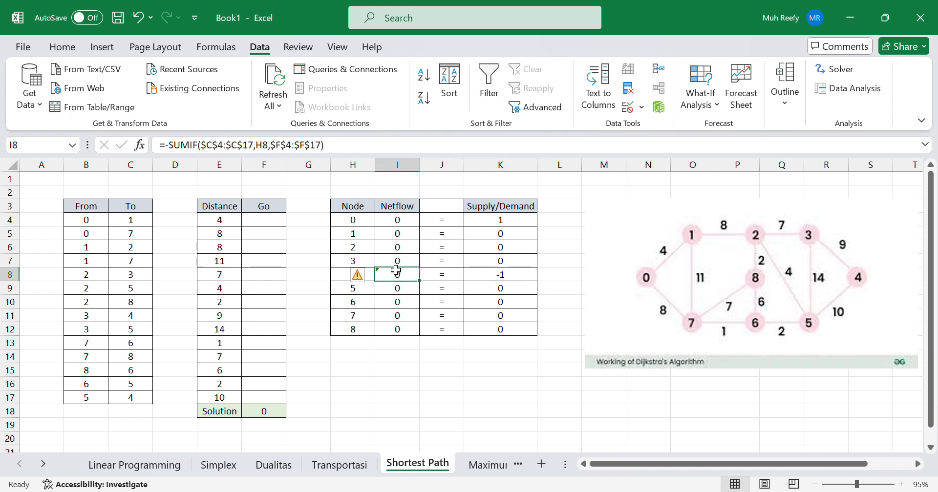
{"action": "left_click", "coordinate": [394, 355]}
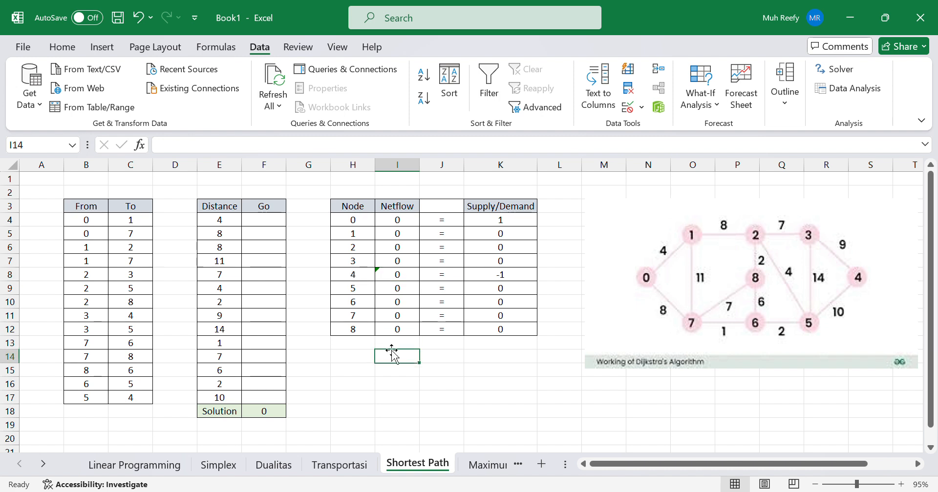
{"action": "left_click", "coordinate": [392, 223]}
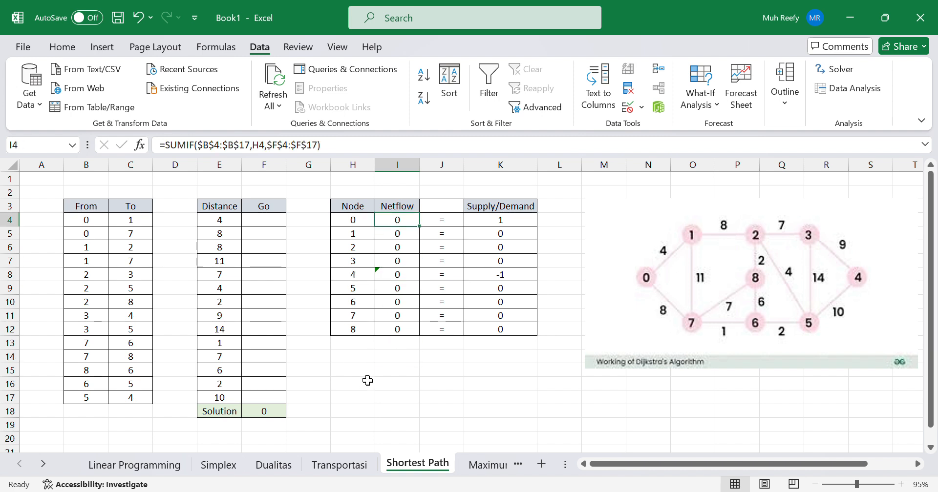
{"action": "left_click", "coordinate": [352, 141]}
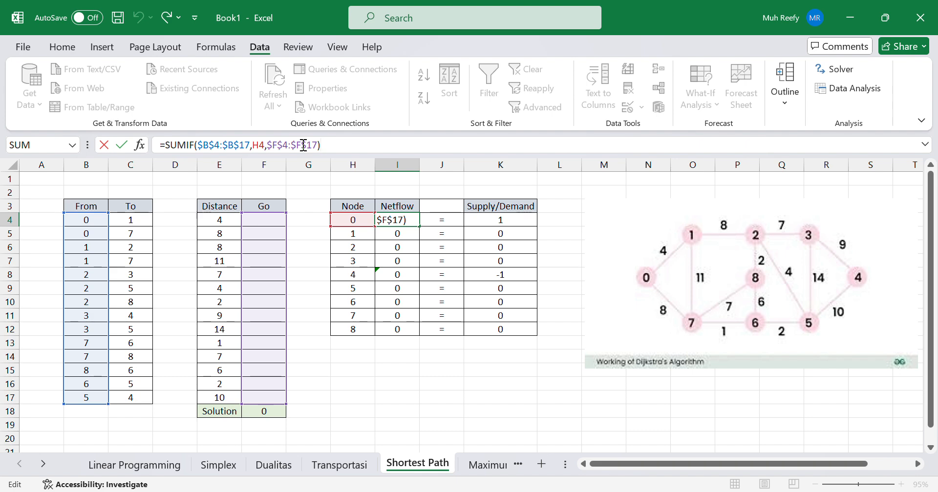
{"action": "key", "text": "Return"}
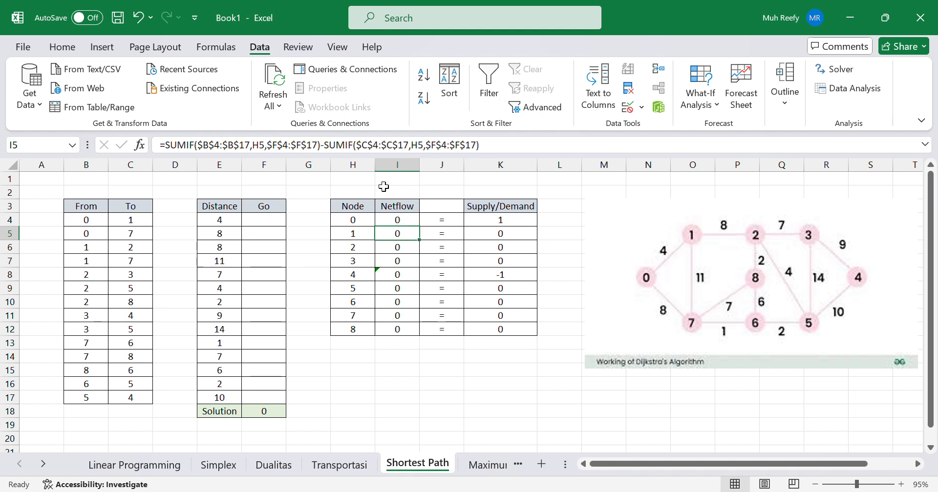
{"action": "left_click", "coordinate": [494, 143]}
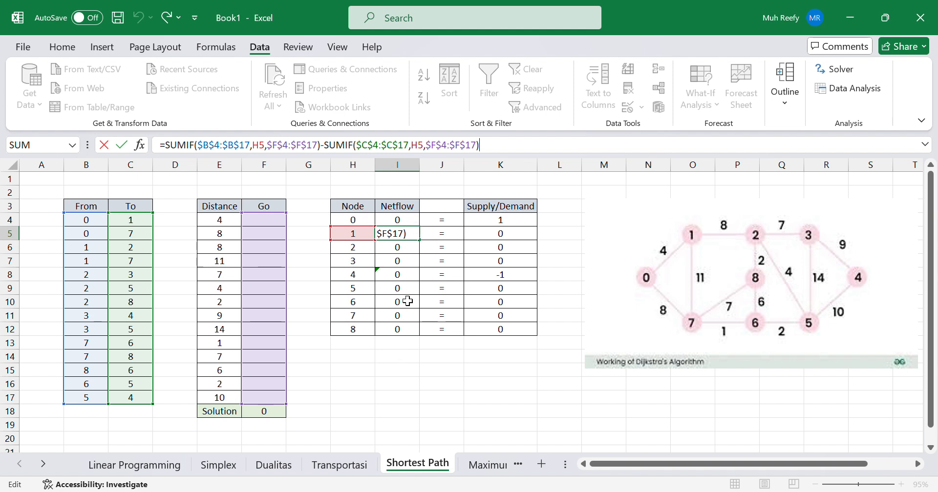
{"action": "key", "text": "Return"}
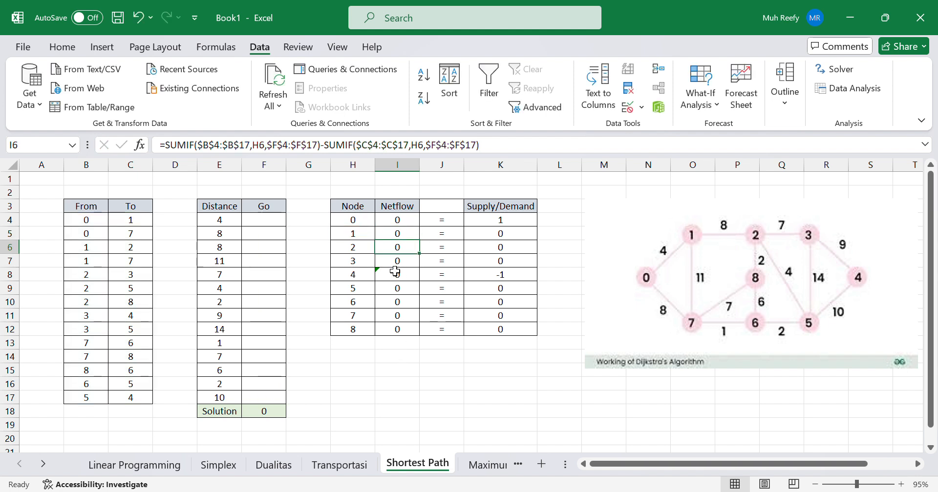
- Compare the netflow formulas in I7 and I8 for nodes 3 and 4, and check supply/demand cells K4 and K8
{"action": "left_click", "coordinate": [395, 271]}
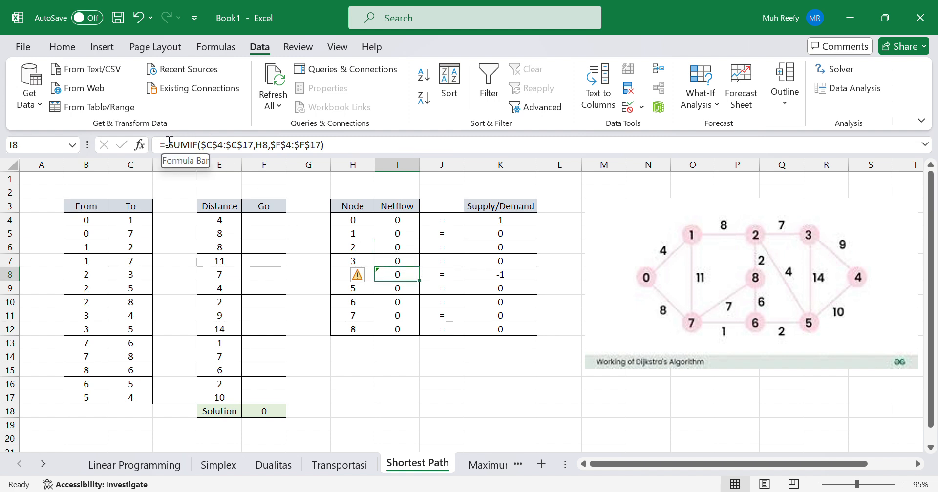
{"action": "left_click", "coordinate": [383, 259]}
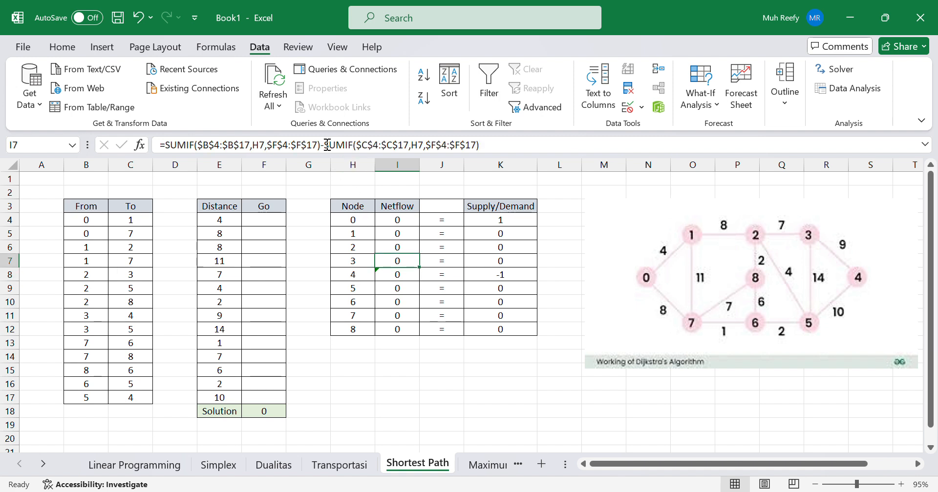
{"action": "left_click_drag", "start_coordinate": [321, 147], "coordinate": [163, 147]}
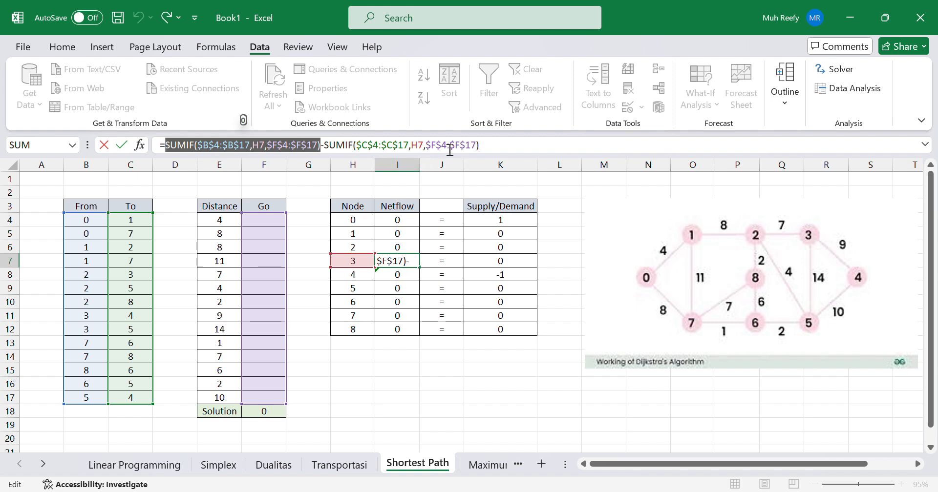
{"action": "key", "text": "BackSpace"}
{"action": "key", "text": "Return"}
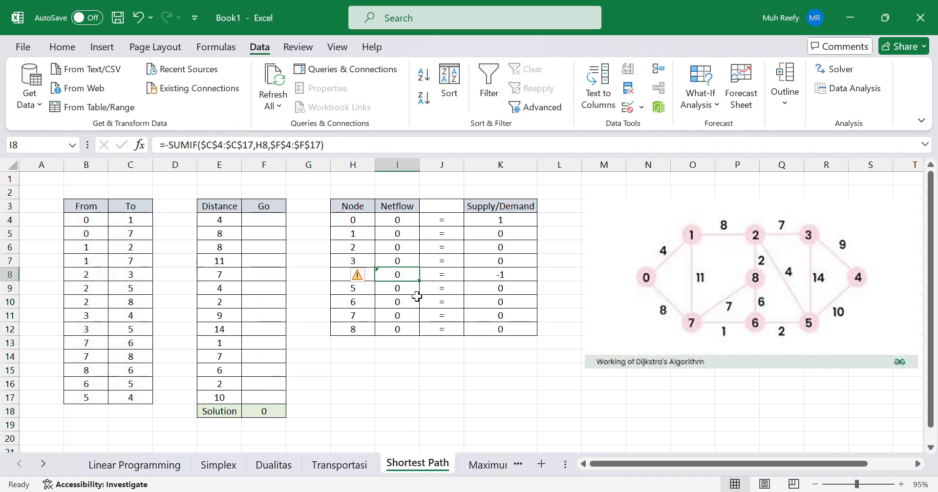
{"action": "left_click", "coordinate": [333, 146]}
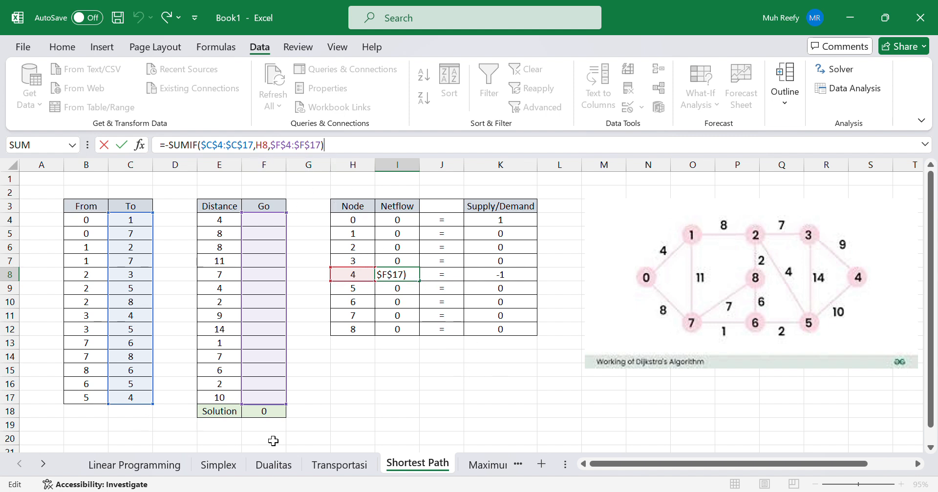
{"action": "key", "text": "Return"}
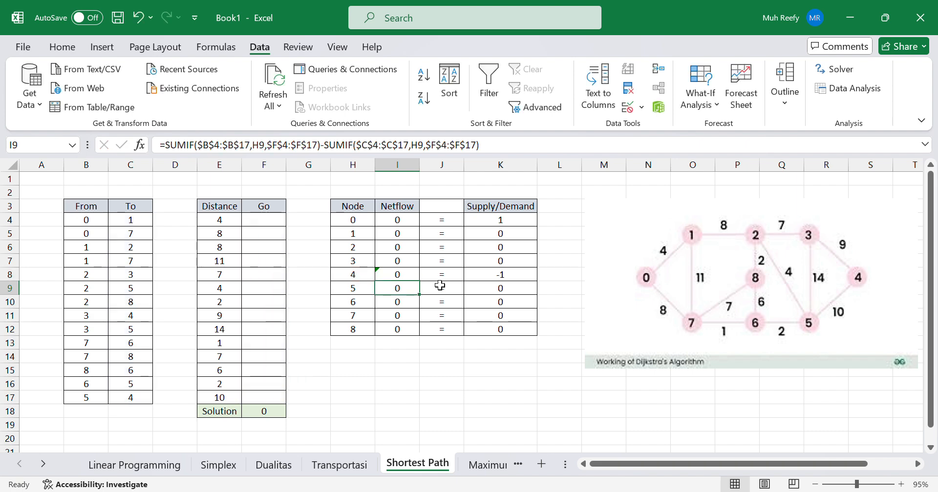
{"action": "left_click", "coordinate": [516, 222]}
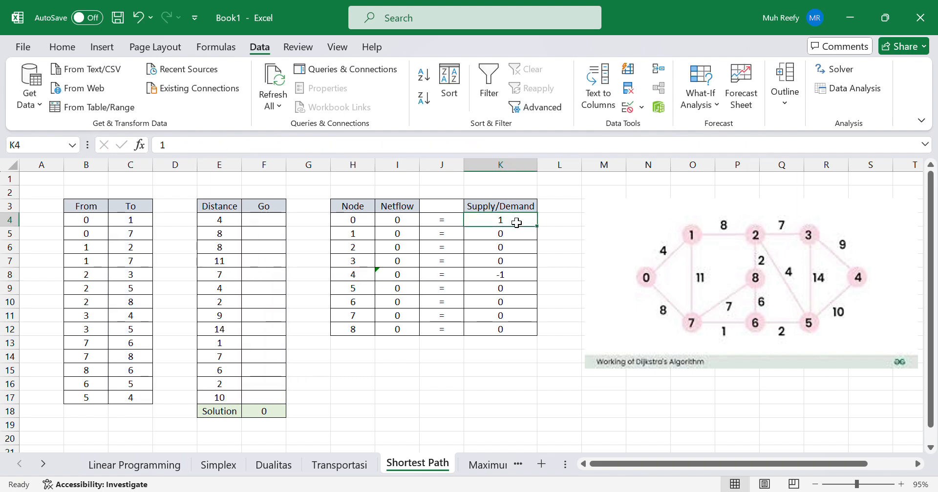
{"action": "left_click", "coordinate": [503, 275]}
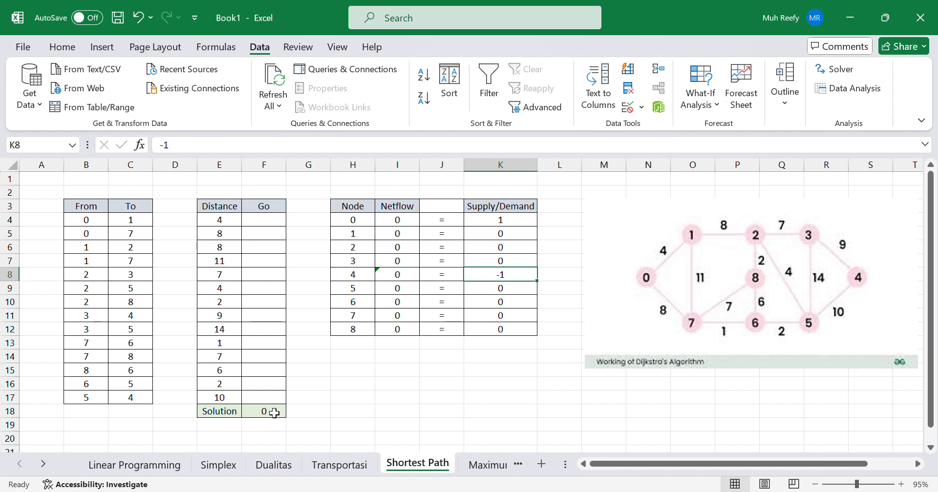
- Open Solver from the Solution cell F18 and reset all of its options and cell selections
{"action": "left_click", "coordinate": [257, 412]}
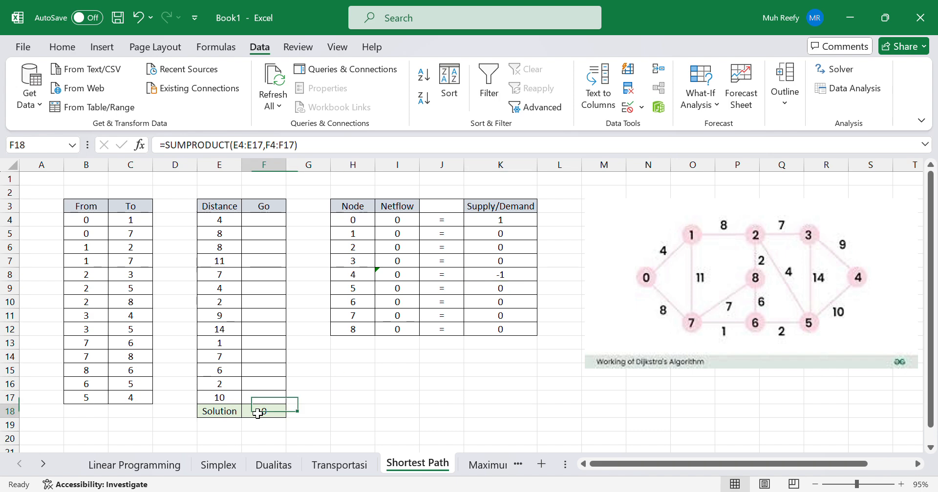
{"action": "left_click", "coordinate": [820, 66]}
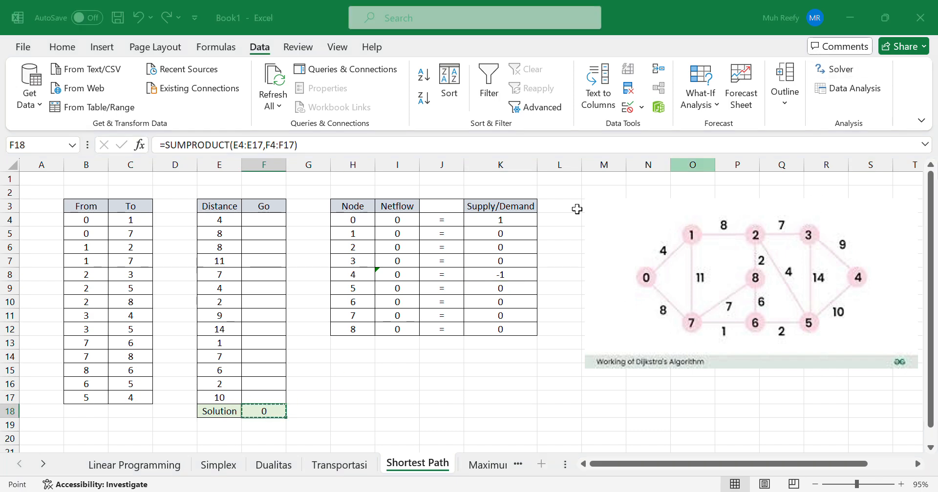
{"action": "left_click", "coordinate": [659, 255]}
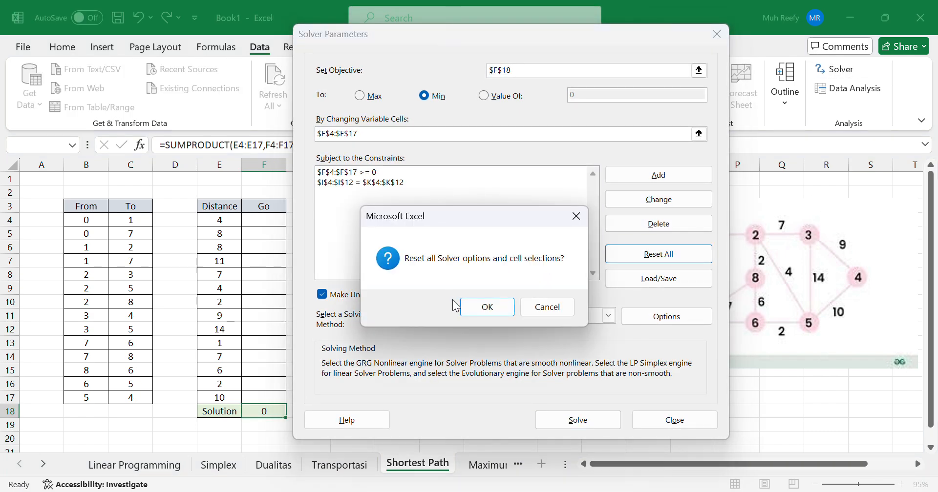
{"action": "left_click", "coordinate": [469, 306]}
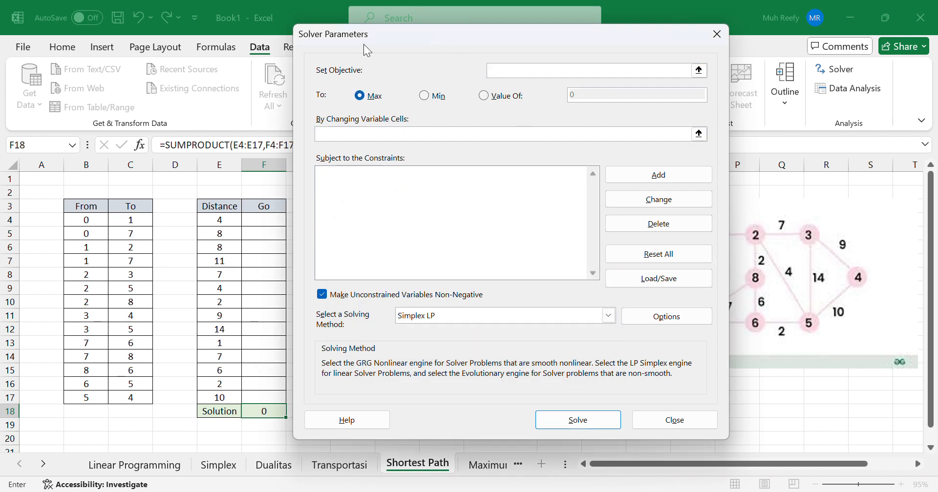
- Set Solver to minimise objective cell F18 by changing the Go cells F4:F17
{"action": "left_click", "coordinate": [260, 411]}
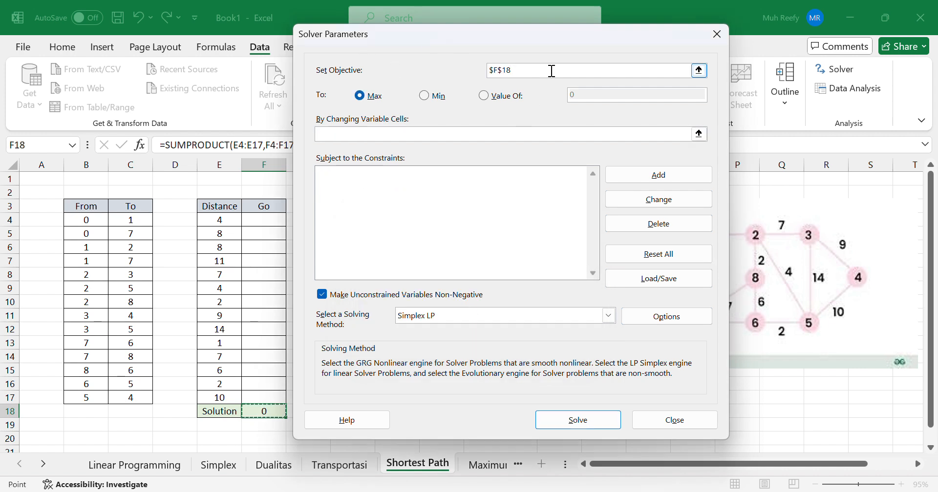
{"action": "left_click", "coordinate": [439, 98]}
{"action": "left_click", "coordinate": [361, 132]}
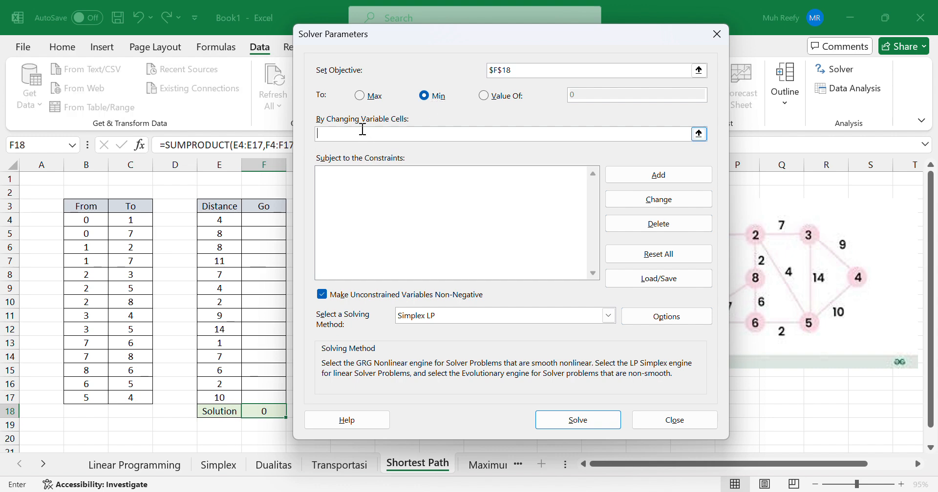
{"action": "left_click_drag", "start_coordinate": [255, 224], "coordinate": [256, 397]}
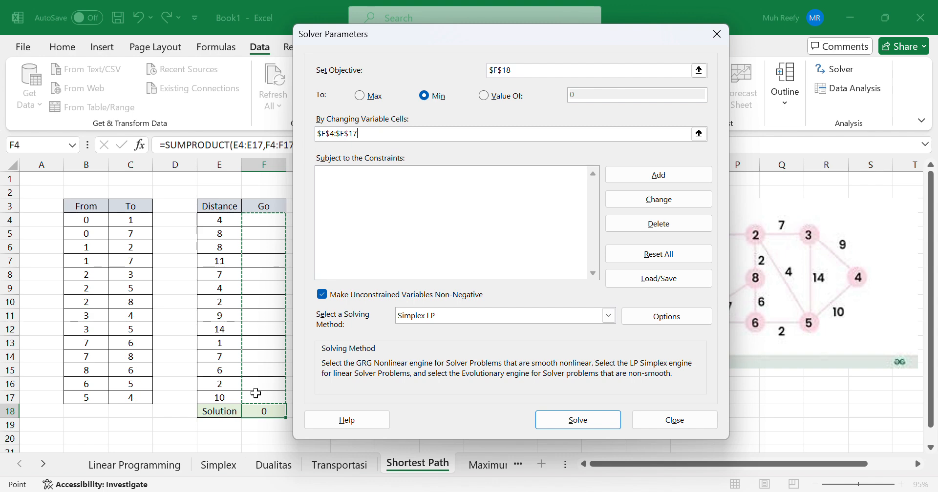
- Add a Solver constraint requiring the Netflow cells I4:I12 to equal the Supply/Demand cells K4:K12
{"action": "left_click", "coordinate": [673, 179]}
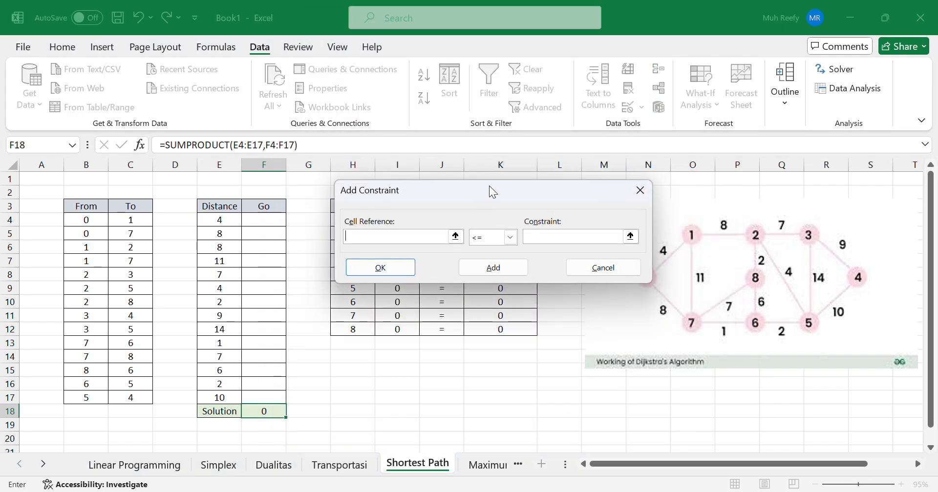
{"action": "left_click_drag", "start_coordinate": [488, 185], "coordinate": [701, 199]}
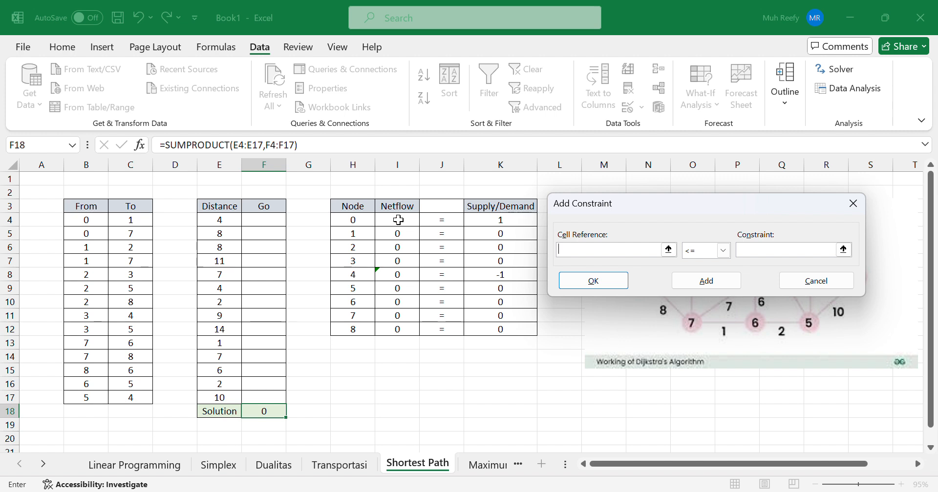
{"action": "left_click_drag", "start_coordinate": [397, 219], "coordinate": [401, 325]}
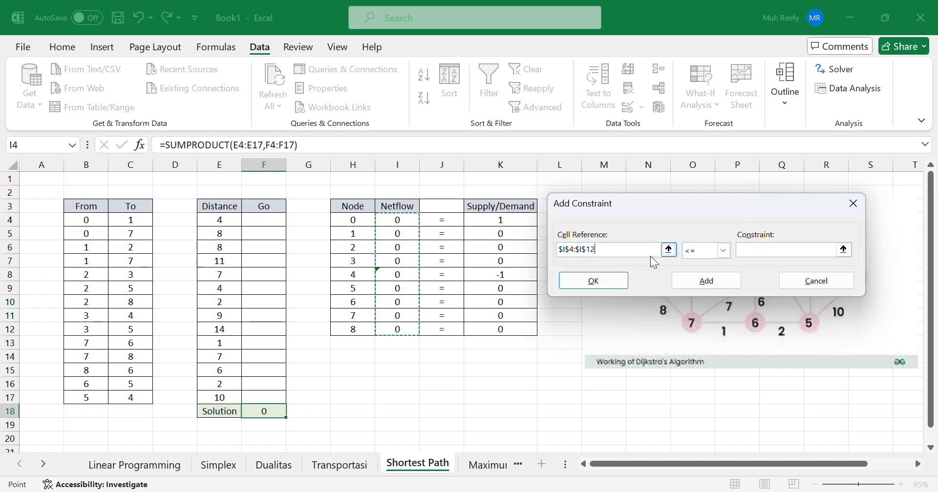
{"action": "left_click", "coordinate": [718, 253]}
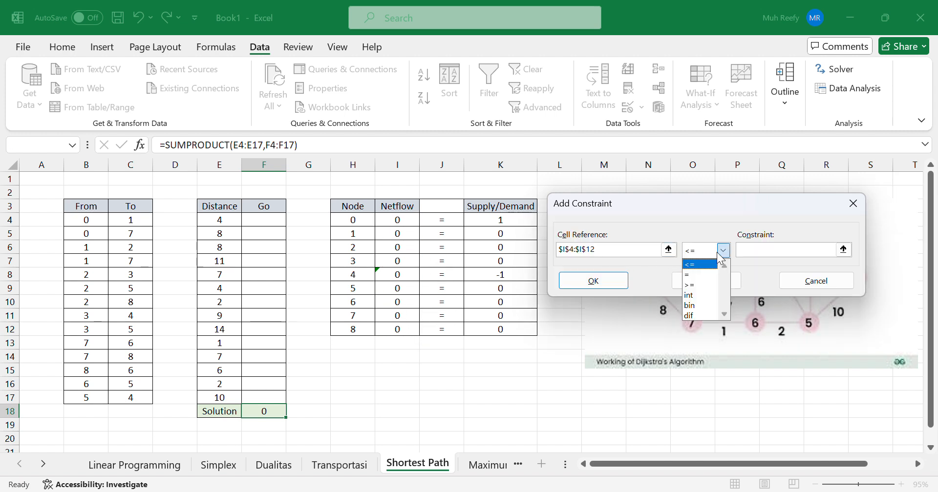
{"action": "left_click", "coordinate": [709, 276]}
{"action": "left_click_drag", "start_coordinate": [501, 218], "coordinate": [498, 331]}
{"action": "left_click", "coordinate": [713, 281]}
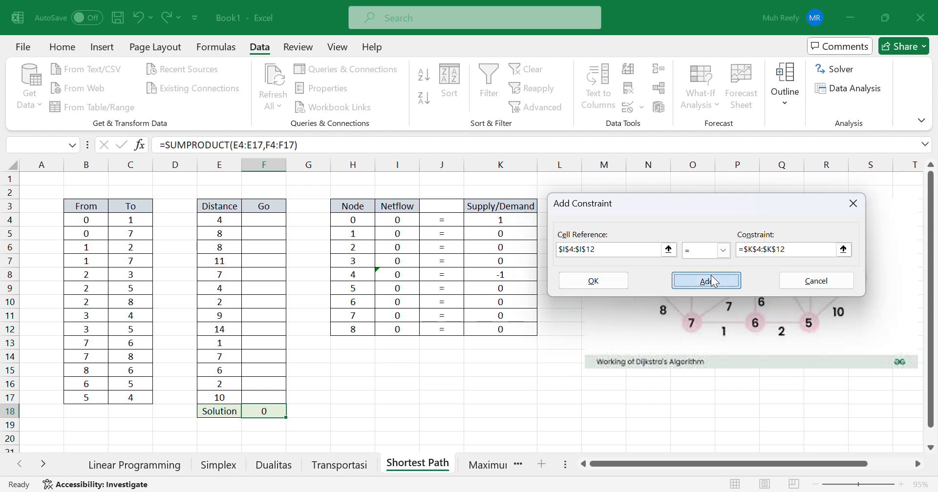
- Add a second Solver constraint making the Go cells F4:F17 >= 0 and return to the Solver parameters
{"action": "left_click_drag", "start_coordinate": [272, 222], "coordinate": [264, 396]}
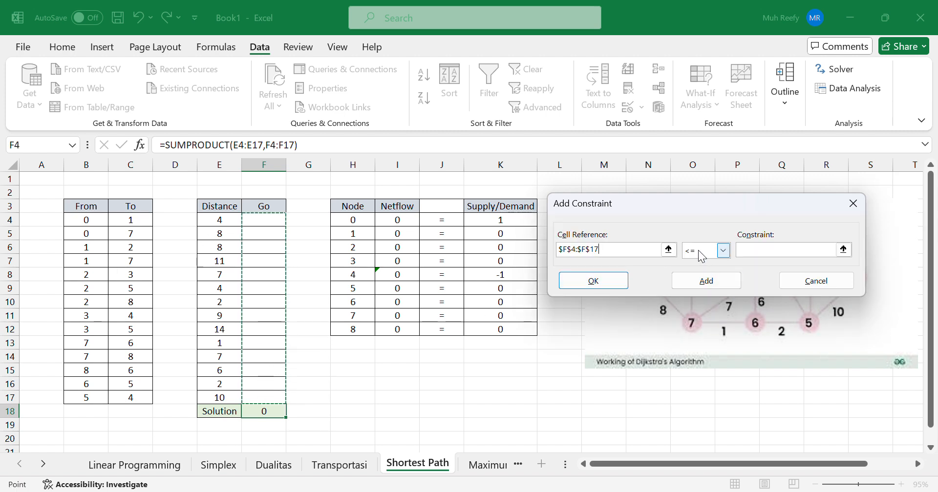
{"action": "left_click", "coordinate": [723, 250]}
{"action": "left_click", "coordinate": [690, 284]}
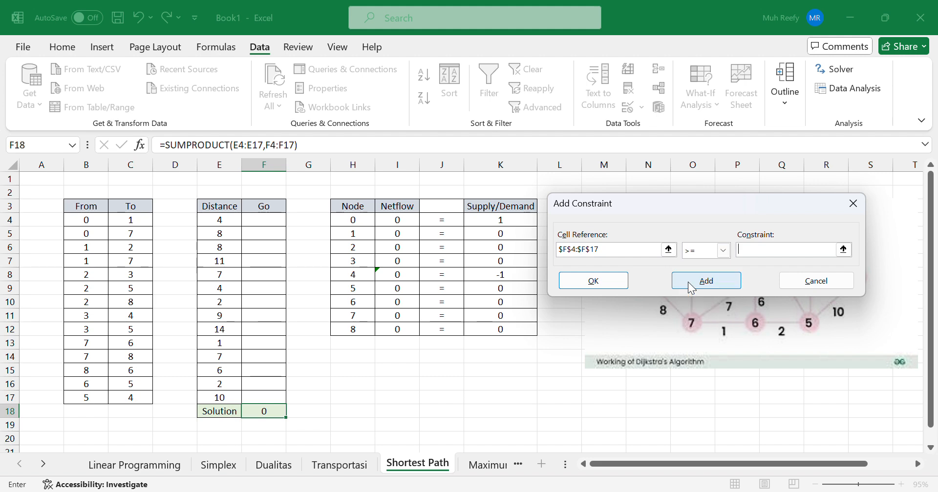
{"action": "type", "text": "0"}
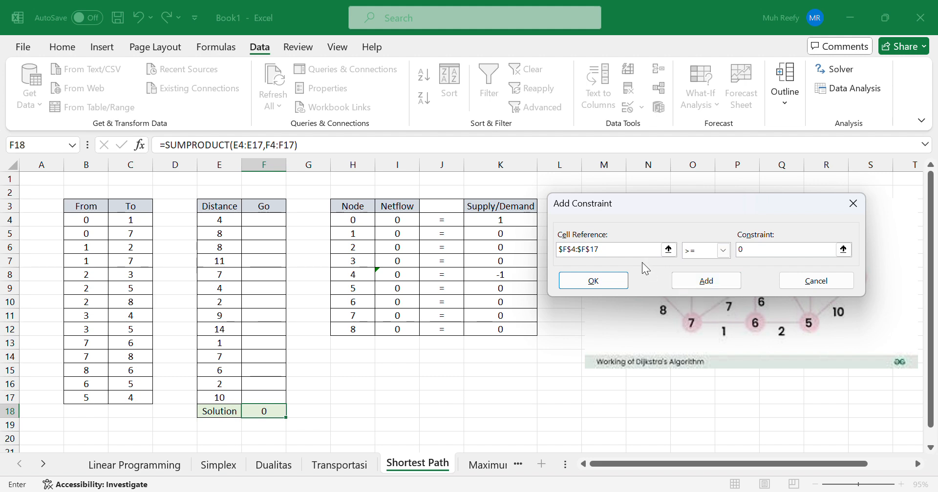
{"action": "key", "text": "Return"}
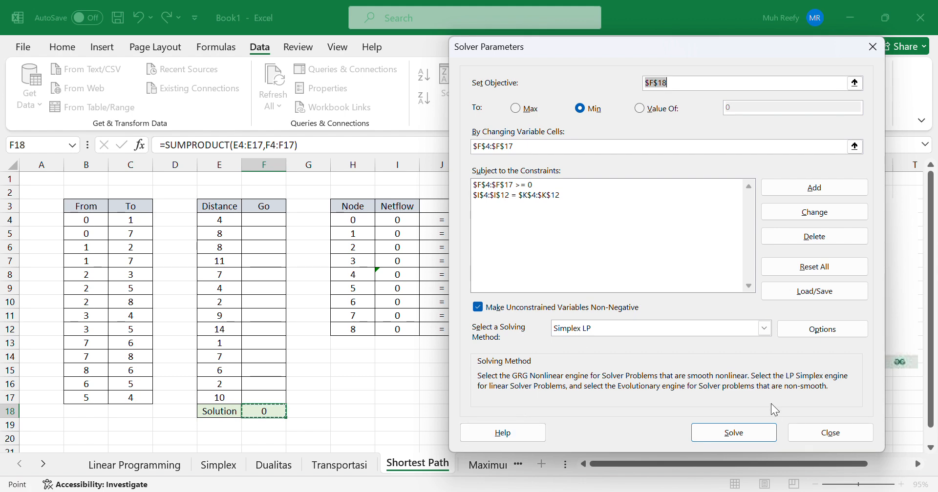
- Solve the shortest path model with the Simplex LP method and keep the Solver solution
{"action": "left_click", "coordinate": [757, 435]}
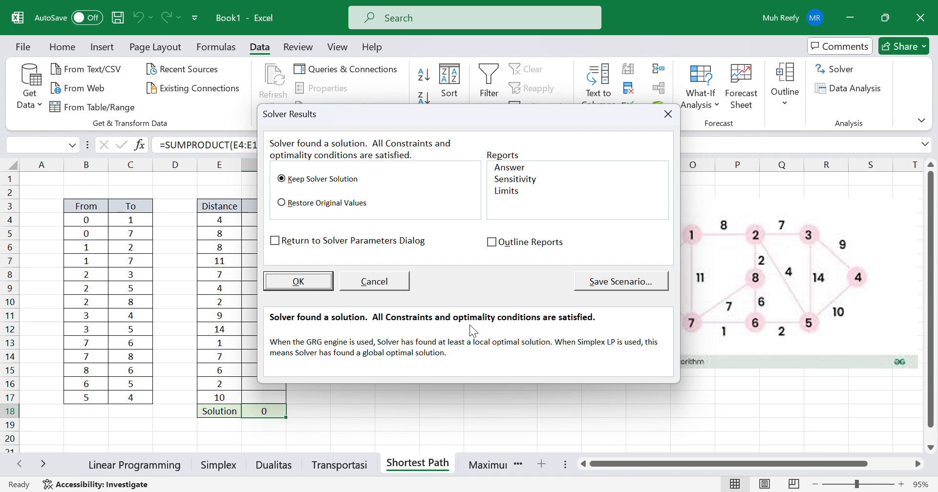
{"action": "left_click", "coordinate": [300, 276]}
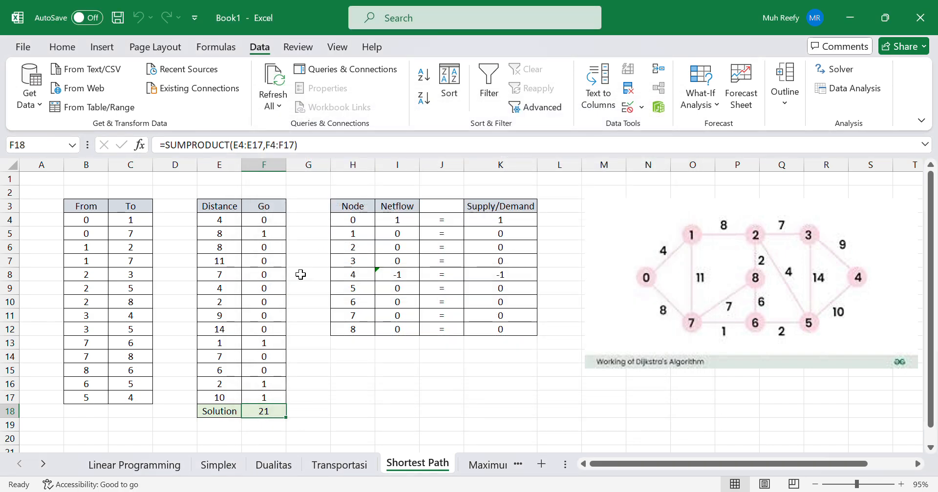
{"action": "left_click", "coordinate": [363, 368]}
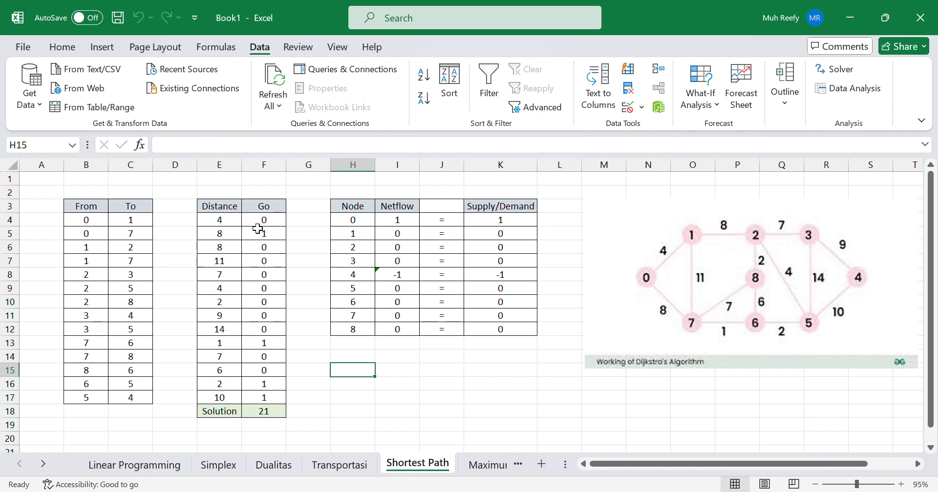
- Review the chosen routes in the Go column and the total distance formula in F18
{"action": "left_click_drag", "start_coordinate": [258, 229], "coordinate": [259, 218]}
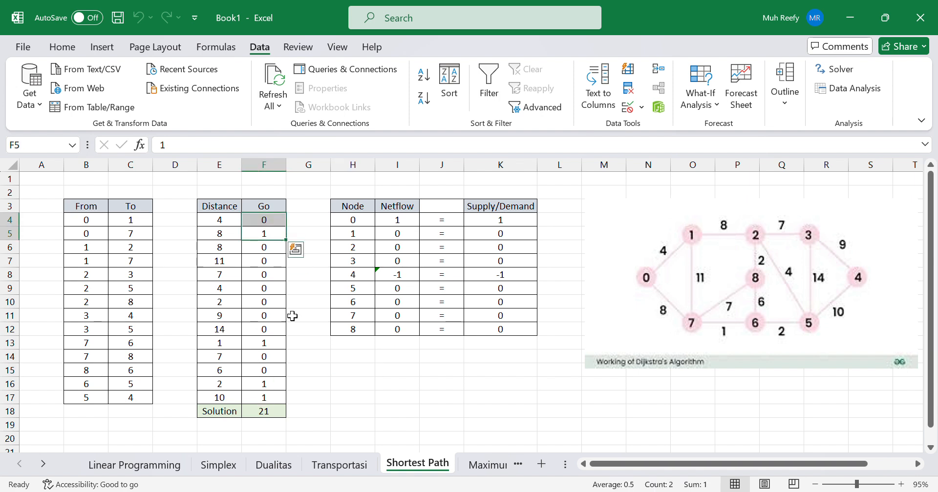
{"action": "left_click", "coordinate": [292, 316]}
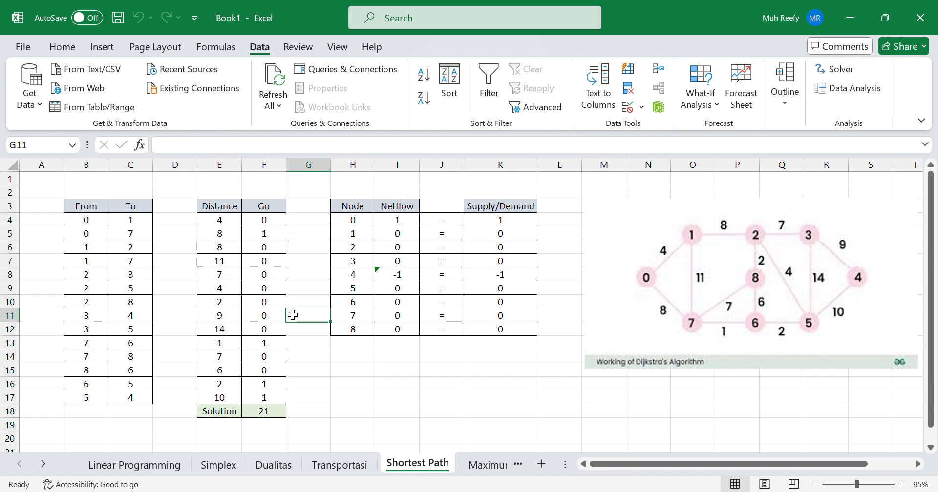
{"action": "left_click", "coordinate": [249, 238]}
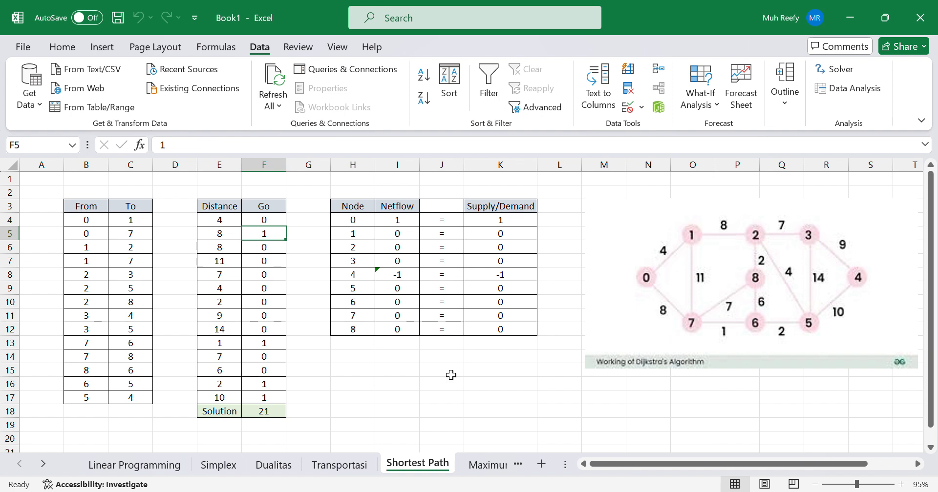
{"action": "left_click", "coordinate": [271, 413]}
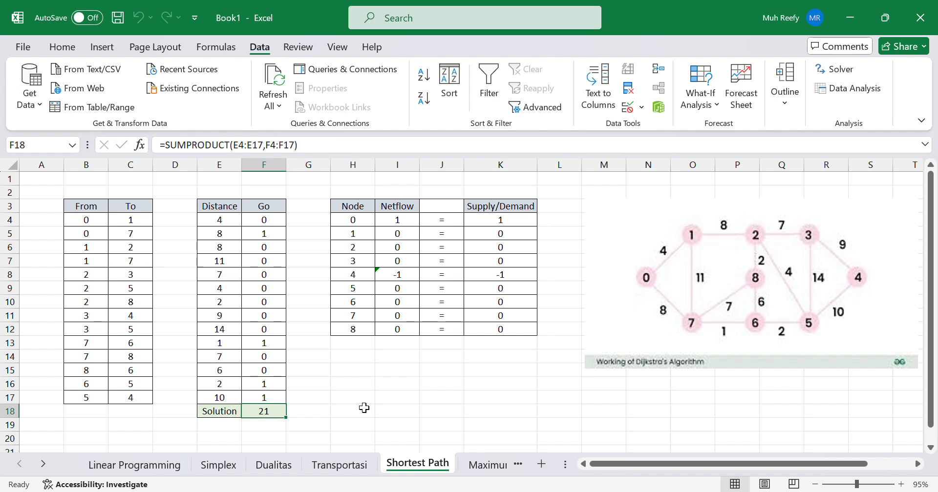
- Open the Maximum Flow sheet and move the network diagram slightly lower beside the tables
{"action": "left_click", "coordinate": [494, 470]}
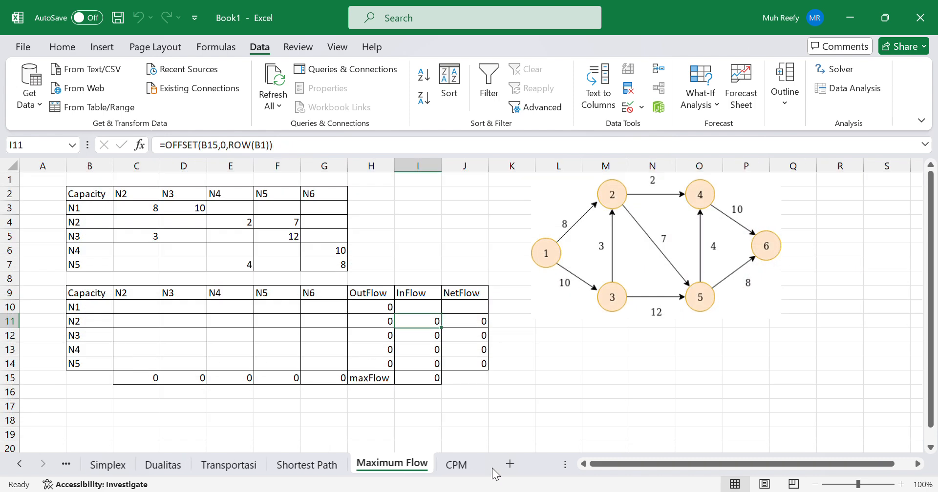
{"action": "left_click", "coordinate": [314, 435]}
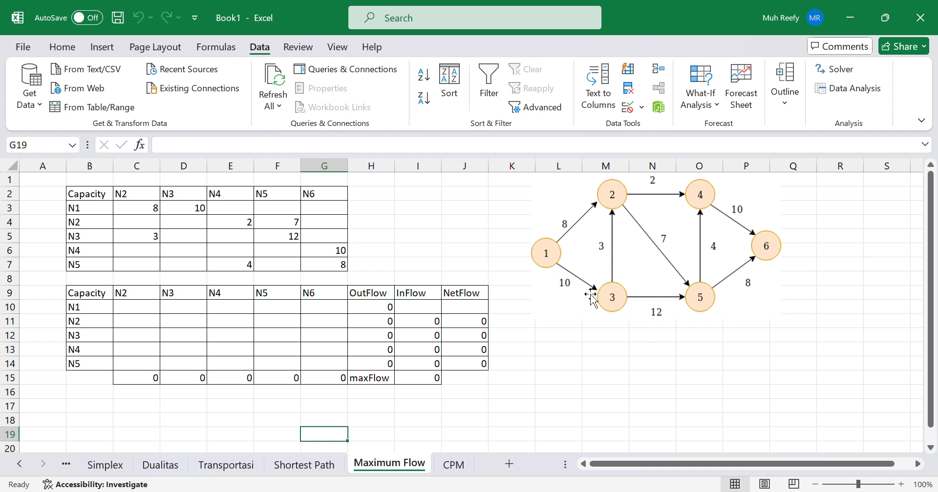
{"action": "left_click", "coordinate": [550, 253]}
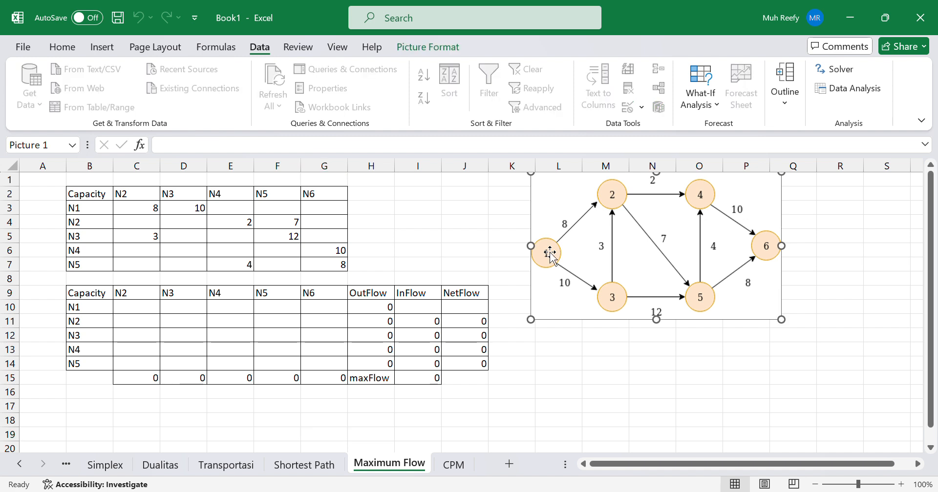
{"action": "left_click_drag", "start_coordinate": [650, 254], "coordinate": [643, 281]}
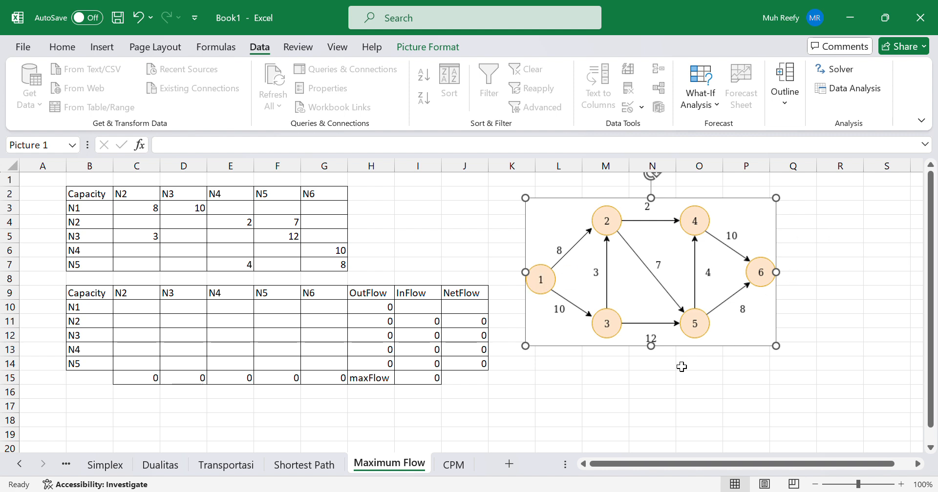
{"action": "left_click", "coordinate": [549, 389]}
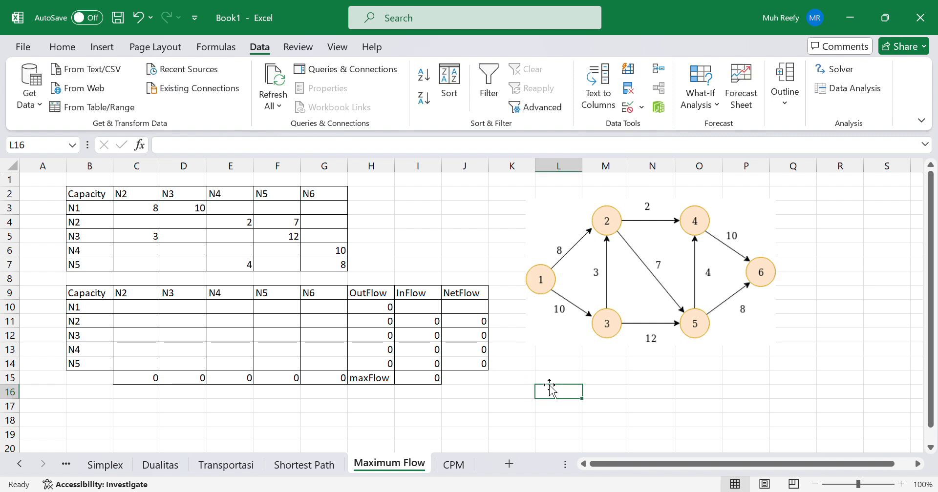
- Examine the capacity table B2:G7 against the network diagram, including origin rows N1 to N5 and destination headers N2 to N6
{"action": "left_click", "coordinate": [617, 292]}
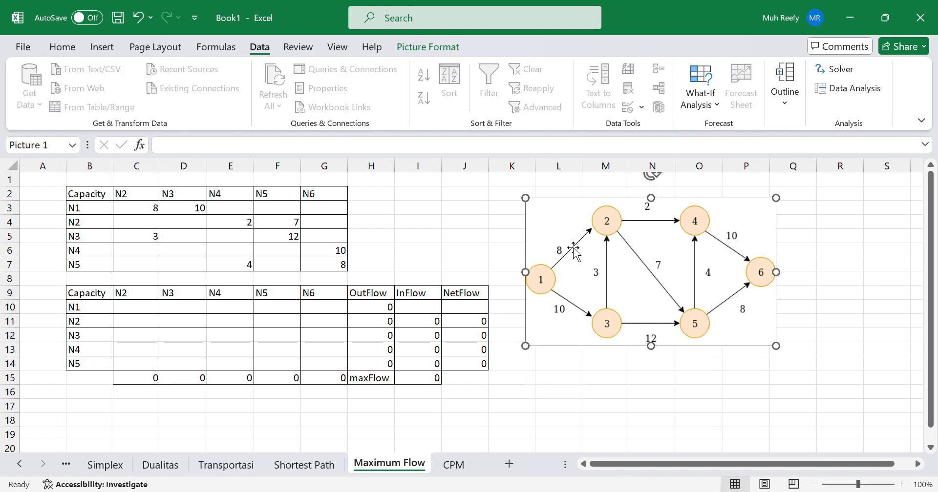
{"action": "left_click_drag", "start_coordinate": [91, 195], "coordinate": [331, 261]}
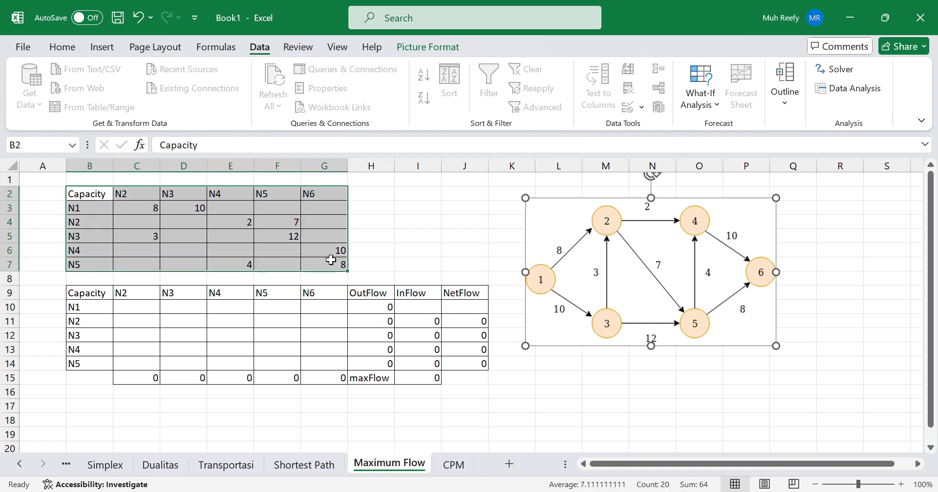
{"action": "left_click", "coordinate": [418, 219]}
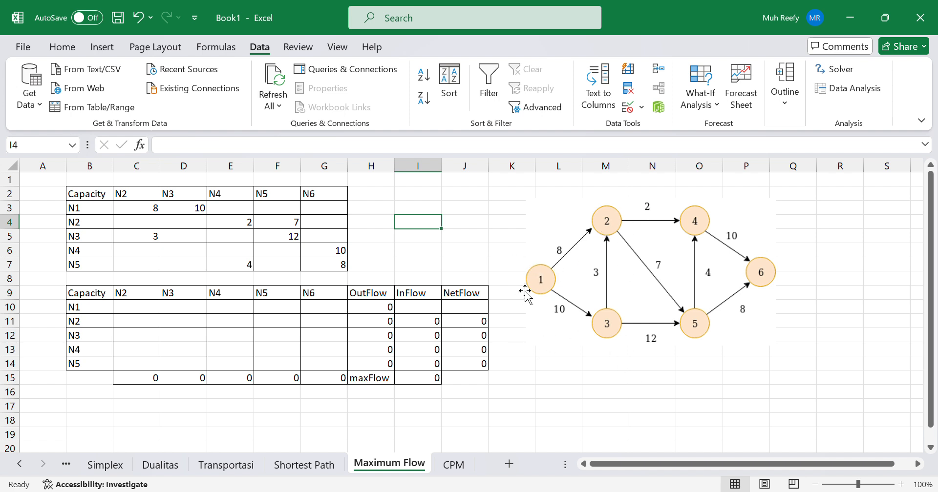
{"action": "left_click_drag", "start_coordinate": [103, 203], "coordinate": [111, 269]}
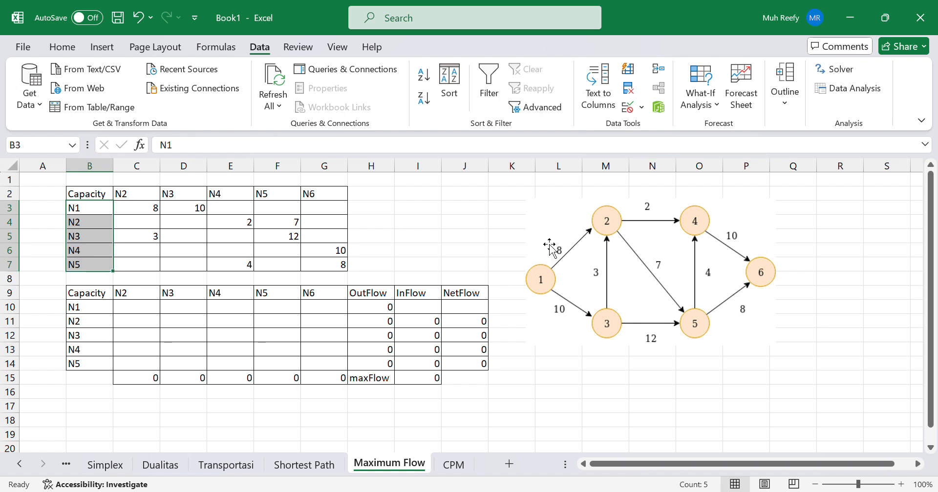
{"action": "left_click", "coordinate": [454, 239]}
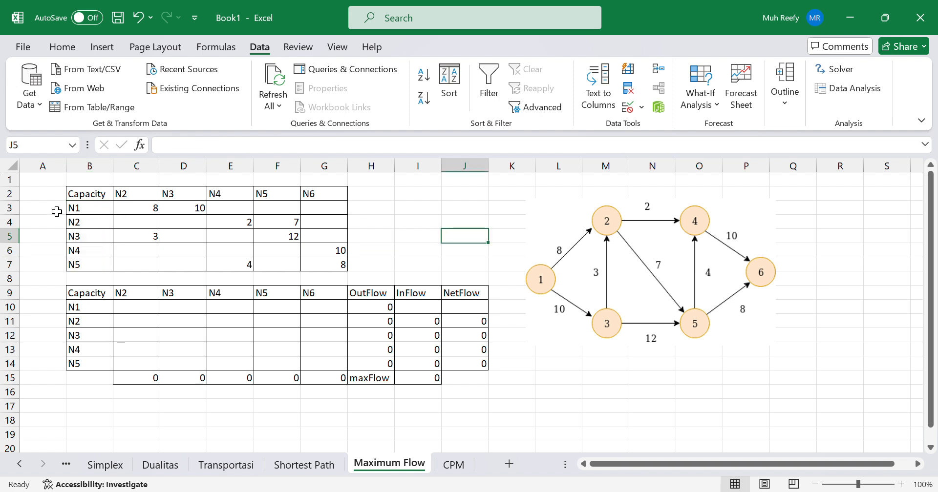
{"action": "left_click", "coordinate": [56, 210]}
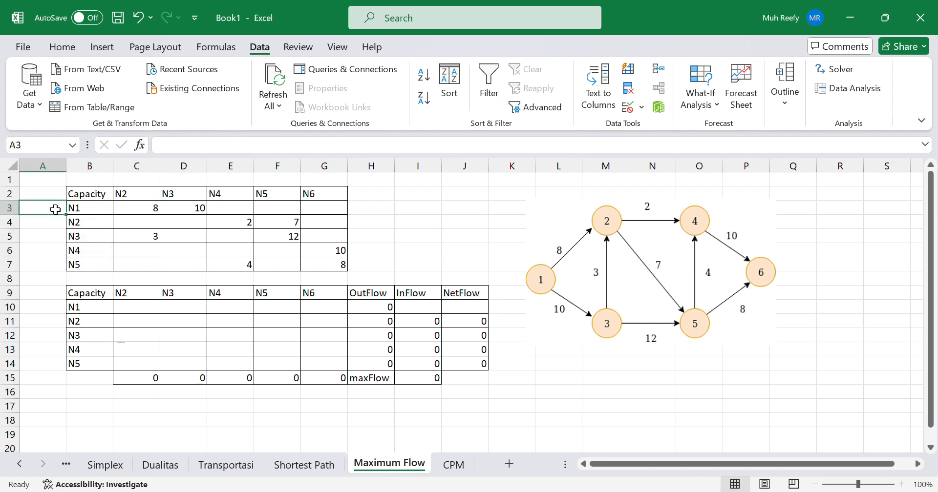
{"action": "left_click_drag", "start_coordinate": [83, 207], "coordinate": [103, 265]}
{"action": "left_click_drag", "start_coordinate": [152, 194], "coordinate": [315, 192]}
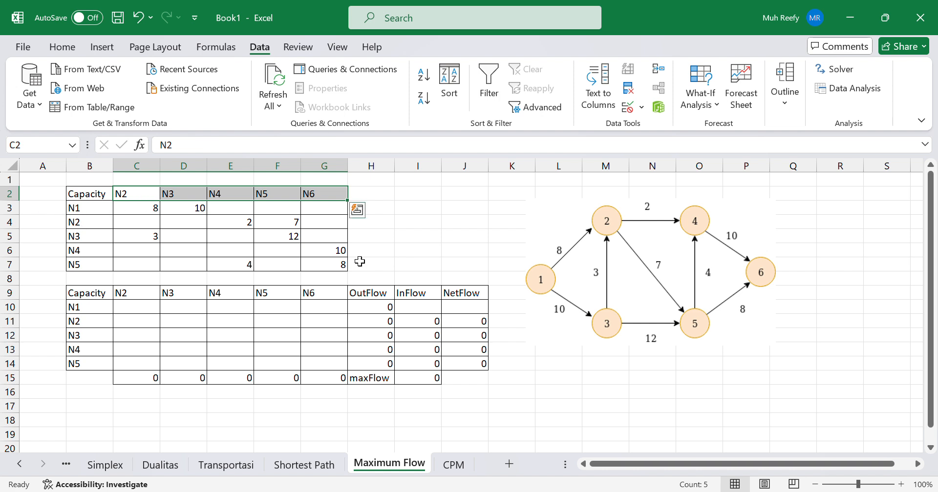
{"action": "left_click", "coordinate": [448, 267]}
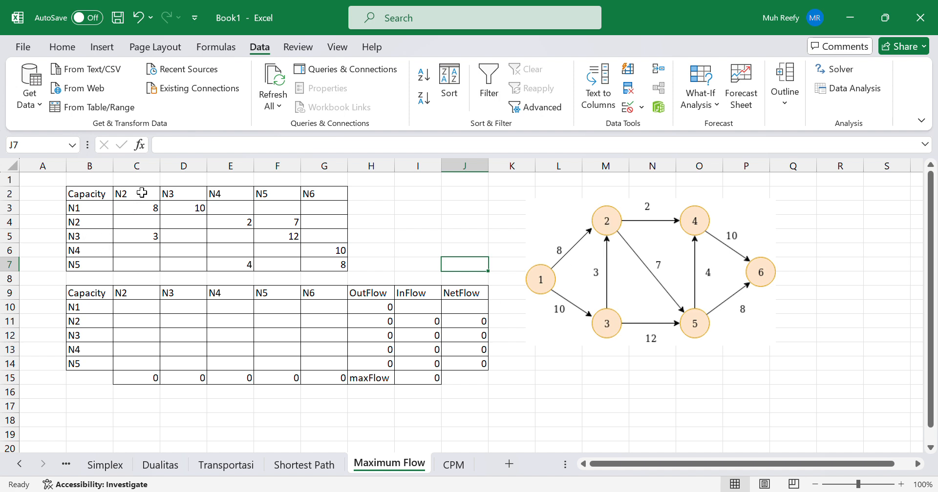
- Compare the arc capacities in C5, E4, F4, G6 and E7 with the matching arrows in the network diagram
{"action": "left_click", "coordinate": [153, 238]}
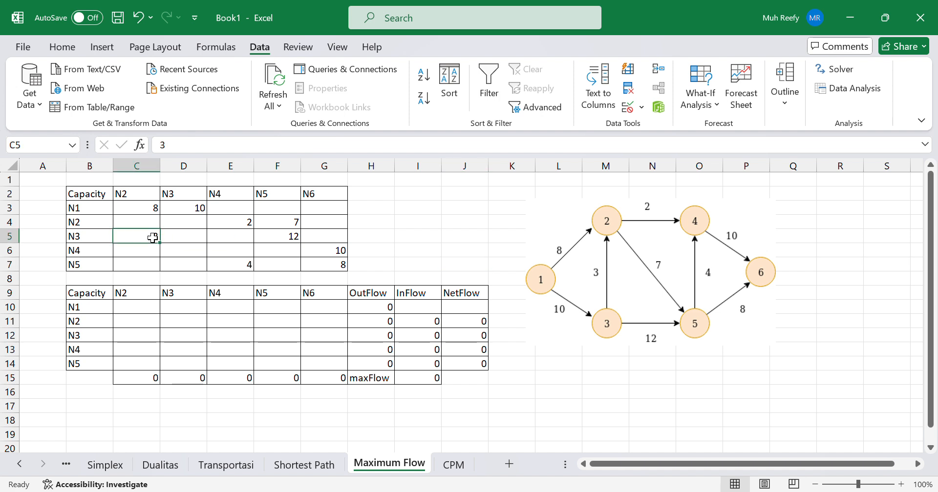
{"action": "left_click", "coordinate": [578, 274]}
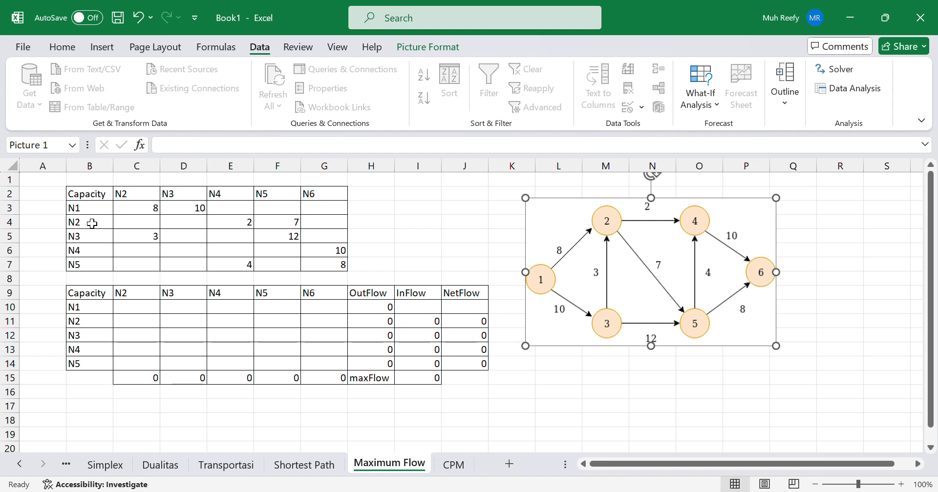
{"action": "left_click", "coordinate": [242, 221]}
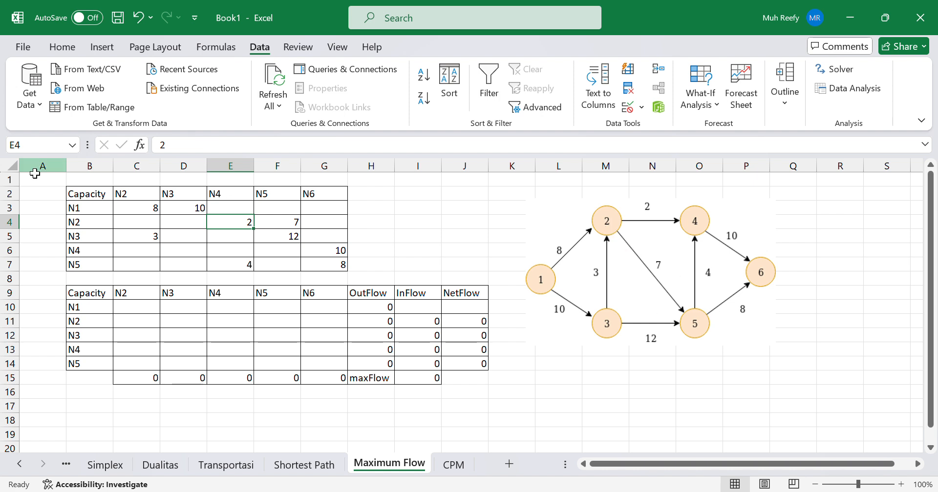
{"action": "left_click", "coordinate": [298, 221]}
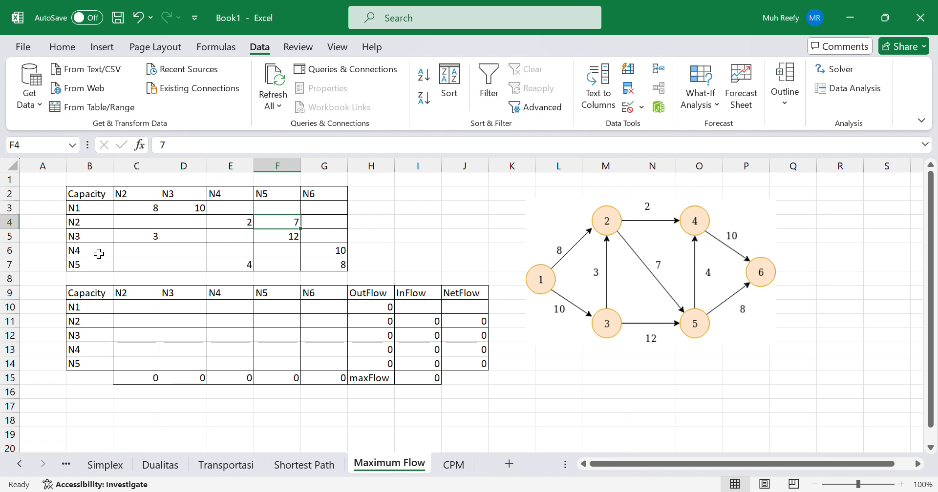
{"action": "left_click", "coordinate": [344, 252]}
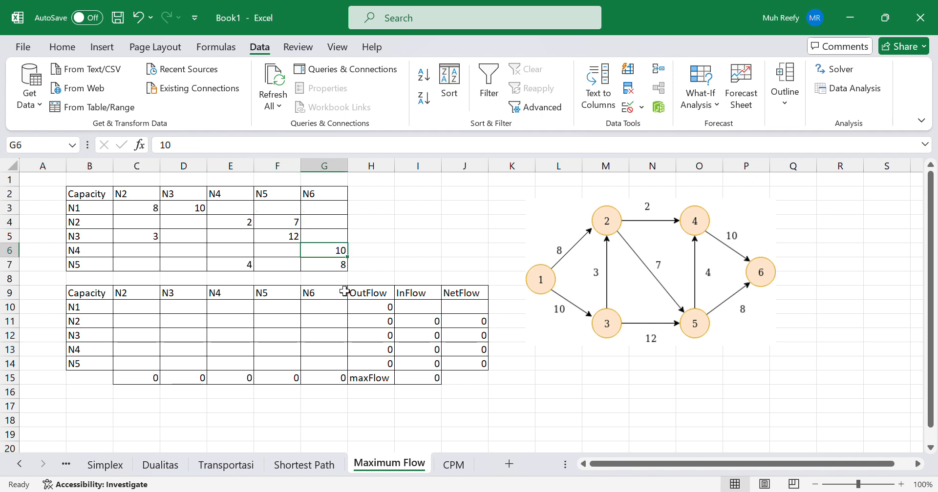
{"action": "left_click", "coordinate": [702, 322]}
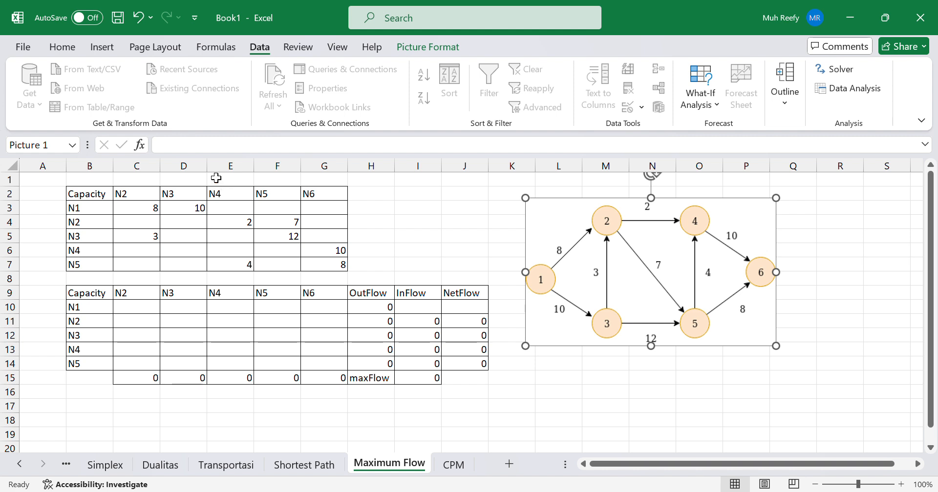
{"action": "left_click", "coordinate": [238, 271]}
- Reposition the network diagram slightly higher beside the tables and check the N5 to N6 capacity in G7
{"action": "left_click_drag", "start_coordinate": [774, 341], "coordinate": [773, 317]}
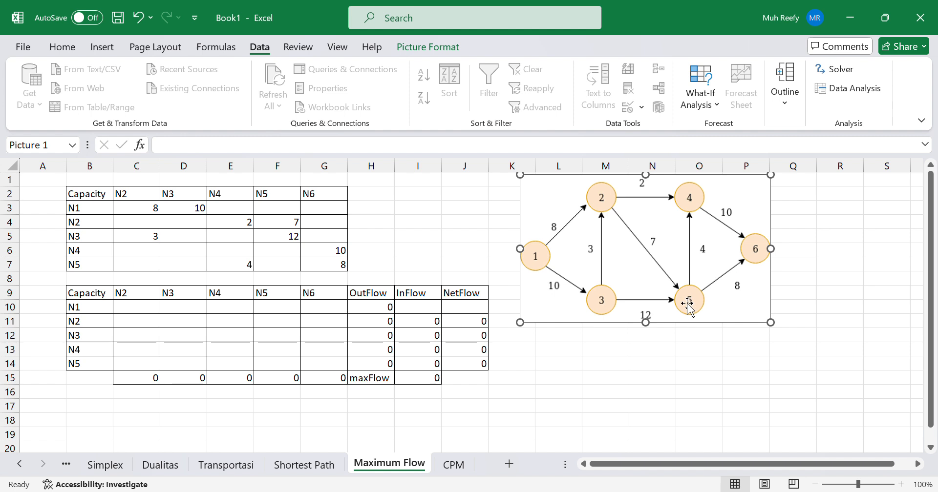
{"action": "left_click_drag", "start_coordinate": [690, 257], "coordinate": [690, 273]}
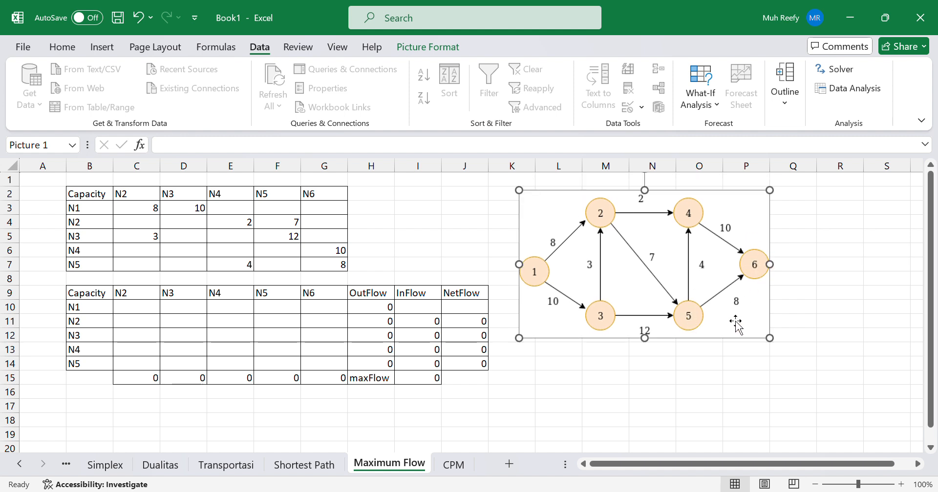
{"action": "left_click", "coordinate": [338, 269]}
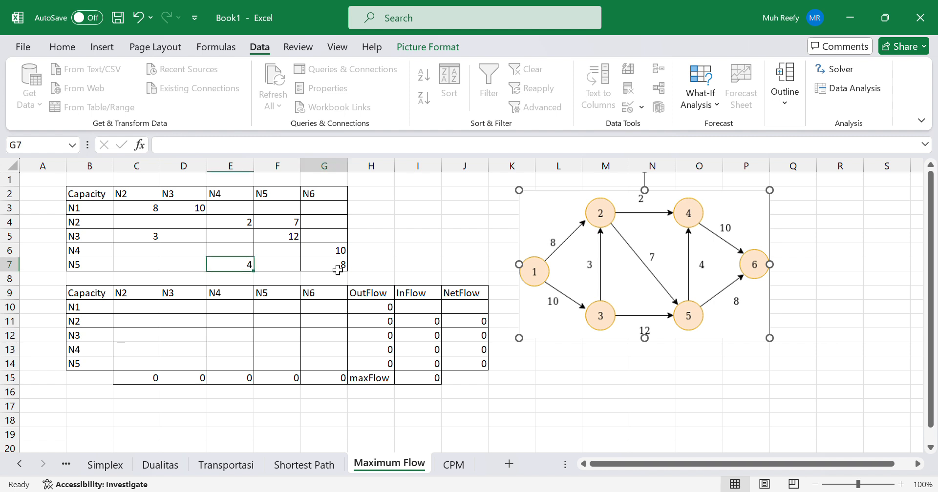
{"action": "left_click", "coordinate": [482, 275]}
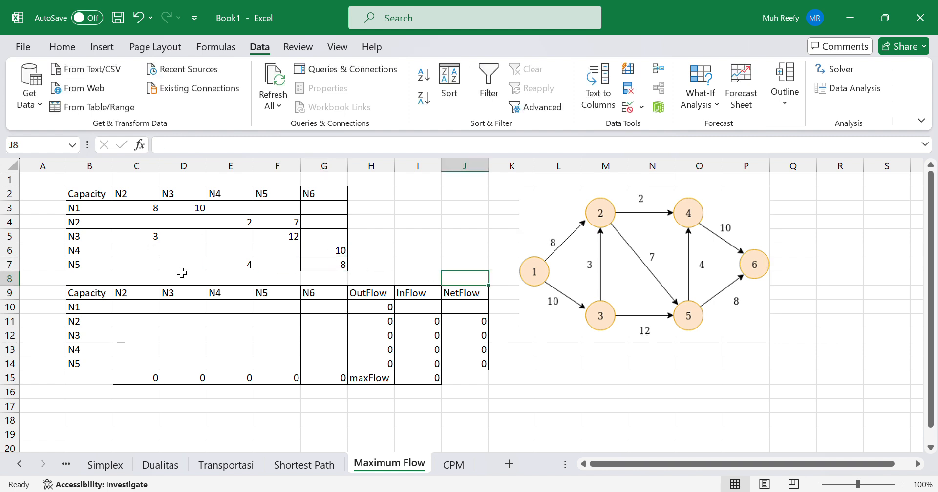
- Examine the destination totals in C15:G15 and the maxFlow formula in I15
{"action": "left_click", "coordinate": [459, 409]}
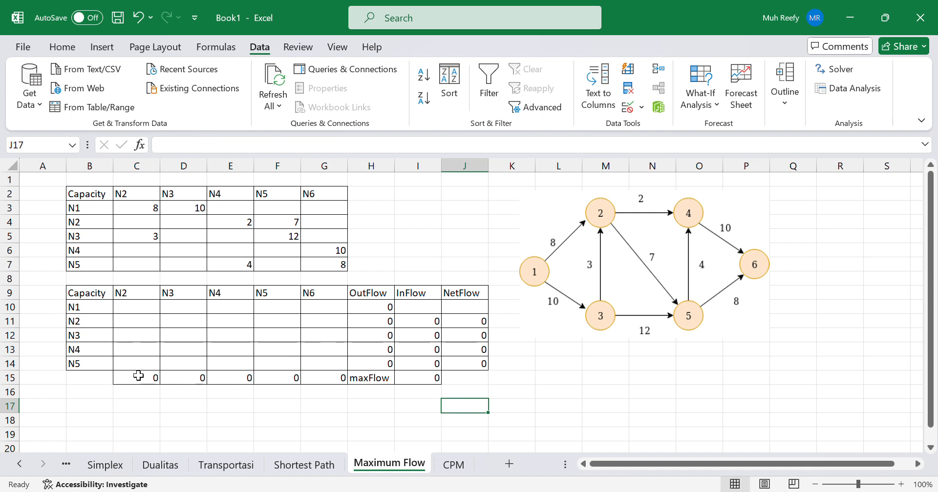
{"action": "left_click_drag", "start_coordinate": [138, 376], "coordinate": [306, 379]}
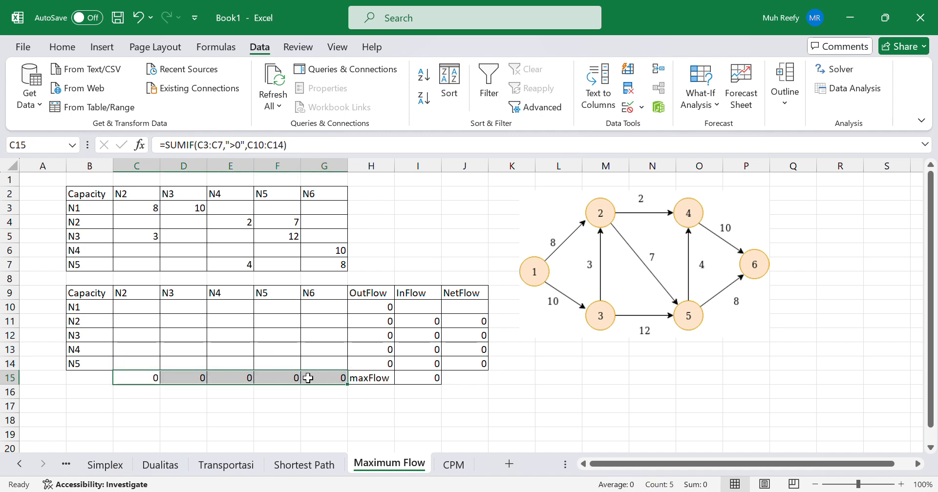
{"action": "left_click", "coordinate": [416, 419]}
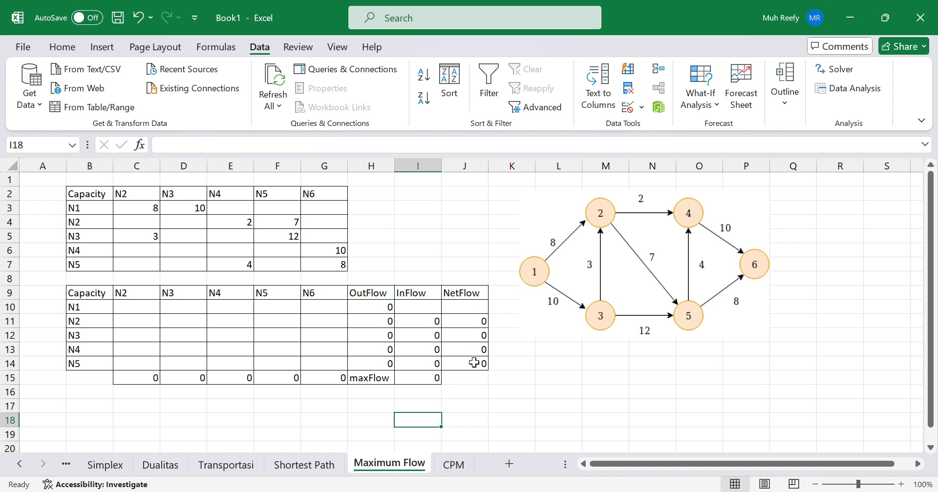
{"action": "left_click", "coordinate": [410, 391]}
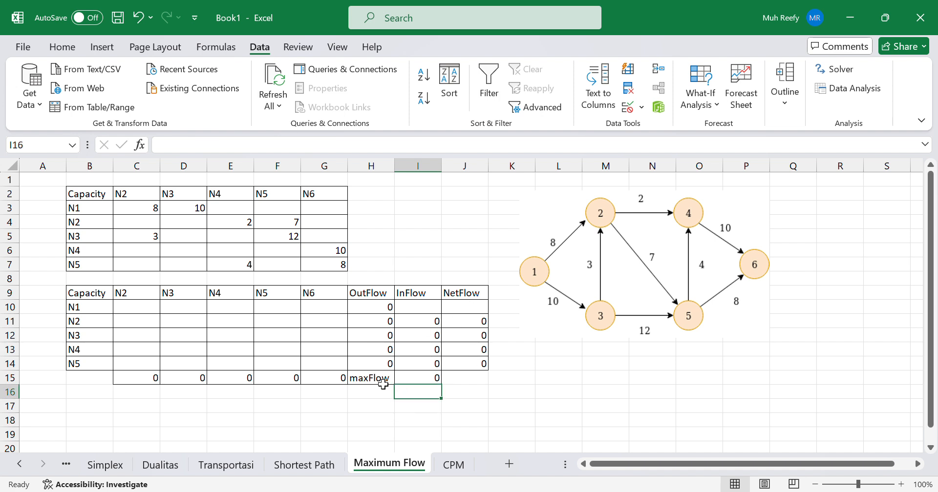
{"action": "left_click", "coordinate": [419, 380]}
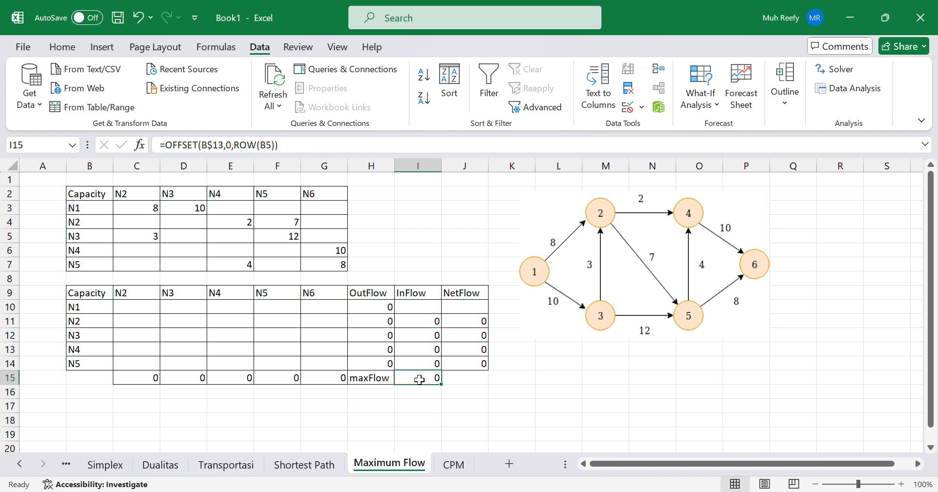
{"action": "left_click", "coordinate": [334, 396]}
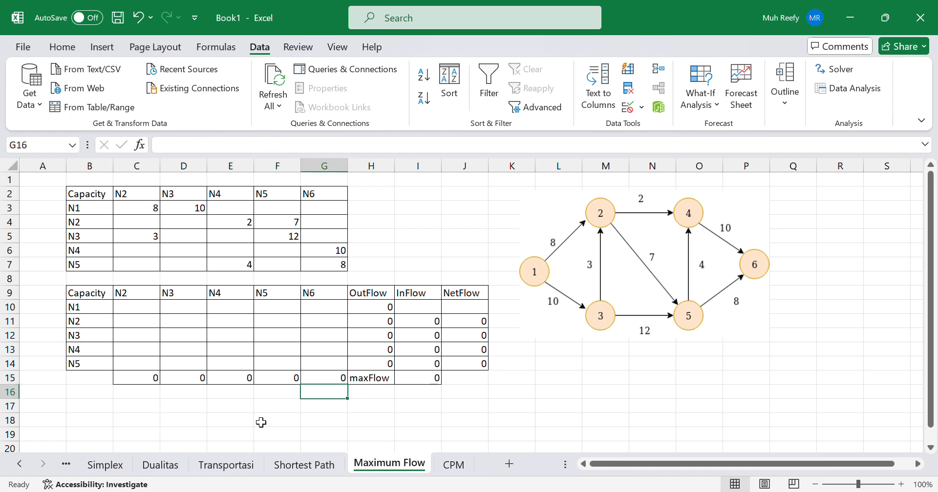
- Confirm the formula =SUMIF(C3:C7,">0",C10:C14) in C15 and fill it across to G15
{"action": "left_click", "coordinate": [126, 376]}
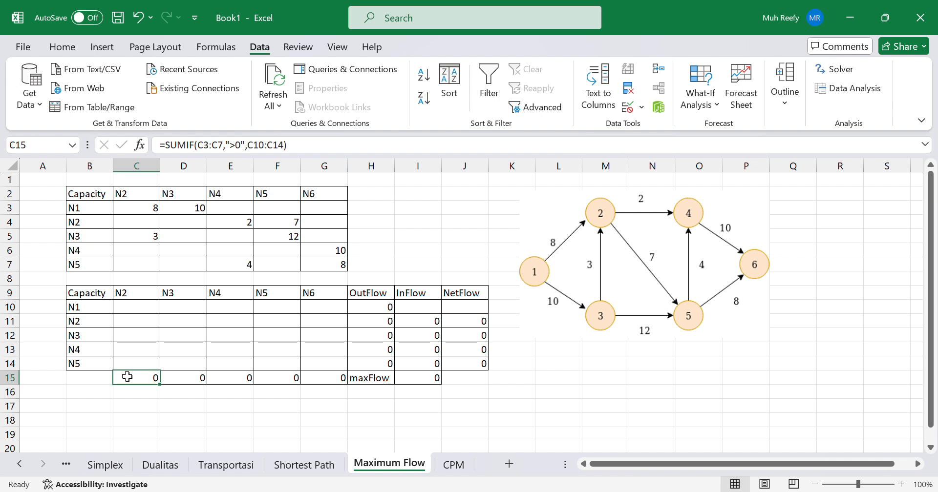
{"action": "left_click", "coordinate": [295, 144]}
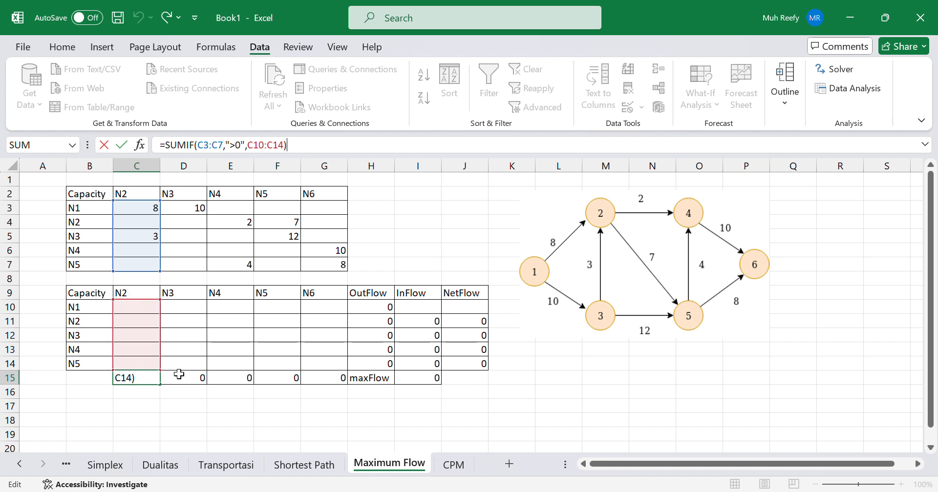
{"action": "key", "text": "Return"}
{"action": "left_click", "coordinate": [155, 378]}
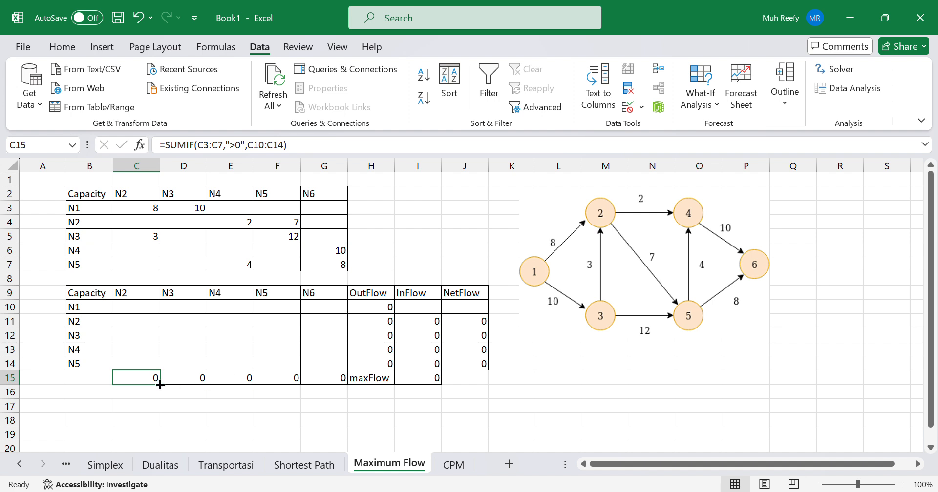
{"action": "left_click_drag", "start_coordinate": [160, 384], "coordinate": [345, 377]}
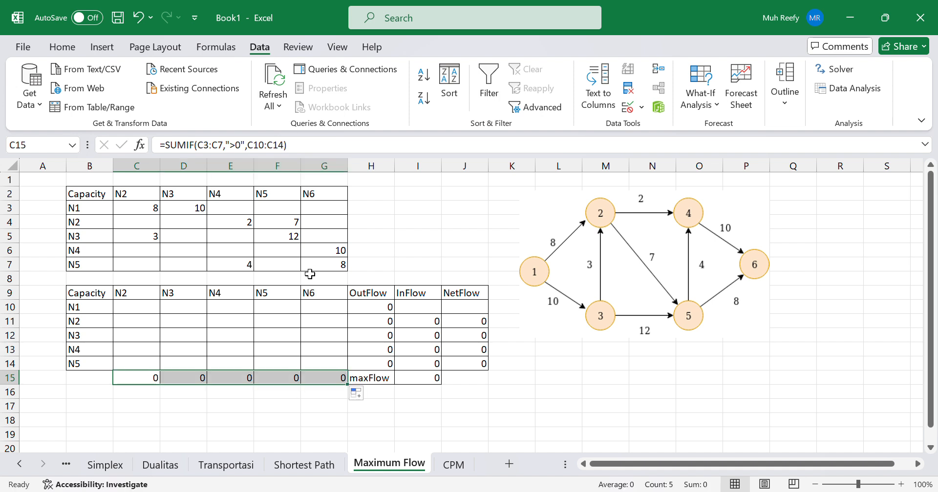
{"action": "left_click", "coordinate": [330, 412]}
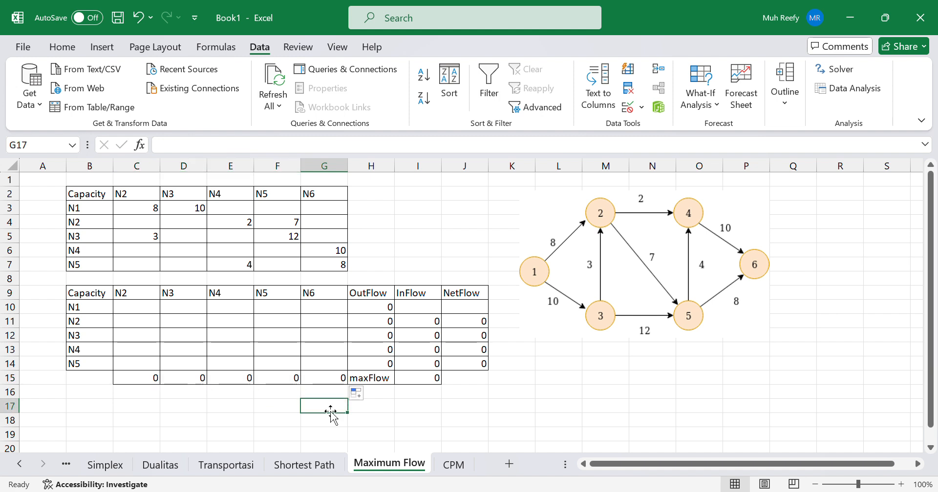
- Confirm the OutFlow formula =SUMIF(C3:G3,">0",C10:G10) in H10 and fill it down to H14
{"action": "left_click", "coordinate": [376, 307]}
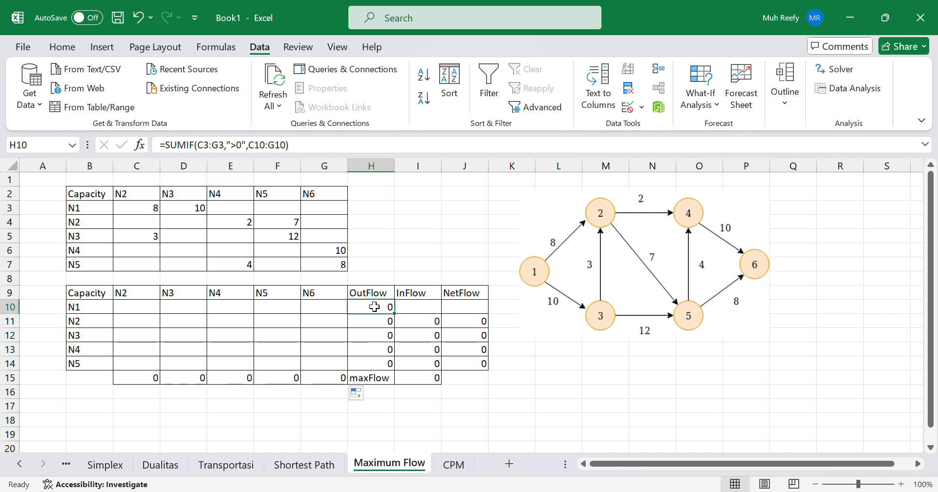
{"action": "left_click", "coordinate": [303, 144]}
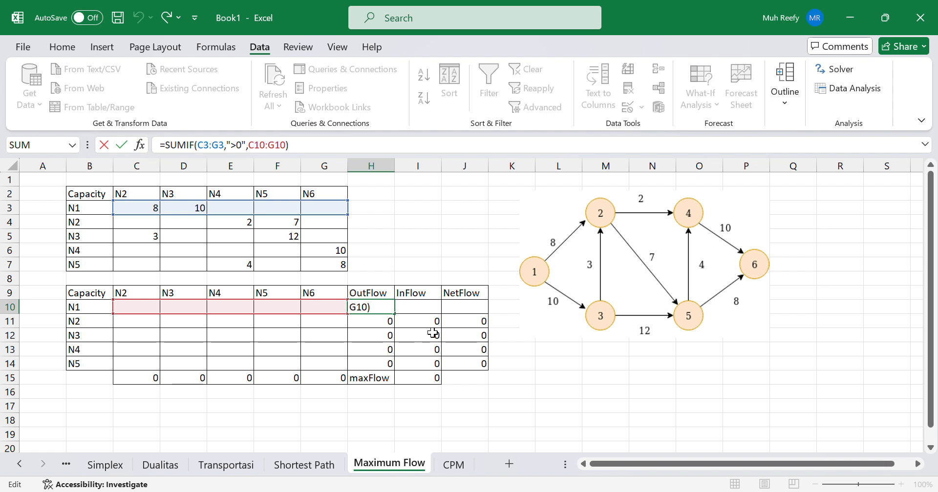
{"action": "key", "text": "Return"}
{"action": "left_click", "coordinate": [387, 307]}
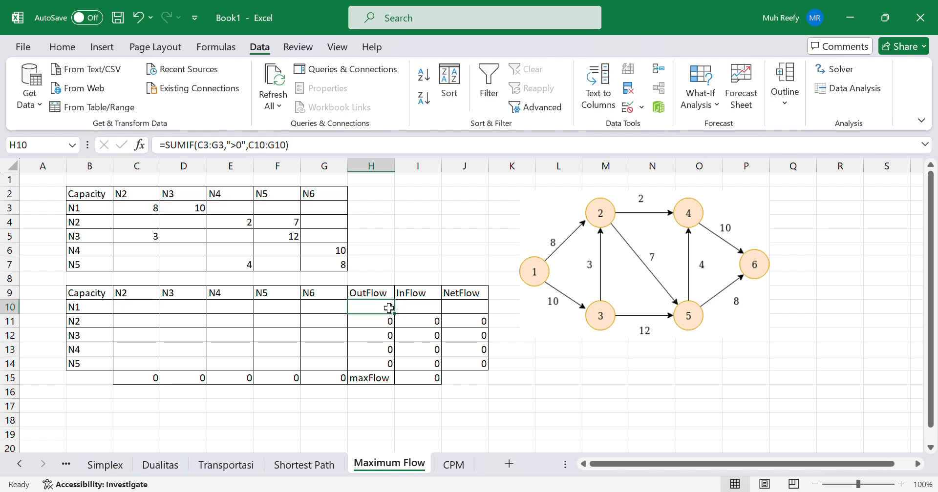
{"action": "left_click_drag", "start_coordinate": [394, 313], "coordinate": [393, 367]}
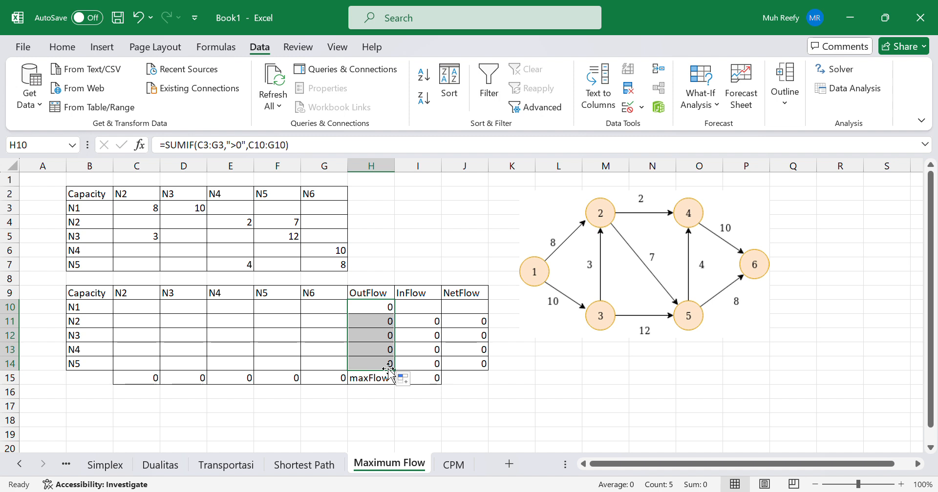
{"action": "left_click", "coordinate": [483, 388]}
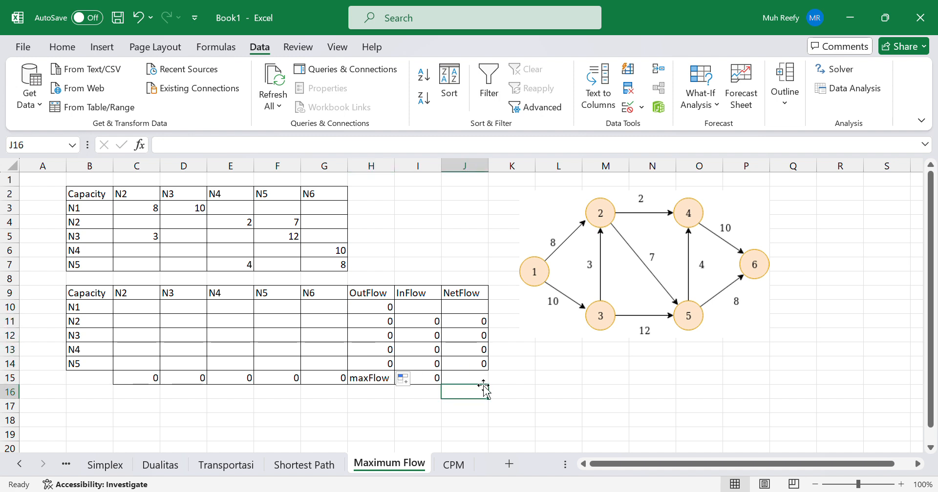
- Check the InFlow, NetFlow and OutFlow formulas in the N2 row, cells I11, J11 and H11
{"action": "left_click", "coordinate": [421, 319]}
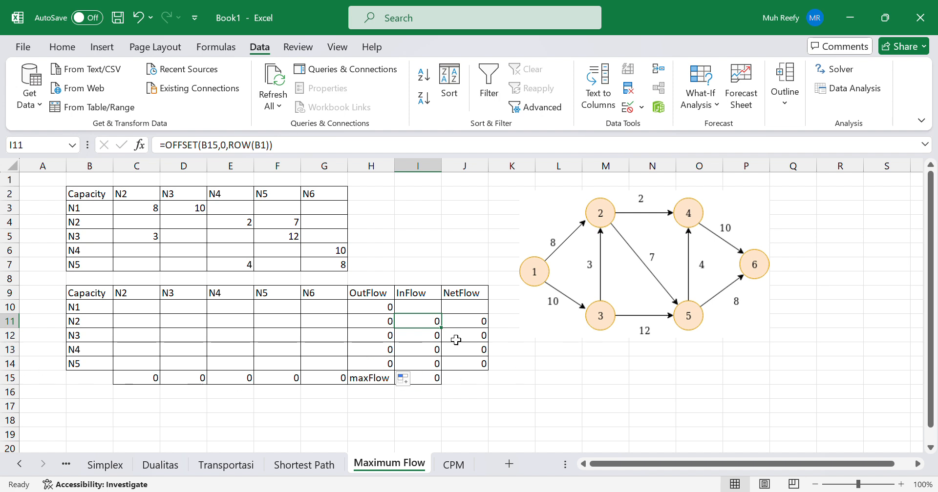
{"action": "left_click", "coordinate": [470, 324]}
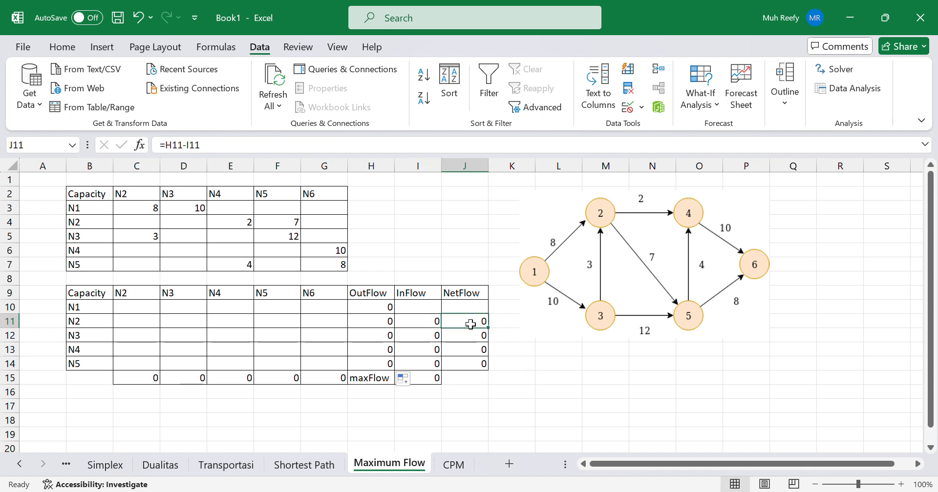
{"action": "left_click", "coordinate": [386, 321]}
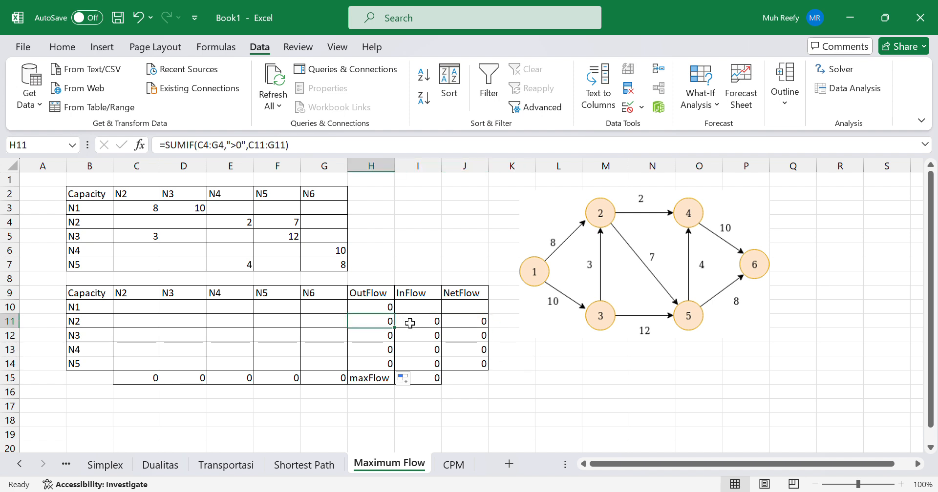
- Confirm the InFlow formula =OFFSET(B15,0,ROW(B1)) in I11 and fill it down through the maxFlow cell I15
{"action": "left_click", "coordinate": [411, 323]}
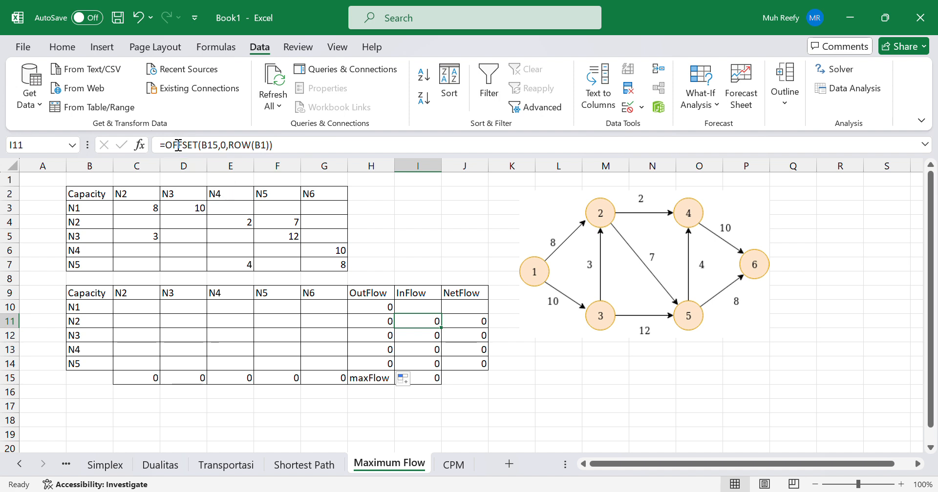
{"action": "left_click", "coordinate": [280, 145]}
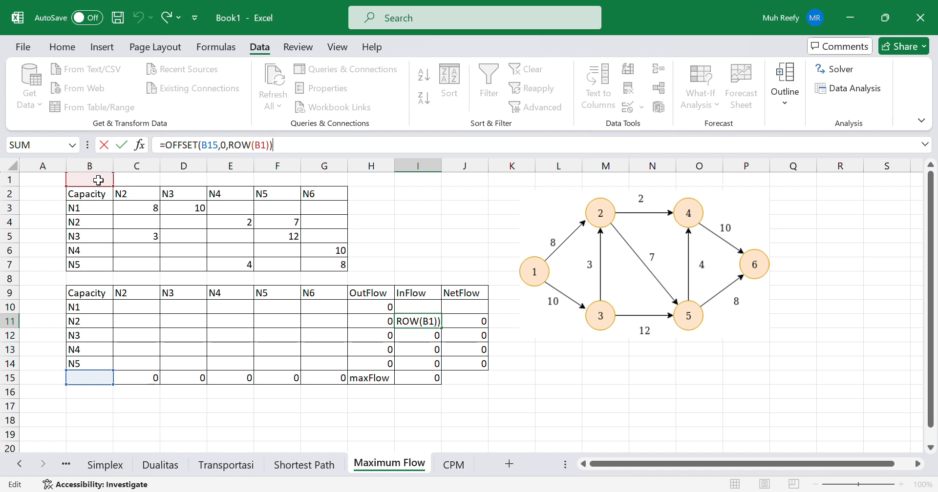
{"action": "key", "text": "Return"}
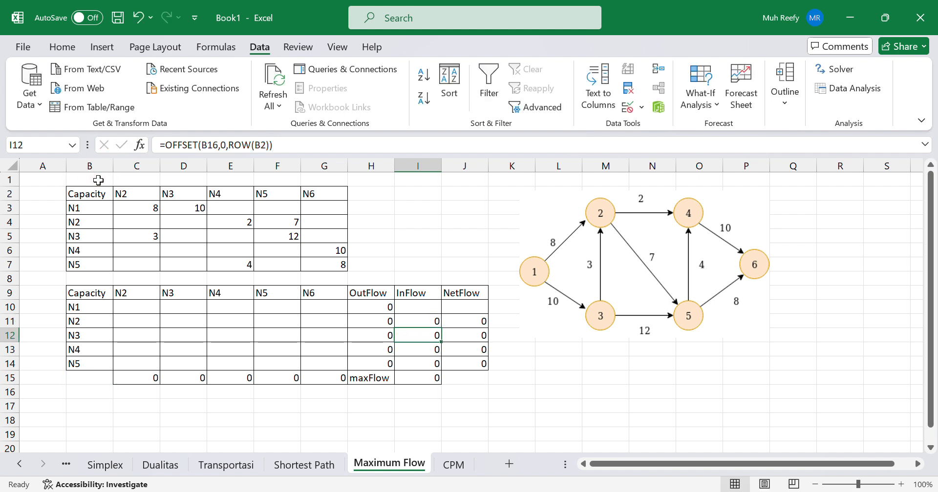
{"action": "left_click", "coordinate": [427, 318]}
{"action": "left_click_drag", "start_coordinate": [441, 329], "coordinate": [441, 385]}
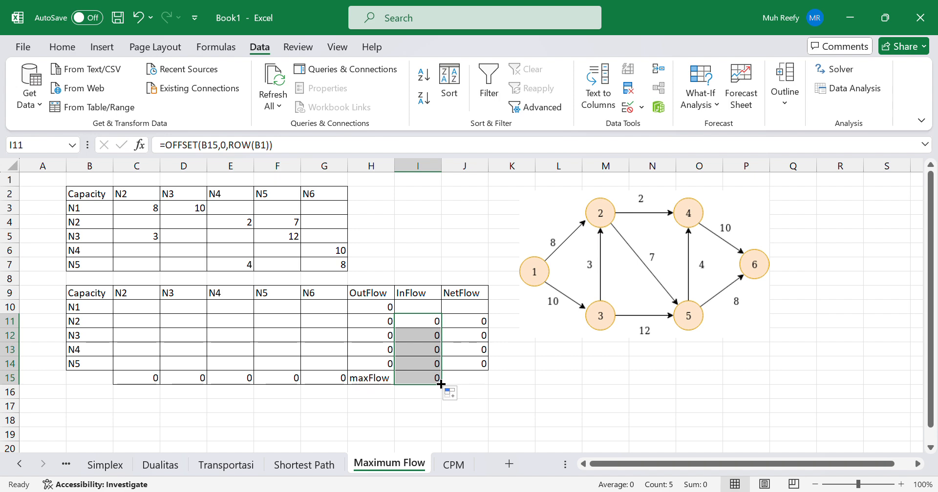
{"action": "left_click", "coordinate": [401, 403]}
{"action": "left_click", "coordinate": [414, 383]}
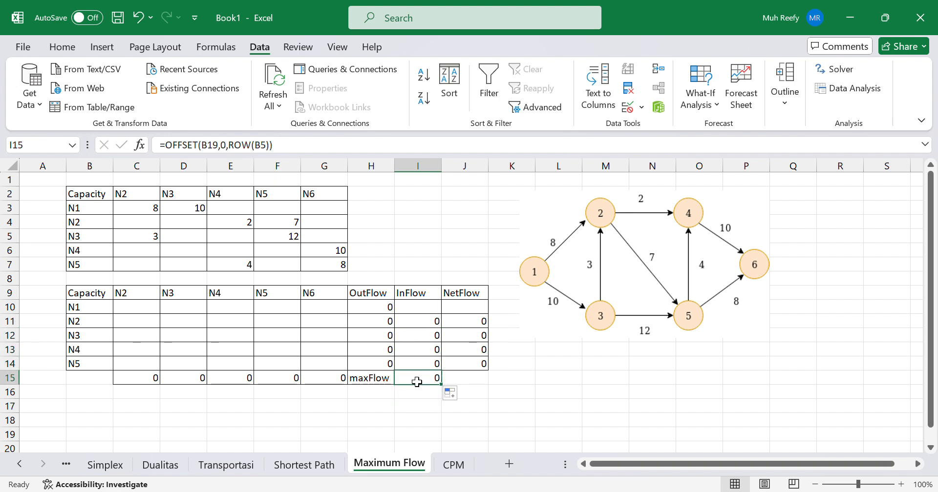
- Open Solver, shift its dialog clear of the tables, and reset all options and cell selections
{"action": "left_click", "coordinate": [841, 69]}
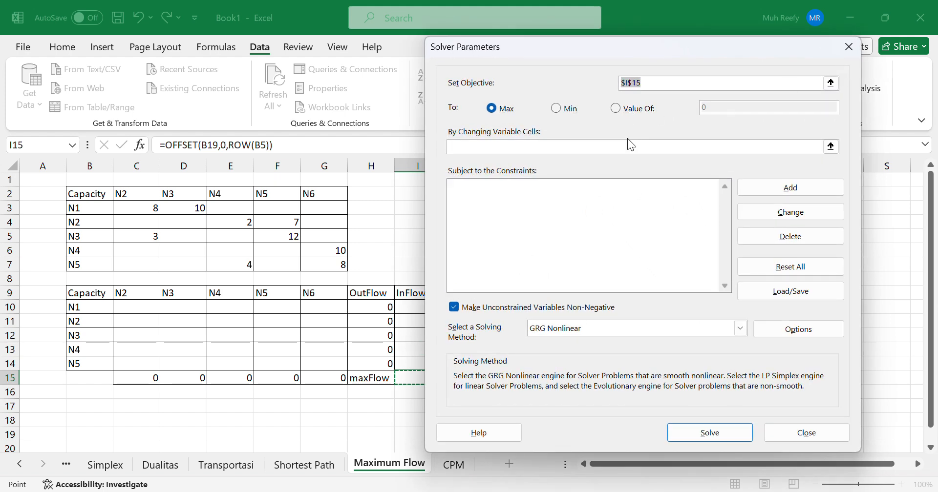
{"action": "left_click_drag", "start_coordinate": [567, 45], "coordinate": [646, 31]}
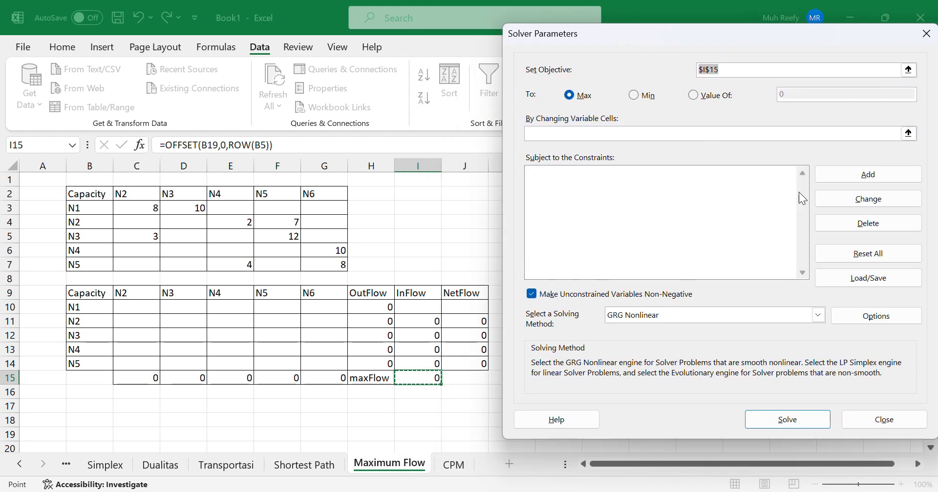
{"action": "left_click", "coordinate": [834, 253]}
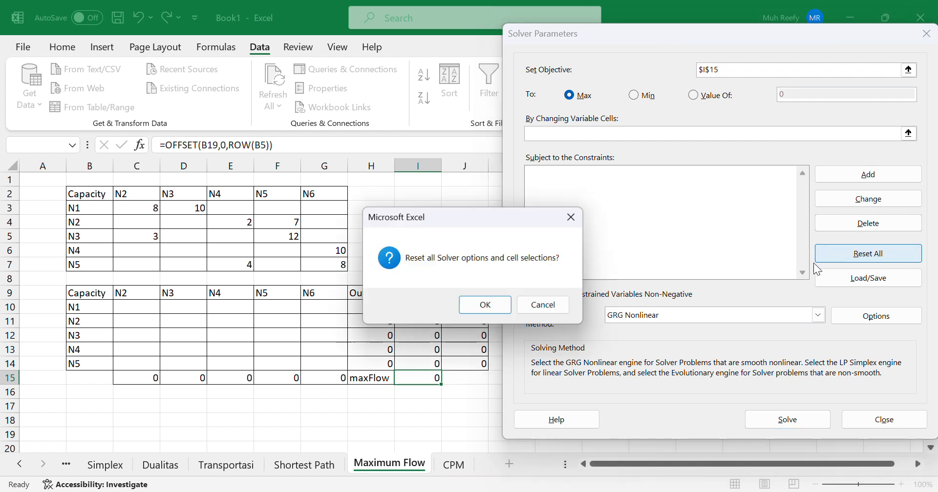
{"action": "left_click", "coordinate": [488, 306]}
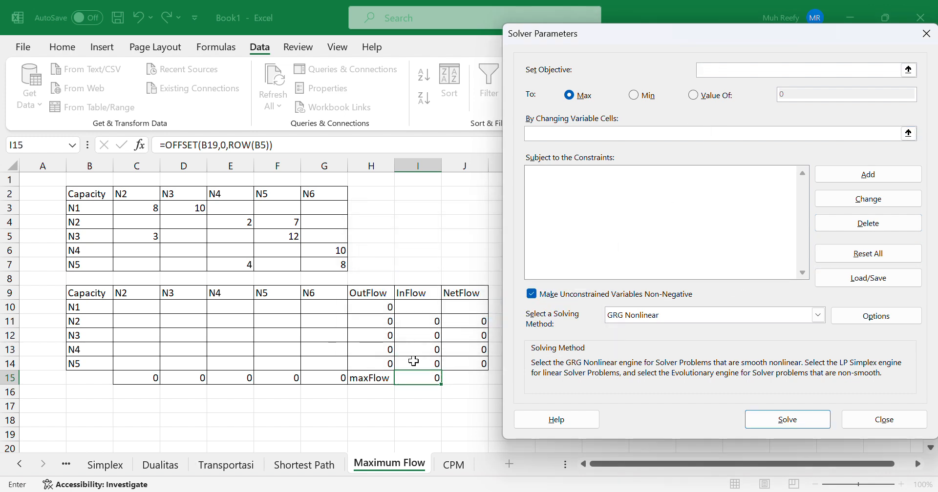
- Set the Solver objective to the maxFlow cell I15 and the changing variable cells to C10:G14
{"action": "left_click", "coordinate": [417, 375]}
{"action": "left_click", "coordinate": [717, 135]}
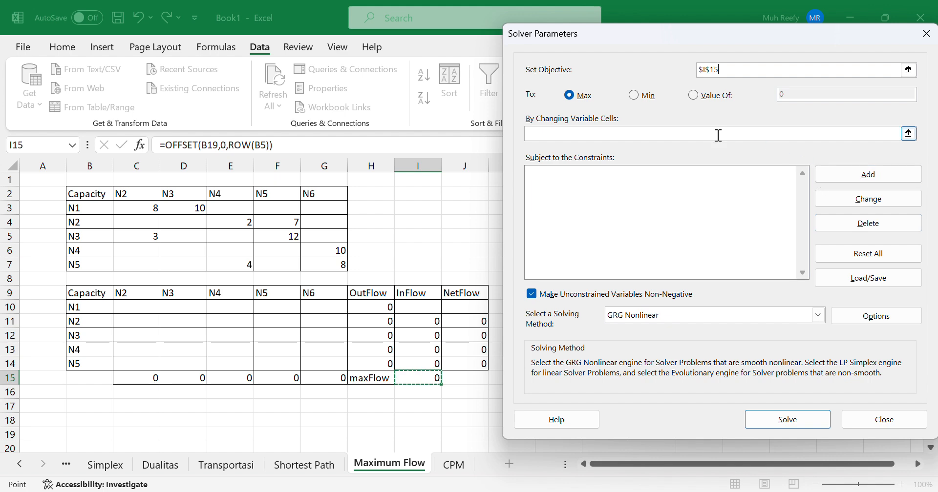
{"action": "left_click_drag", "start_coordinate": [115, 308], "coordinate": [324, 361]}
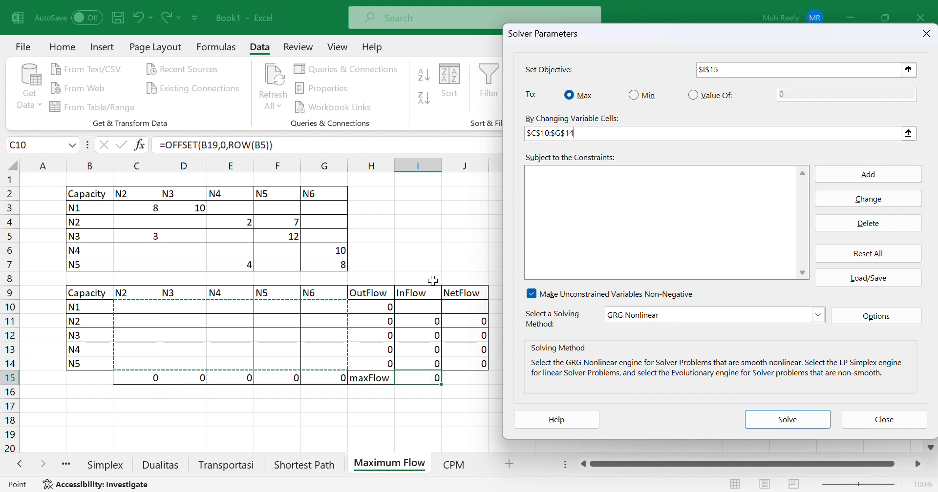
{"action": "left_click", "coordinate": [839, 174]}
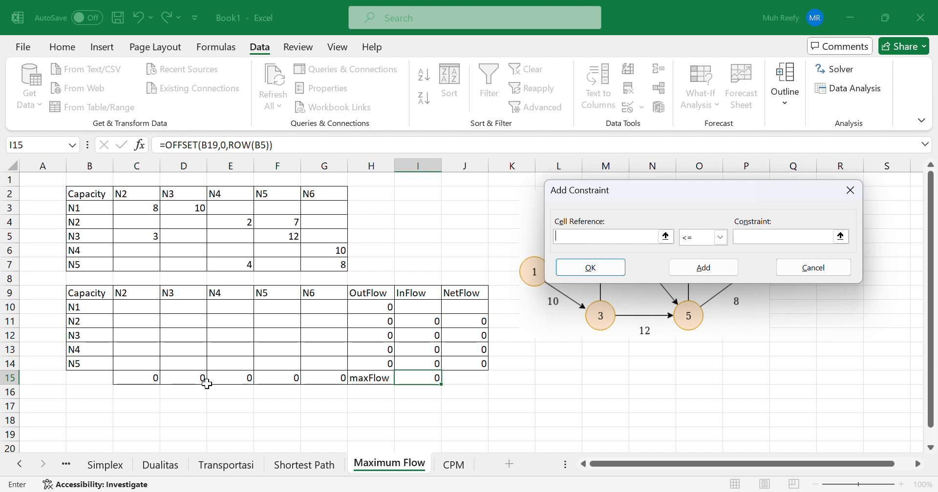
{"action": "left_click", "coordinate": [813, 268]}
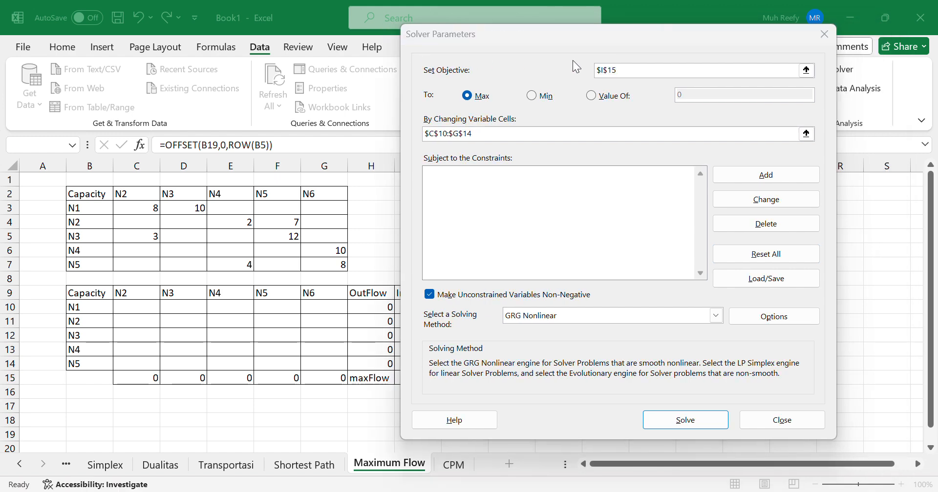
{"action": "left_click_drag", "start_coordinate": [614, 42], "coordinate": [713, 66]}
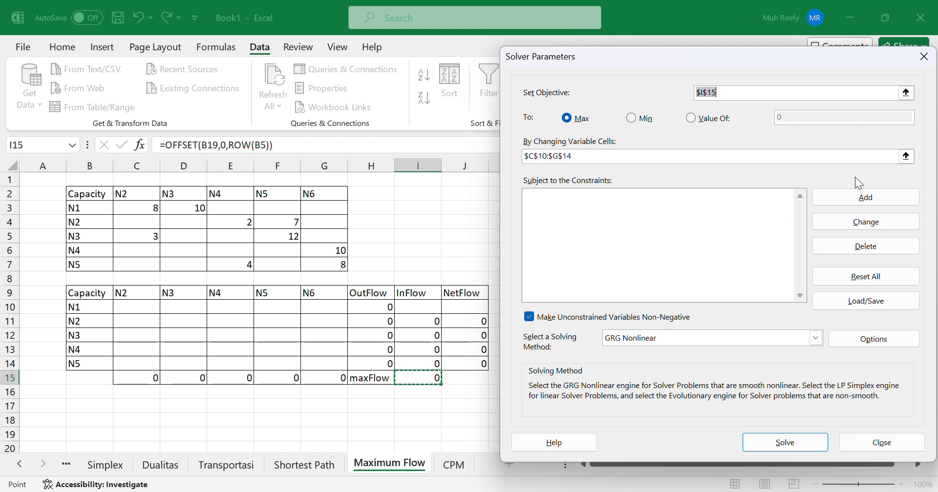
- Add a Solver constraint limiting the flow cells C10:G14 to at most the capacities in C3:G7
{"action": "left_click", "coordinate": [859, 198]}
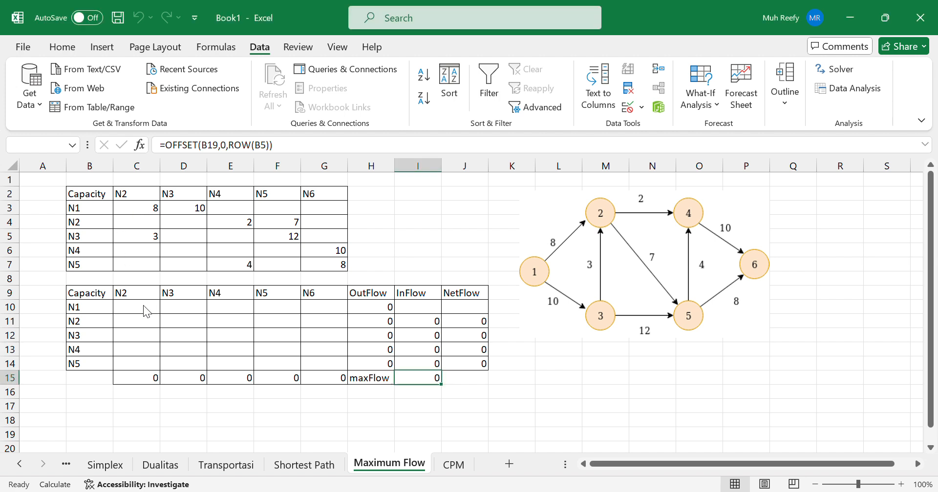
{"action": "left_click_drag", "start_coordinate": [601, 218], "coordinate": [430, 184]}
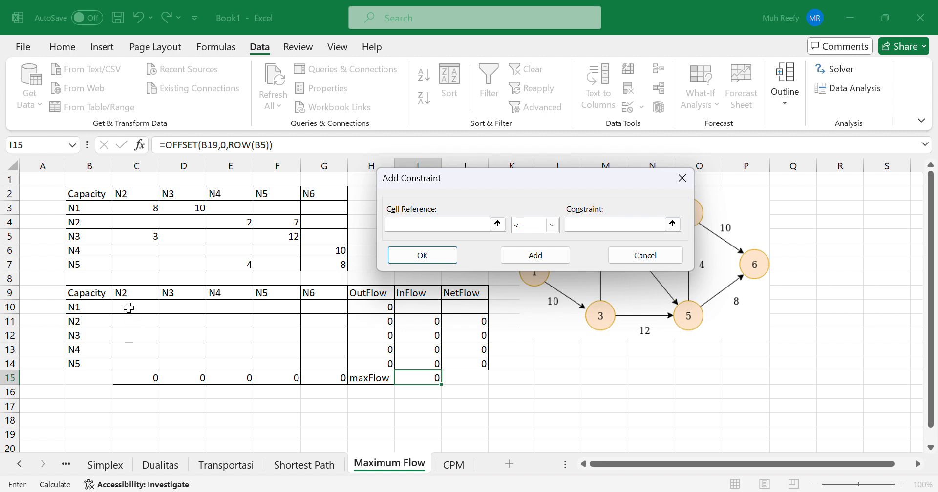
{"action": "left_click_drag", "start_coordinate": [129, 308], "coordinate": [335, 358]}
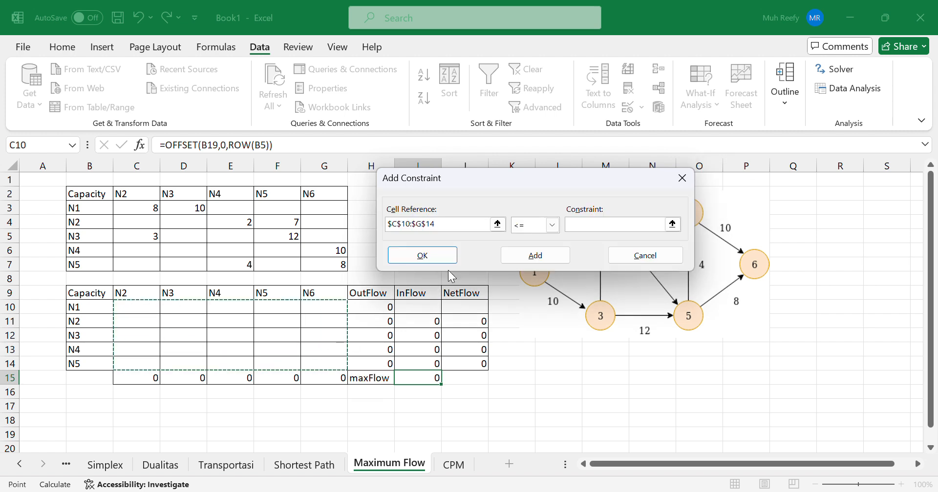
{"action": "left_click", "coordinate": [586, 226]}
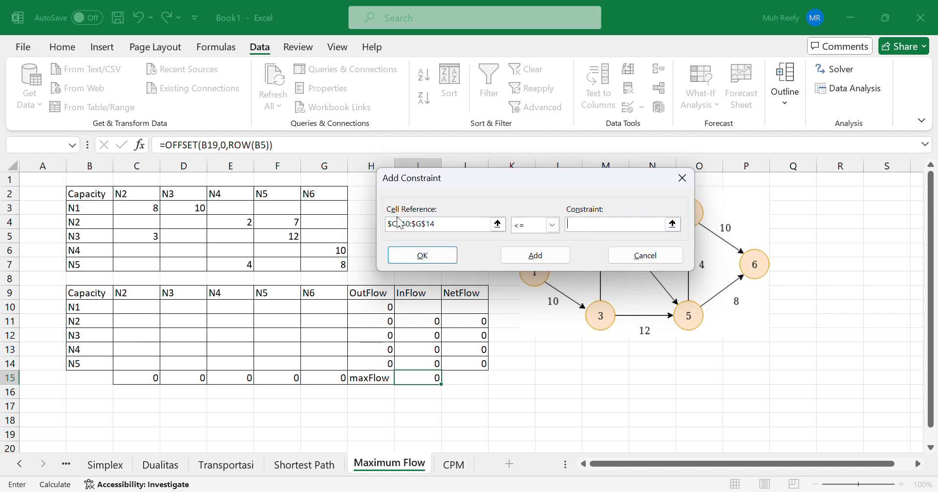
{"action": "left_click", "coordinate": [144, 210]}
{"action": "left_click_drag", "start_coordinate": [143, 210], "coordinate": [331, 267]}
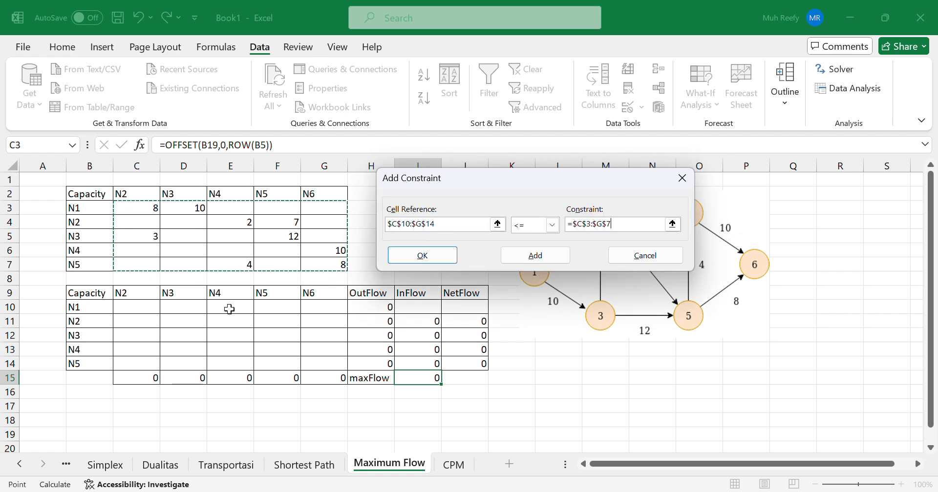
{"action": "left_click", "coordinate": [535, 255]}
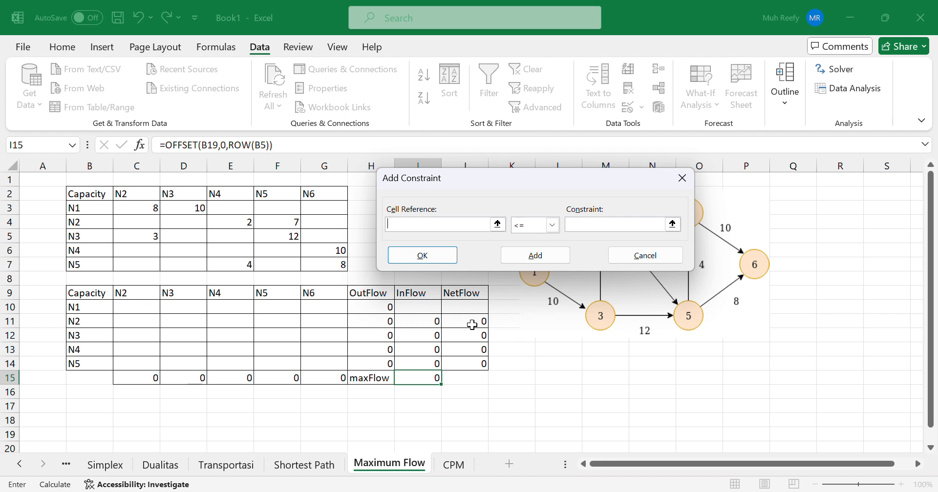
- Add a Solver constraint requiring the NetFlow cells J11:J14 to equal 0
{"action": "left_click_drag", "start_coordinate": [471, 324], "coordinate": [481, 364]}
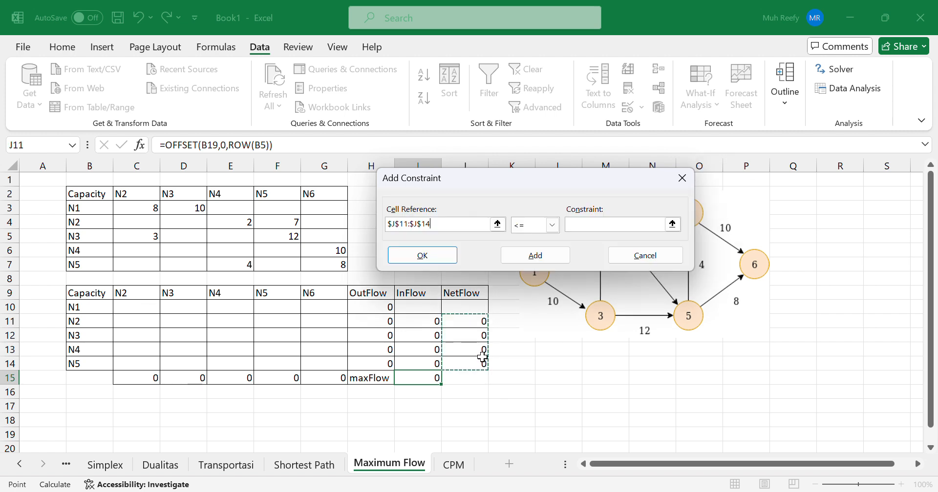
{"action": "left_click", "coordinate": [540, 231]}
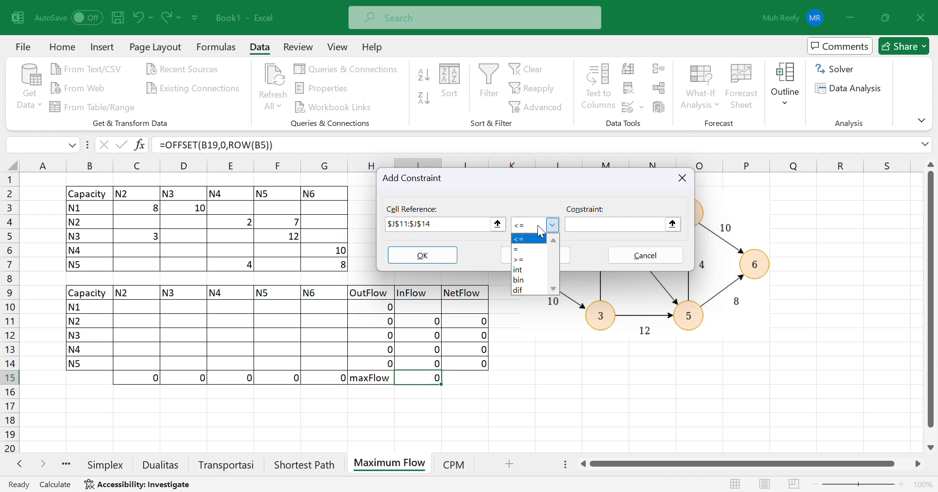
{"action": "left_click", "coordinate": [536, 250]}
{"action": "type", "text": "0"}
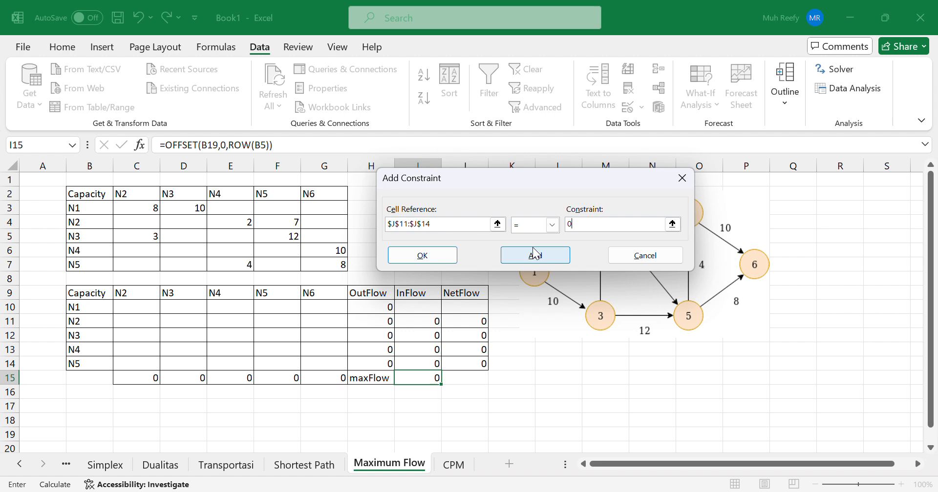
{"action": "left_click", "coordinate": [535, 256]}
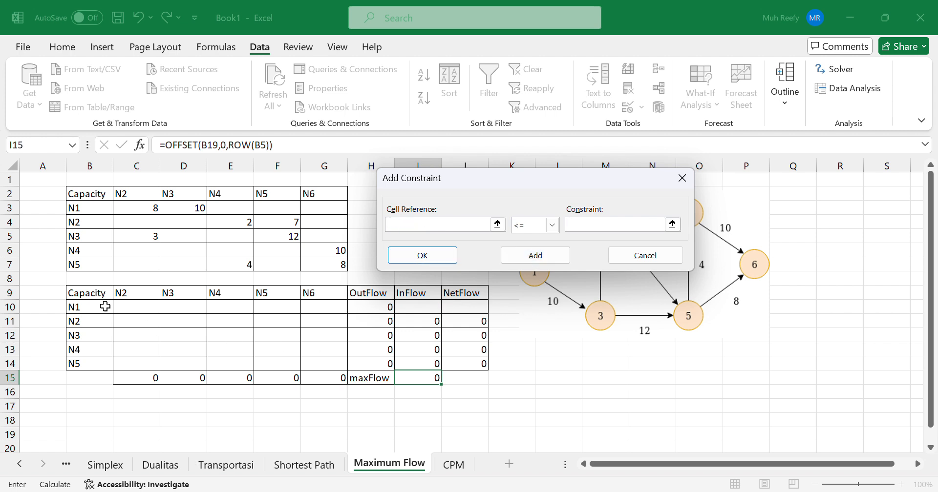
- Add a final Solver constraint requiring the flow cells C10:G14 to be >= 0, and return to the Solver parameters
{"action": "left_click_drag", "start_coordinate": [125, 309], "coordinate": [320, 360]}
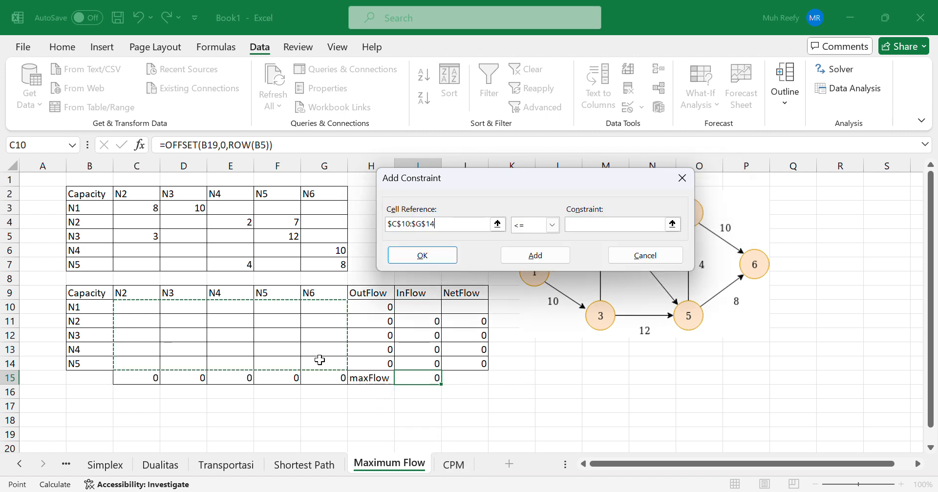
{"action": "left_click", "coordinate": [551, 225]}
{"action": "left_click", "coordinate": [530, 259]}
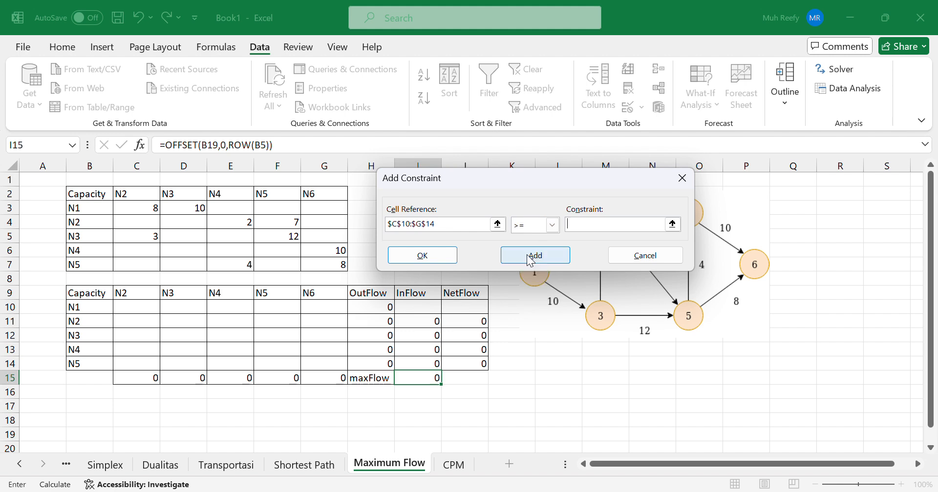
{"action": "left_click", "coordinate": [423, 255]}
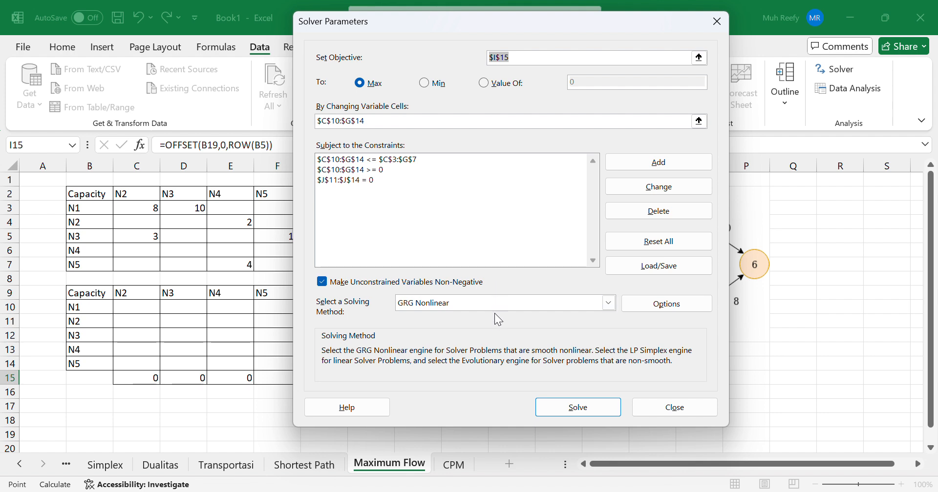
- Choose Simplex LP as the solving method, solve the maximum flow model and keep the Solver solution
{"action": "left_click", "coordinate": [493, 309]}
{"action": "left_click", "coordinate": [483, 328]}
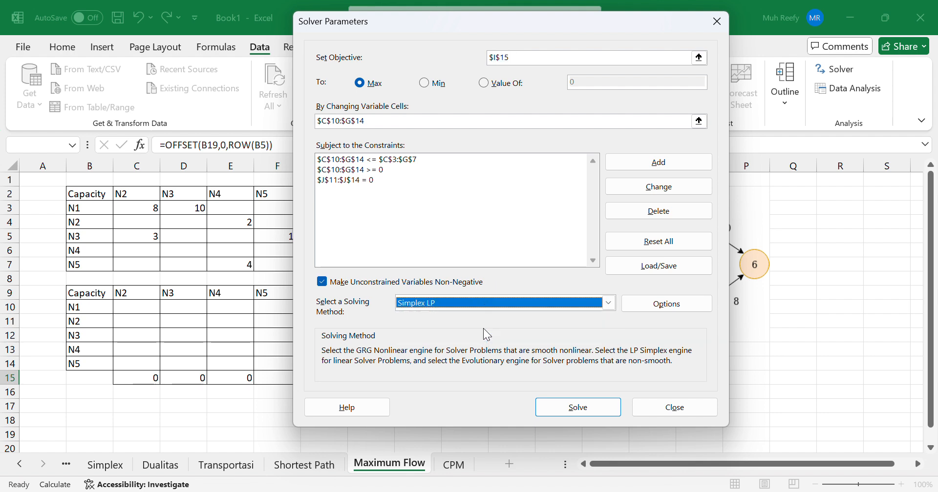
{"action": "left_click", "coordinate": [566, 415]}
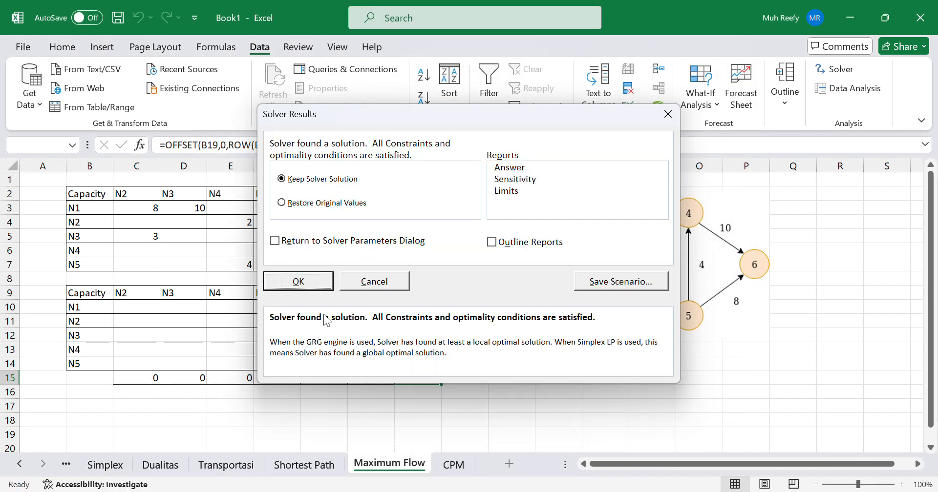
{"action": "left_click", "coordinate": [300, 281]}
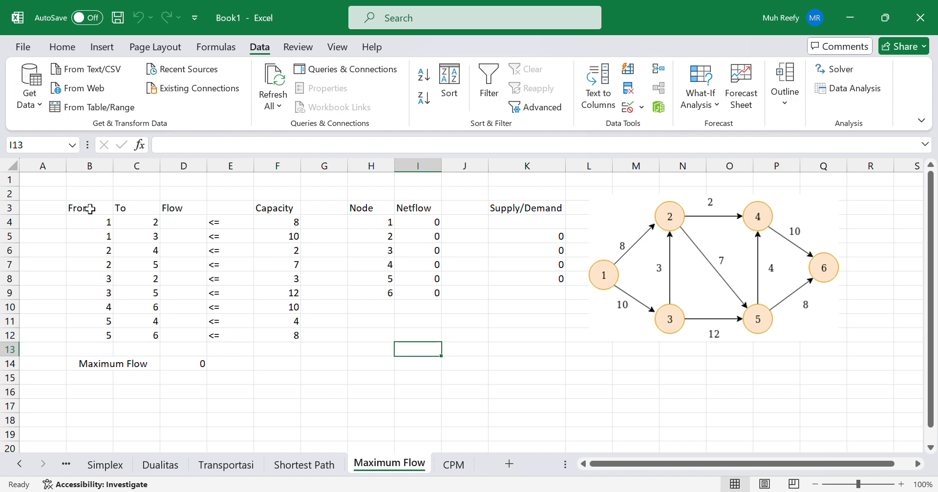
- Apply all borders to the From/To/Flow table B3:D12 and to the Maximum Flow cells B14:D14
{"action": "left_click_drag", "start_coordinate": [90, 209], "coordinate": [187, 334]}
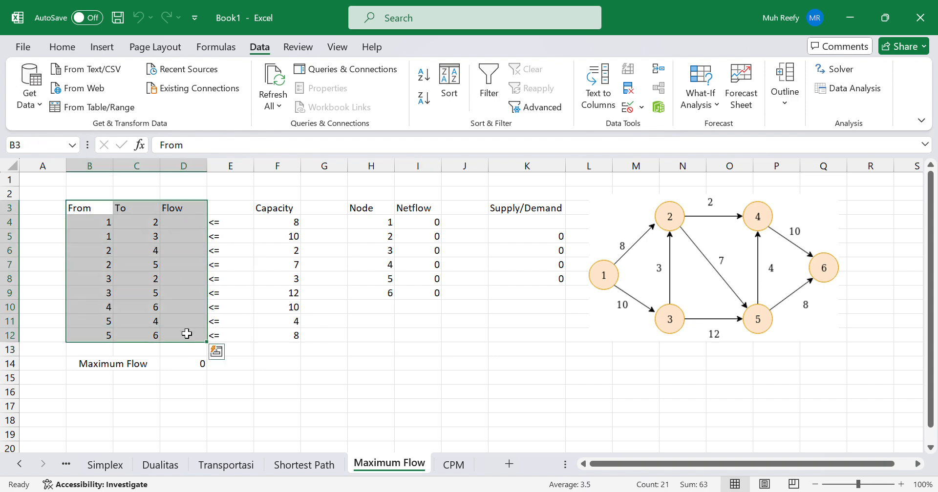
{"action": "left_click", "coordinate": [57, 47]}
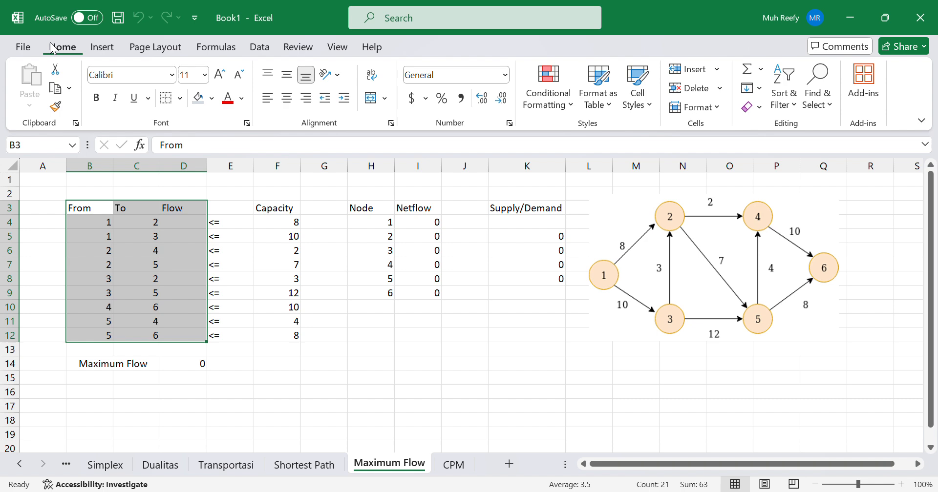
{"action": "left_click", "coordinate": [180, 99]}
{"action": "left_click", "coordinate": [198, 250]}
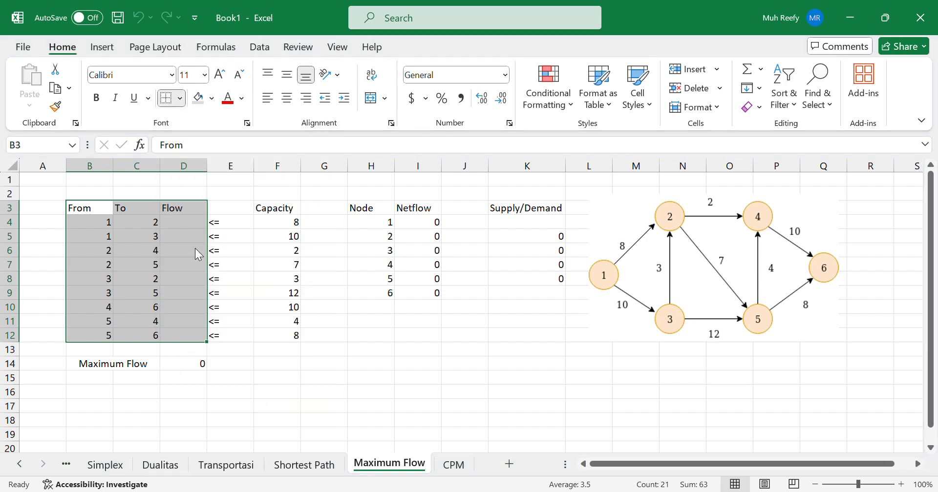
{"action": "left_click_drag", "start_coordinate": [120, 369], "coordinate": [184, 365]}
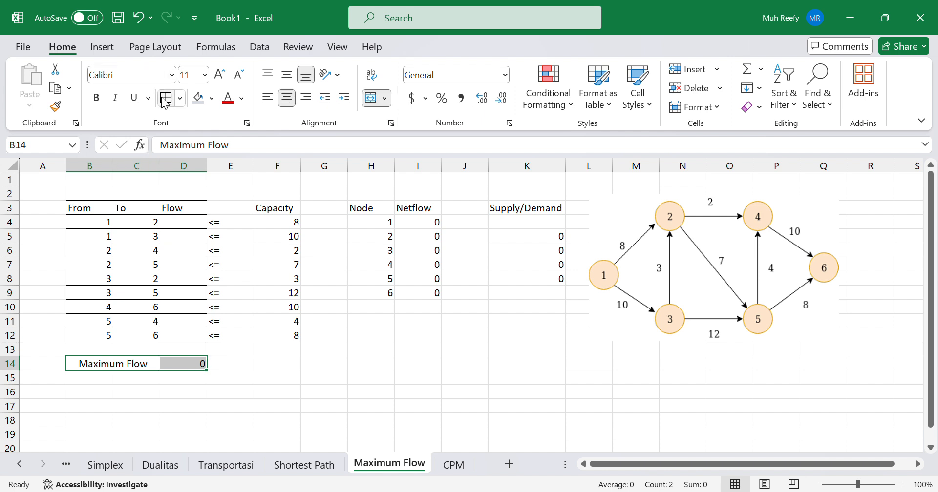
- Apply all borders to the Capacity column F3:F12, the Node/Netflow table H3:I9 and the Supply/Demand column K3:K9
{"action": "left_click_drag", "start_coordinate": [282, 209], "coordinate": [279, 339]}
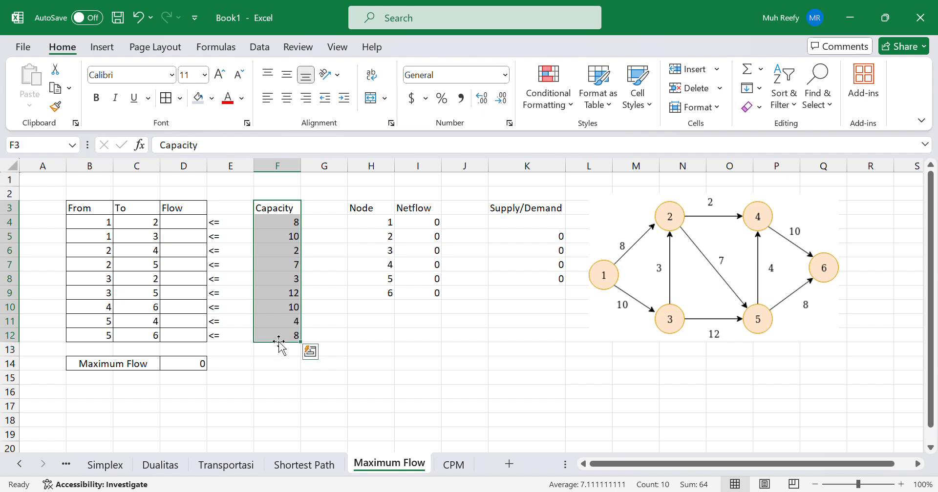
{"action": "left_click", "coordinate": [165, 100]}
{"action": "left_click_drag", "start_coordinate": [375, 208], "coordinate": [421, 293]}
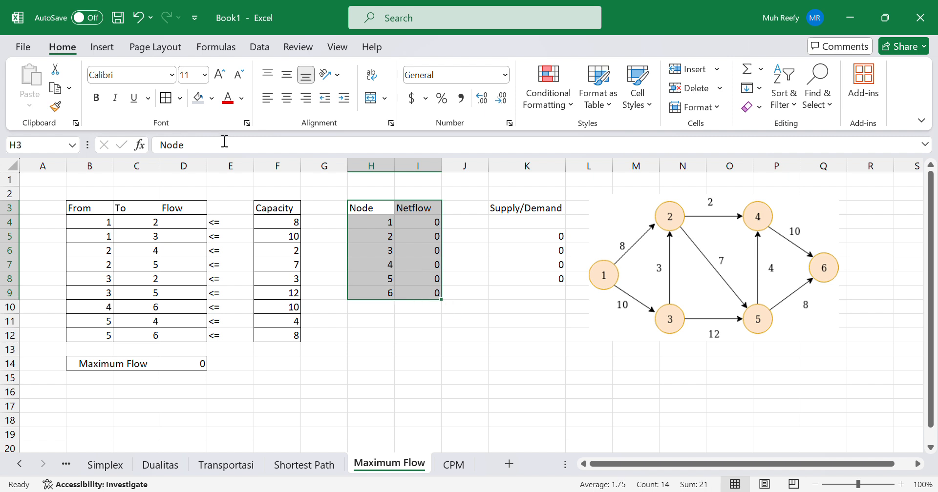
{"action": "left_click", "coordinate": [165, 99]}
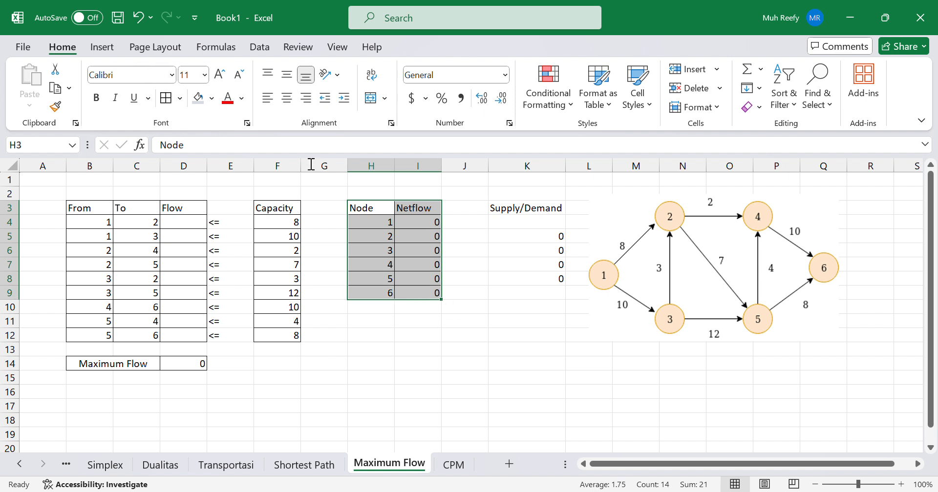
{"action": "left_click", "coordinate": [530, 211]}
{"action": "left_click_drag", "start_coordinate": [530, 211], "coordinate": [530, 295]}
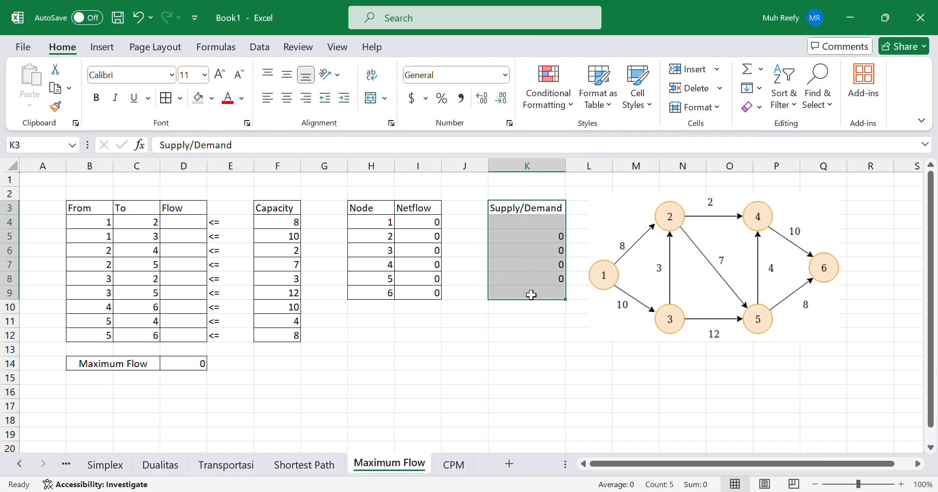
{"action": "left_click", "coordinate": [167, 98]}
- Enter an equals sign in each of cells J5, J6 and J7 between the Netflow and Supply/Demand columns
{"action": "left_click", "coordinate": [474, 321]}
{"action": "left_click", "coordinate": [472, 247]}
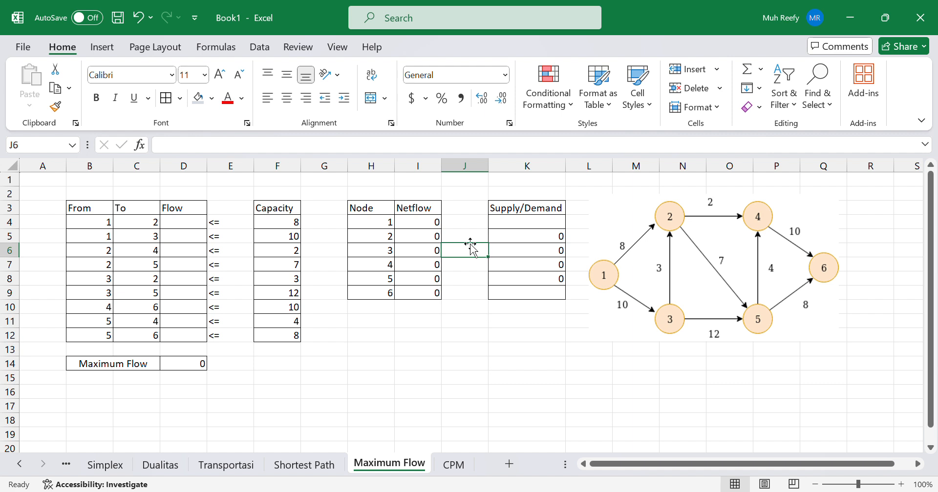
{"action": "left_click", "coordinate": [471, 242]}
{"action": "type", "text": "="}
{"action": "key", "text": "Return"}
{"action": "type", "text": "="}
{"action": "key", "text": "Return"}
{"action": "type", "text": "="}
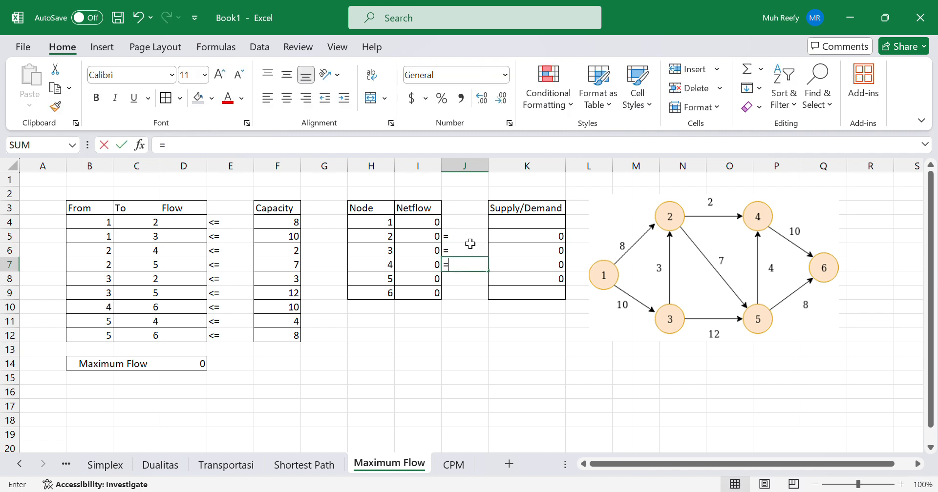
{"action": "mouse_move", "coordinate": [470, 243]}
{"action": "left_mouse_down"}
{"action": "mouse_move", "coordinate": [473, 253]}
{"action": "mouse_move", "coordinate": [469, 240]}
{"action": "left_mouse_up"}
{"action": "key", "text": "BackSpace"}
{"action": "key", "text": "BackSpace"}
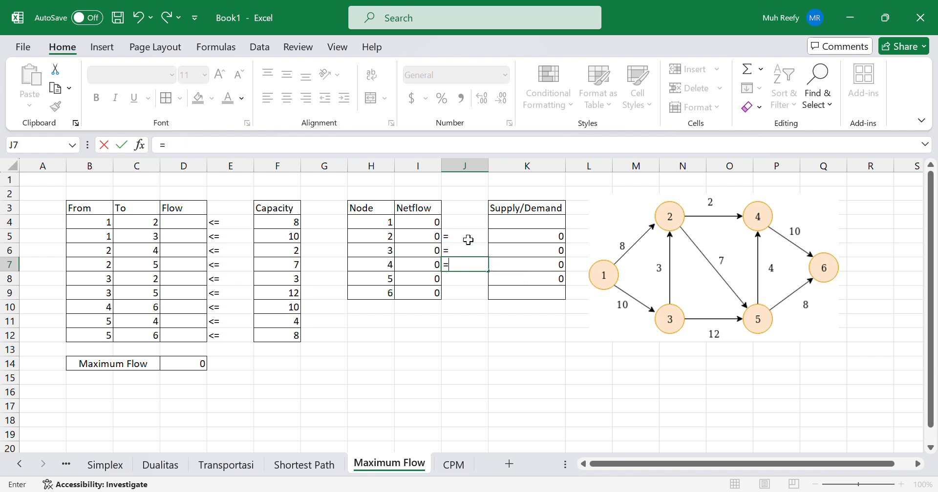
{"action": "key", "text": "Return"}
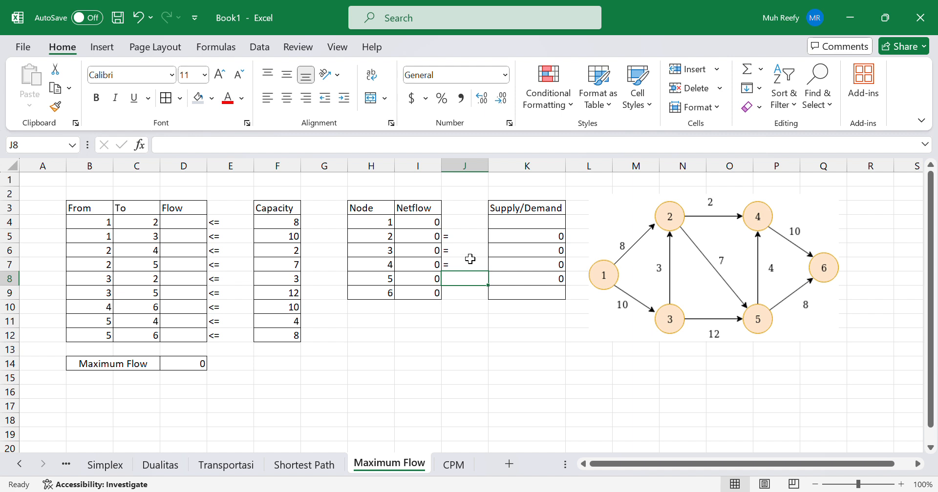
- Center the contents of all cells on the Maximum Flow sheet horizontally
{"action": "key", "text": "ctrl+a"}
{"action": "left_click", "coordinate": [405, 365]}
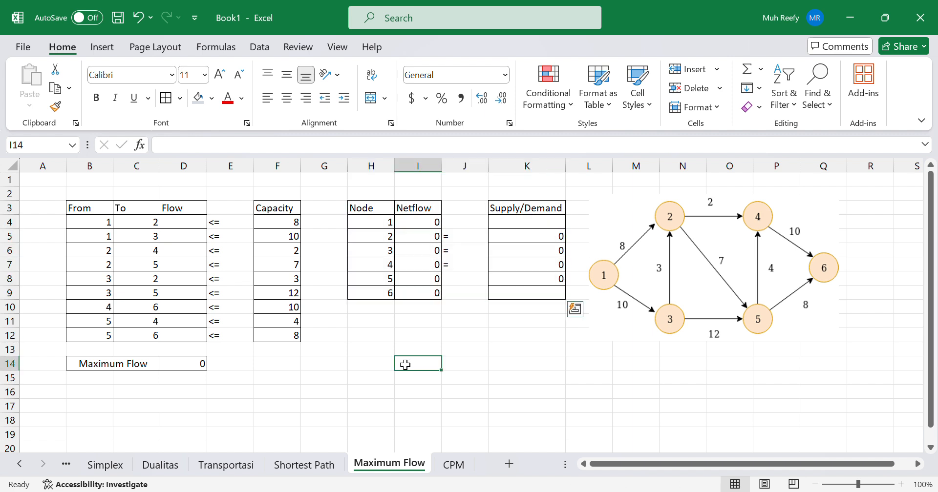
{"action": "key", "text": "ctrl+a"}
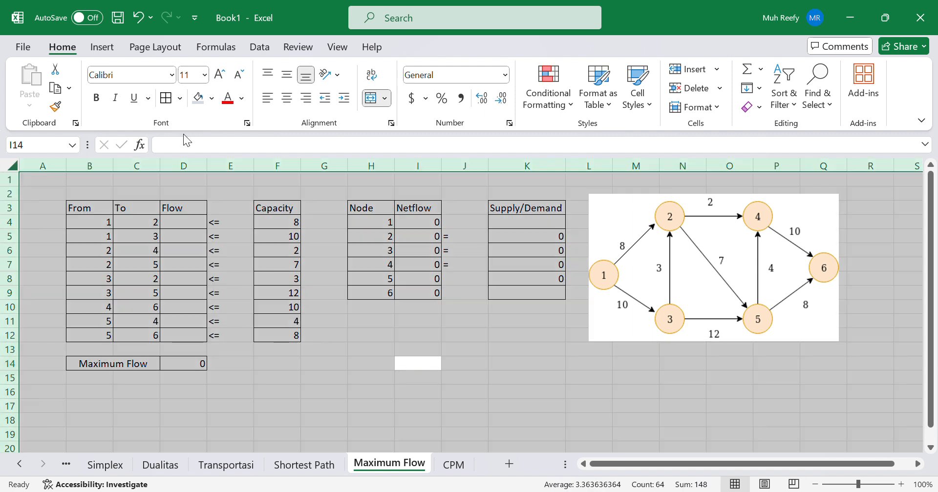
{"action": "left_click", "coordinate": [286, 98]}
{"action": "left_click", "coordinate": [358, 392]}
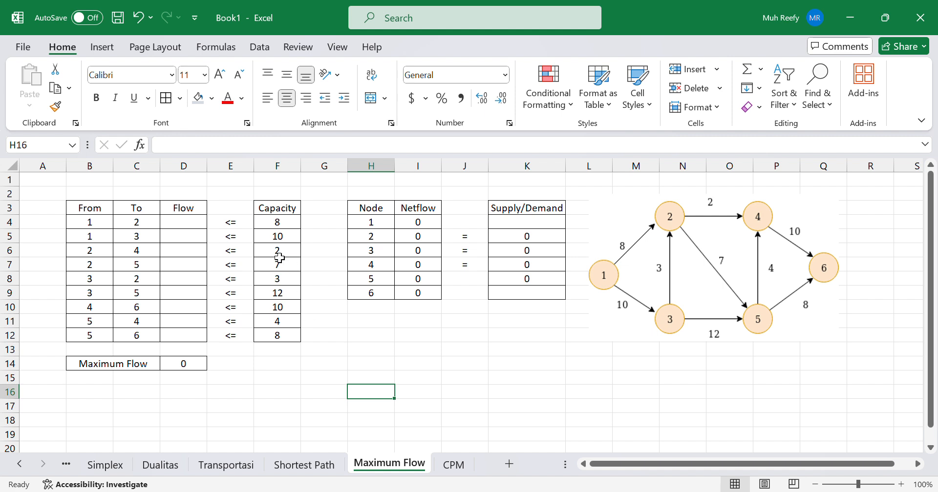
- Review the Shortest Path sheet for comparison and examine the netflow formulas in I4 and I5 on the Maximum Flow sheet
{"action": "left_click", "coordinate": [311, 466]}
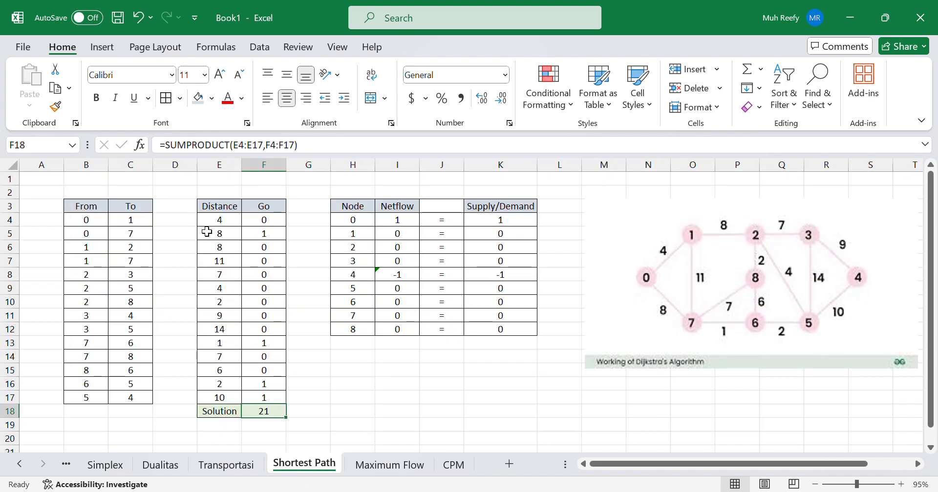
{"action": "left_click", "coordinate": [403, 467]}
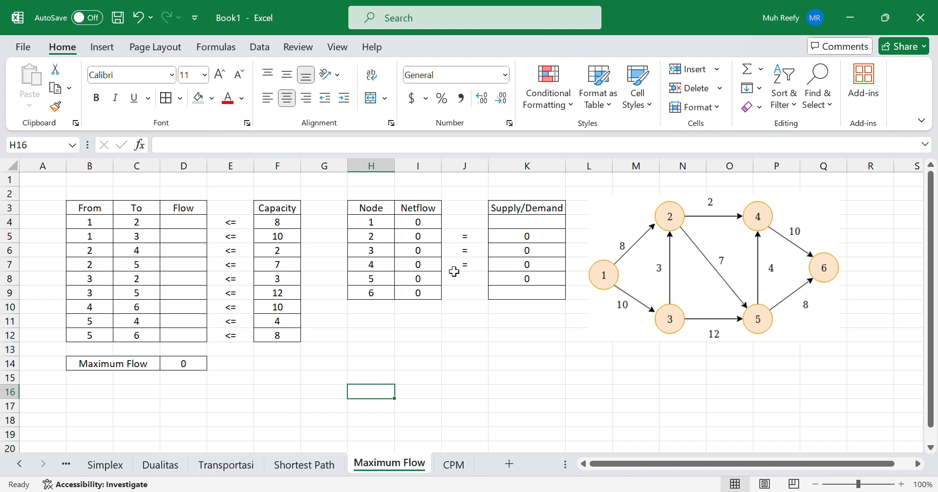
{"action": "left_click", "coordinate": [411, 224]}
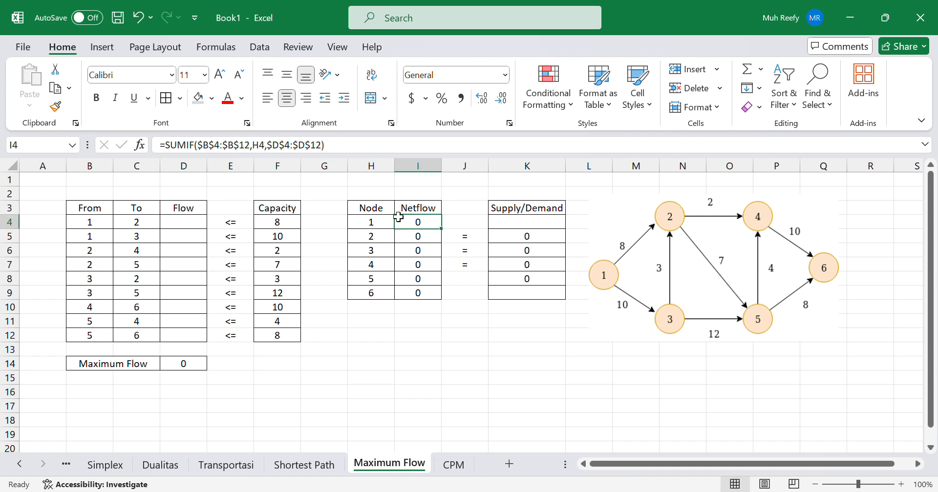
{"action": "left_click", "coordinate": [331, 145]}
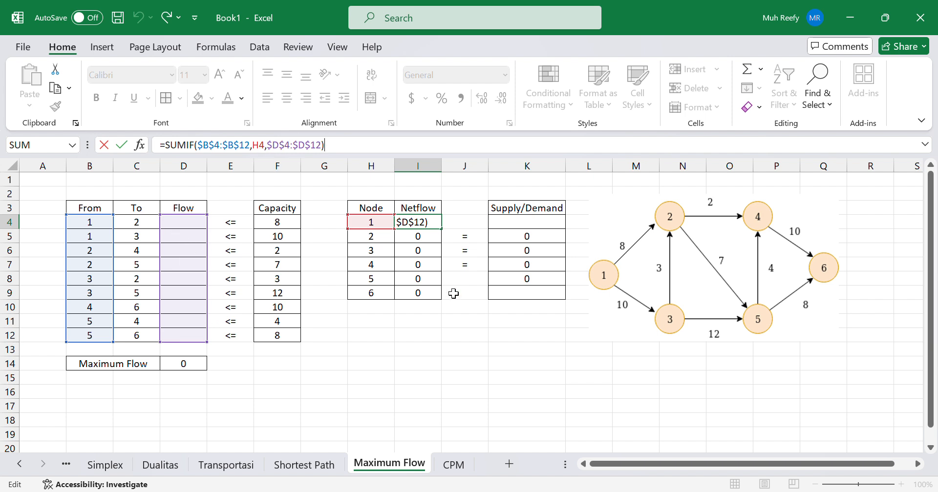
{"action": "key", "text": "Return"}
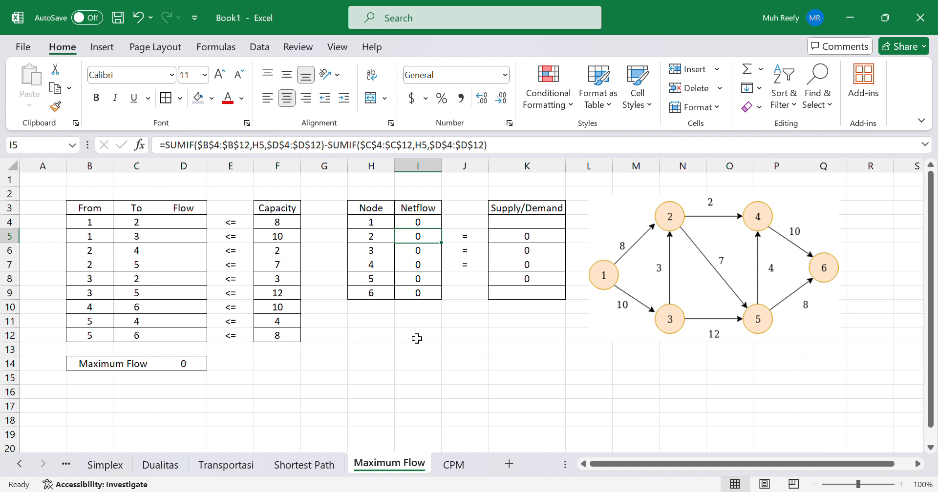
{"action": "left_click", "coordinate": [502, 141]}
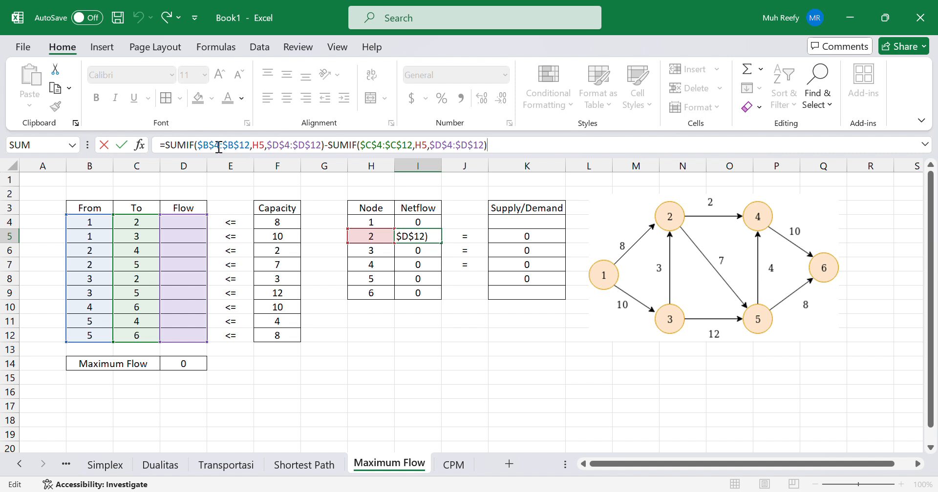
{"action": "key", "text": "ctrl+Return"}
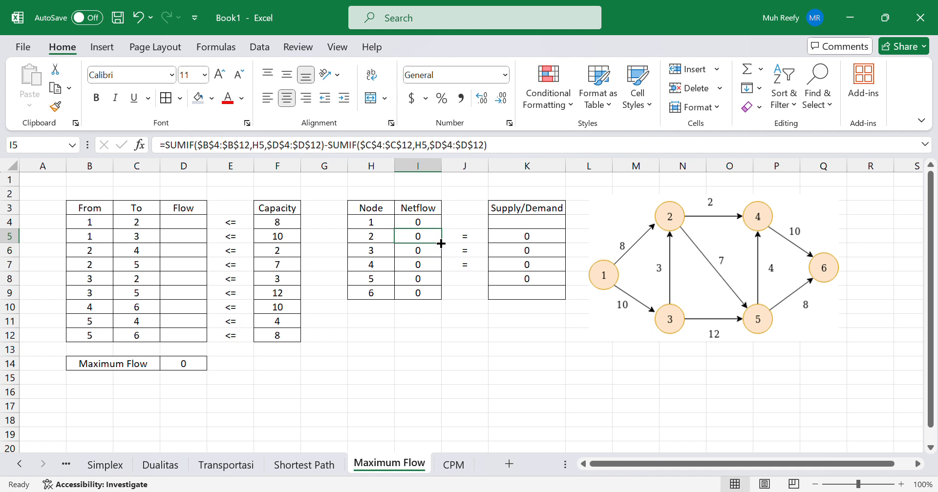
- Fill the netflow formula from I5 down to I9 and reduce the one in I9 to =-SUMIF($C$4:$C$12,H9,$D$4:$D$12)
{"action": "left_click_drag", "start_coordinate": [437, 243], "coordinate": [434, 295]}
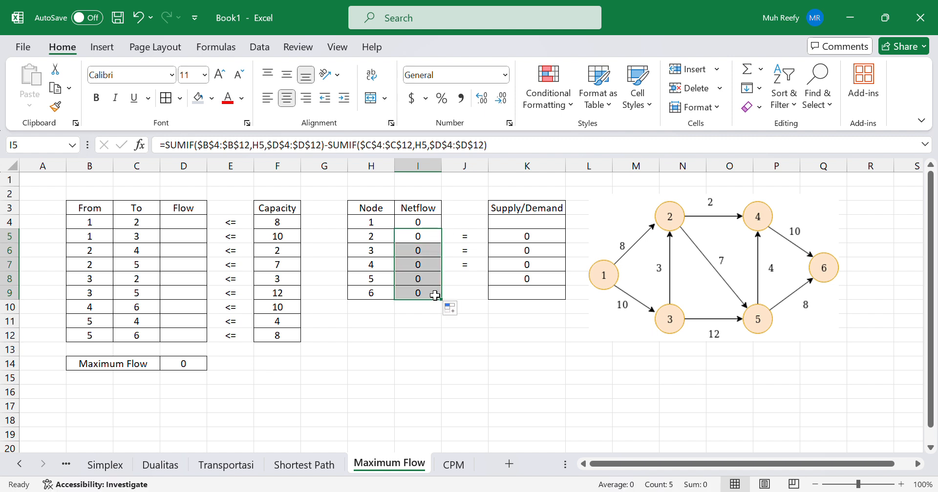
{"action": "left_click", "coordinate": [434, 295]}
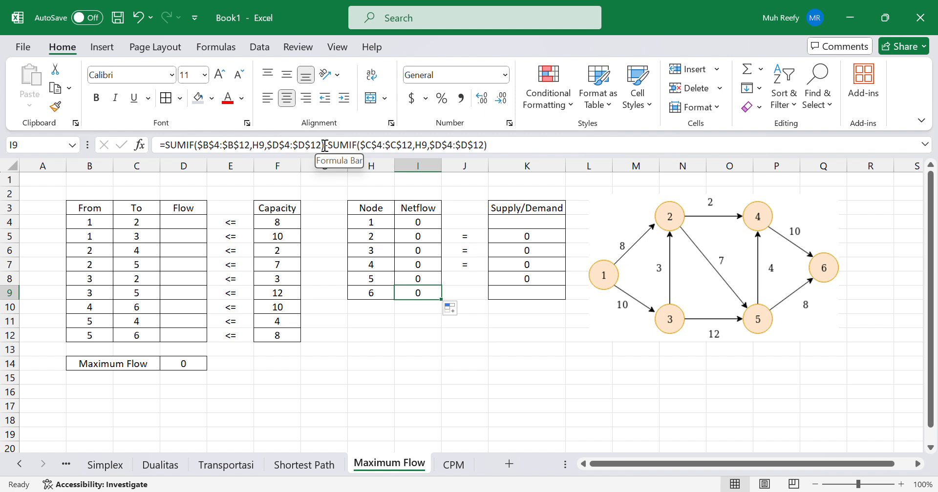
{"action": "left_click_drag", "start_coordinate": [323, 146], "coordinate": [168, 157]}
{"action": "key", "text": "BackSpace"}
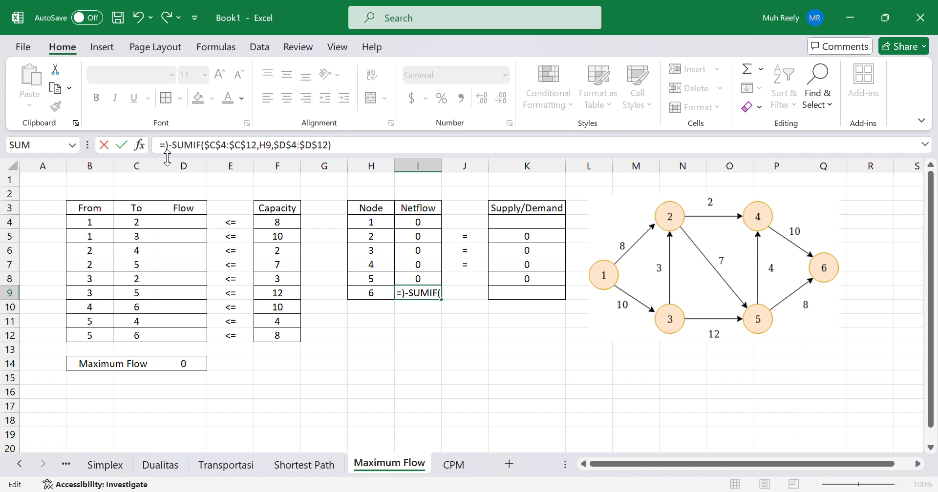
{"action": "key", "text": "Delete"}
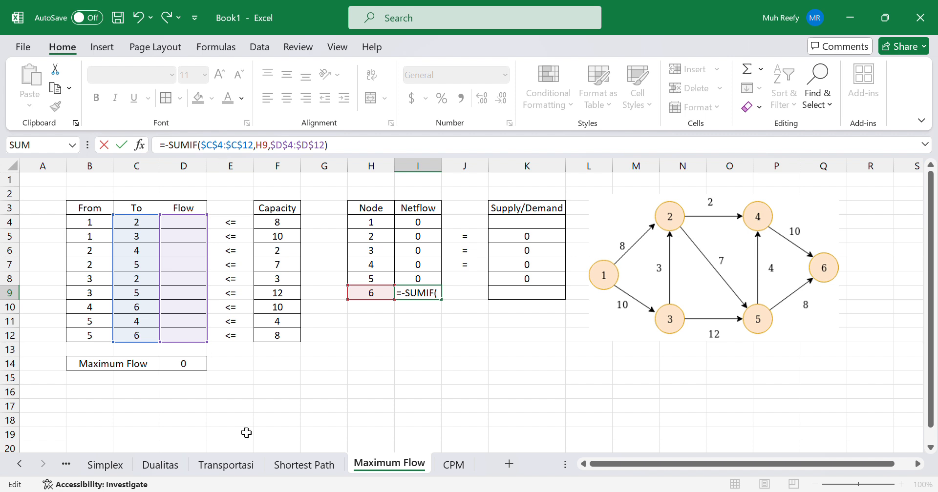
{"action": "key", "text": "Return"}
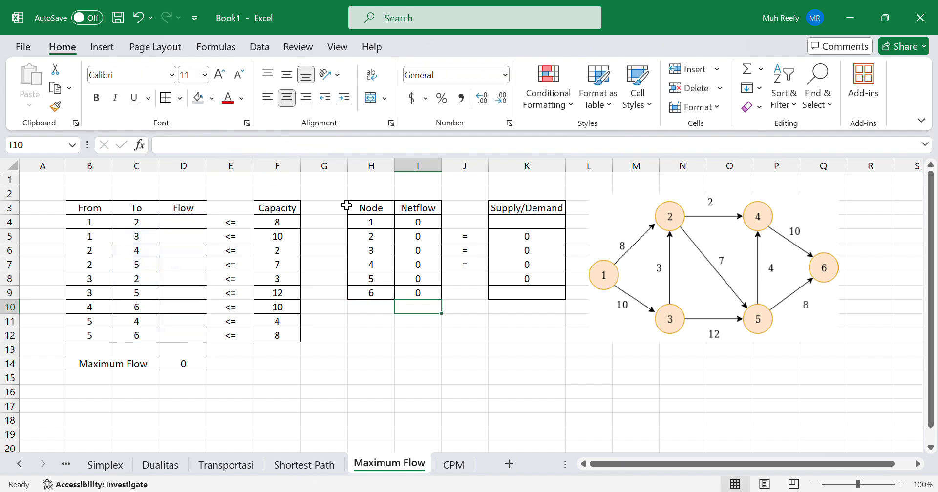
- Set up Solver to maximize the Maximum Flow cell D14 by changing the flow cells D4:D12
{"action": "left_click", "coordinate": [168, 367]}
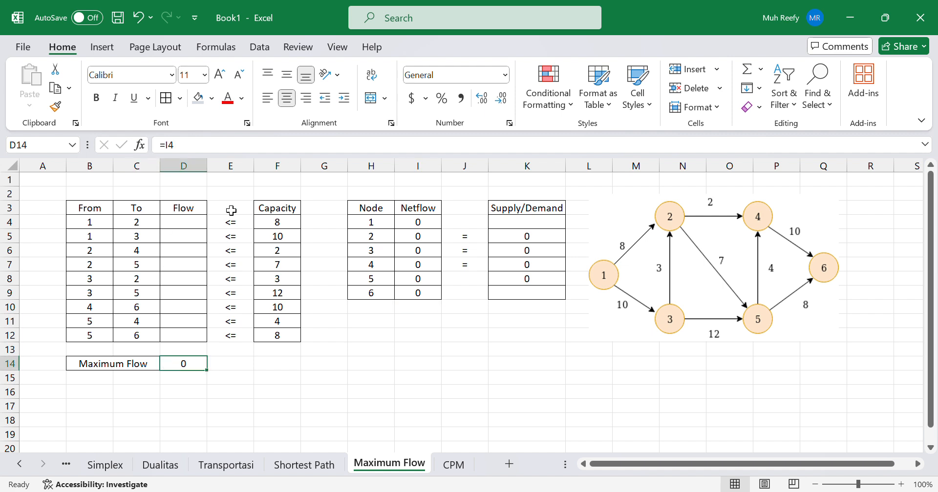
{"action": "left_click", "coordinate": [420, 224]}
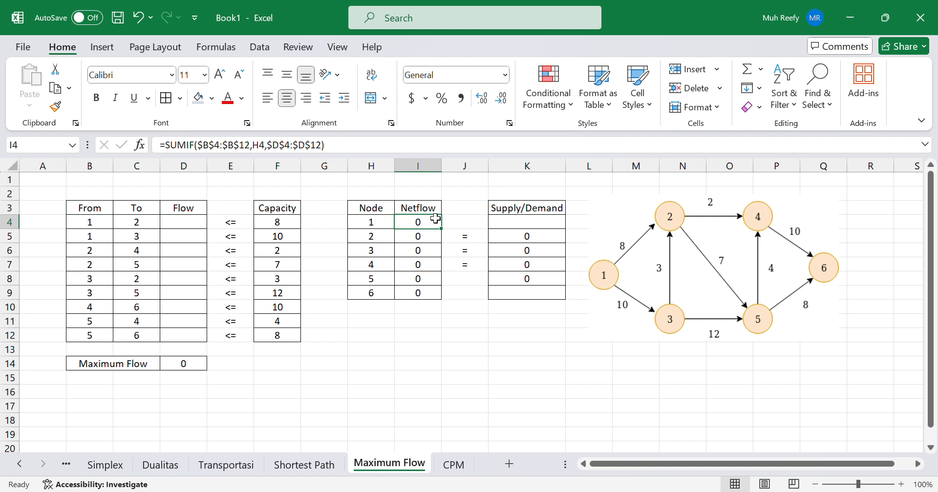
{"action": "left_click", "coordinate": [167, 364]}
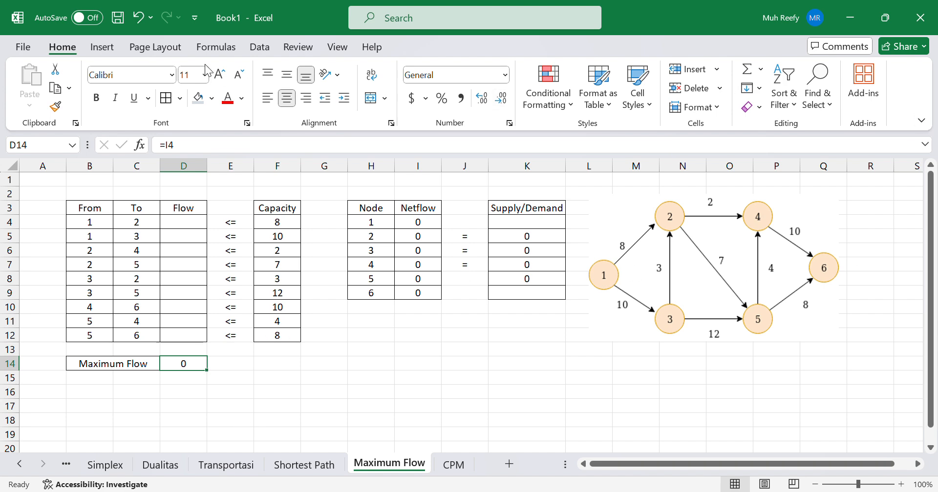
{"action": "left_click", "coordinate": [266, 46]}
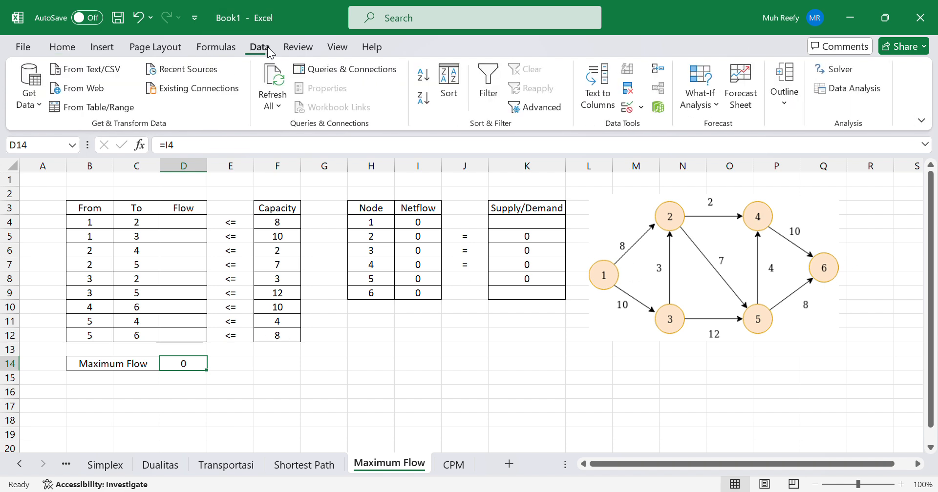
{"action": "left_click", "coordinate": [831, 69]}
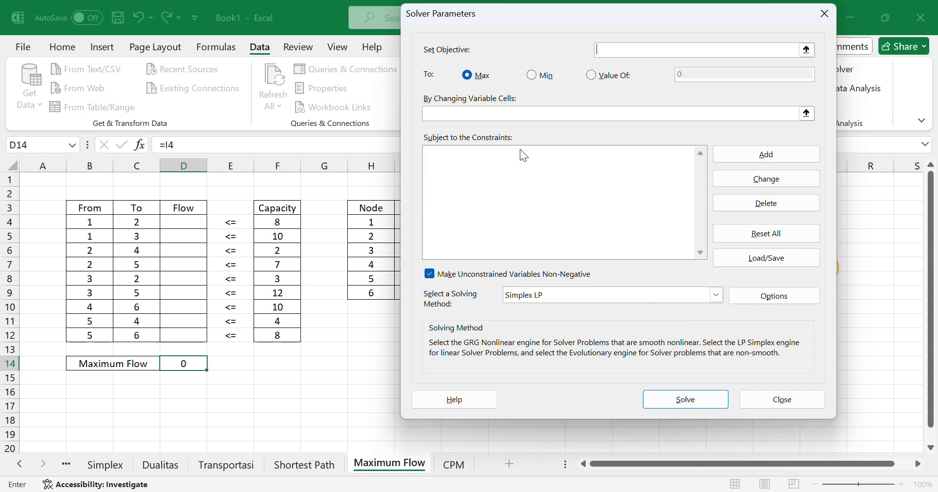
{"action": "left_click_drag", "start_coordinate": [471, 20], "coordinate": [524, 30]}
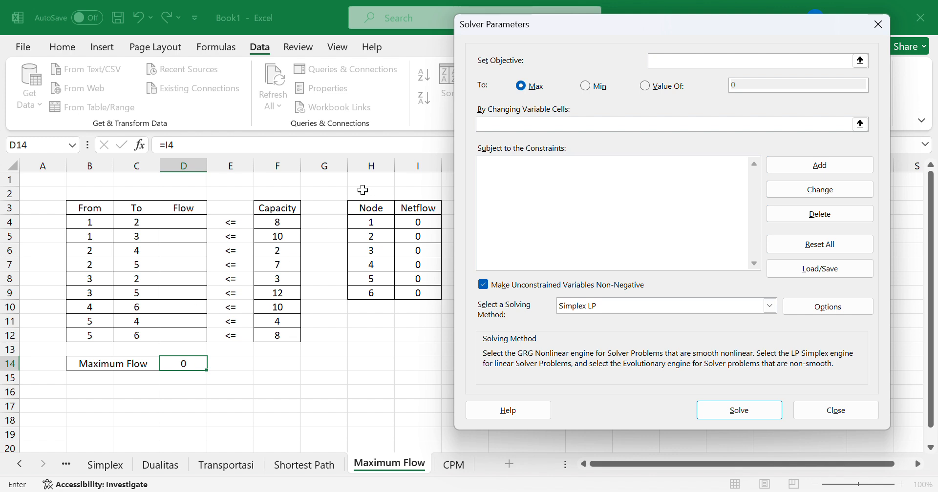
{"action": "left_click", "coordinate": [185, 363]}
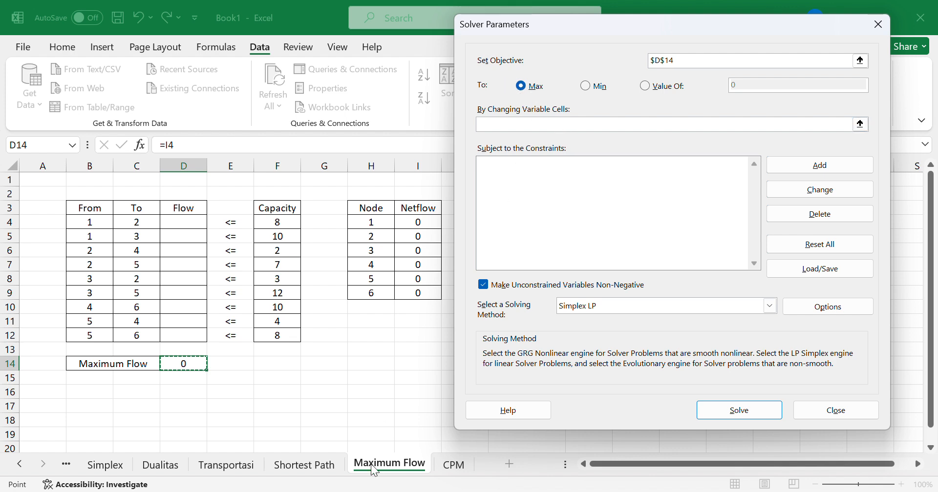
{"action": "left_click", "coordinate": [493, 128]}
{"action": "left_click_drag", "start_coordinate": [180, 225], "coordinate": [186, 336]}
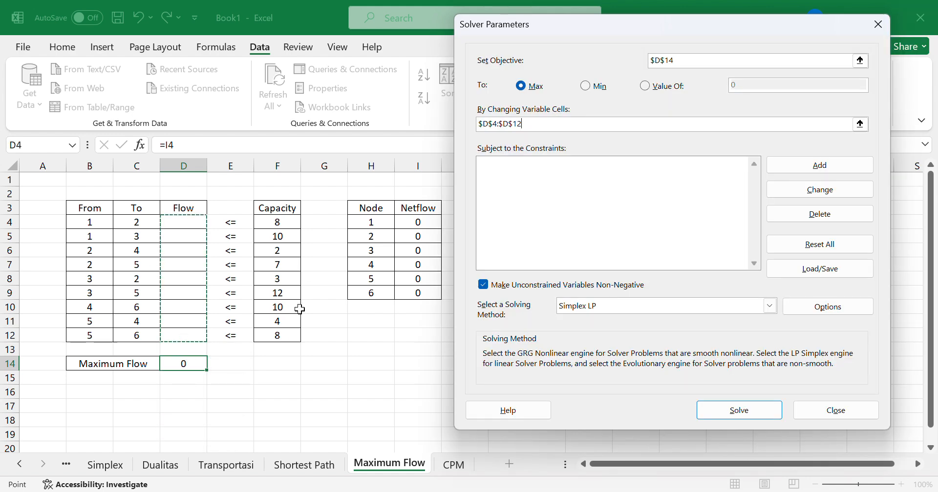
- Add a Solver constraint keeping the flows D4:D12 <= the capacities F4:F12
{"action": "left_click", "coordinate": [807, 166]}
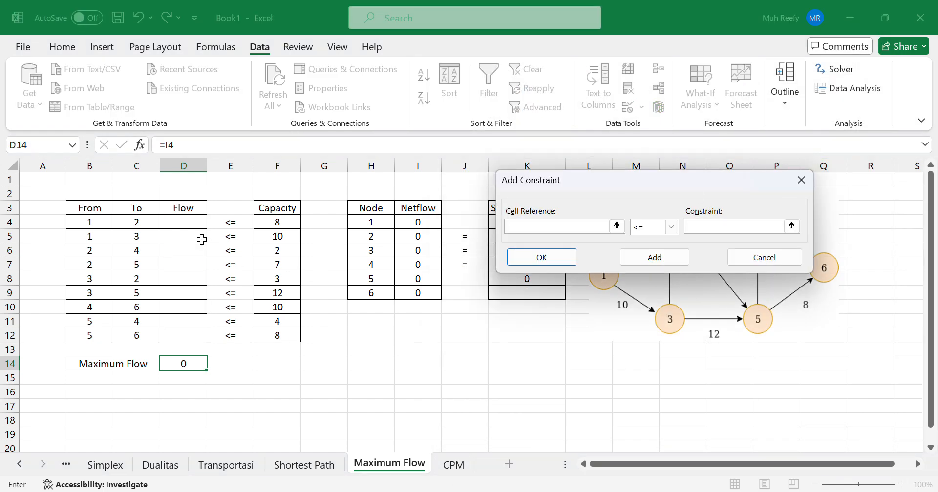
{"action": "left_click_drag", "start_coordinate": [190, 224], "coordinate": [196, 335]}
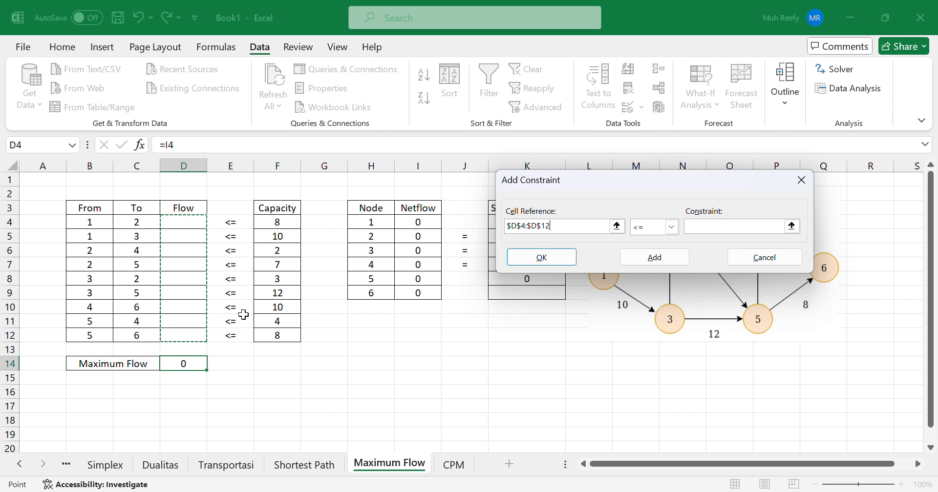
{"action": "left_click", "coordinate": [697, 227]}
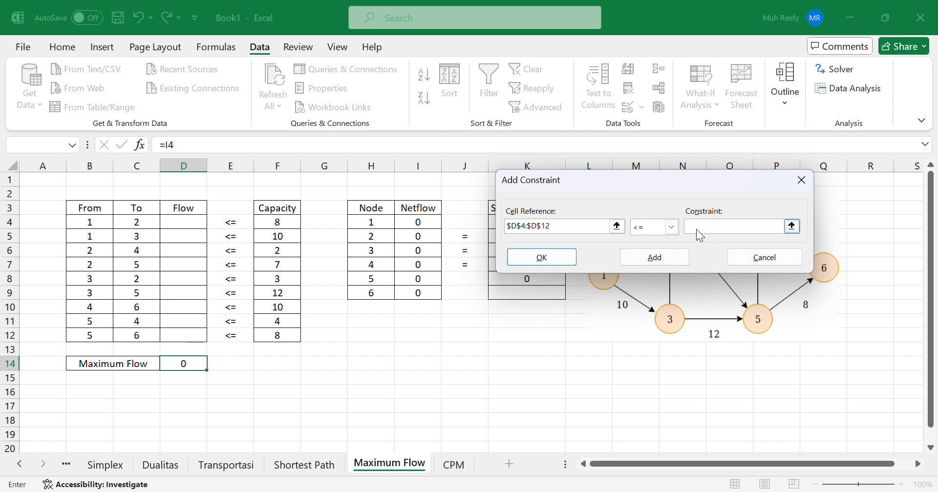
{"action": "left_click_drag", "start_coordinate": [276, 223], "coordinate": [274, 335]}
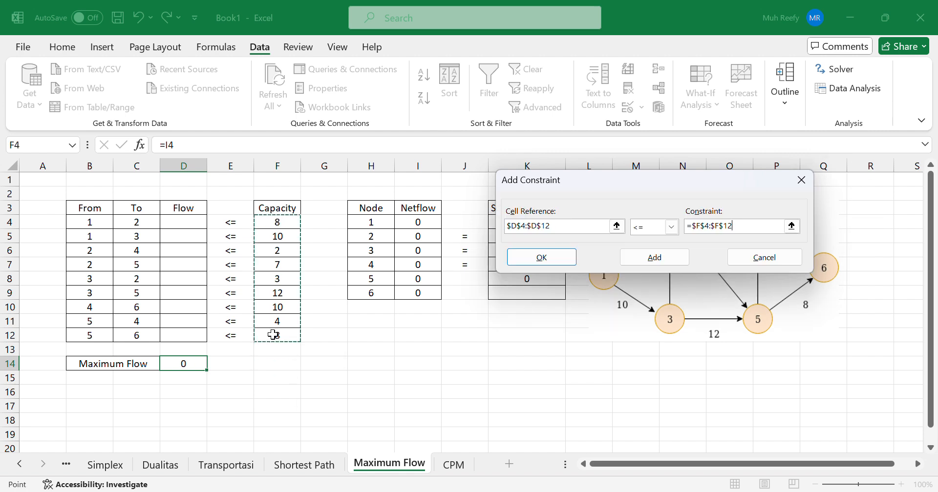
{"action": "left_click", "coordinate": [649, 259]}
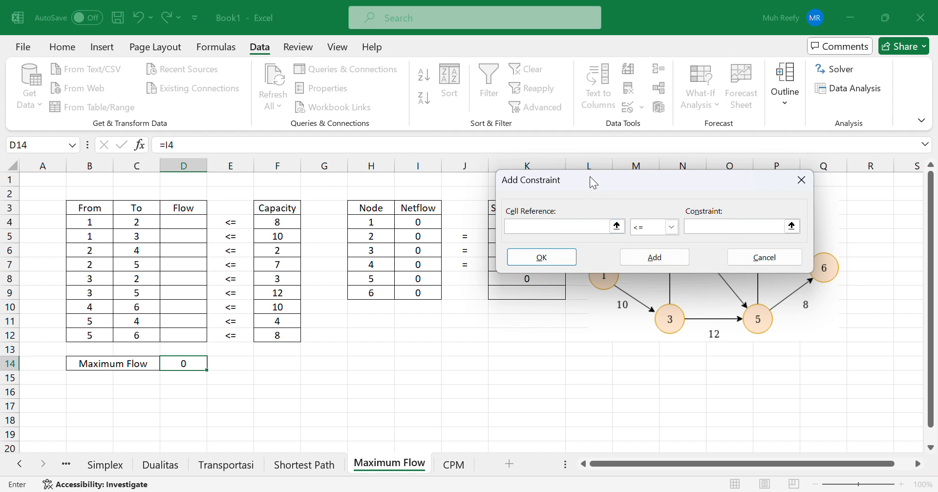
- Add a Solver constraint setting the netflows I5:I8 = the supply/demand values K5:K8
{"action": "left_click_drag", "start_coordinate": [590, 177], "coordinate": [408, 87]}
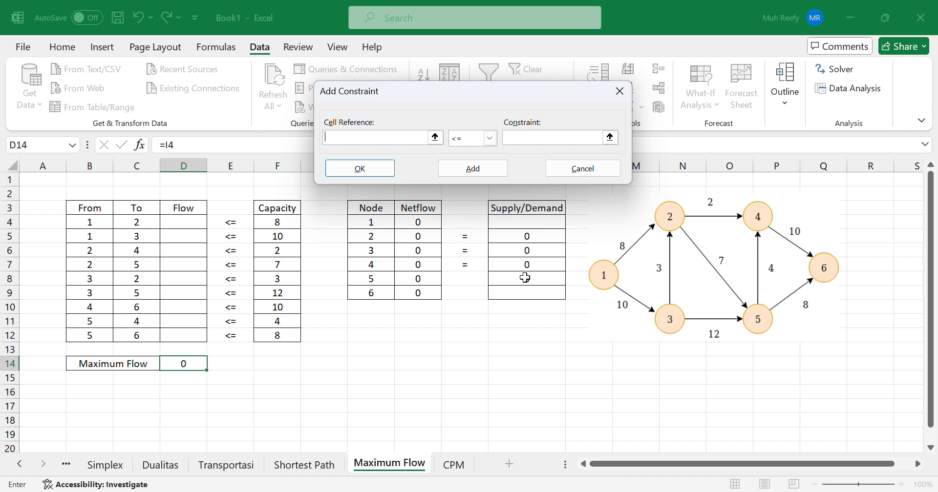
{"action": "left_click_drag", "start_coordinate": [421, 237], "coordinate": [424, 282]}
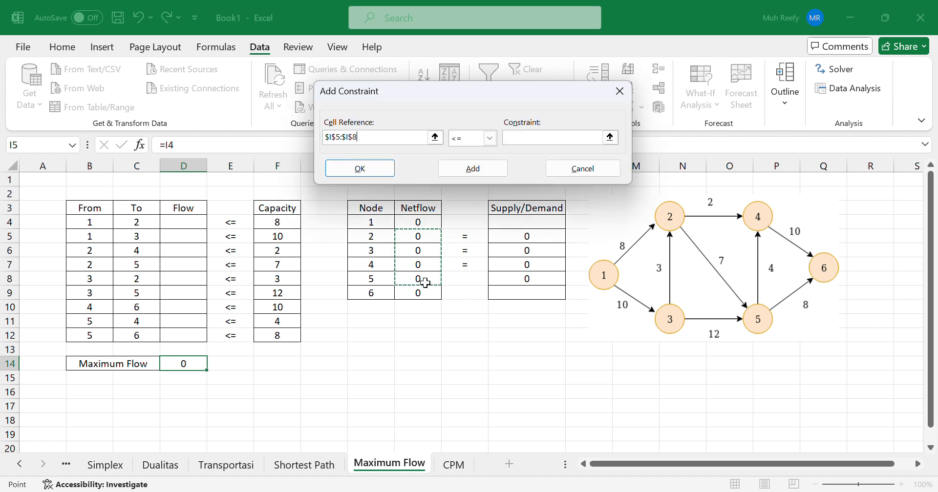
{"action": "left_click", "coordinate": [492, 140]}
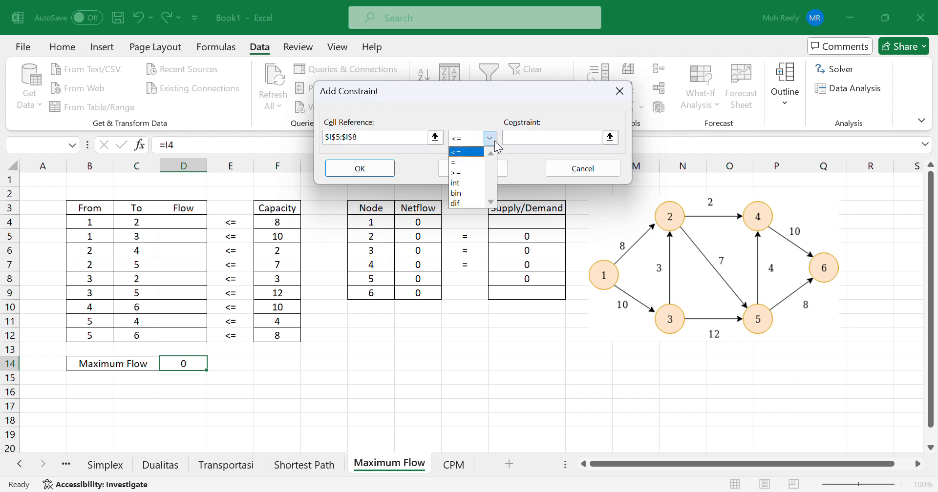
{"action": "left_click", "coordinate": [470, 163]}
{"action": "left_click_drag", "start_coordinate": [508, 235], "coordinate": [521, 279]}
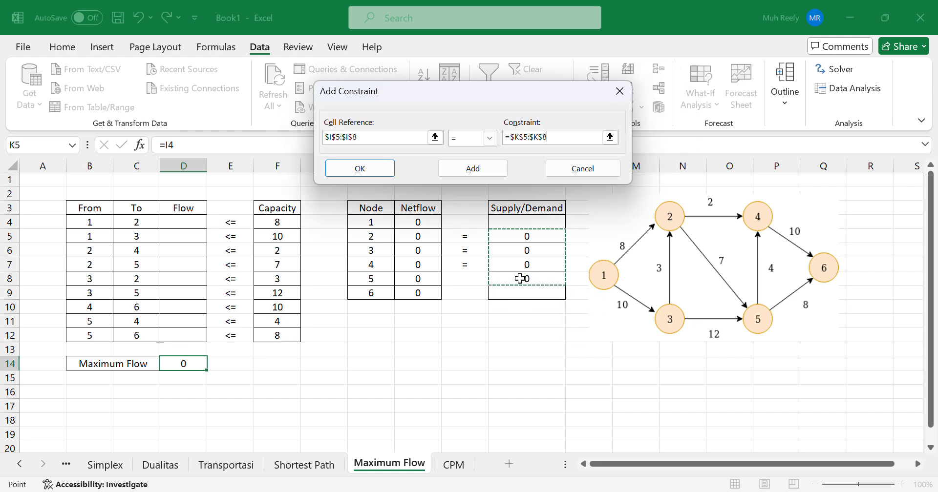
{"action": "left_click", "coordinate": [357, 169]}
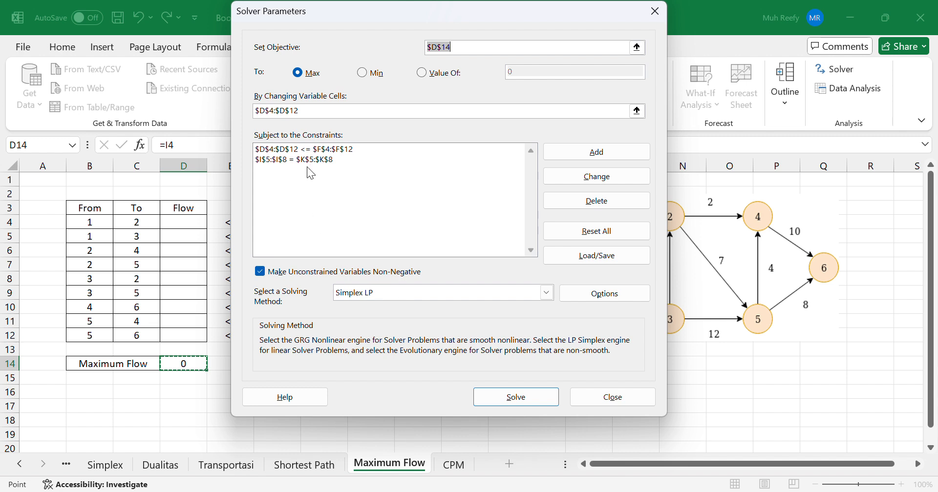
- Add a Solver constraint keeping the flows D4:D12 >= 0, and solve the model, keeping the Solver solution
{"action": "left_click", "coordinate": [589, 152]}
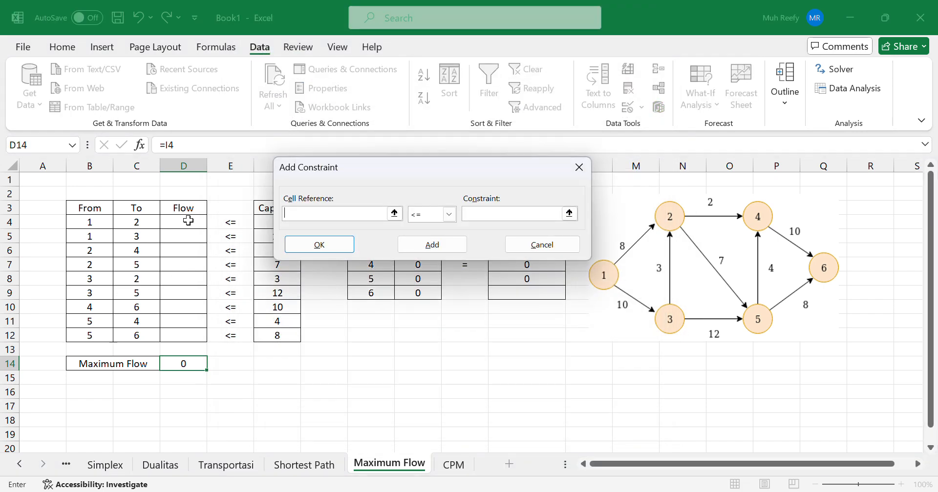
{"action": "left_click_drag", "start_coordinate": [188, 221], "coordinate": [184, 333]}
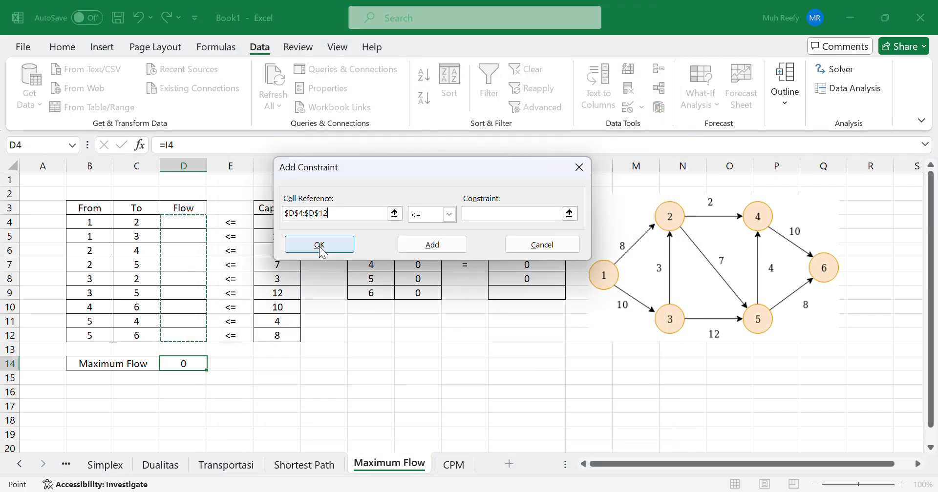
{"action": "left_click", "coordinate": [448, 214]}
{"action": "left_click", "coordinate": [425, 248]}
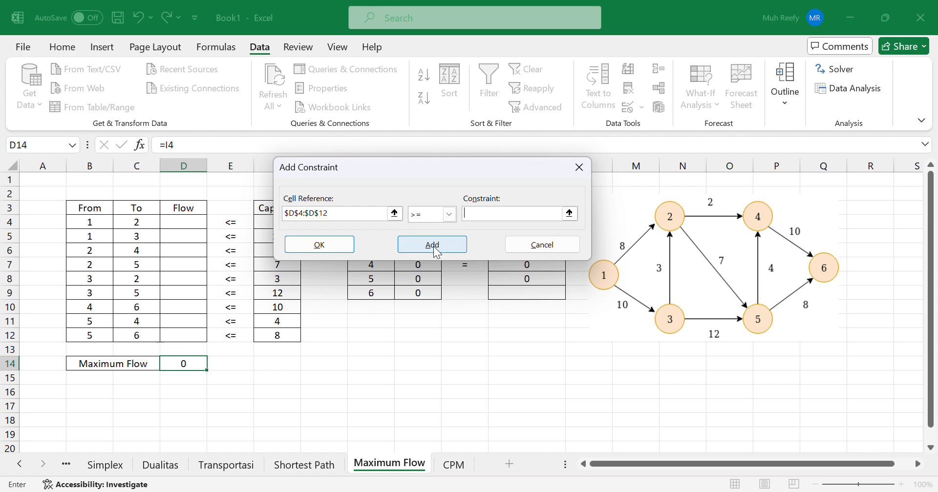
{"action": "type", "text": "0"}
{"action": "left_click", "coordinate": [348, 243]}
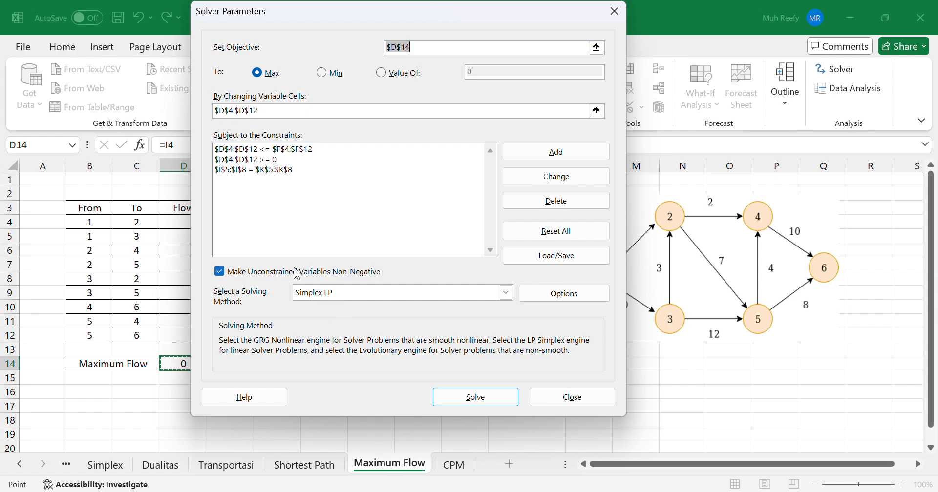
{"action": "left_click", "coordinate": [494, 406]}
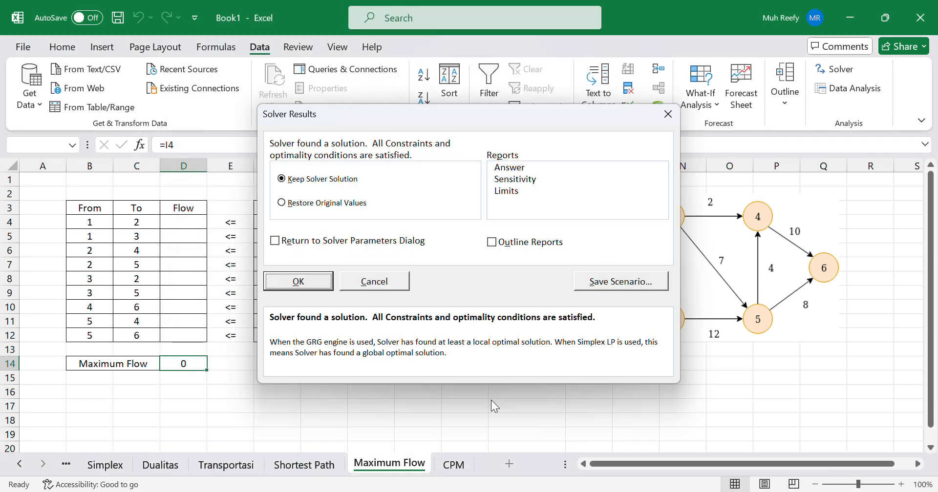
{"action": "left_click", "coordinate": [304, 280]}
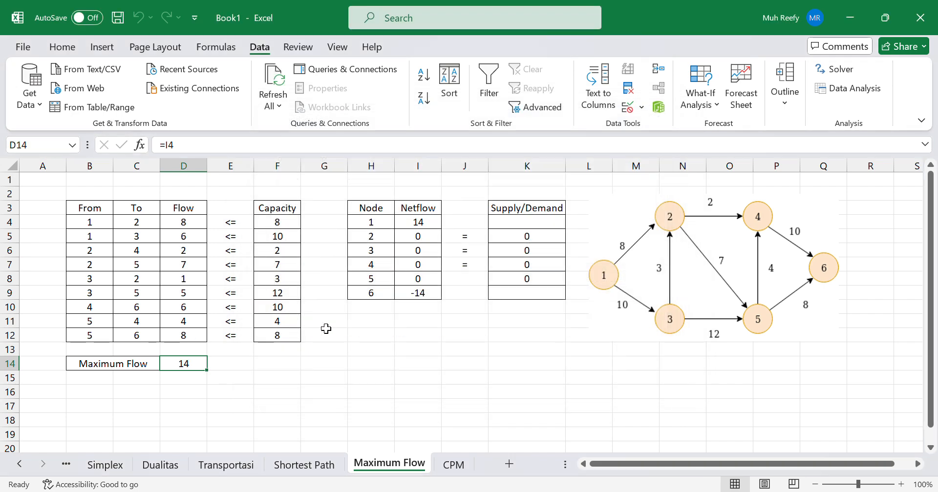
- Enter the missing = sign in J8, between the netflow and supply/demand of node 5
{"action": "left_click", "coordinate": [481, 279]}
{"action": "type", "text": "="}
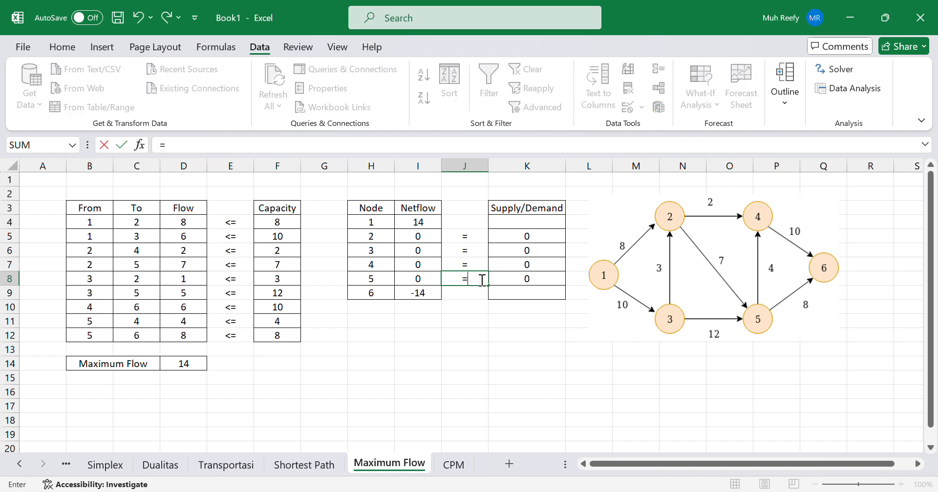
{"action": "left_click", "coordinate": [448, 314]}
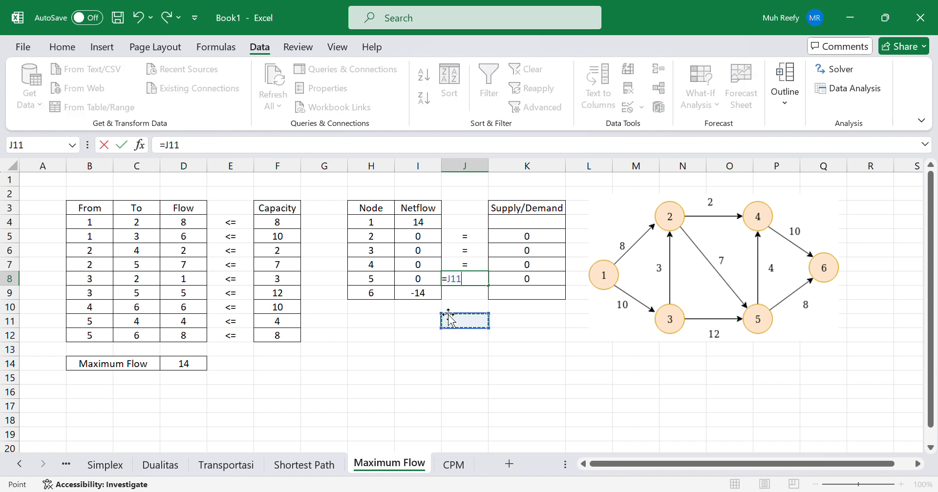
{"action": "key", "text": "BackSpace"}
{"action": "key", "text": "BackSpace"}
{"action": "key", "text": "BackSpace"}
{"action": "key", "text": "Return"}
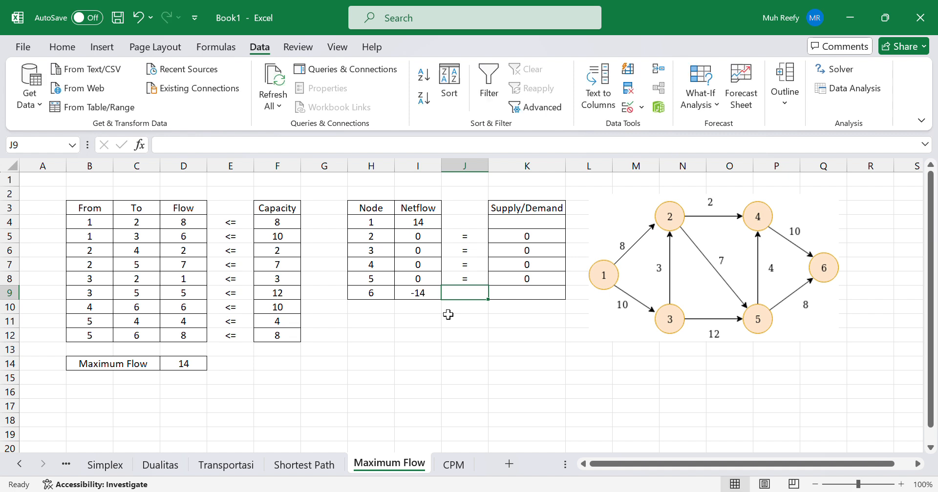
{"action": "left_click", "coordinate": [362, 373]}
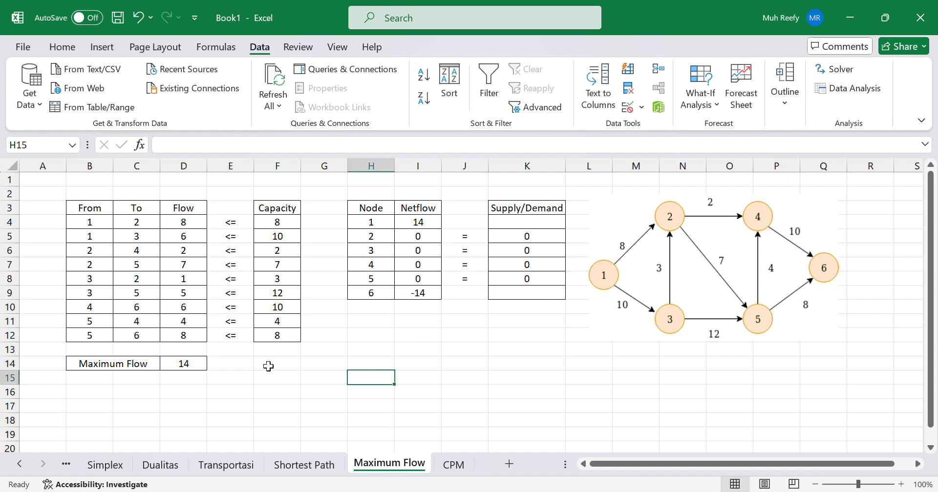
{"action": "left_click", "coordinate": [166, 362]}
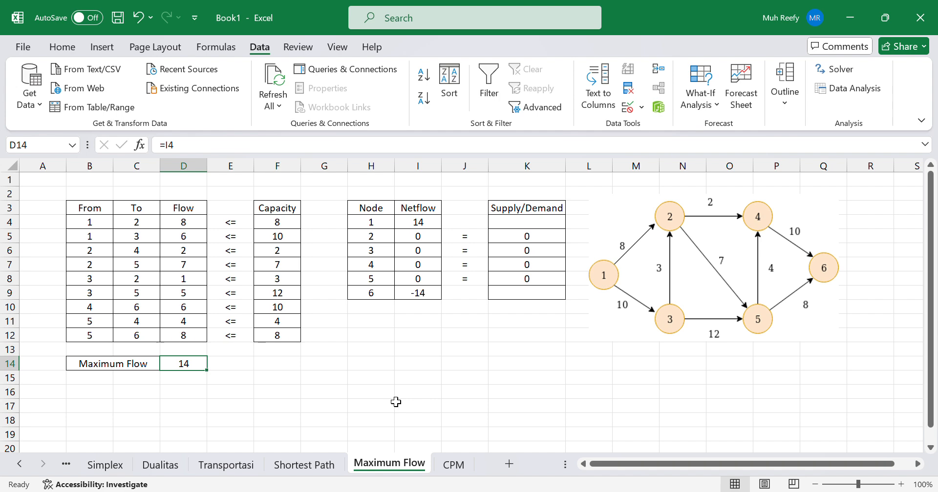
- Examine the activity table, the network diagram and the prepared model table on the CPM sheet
{"action": "left_click", "coordinate": [454, 464]}
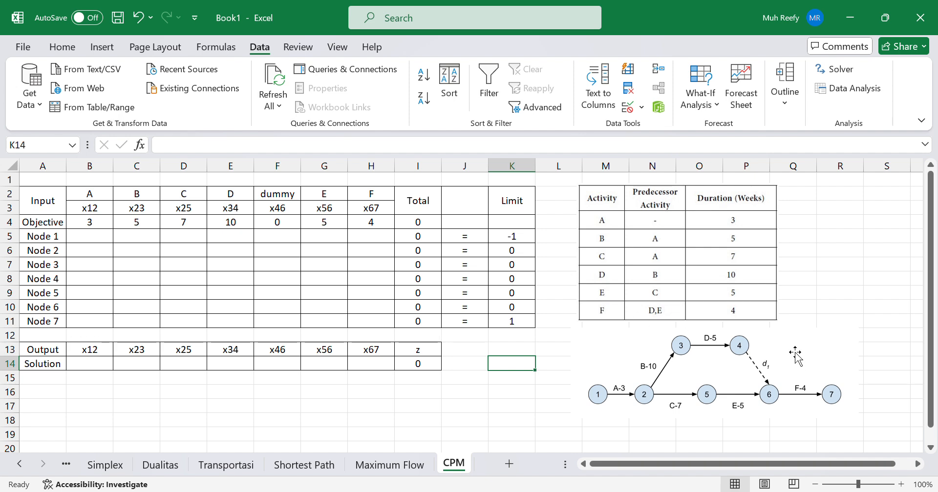
{"action": "scroll", "coordinate": [795, 354], "scroll_direction": "right", "scroll_amount": 6}
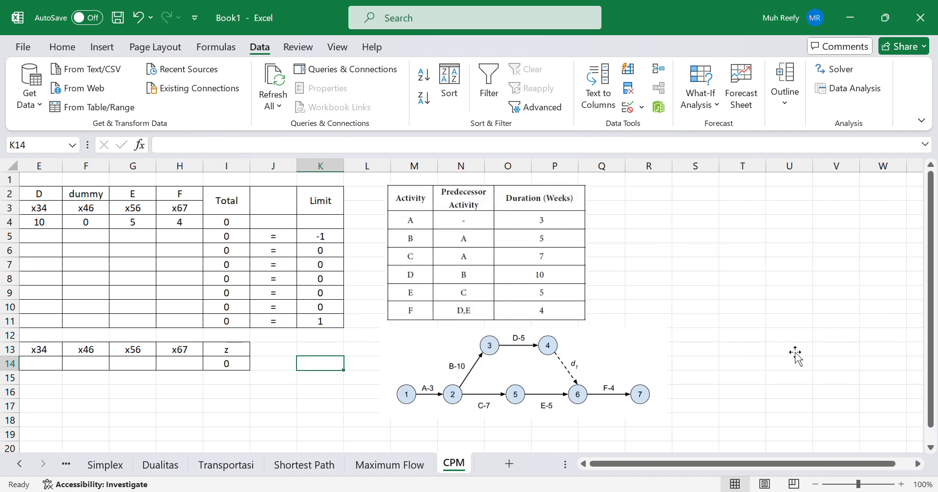
{"action": "scroll", "coordinate": [759, 345], "scroll_direction": "right", "scroll_amount": 1}
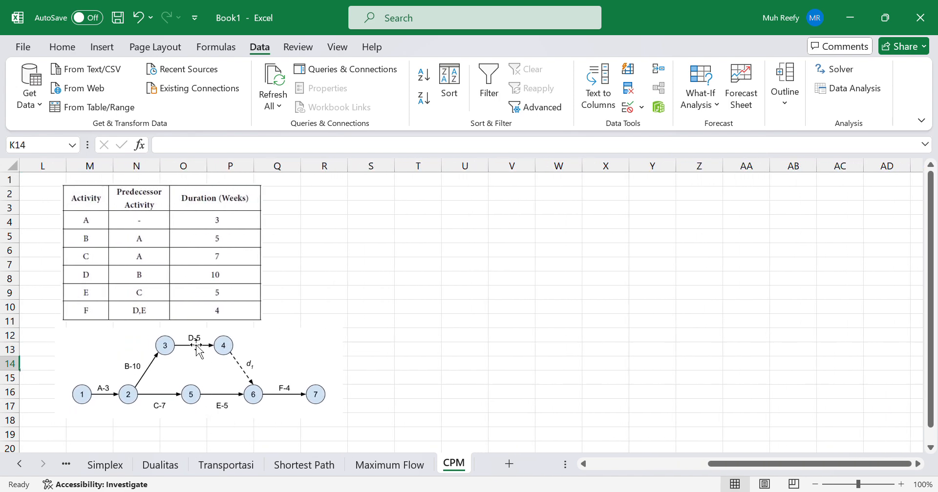
{"action": "left_click", "coordinate": [138, 217]}
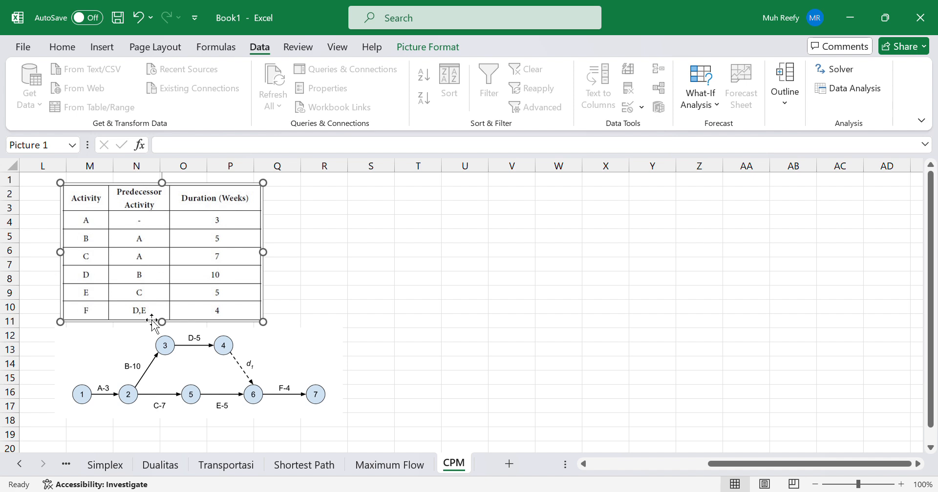
{"action": "left_click", "coordinate": [170, 410]}
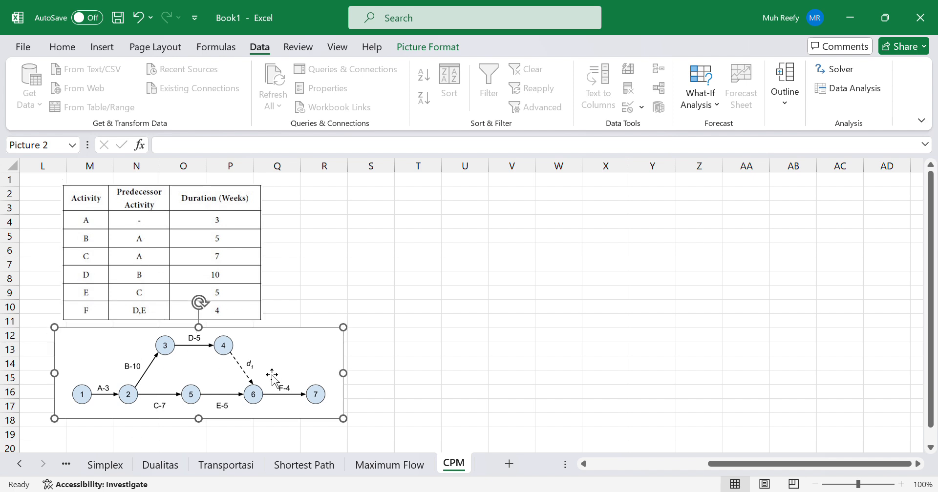
{"action": "left_click", "coordinate": [388, 281]}
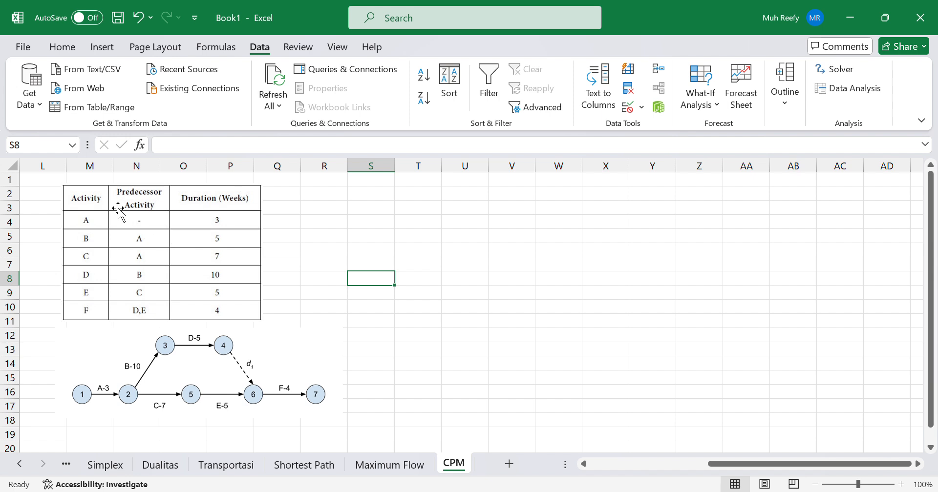
{"action": "scroll", "coordinate": [121, 212], "scroll_direction": "left", "scroll_amount": 1}
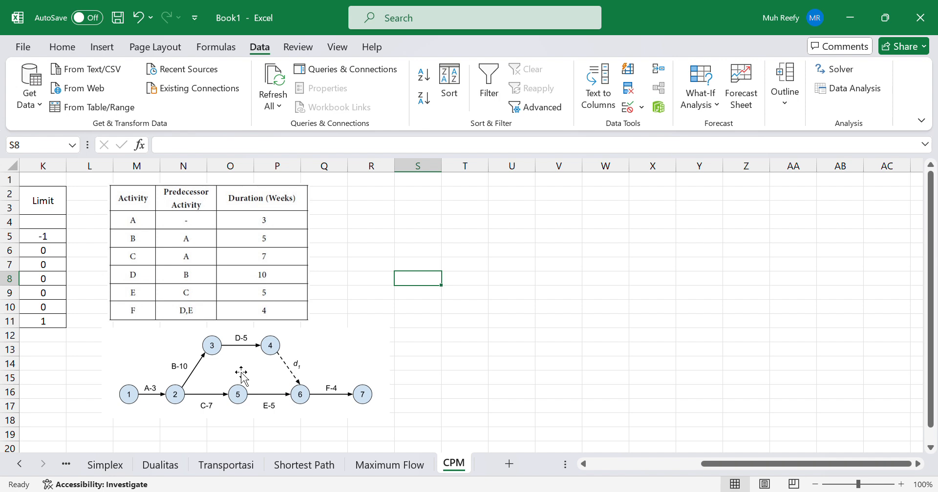
{"action": "scroll", "coordinate": [241, 373], "scroll_direction": "left", "scroll_amount": 5}
{"action": "scroll", "coordinate": [242, 374], "scroll_direction": "right", "scroll_amount": 8}
{"action": "scroll", "coordinate": [242, 374], "scroll_direction": "left", "scroll_amount": 6}
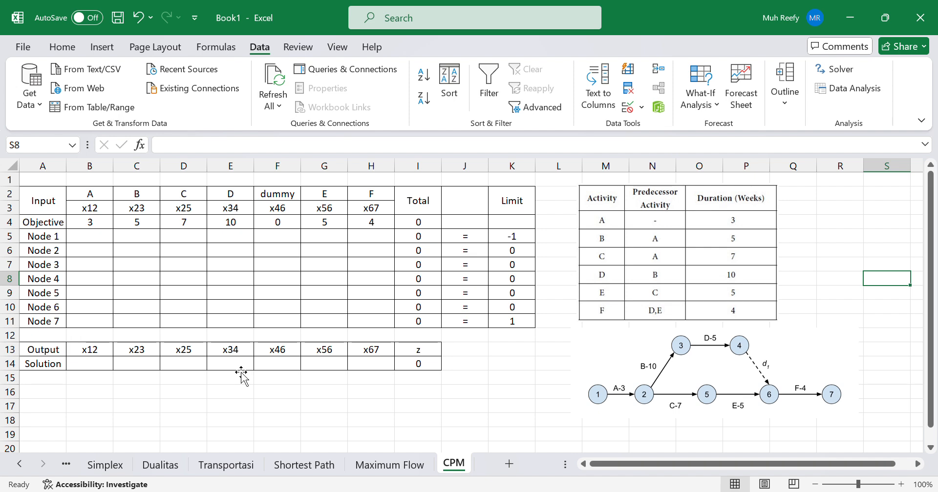
{"action": "scroll", "coordinate": [241, 374], "scroll_direction": "right", "scroll_amount": 7}
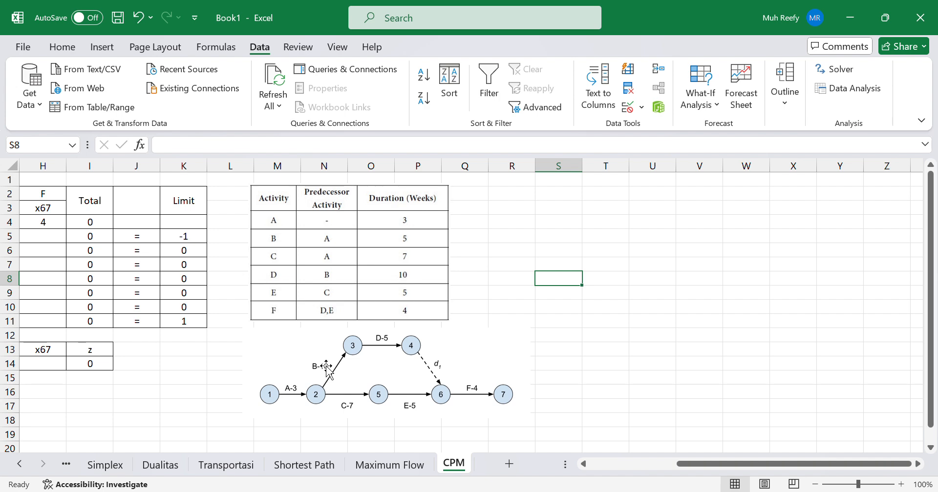
{"action": "scroll", "coordinate": [326, 366], "scroll_direction": "left", "scroll_amount": 7}
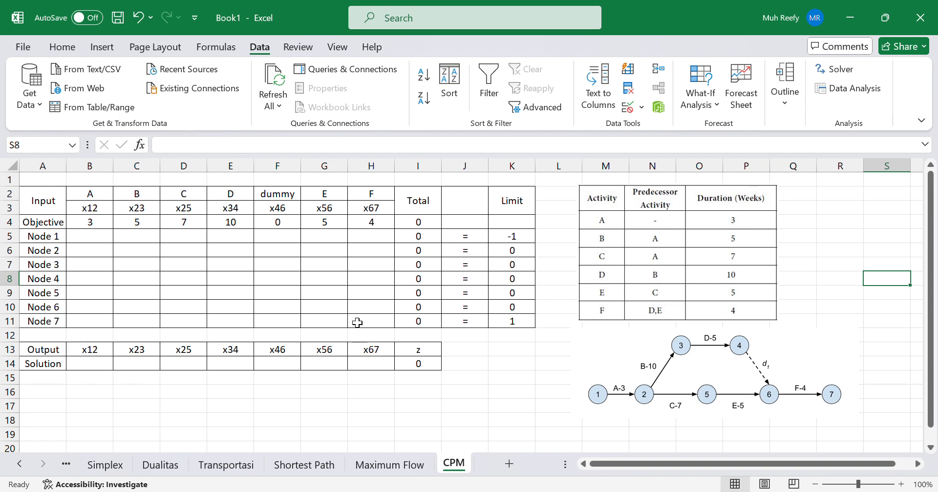
{"action": "scroll", "coordinate": [598, 386], "scroll_direction": "right", "scroll_amount": 3}
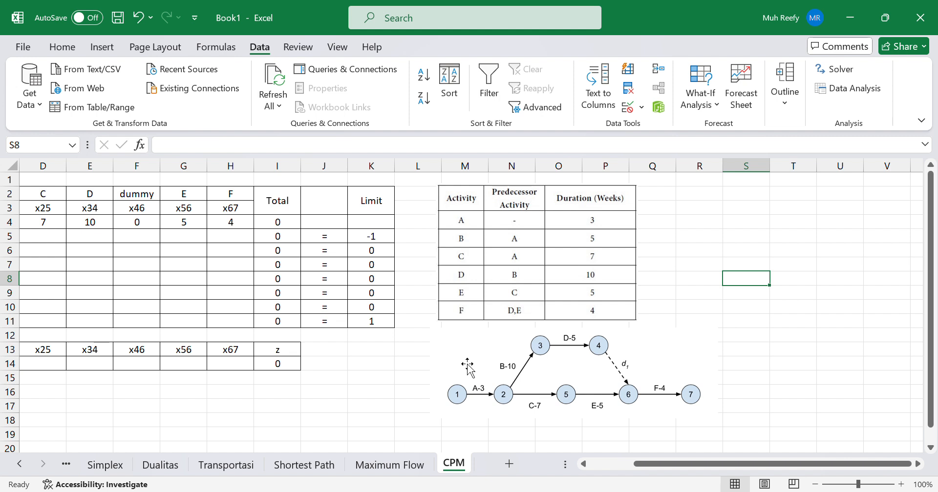
{"action": "scroll", "coordinate": [467, 364], "scroll_direction": "left", "scroll_amount": 3}
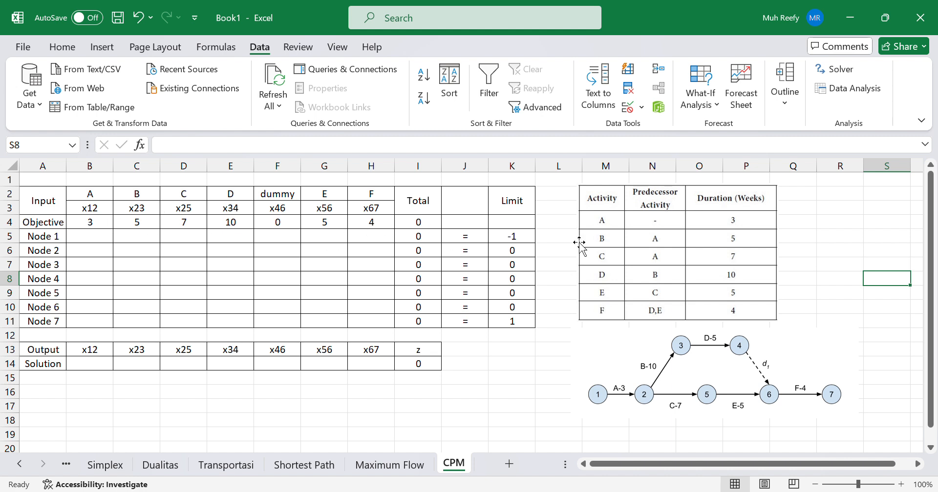
- Compare the CPM limits of Node 1 and Node 7 with the supply/demand values on the Maximum Flow and Shortest Path sheets
{"action": "left_click", "coordinate": [514, 236]}
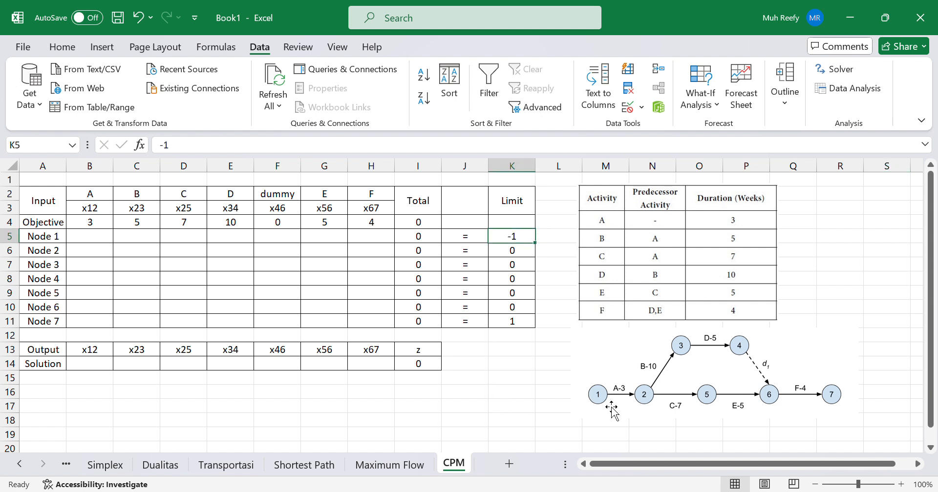
{"action": "left_click", "coordinate": [508, 323]}
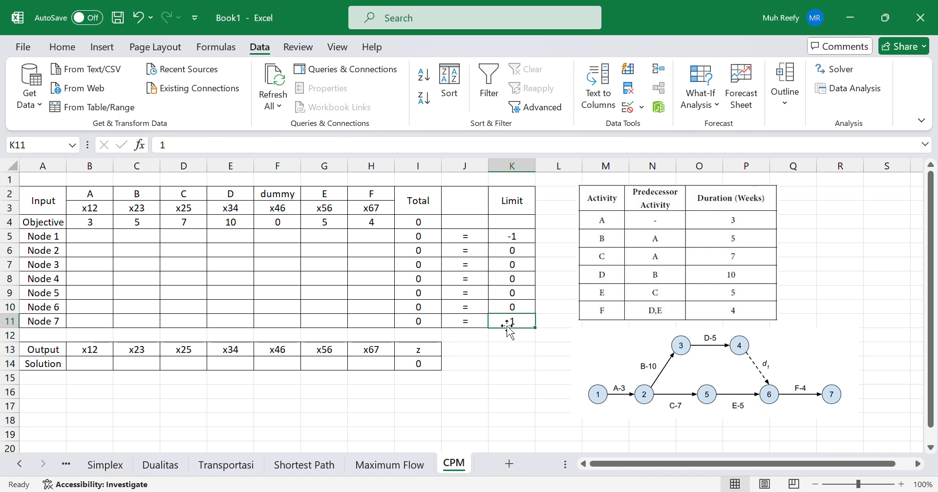
{"action": "left_click", "coordinate": [391, 467]}
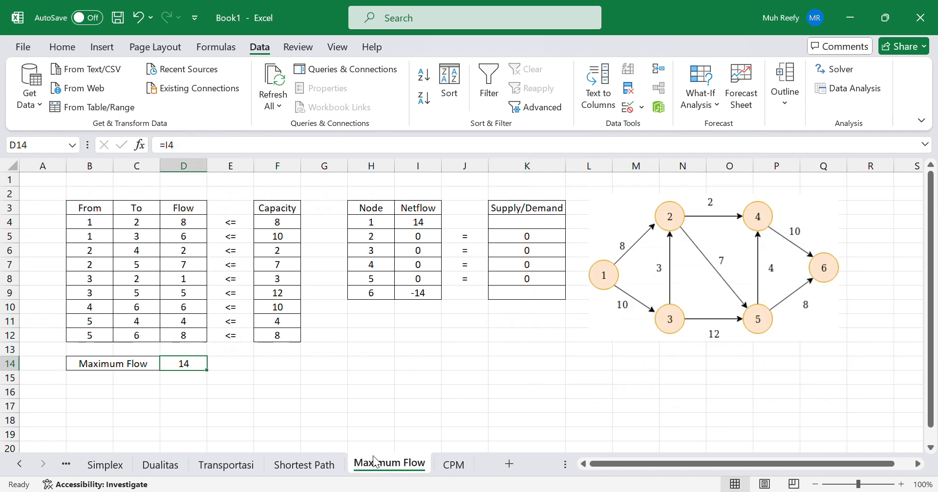
{"action": "left_click", "coordinate": [294, 466]}
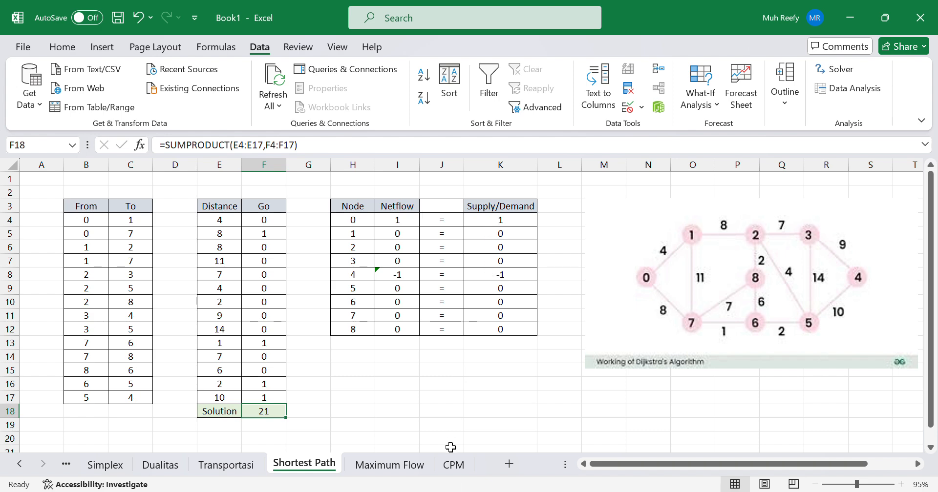
{"action": "left_click", "coordinate": [454, 472]}
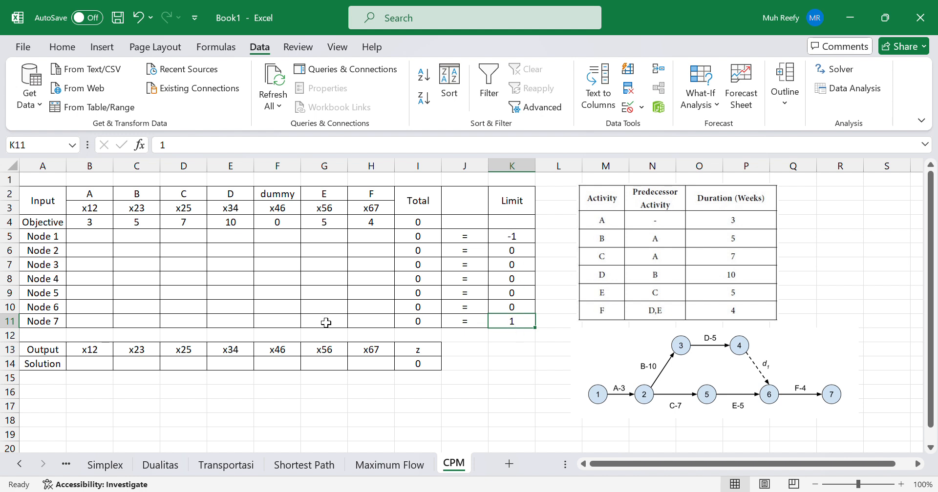
- Review the objective's total formula in I4 of the CPM sheet and fill it down to I11
{"action": "left_click", "coordinate": [422, 220]}
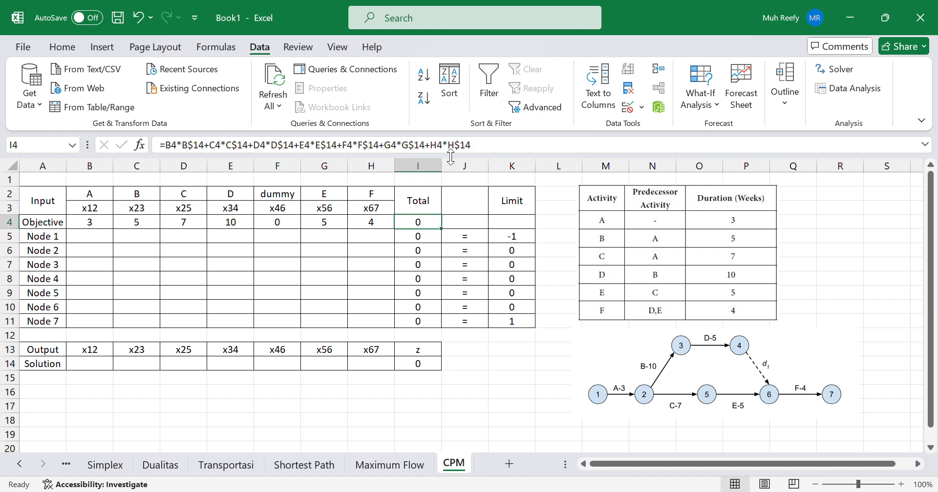
{"action": "left_click", "coordinate": [488, 142]}
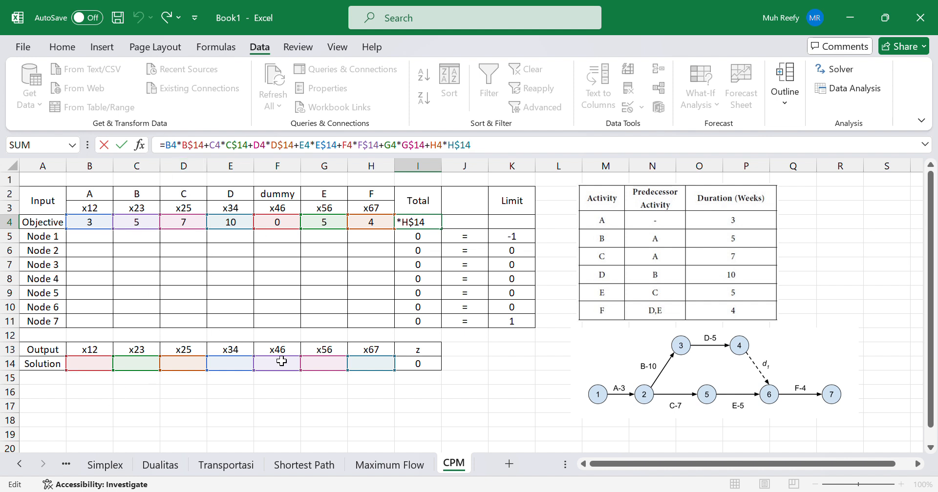
{"action": "left_click", "coordinate": [183, 145]}
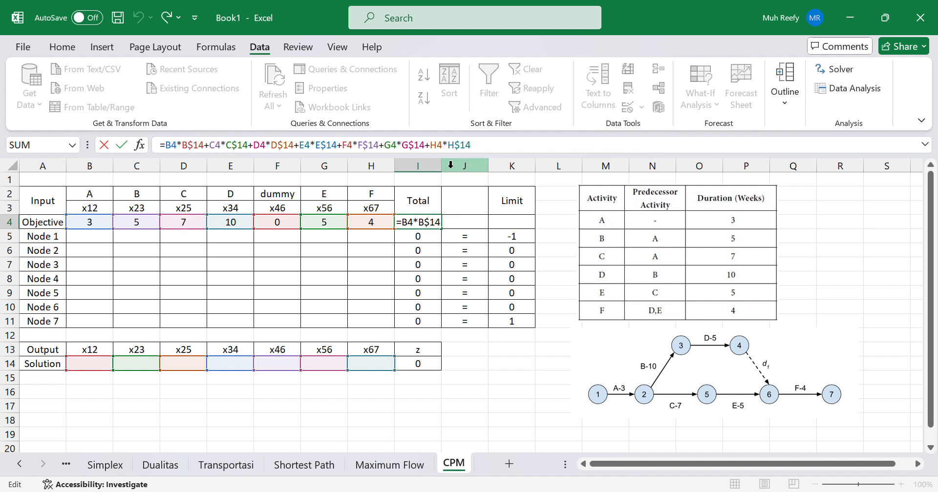
{"action": "key", "text": "Return"}
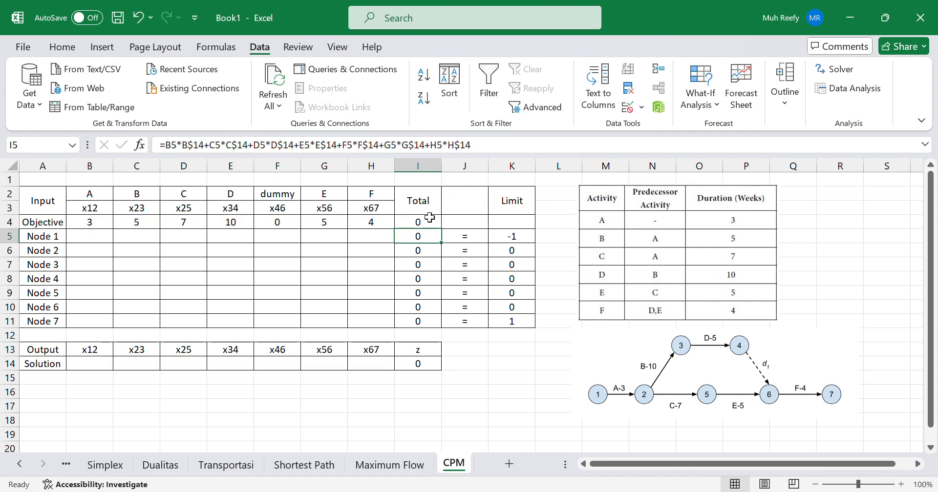
{"action": "left_click", "coordinate": [429, 220]}
{"action": "left_click_drag", "start_coordinate": [441, 228], "coordinate": [415, 320]}
{"action": "left_click", "coordinate": [298, 292]}
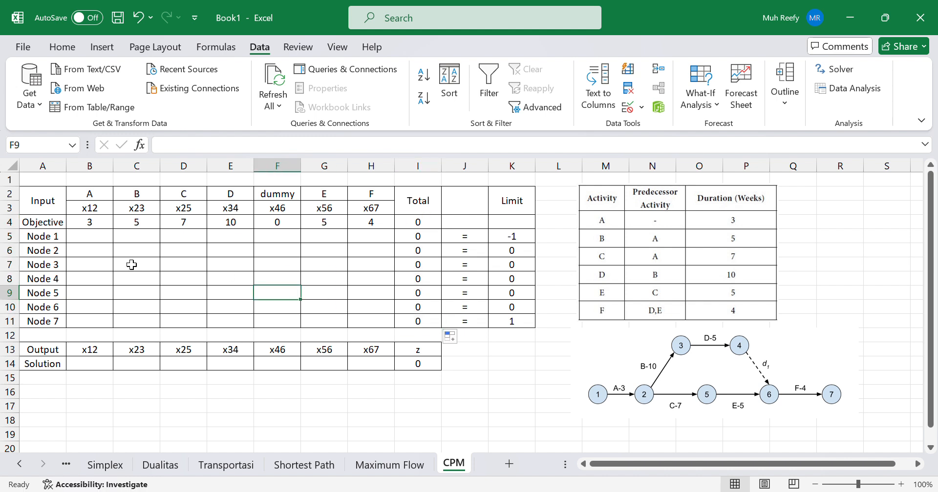
- Enter the x12 coefficients for activity A: -1 in the Node 1 row (B5) and 1 in the Node 2 row (B6)
{"action": "left_click", "coordinate": [101, 236]}
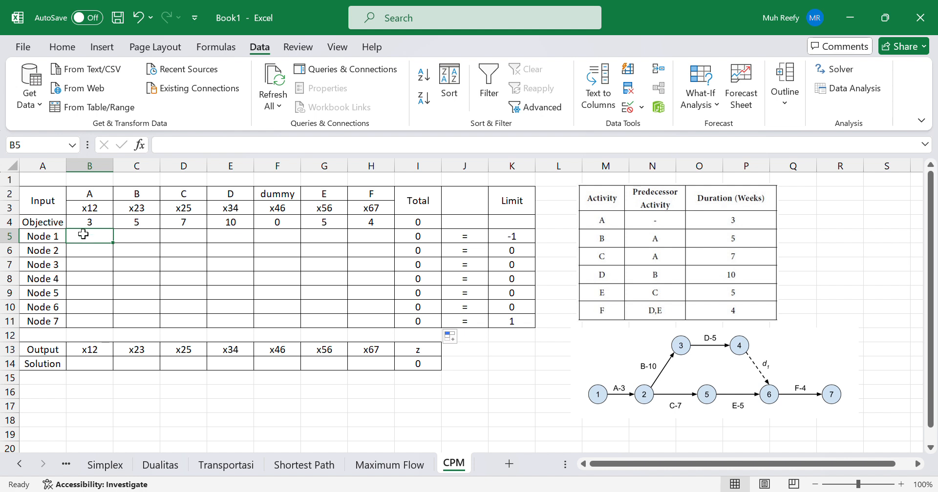
{"action": "type", "text": "-1"}
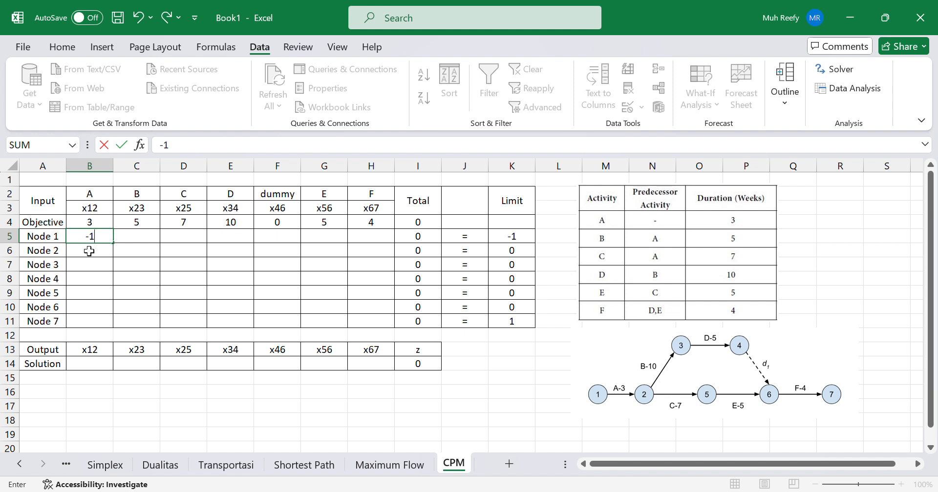
{"action": "left_click", "coordinate": [89, 253]}
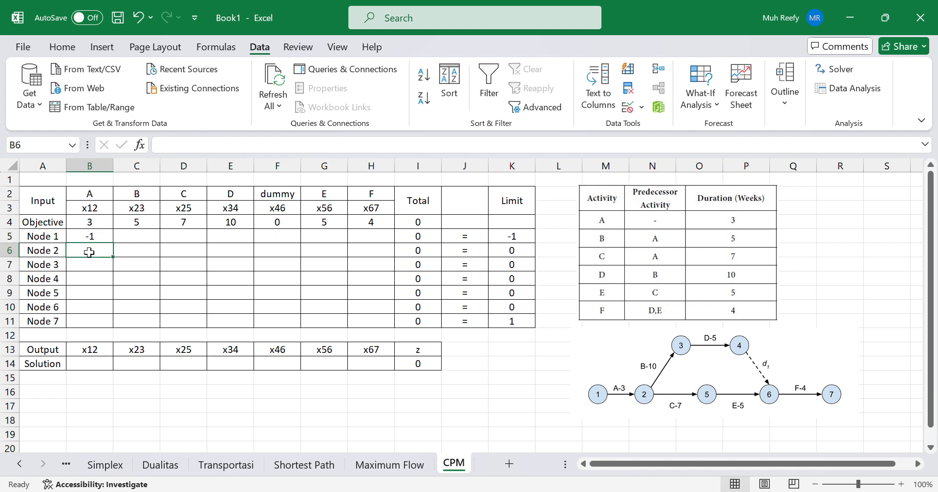
{"action": "type", "text": "1"}
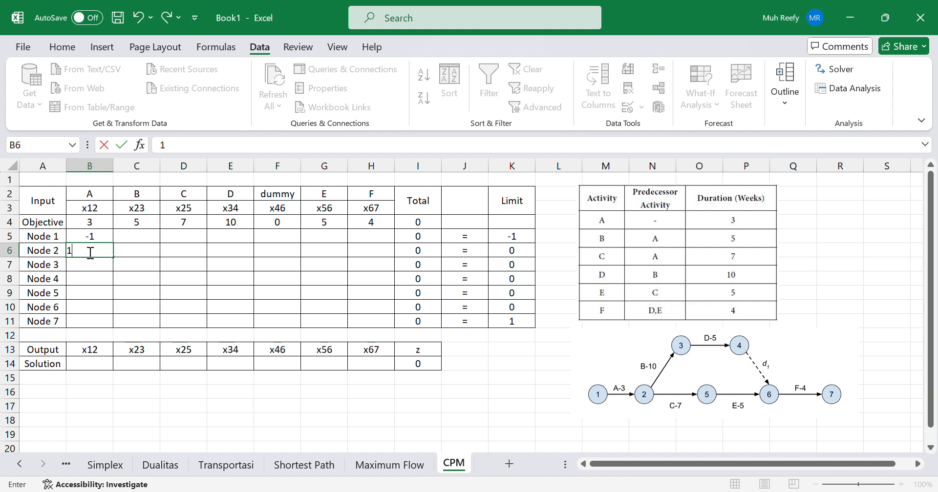
{"action": "left_click", "coordinate": [152, 273]}
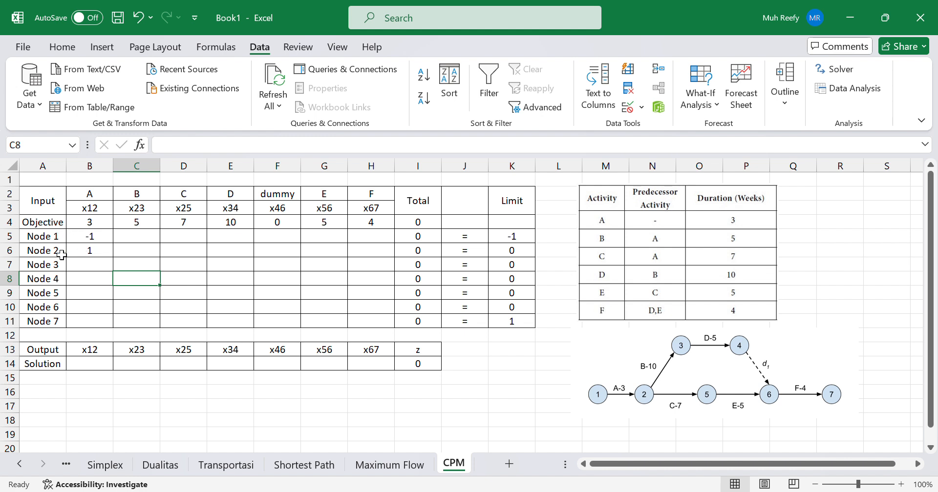
- Enter the x23 coefficients for activity B: -1 in the Node 2 row (C6) and 1 in the Node 3 row (C7)
{"action": "left_click", "coordinate": [130, 251]}
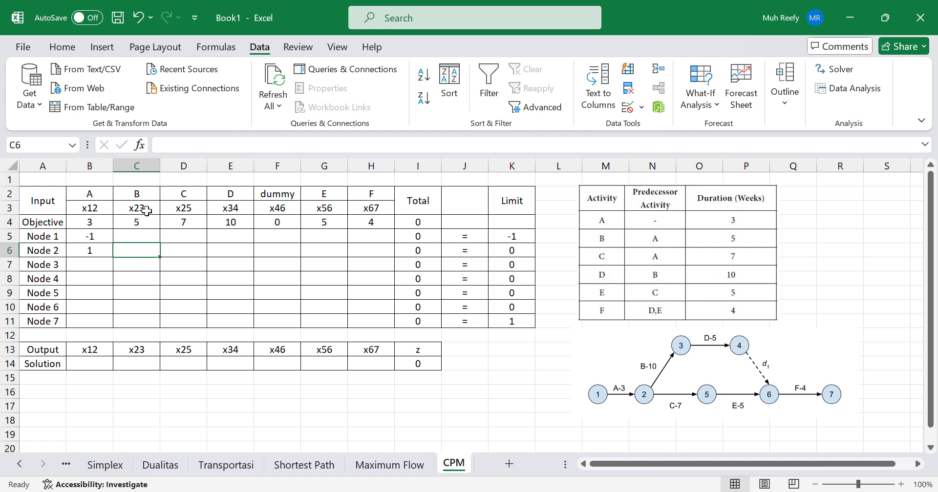
{"action": "type", "text": "-"}
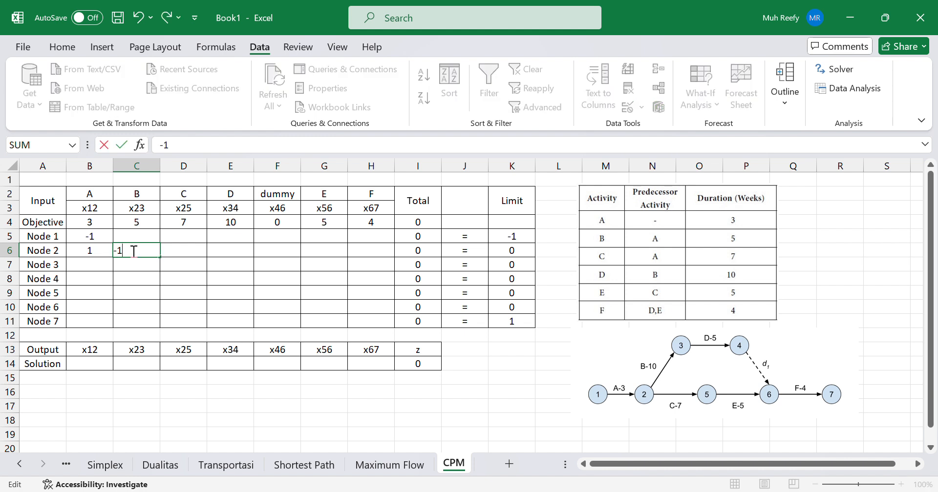
{"action": "type", "text": "1"}
{"action": "key", "text": "Return"}
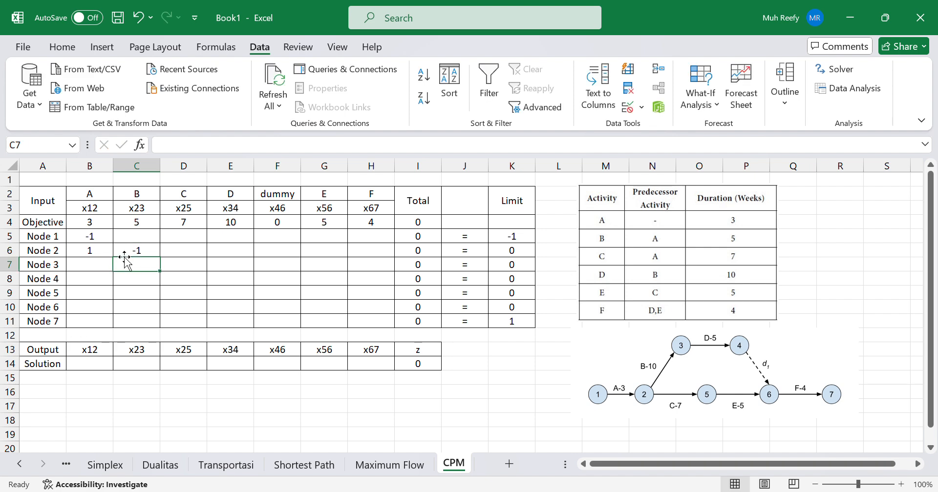
{"action": "type", "text": "1"}
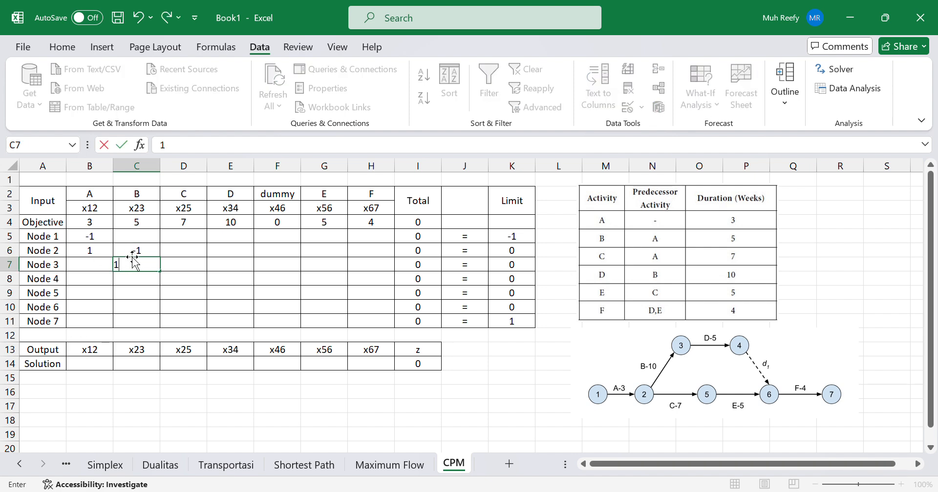
{"action": "key", "text": "Return"}
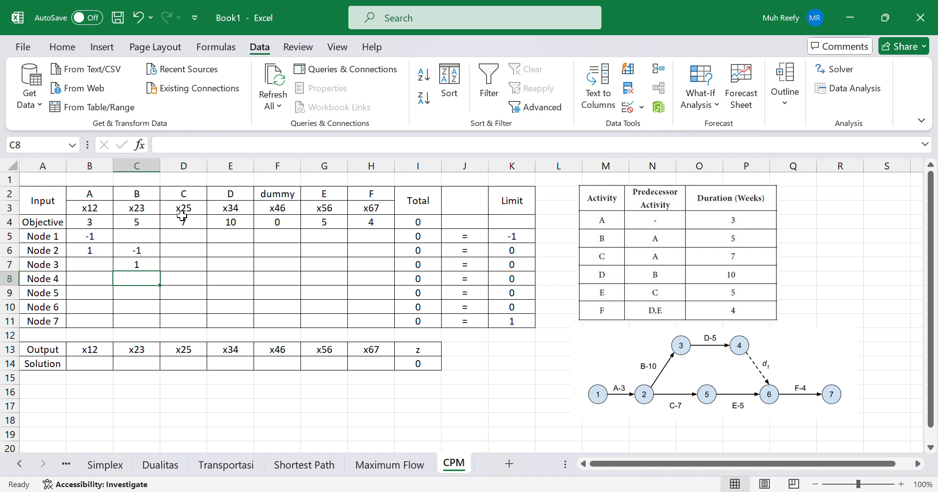
- Enter the x25 coefficients for activity C: -1 in the Node 2 row (D6) and 1 in the Node 5 row (D9)
{"action": "left_click", "coordinate": [181, 251]}
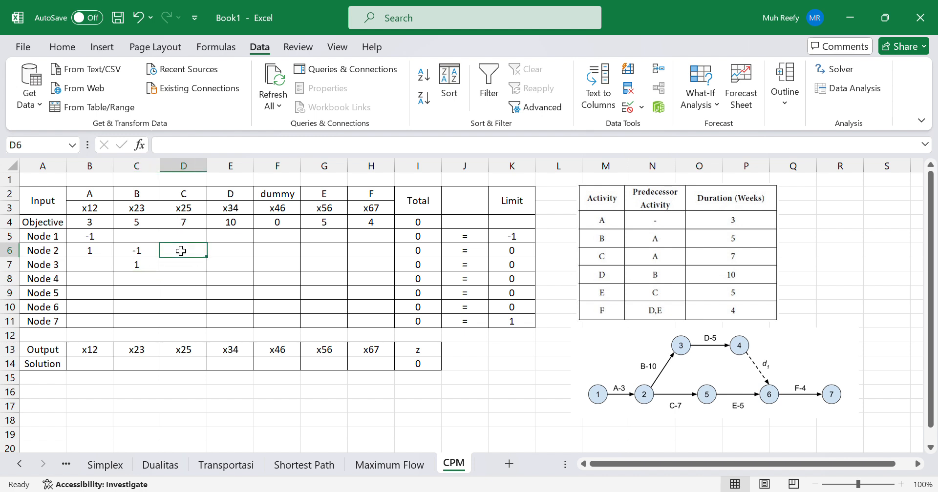
{"action": "type", "text": "-"}
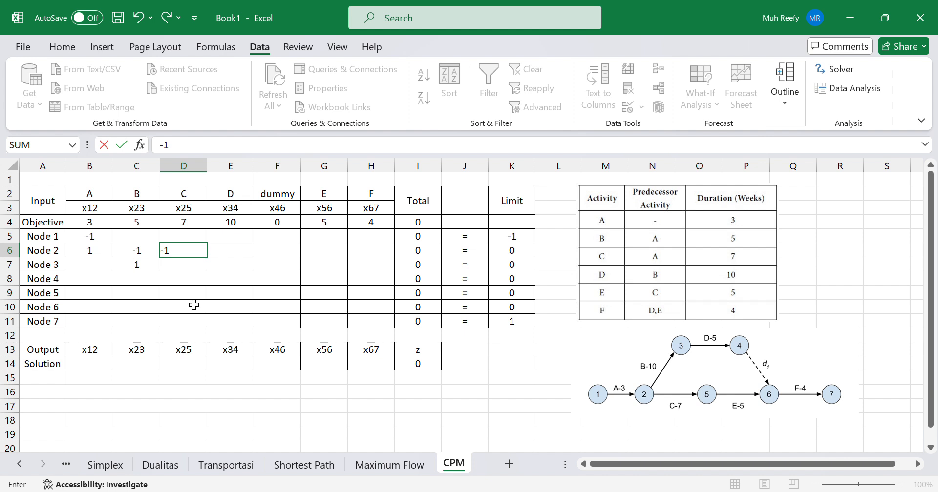
{"action": "type", "text": "1"}
{"action": "left_click", "coordinate": [191, 293]}
{"action": "type", "text": "1"}
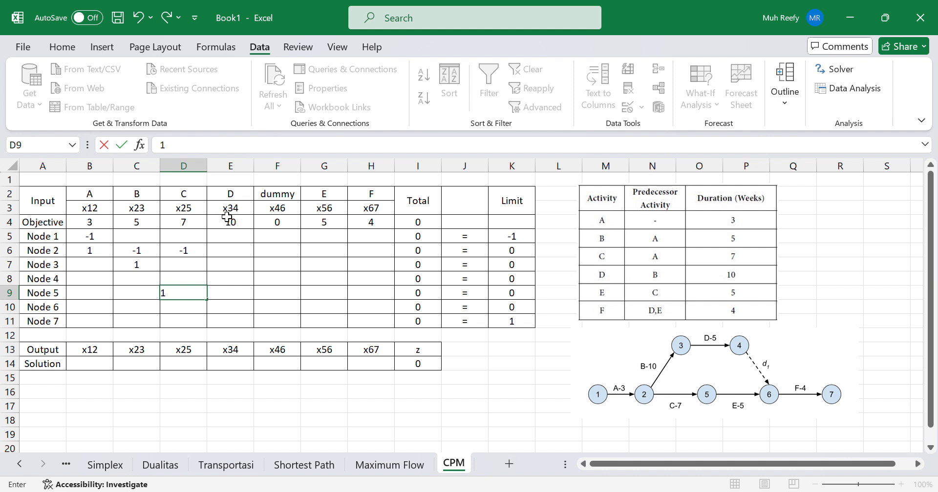
- Enter the x34 coefficients for activity D: -1 in the Node 3 row (E7) and 1 in the Node 4 row (E8)
{"action": "left_click", "coordinate": [220, 262]}
{"action": "type", "text": "-1"}
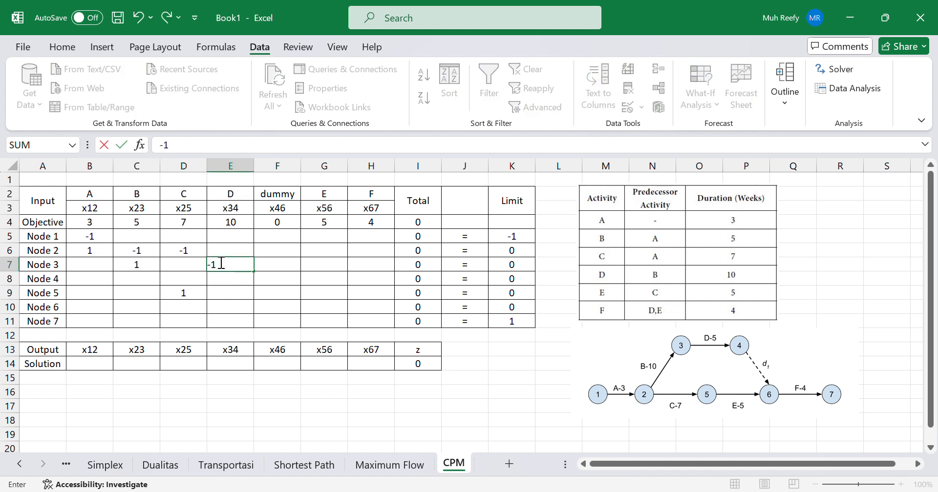
{"action": "left_click", "coordinate": [223, 279]}
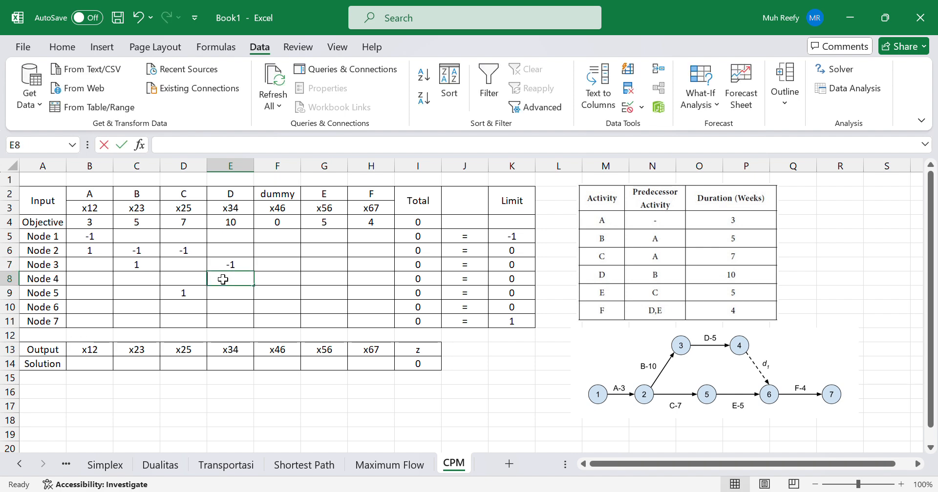
{"action": "type", "text": "1"}
{"action": "left_click", "coordinate": [269, 302]}
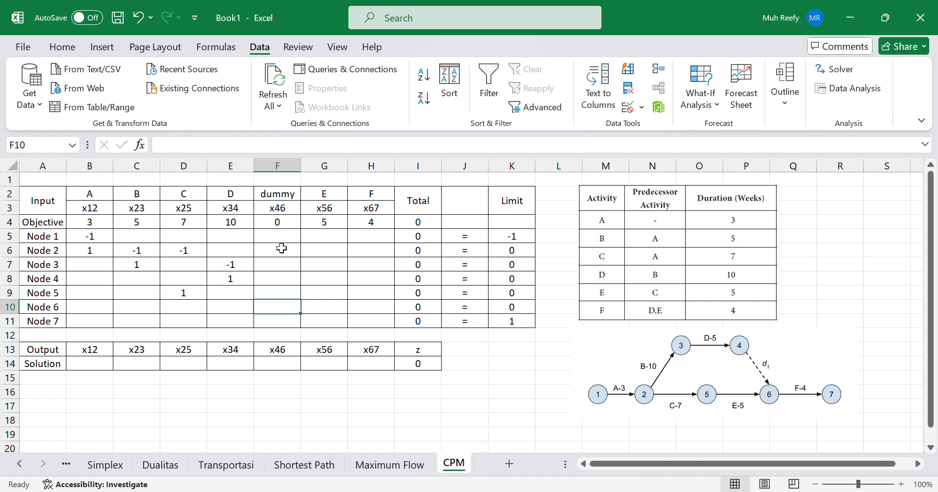
- Enter the x46 coefficients for the dummy activity: -1 in the Node 4 row (F8) and 1 in the Node 6 row (F10)
{"action": "left_click", "coordinate": [275, 282]}
{"action": "type", "text": "-1"}
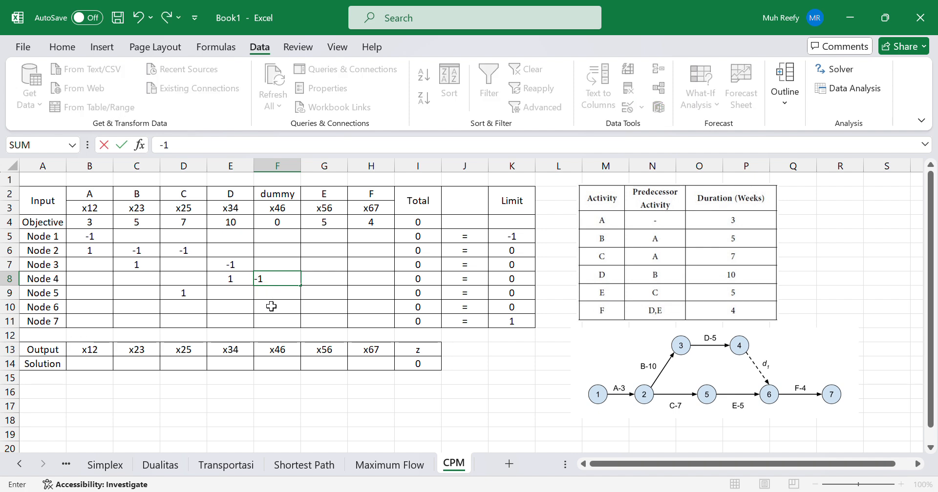
{"action": "left_click", "coordinate": [272, 306]}
{"action": "type", "text": "1"}
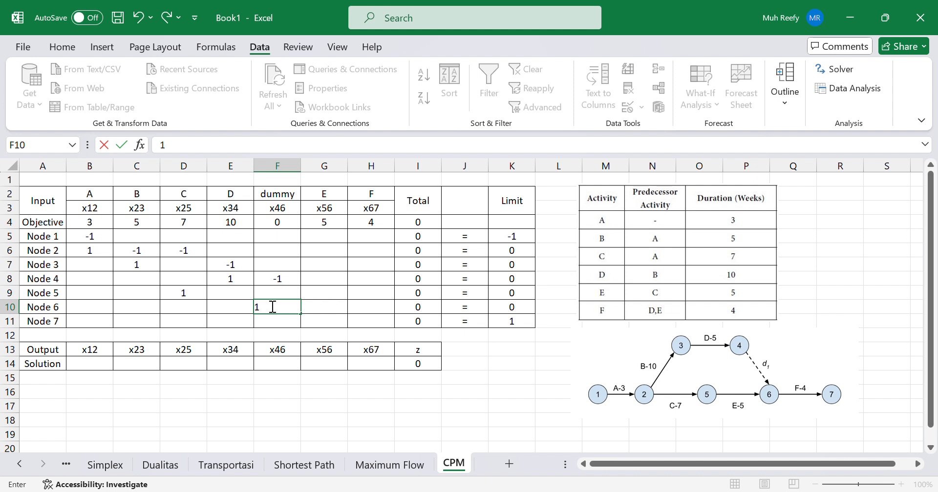
{"action": "left_click", "coordinate": [279, 293]}
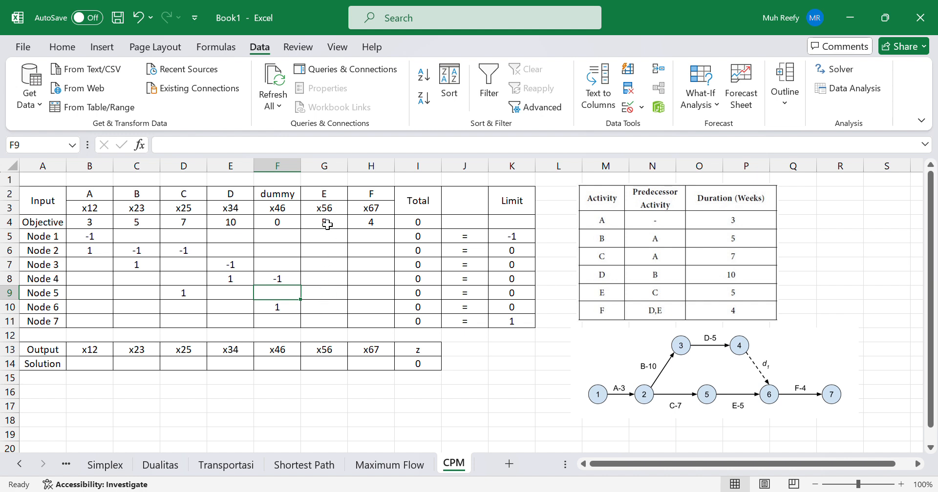
- Enter the x56 coefficients for activity E: -1 in the Node 5 row (G9) and 1 in the Node 6 row (G10)
{"action": "left_click", "coordinate": [315, 294]}
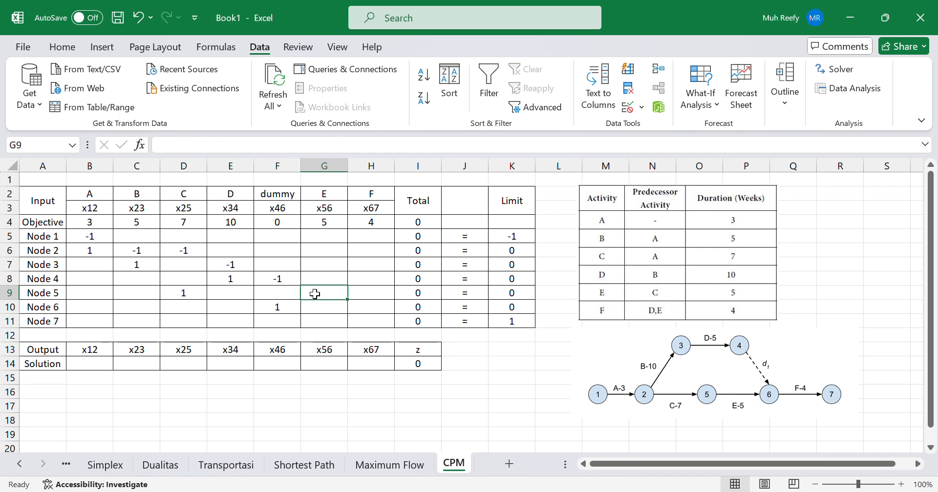
{"action": "type", "text": "-1"}
{"action": "key", "text": "Return"}
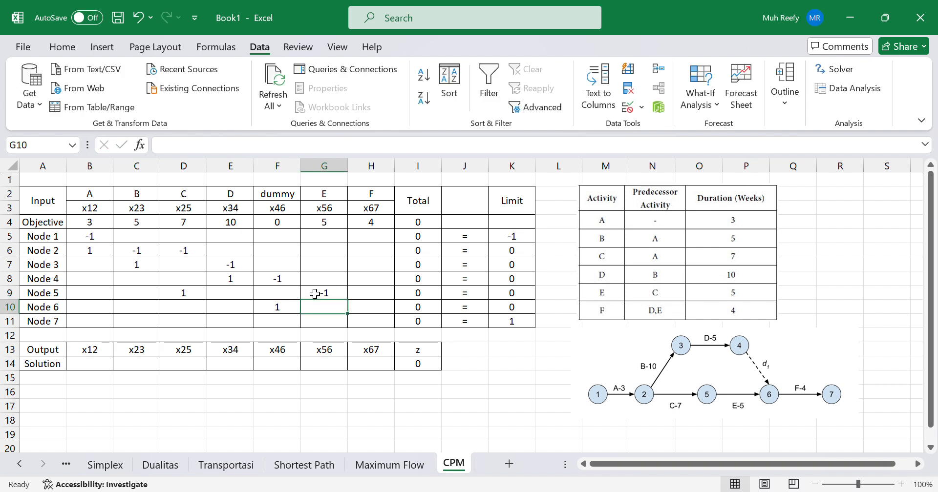
{"action": "type", "text": "1"}
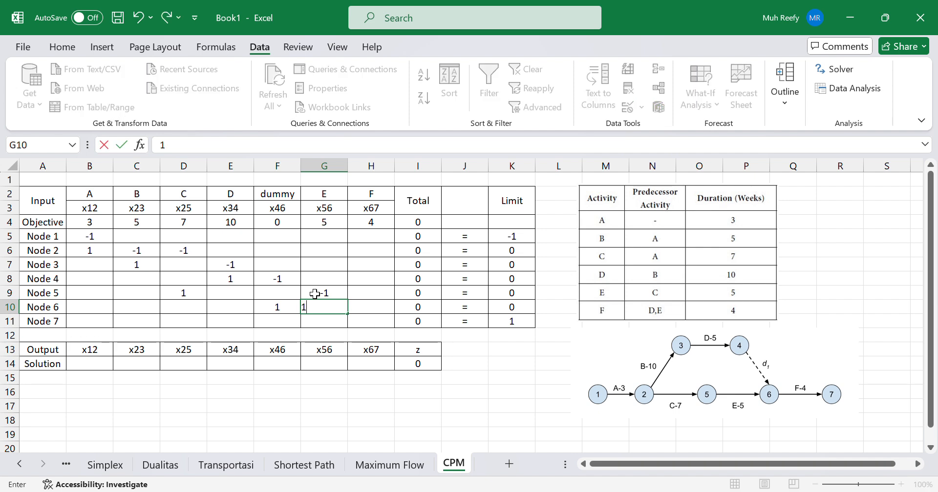
{"action": "key", "text": "Return"}
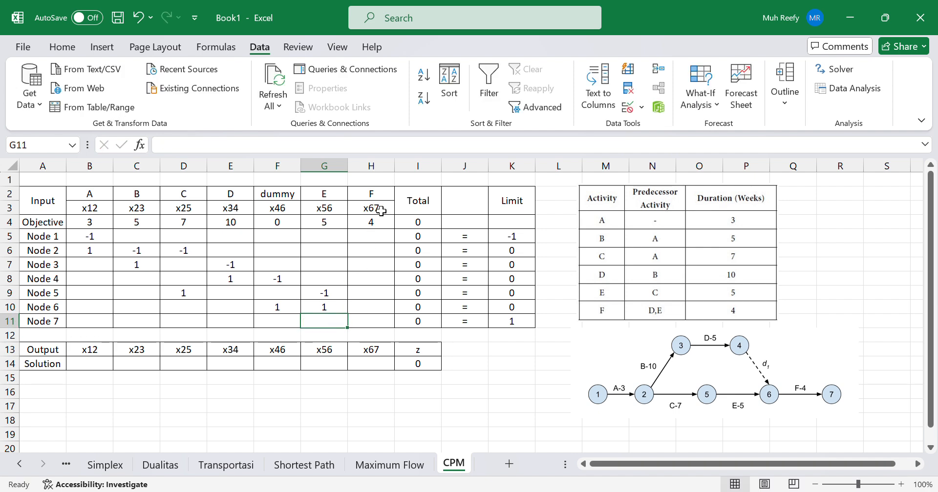
- Enter the x67 coefficients for activity F: -1 in the Node 6 row (H10) and 1 in the Node 7 row (H11)
{"action": "left_click", "coordinate": [358, 305]}
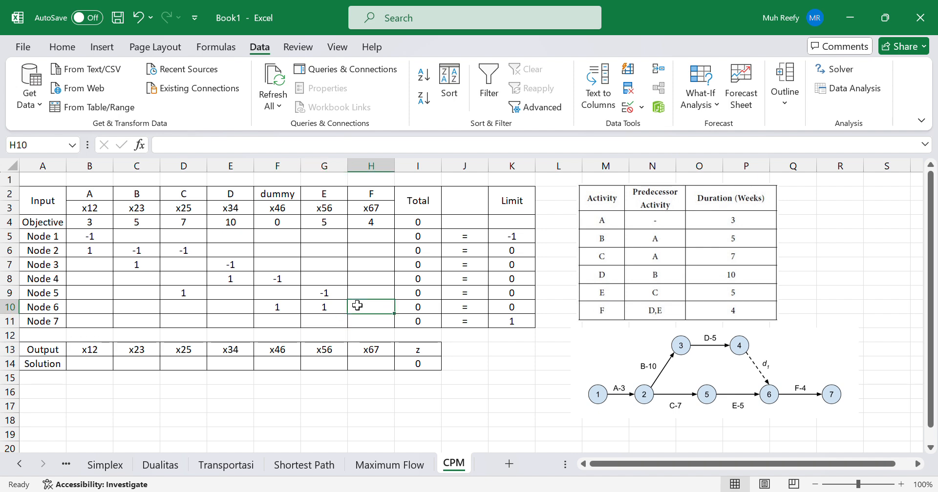
{"action": "type", "text": "-1"}
{"action": "key", "text": "Return"}
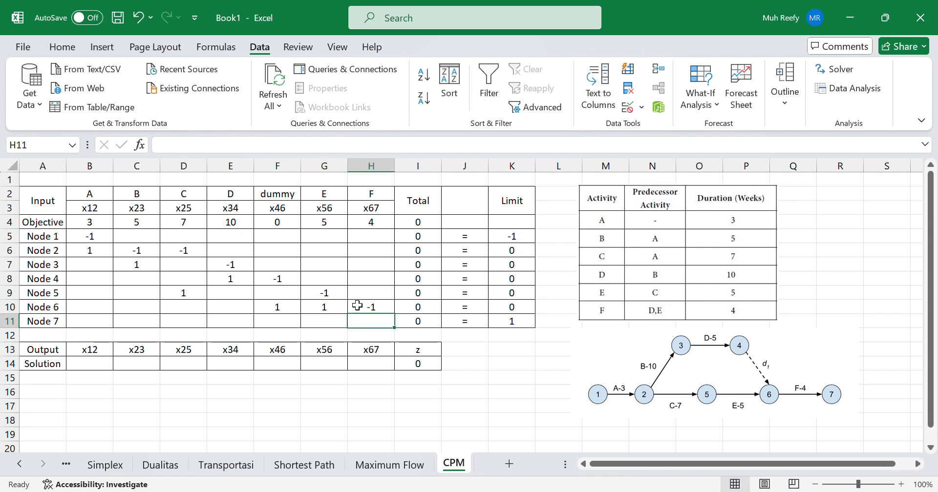
{"action": "type", "text": "1"}
{"action": "key", "text": "Return"}
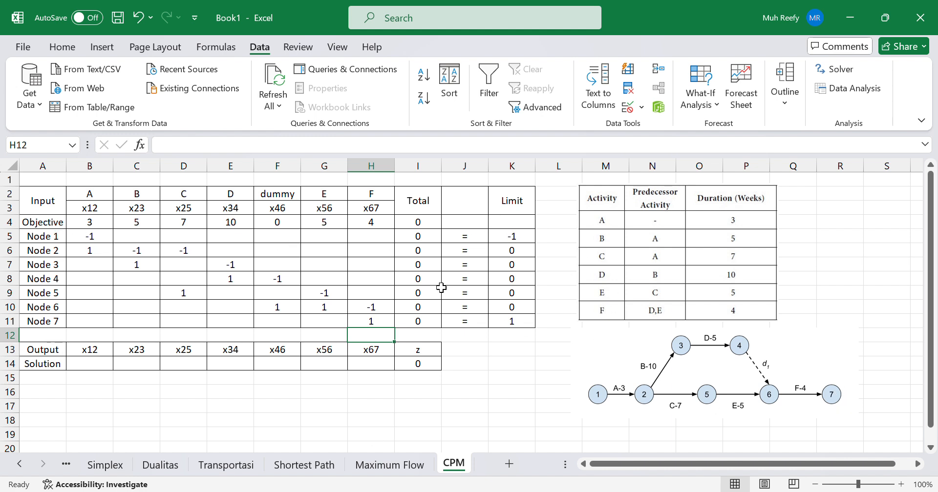
{"action": "left_click", "coordinate": [369, 396]}
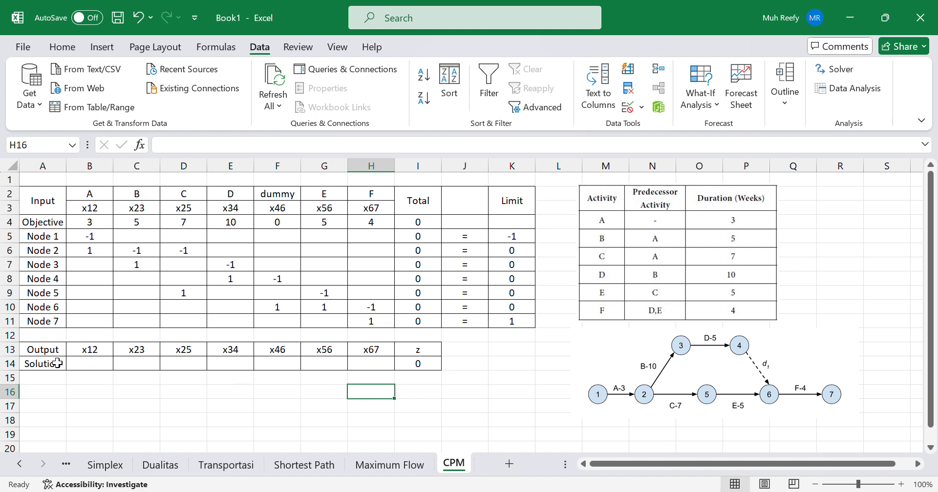
- Set up Solver for the CPM model with the total in I4 as the objective to maximize, using Simplex LP
{"action": "left_click", "coordinate": [402, 368]}
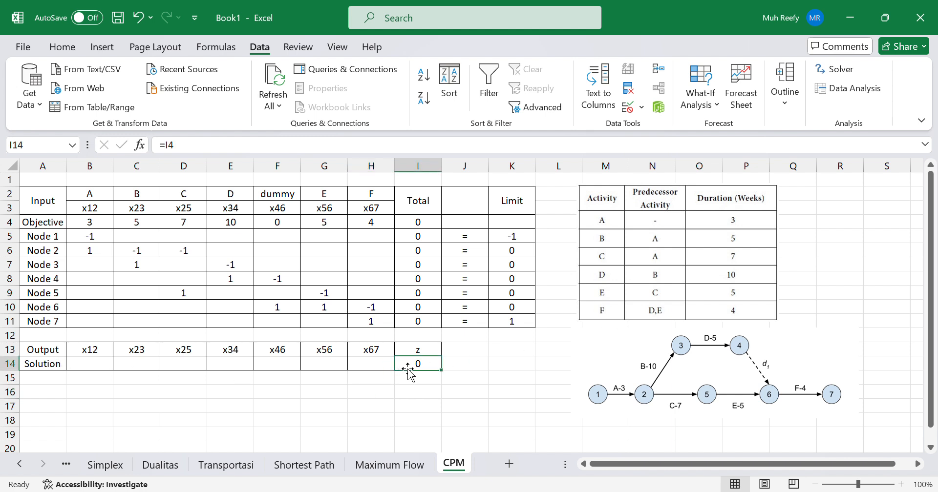
{"action": "left_click", "coordinate": [406, 223]}
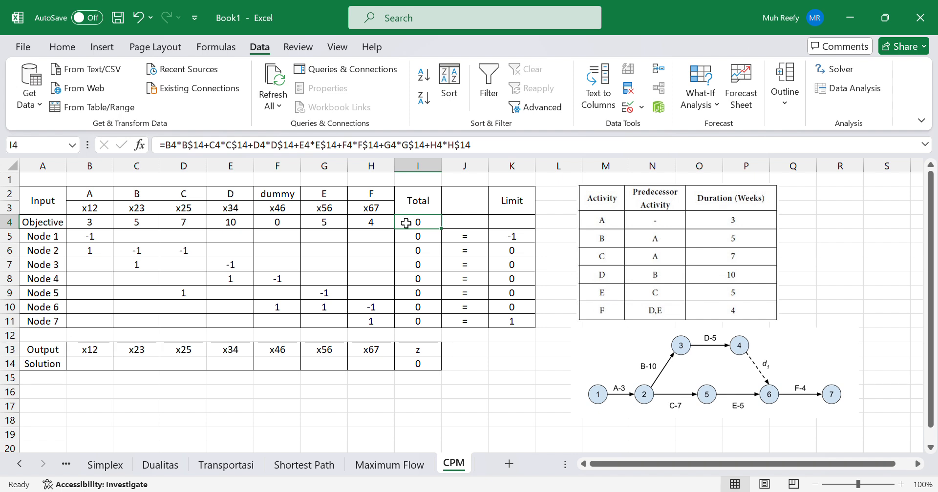
{"action": "left_click", "coordinate": [833, 71]}
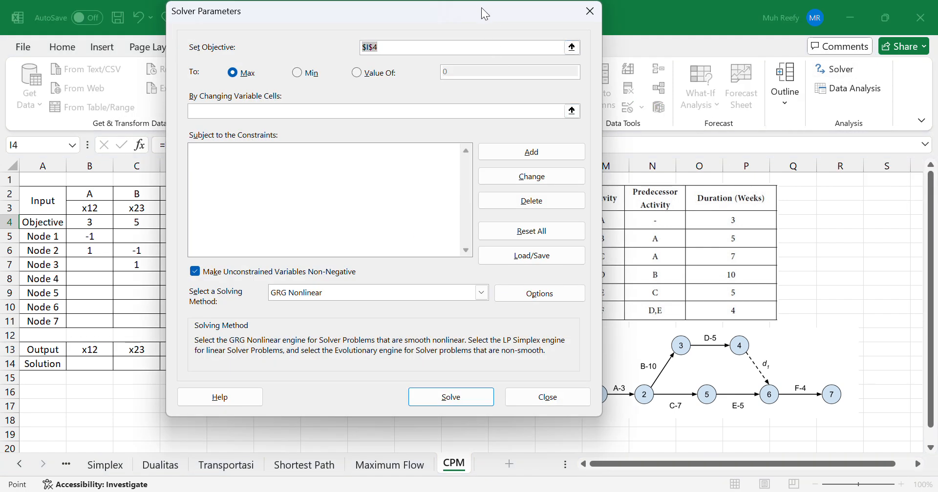
{"action": "left_click_drag", "start_coordinate": [481, 7], "coordinate": [860, 36]}
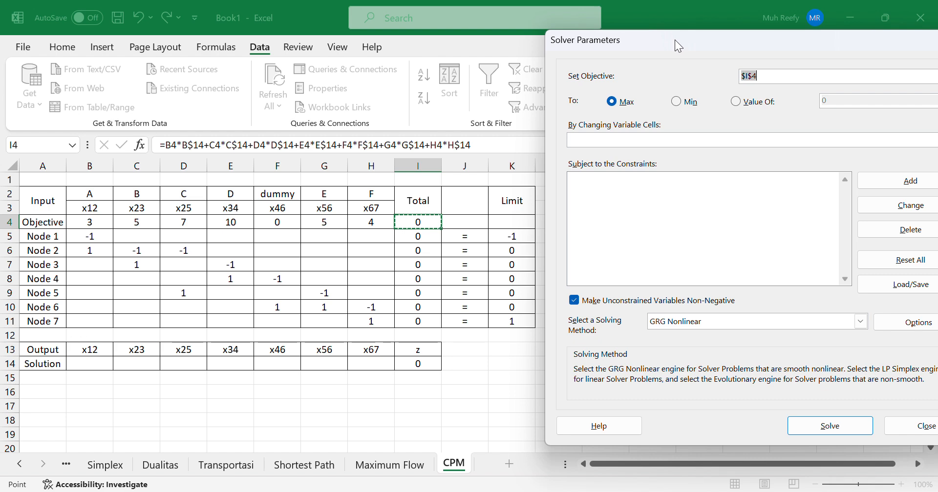
{"action": "left_click_drag", "start_coordinate": [675, 40], "coordinate": [596, 43]}
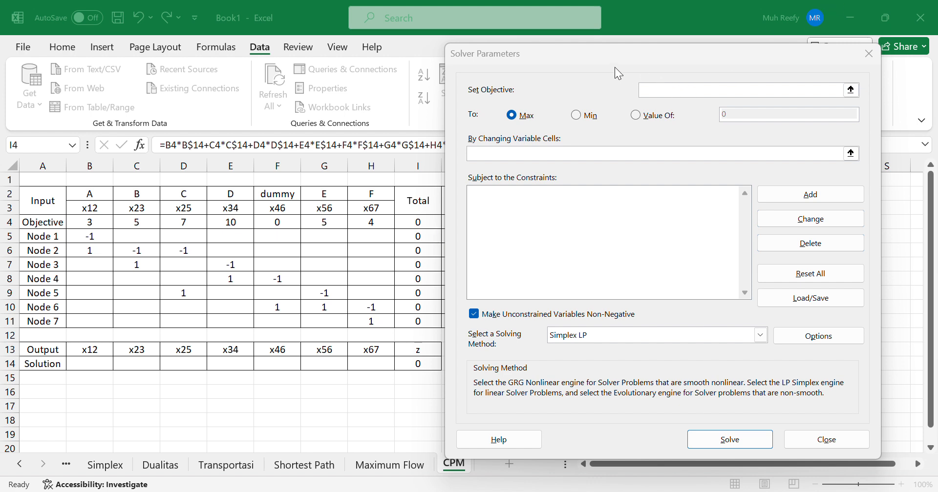
{"action": "left_click", "coordinate": [651, 90]}
{"action": "left_click", "coordinate": [411, 222]}
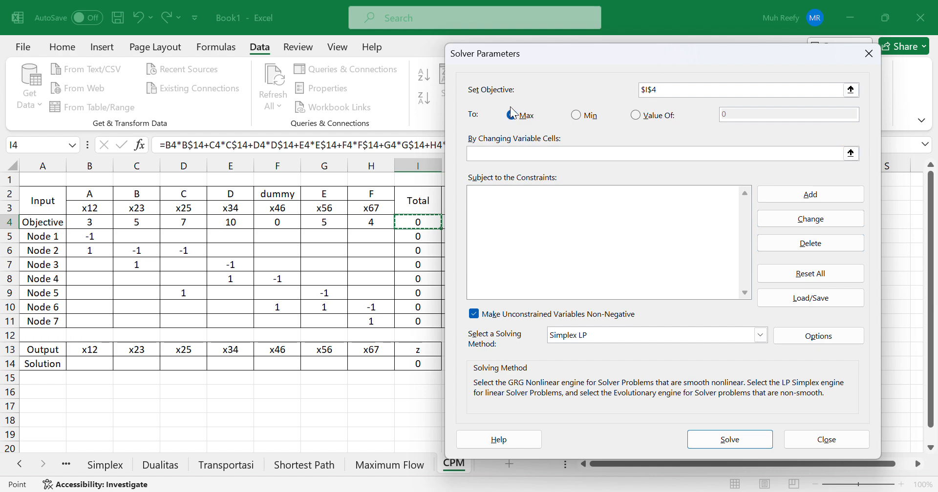
- Set the CPM model's changing variable cells in Solver to the solution row B14:H14
{"action": "left_click_drag", "start_coordinate": [550, 56], "coordinate": [218, 46]}
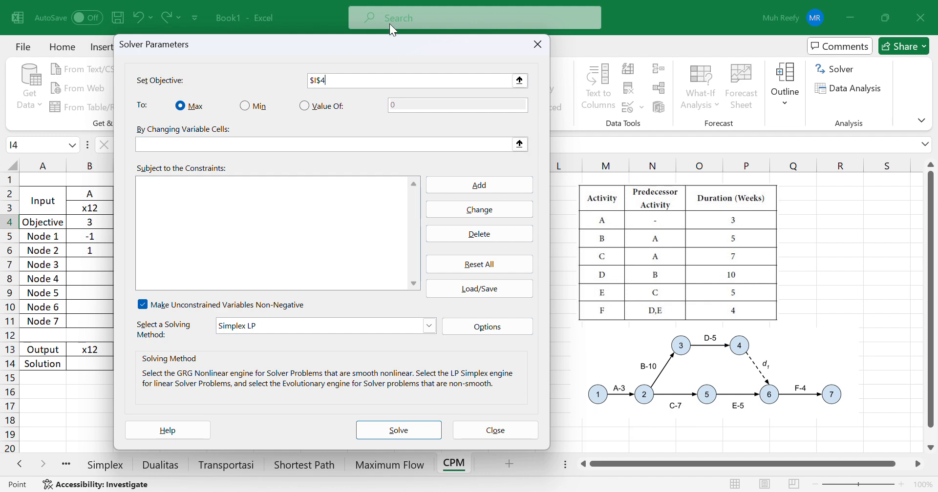
{"action": "left_click_drag", "start_coordinate": [327, 46], "coordinate": [689, 67]}
{"action": "left_click", "coordinate": [557, 168]}
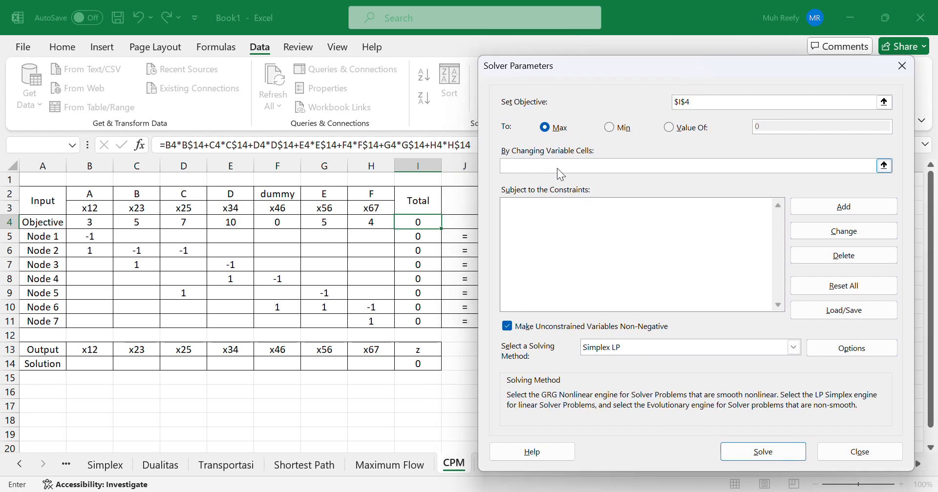
{"action": "left_click_drag", "start_coordinate": [103, 364], "coordinate": [360, 362]}
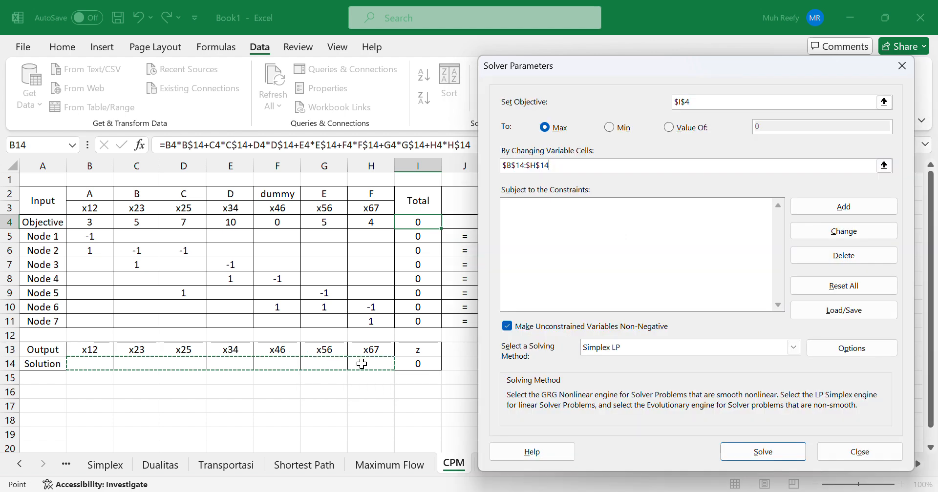
- Add a Solver constraint that the node totals I5:I11 equal the limits in K5:K11
{"action": "left_click", "coordinate": [808, 206]}
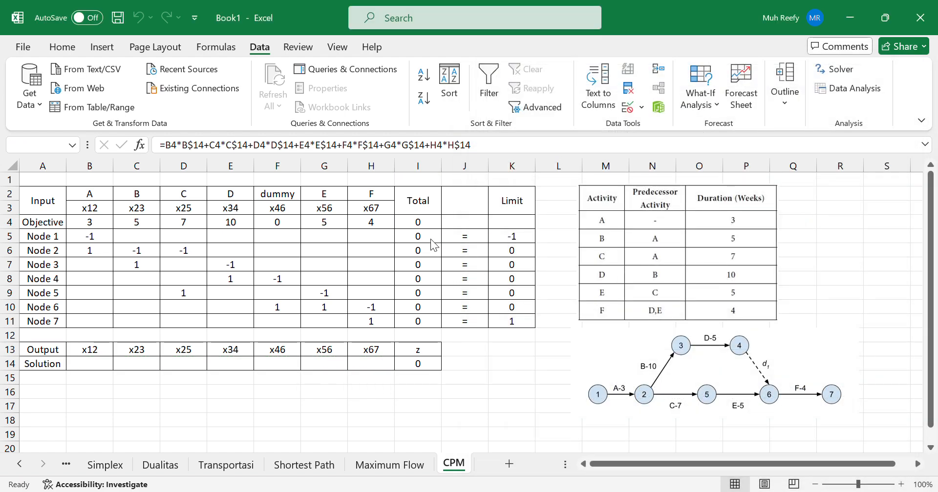
{"action": "left_click_drag", "start_coordinate": [416, 243], "coordinate": [421, 321]}
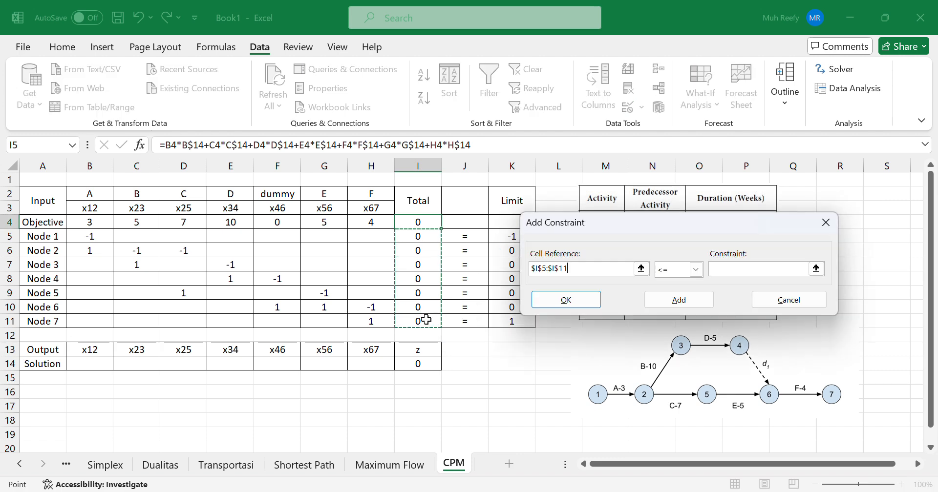
{"action": "left_click", "coordinate": [678, 271]}
{"action": "left_click", "coordinate": [677, 292]}
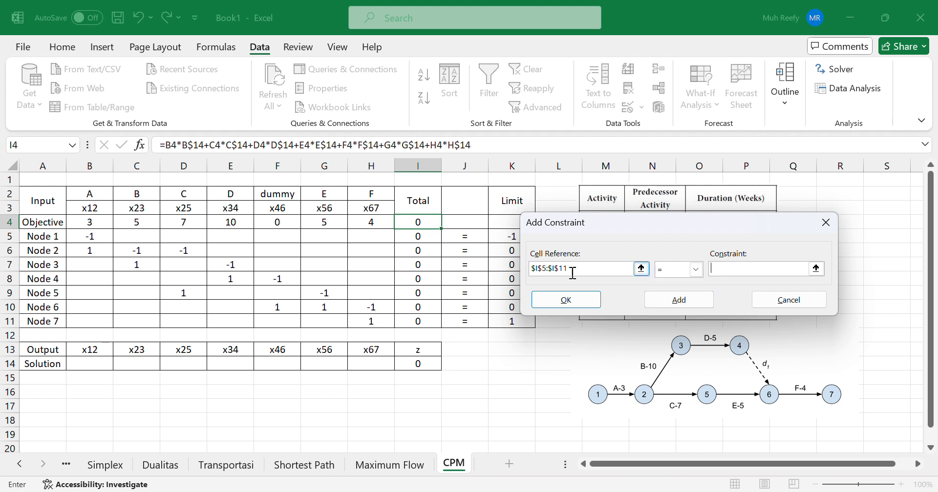
{"action": "left_click_drag", "start_coordinate": [510, 239], "coordinate": [512, 323]}
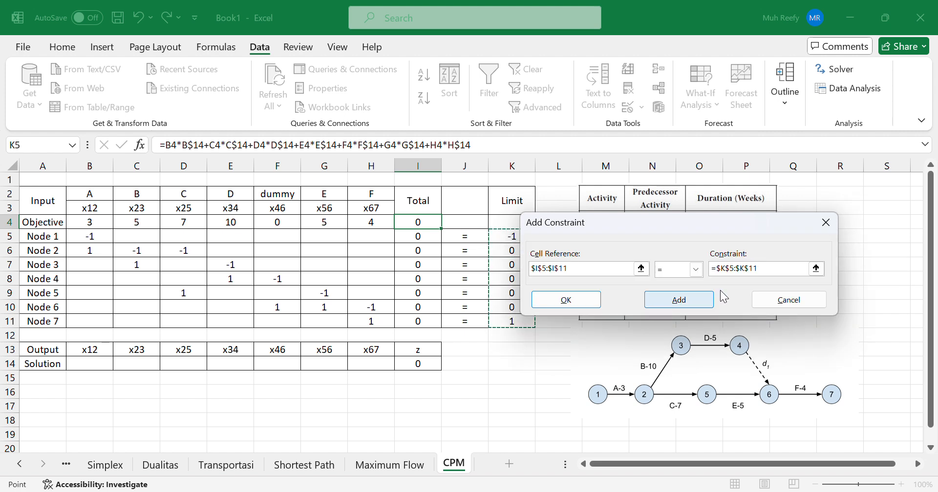
{"action": "left_click", "coordinate": [674, 301]}
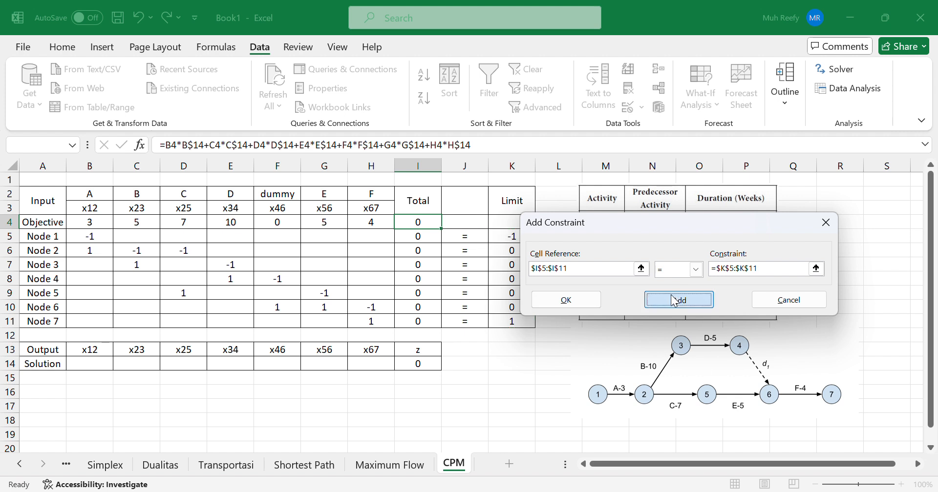
- Add a second constraint requiring the solution cells B14:H14 to be >= 0, and return to the Solver parameters
{"action": "left_click_drag", "start_coordinate": [108, 363], "coordinate": [371, 364]}
{"action": "left_click", "coordinate": [672, 277]}
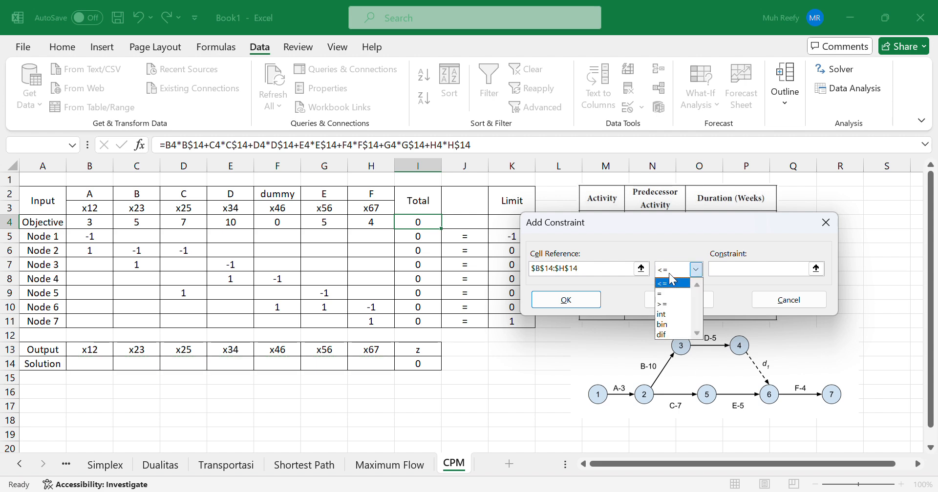
{"action": "left_click", "coordinate": [673, 306]}
{"action": "type", "text": "0"}
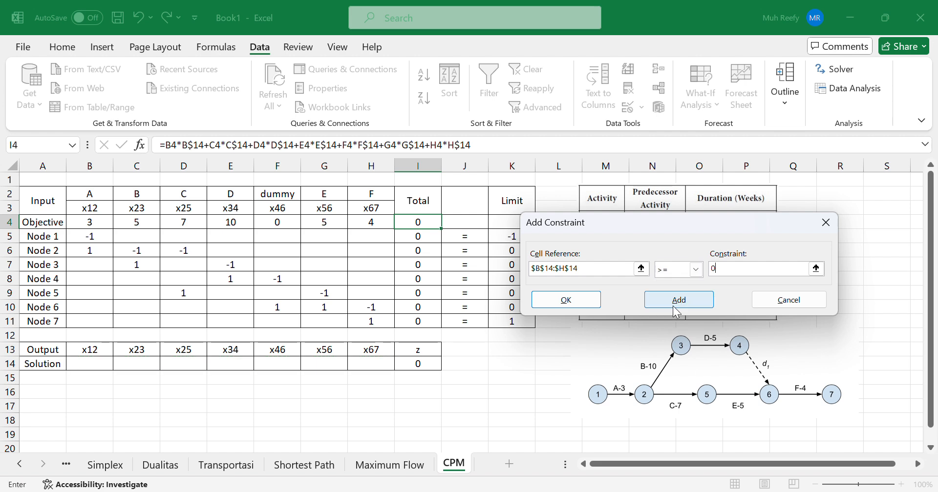
{"action": "key", "text": "Return"}
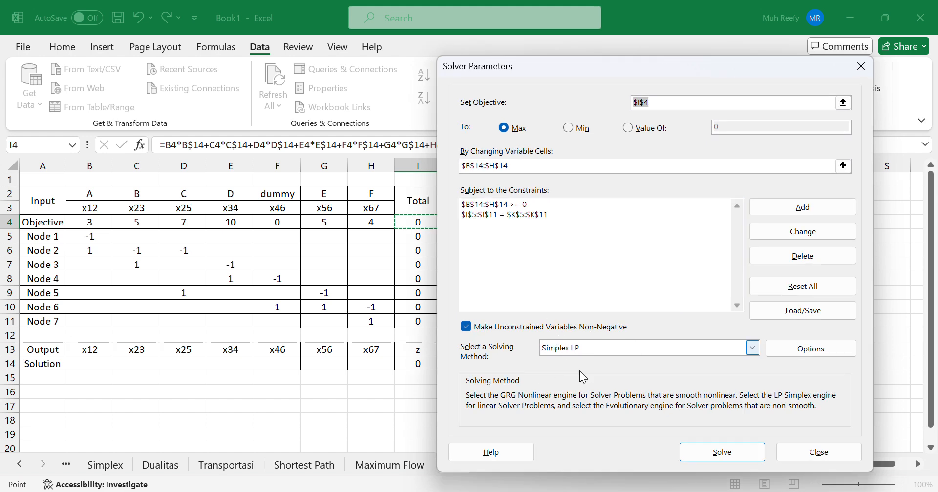
- Solve the CPM model and keep the Solver solution in the sheet
{"action": "left_click", "coordinate": [693, 455]}
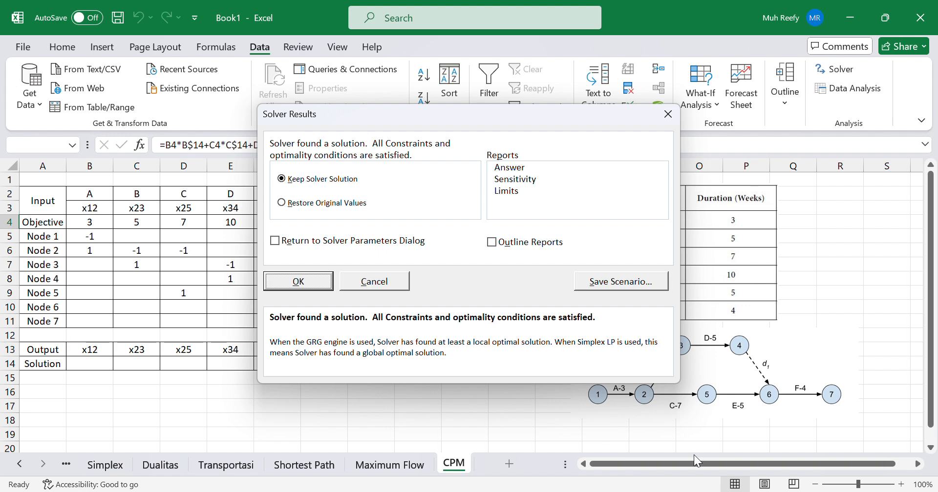
{"action": "left_click", "coordinate": [288, 281]}
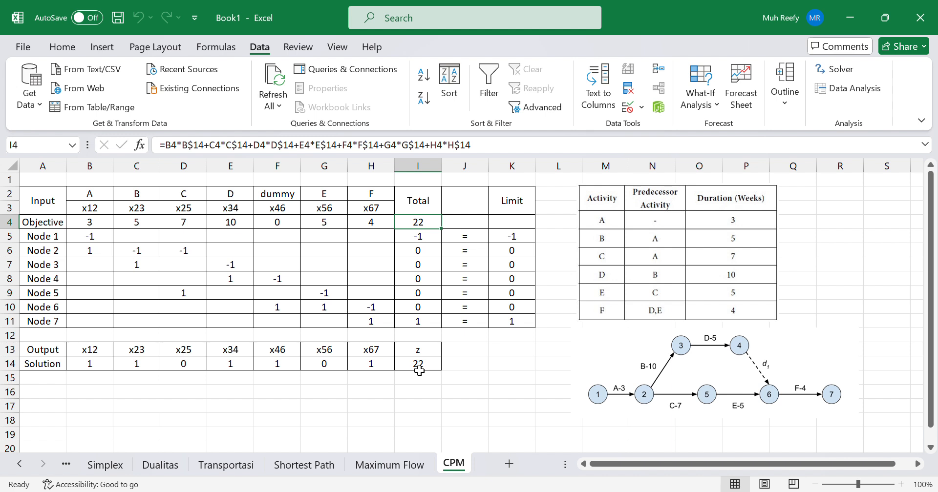
{"action": "left_click", "coordinate": [490, 386]}
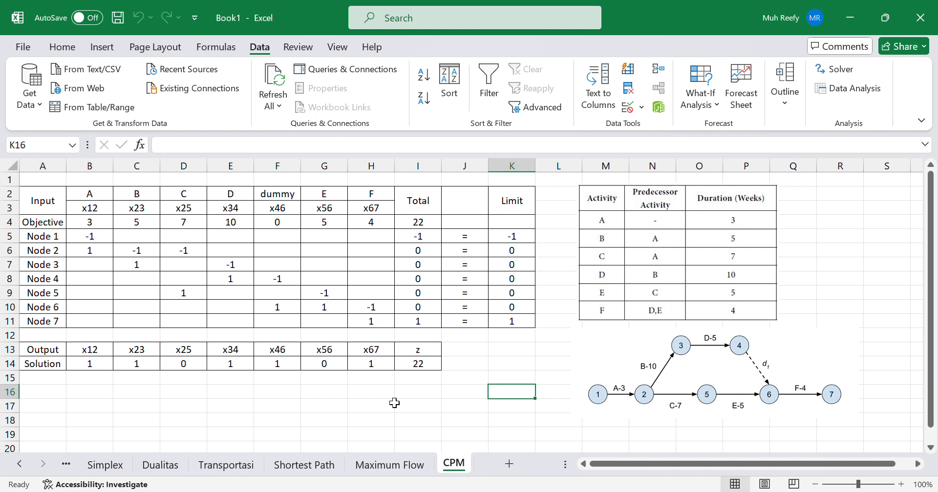
{"action": "left_click", "coordinate": [503, 364]}
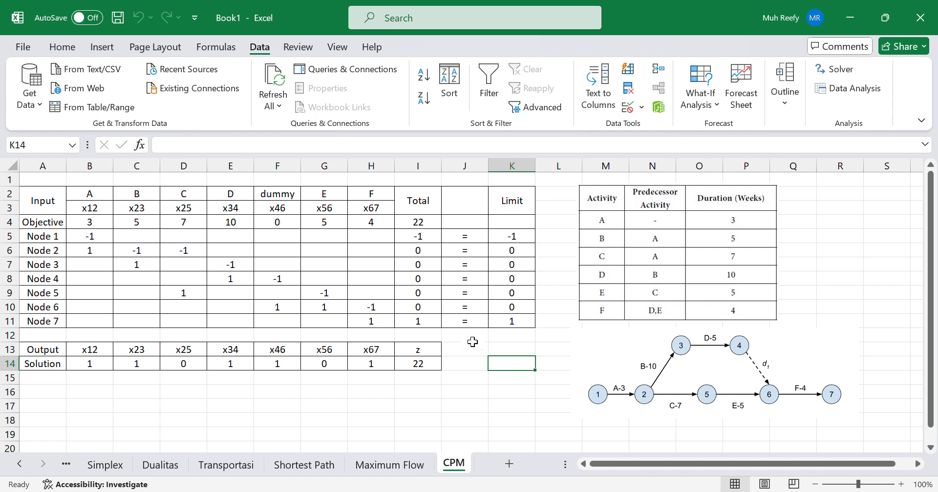